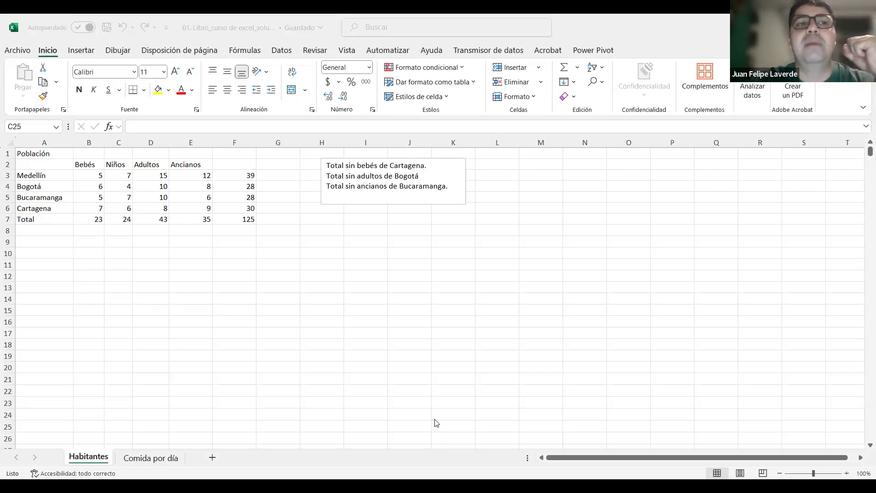
click(80, 52)
click(80, 52)
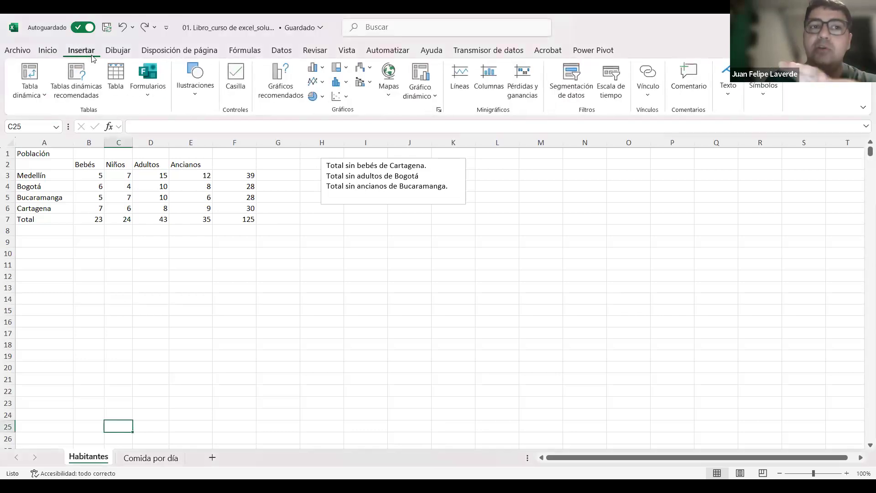
click(117, 52)
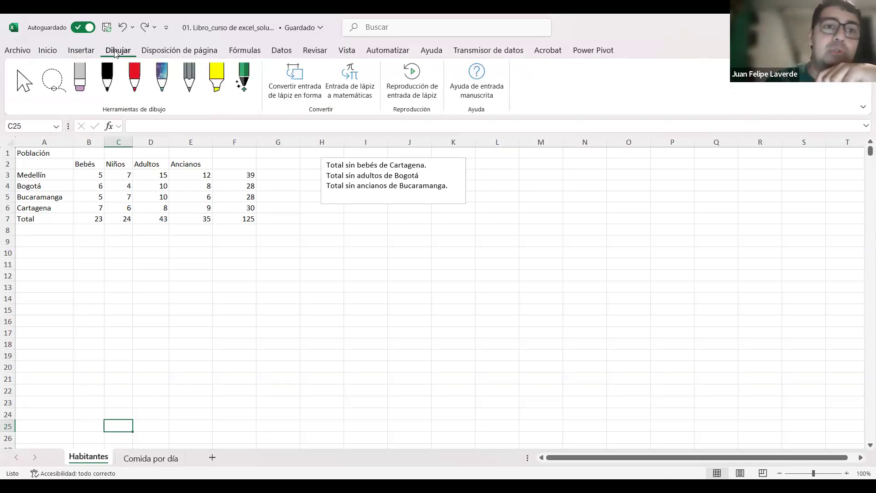
scroll(115, 52, down, 2)
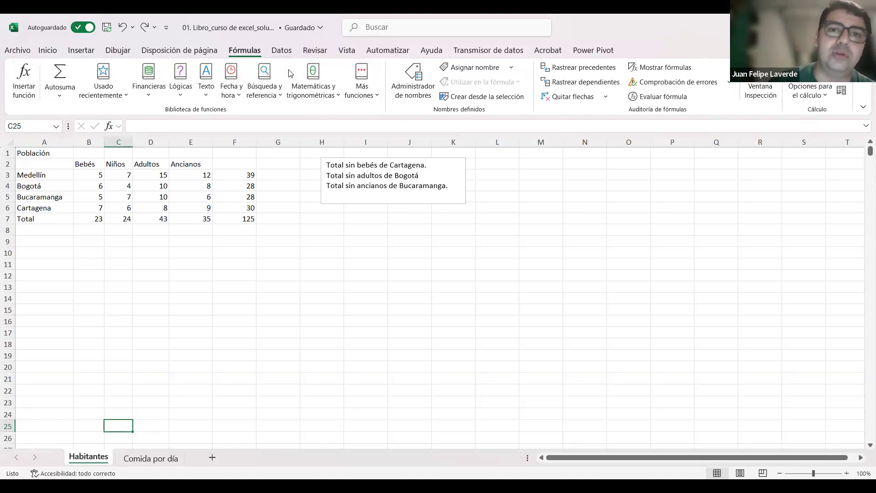
click(282, 50)
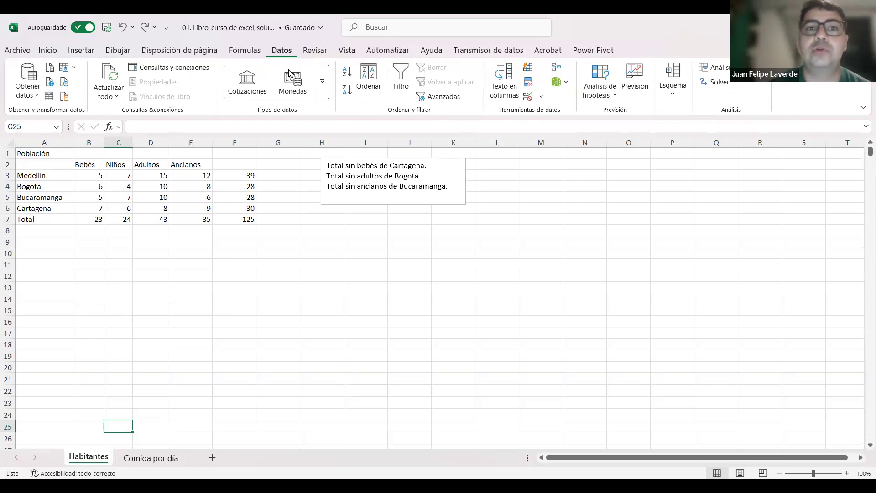
click(315, 51)
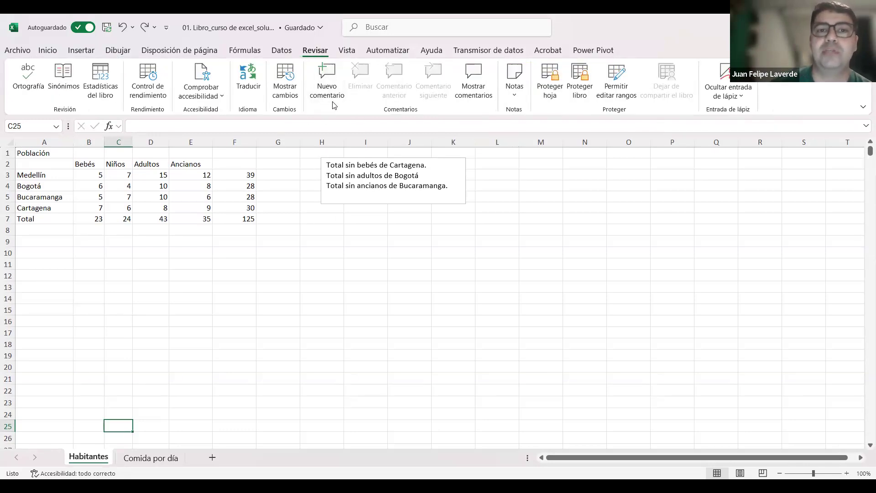
click(76, 256)
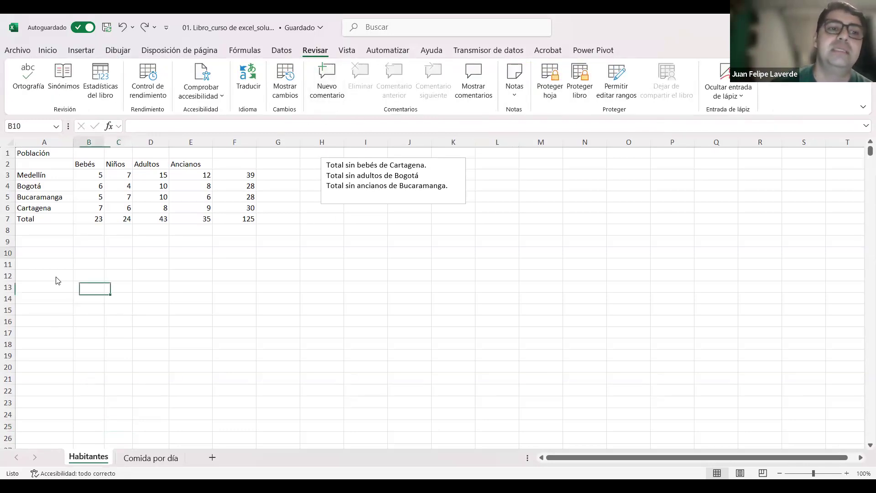
right_click(76, 254)
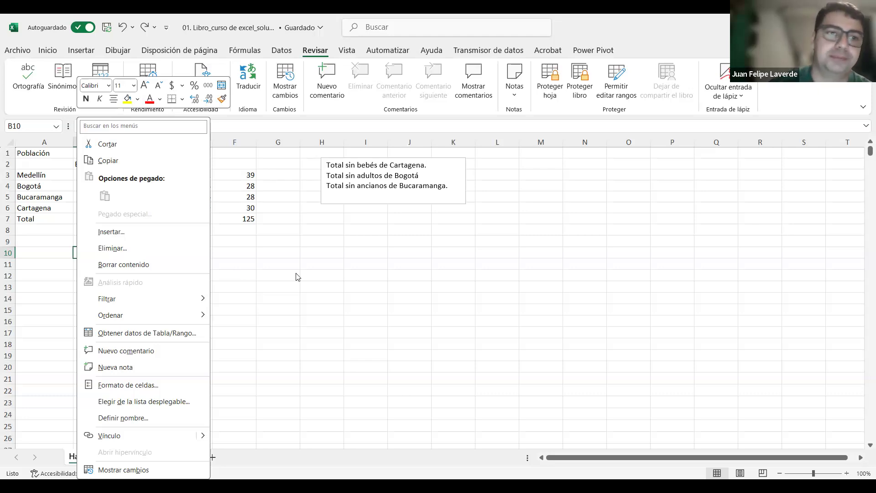
click(220, 276)
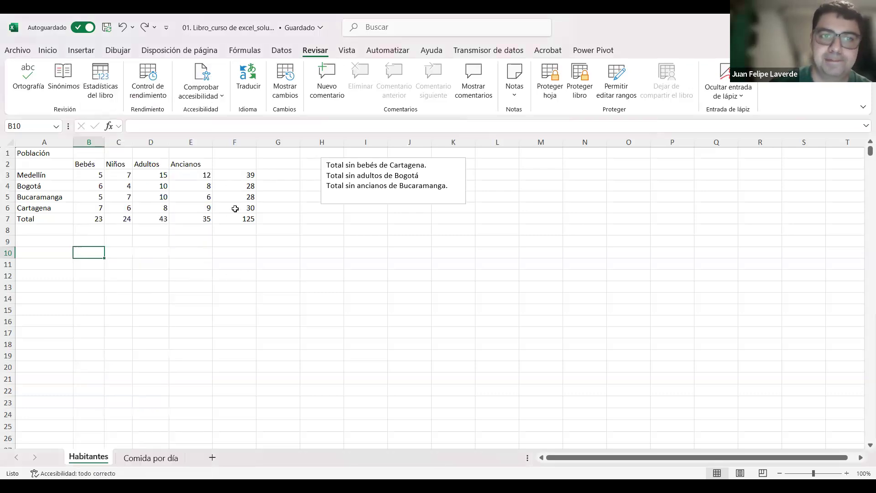
click(95, 219)
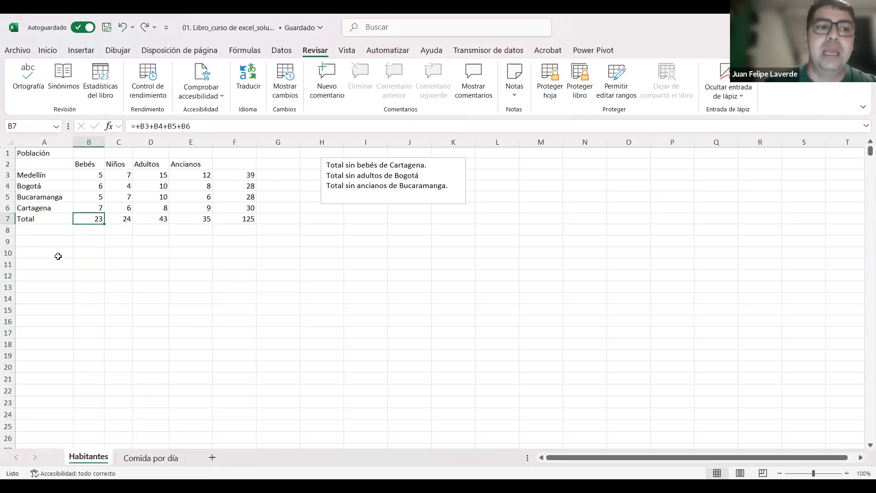
Step: Enter the text "Curso de Excel" in cell A9, below the population table
click(43, 240)
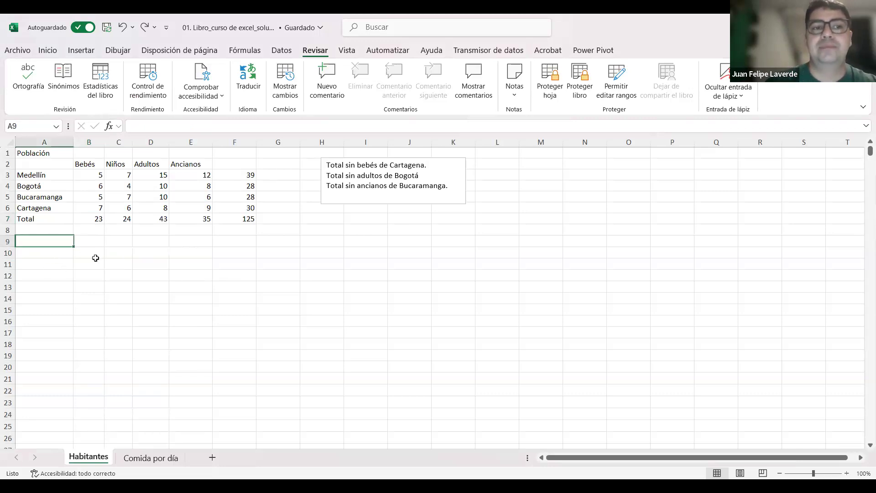
text(Curso de Exc)
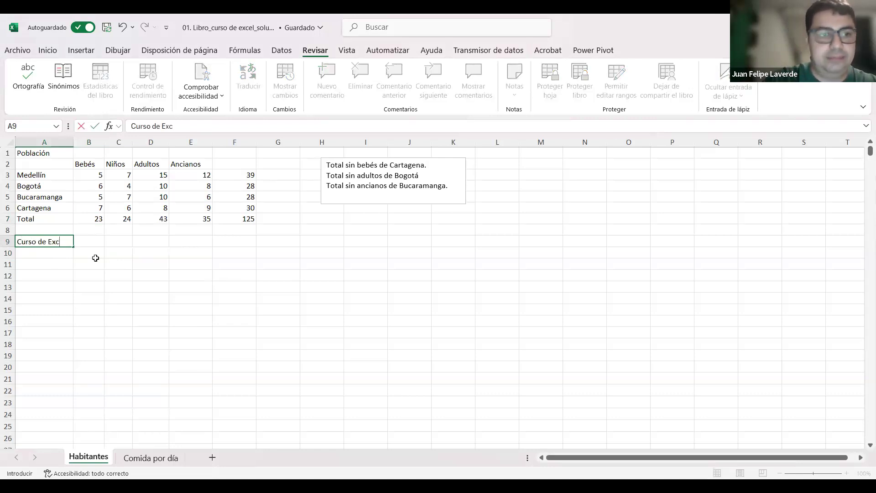
text(el)
key(Return)
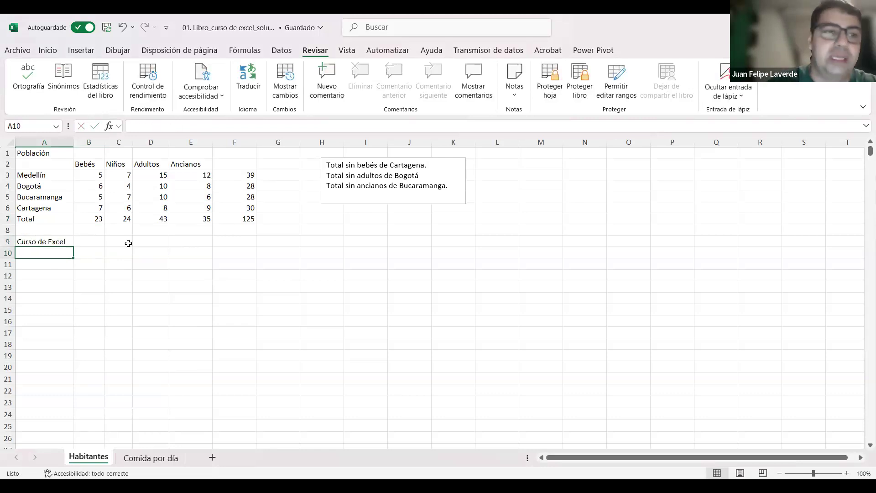
Step: Clear cell A9 and enter "Curso de Excel" in it again
click(66, 240)
key(Delete)
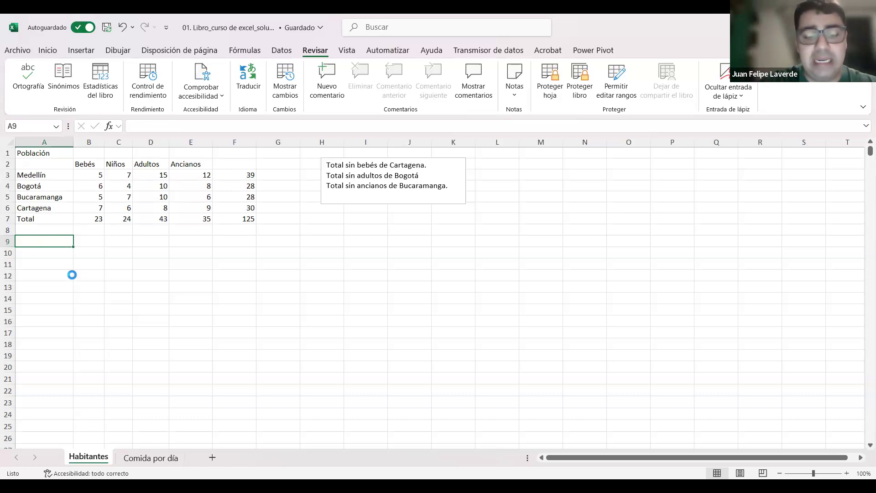
text(Curso de Excel)
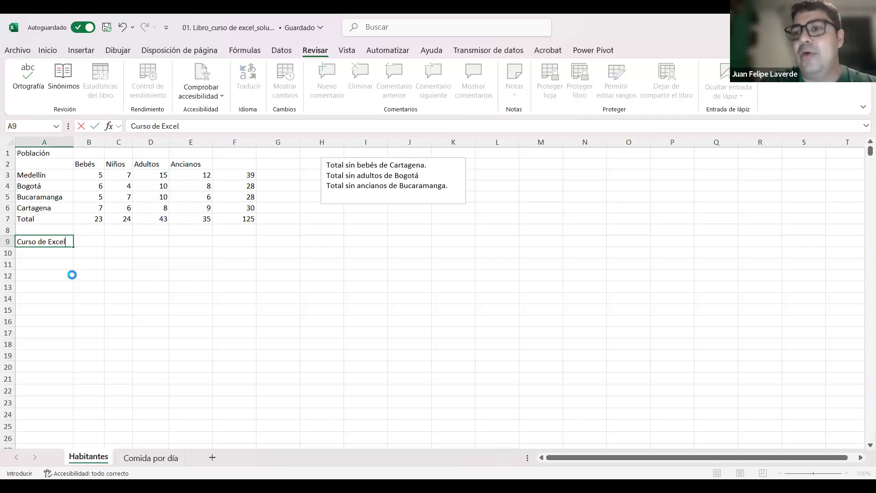
key(Return)
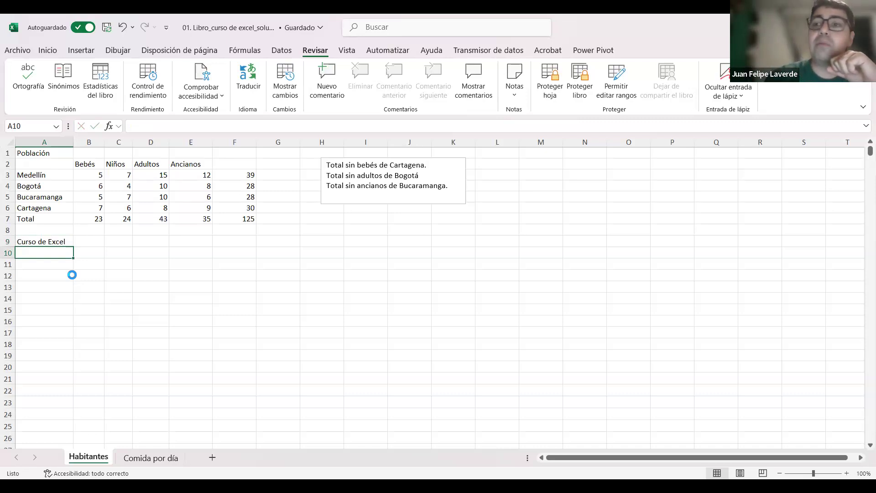
Step: Append ": Jueves" to the text in cell A9 through the formula bar, so it reads "Curso de Excel: Jueves"
key(Up)
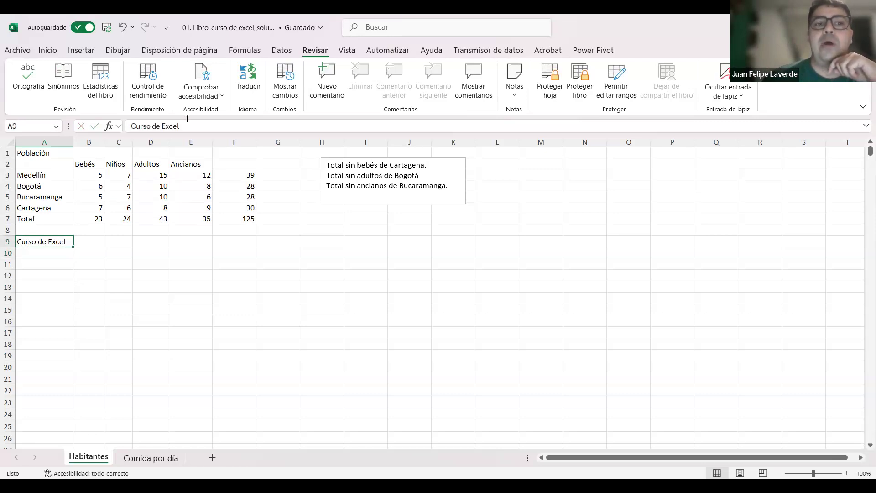
drag(203, 127, 124, 126)
drag(197, 124, 140, 122)
click(201, 122)
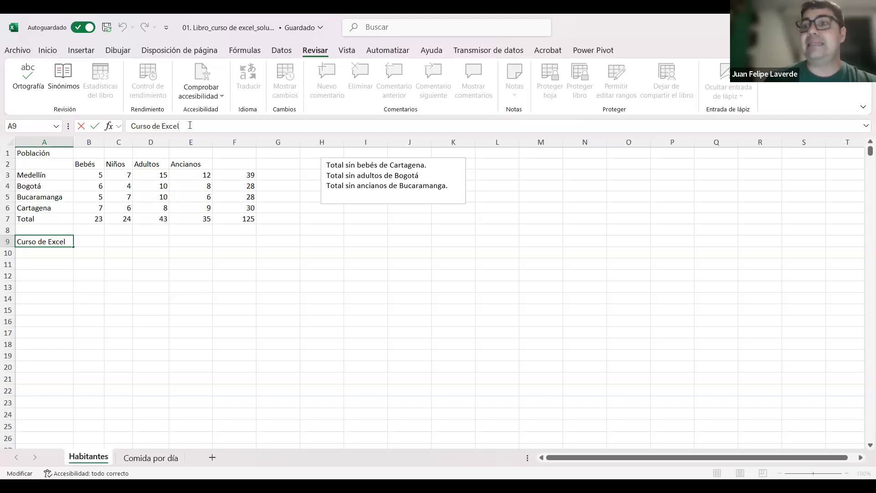
text(:)
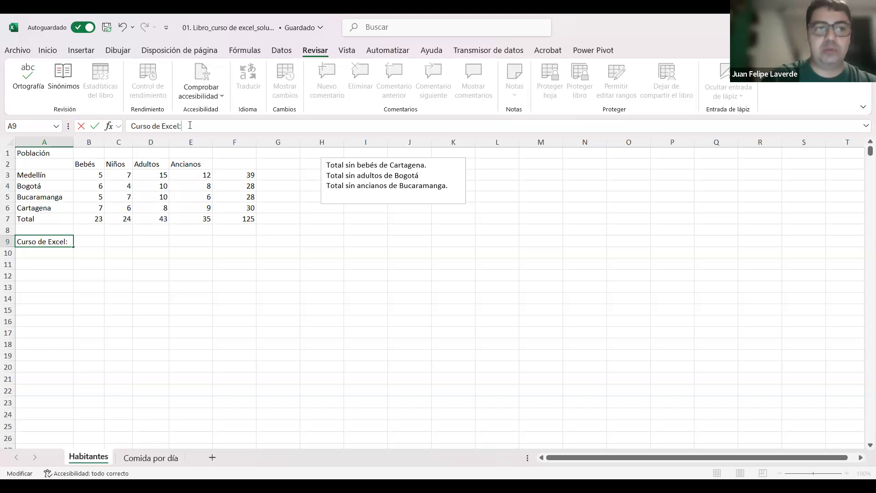
text( Jueves)
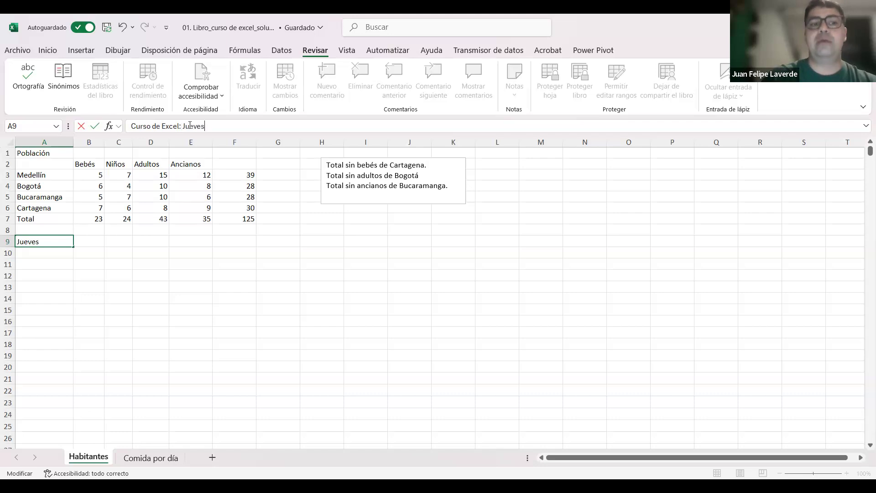
key(ctrl+Return)
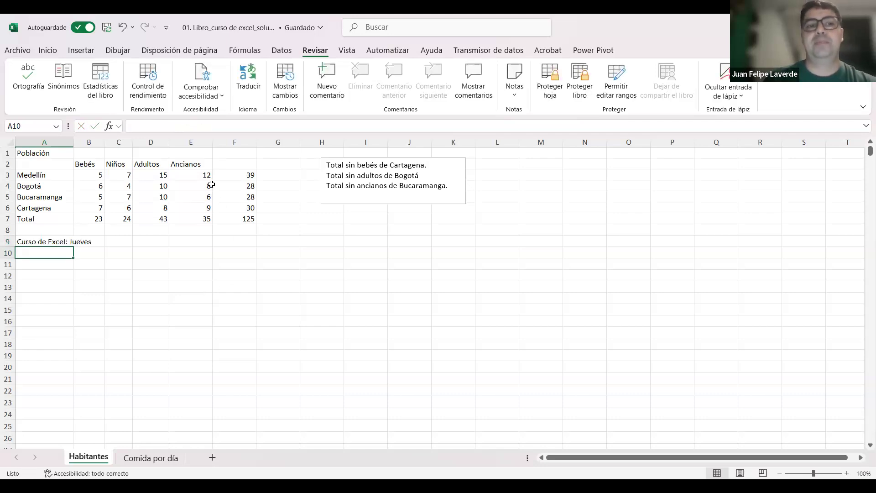
Step: Remove ": Jueves" from cell A9 by editing directly in the cell, leaving only "Curso de Excel"
click(219, 127)
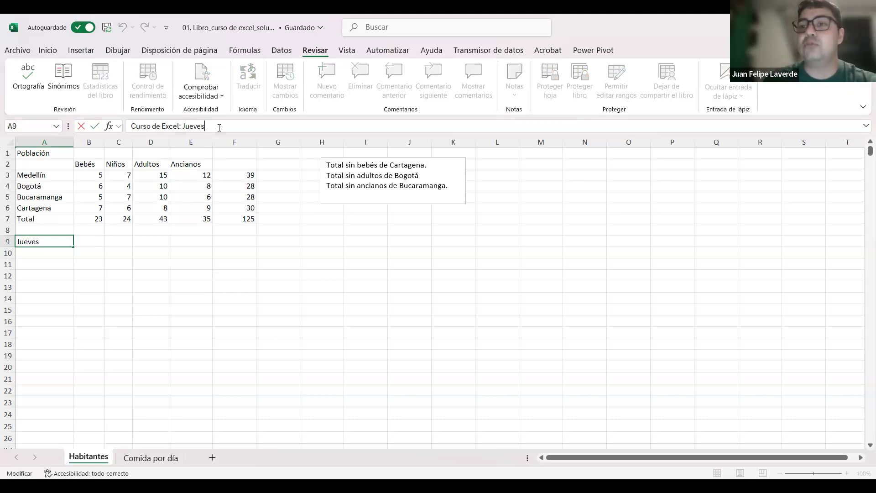
click(66, 261)
click(52, 241)
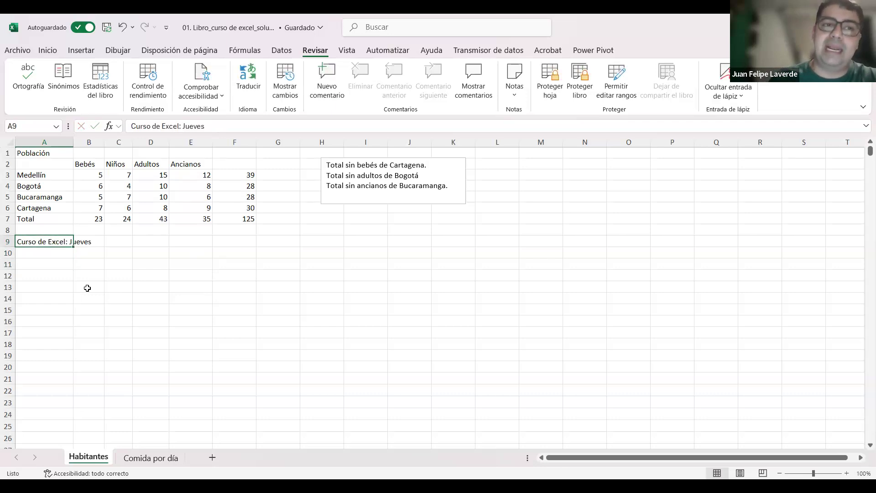
double_click(60, 240)
drag(97, 245, 66, 243)
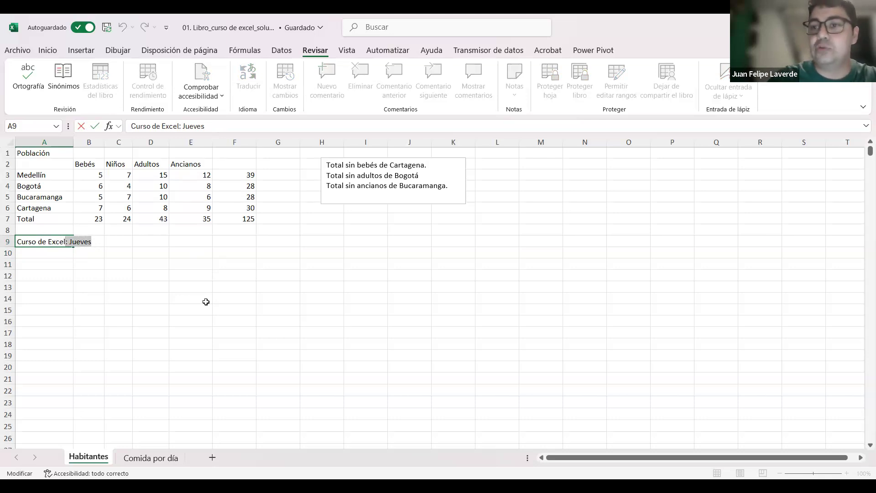
key(BackSpace)
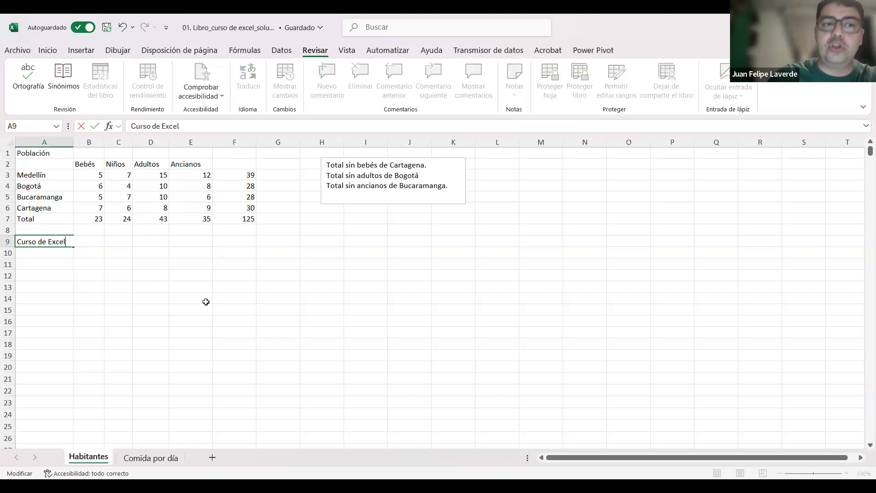
key(Return)
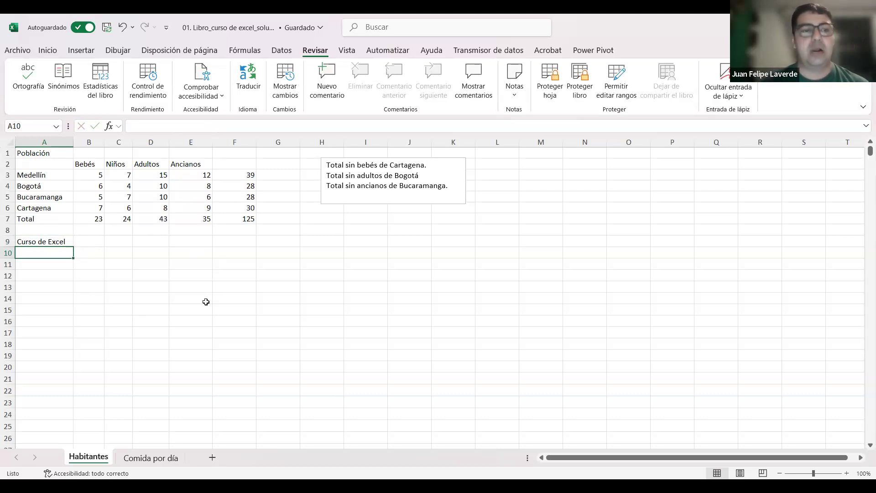
double_click(44, 240)
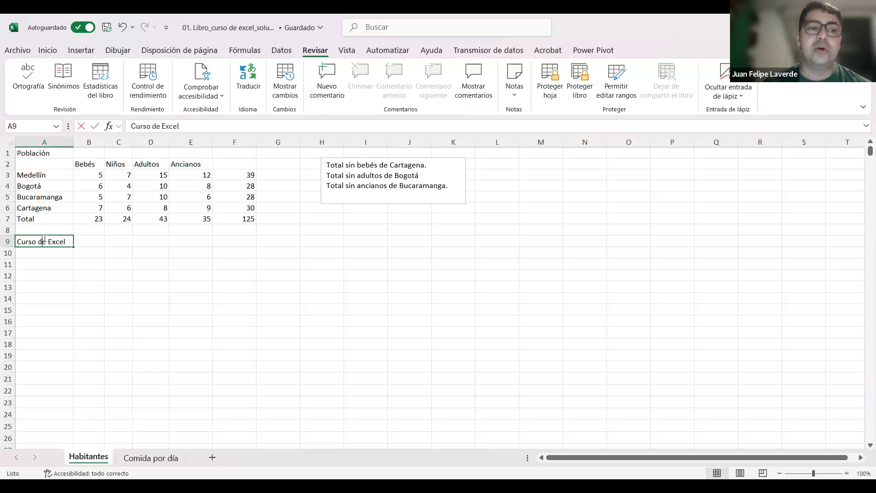
drag(68, 241, 7, 240)
click(69, 242)
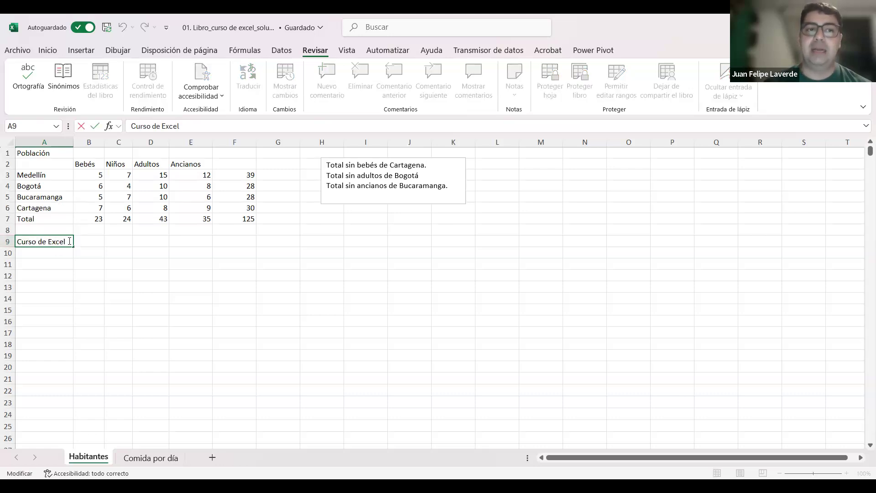
click(201, 126)
click(189, 252)
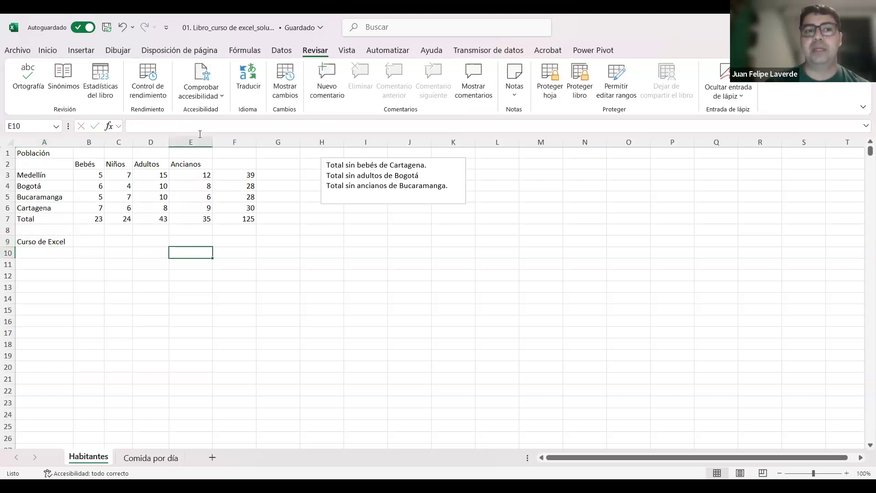
click(54, 244)
click(210, 122)
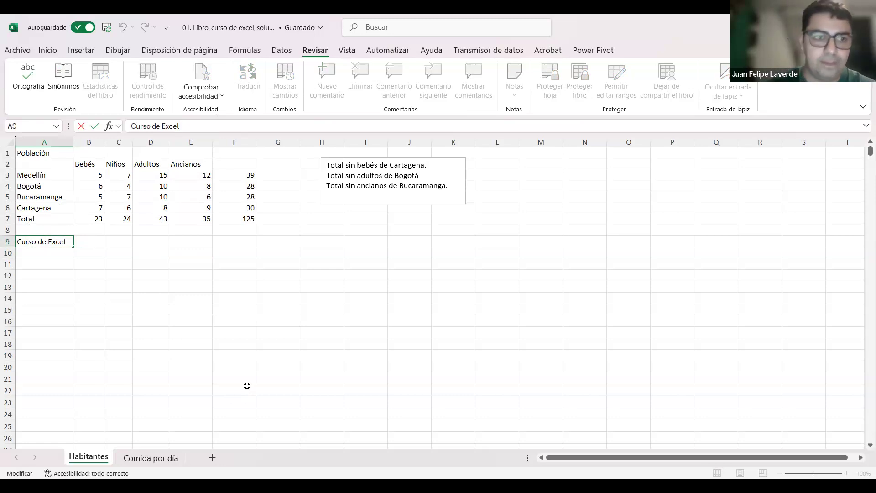
click(69, 287)
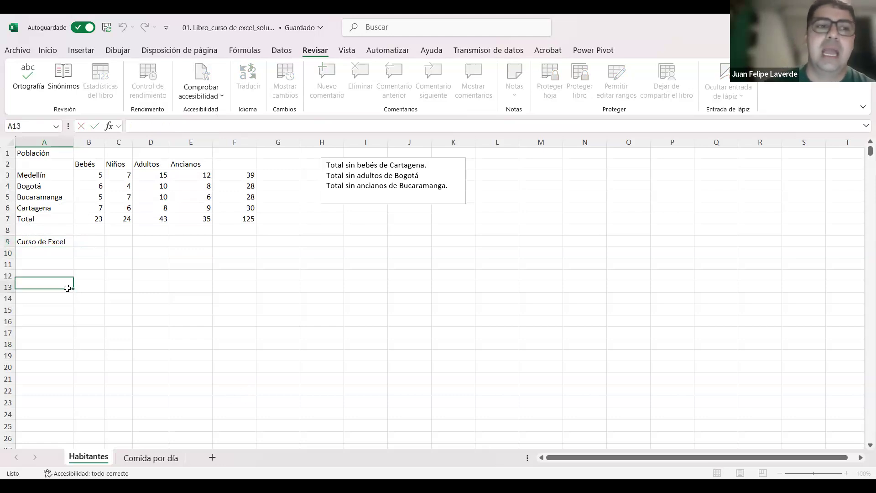
Step: Delete the "Curso de Excel" text from cell A9, leaving the cell empty
click(64, 240)
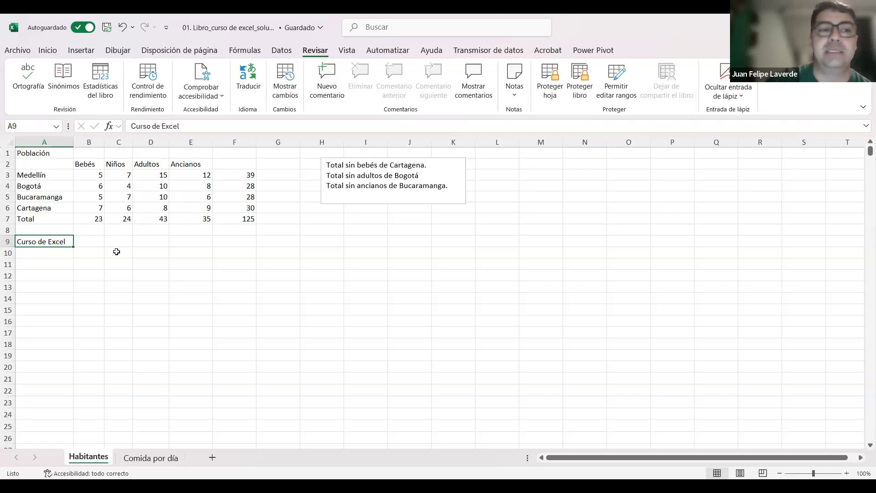
key(BackSpace)
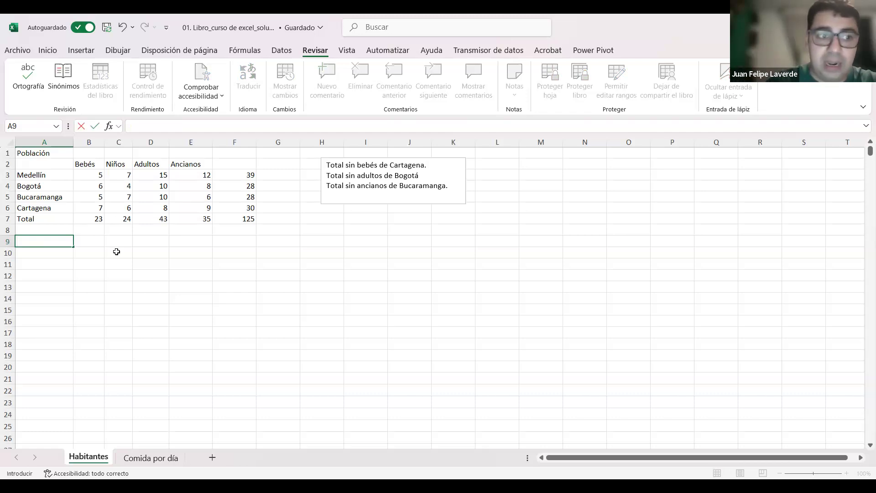
key(Return)
Step: Undo and redo the deletion in cell A9, and finally undo it again to restore "Curso de Excel"
key(ctrl+z)
key(ctrl+y)
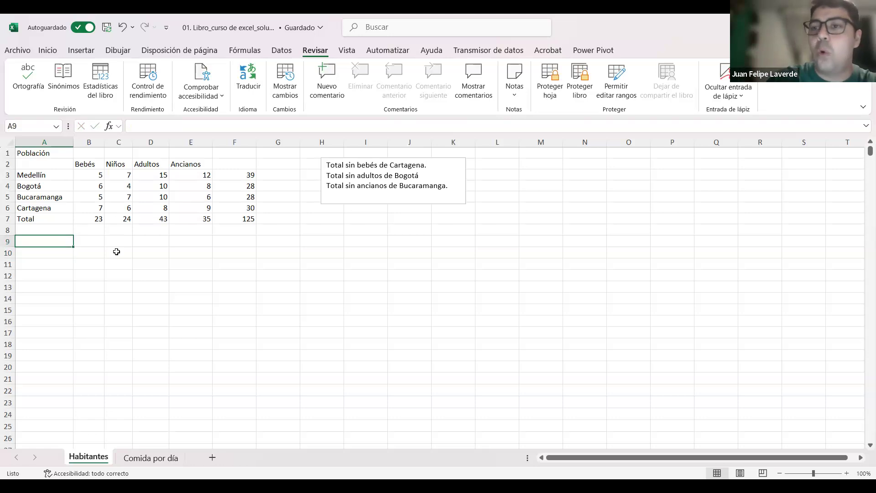
key(Return)
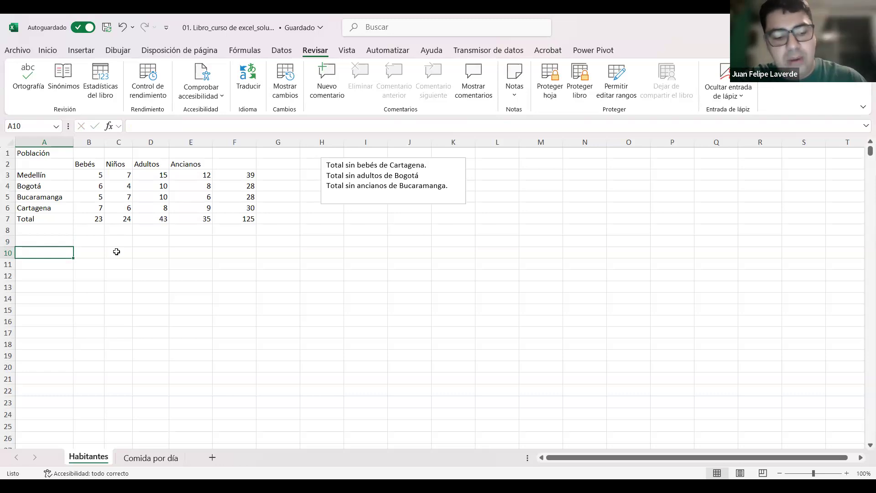
key(ctrl+z)
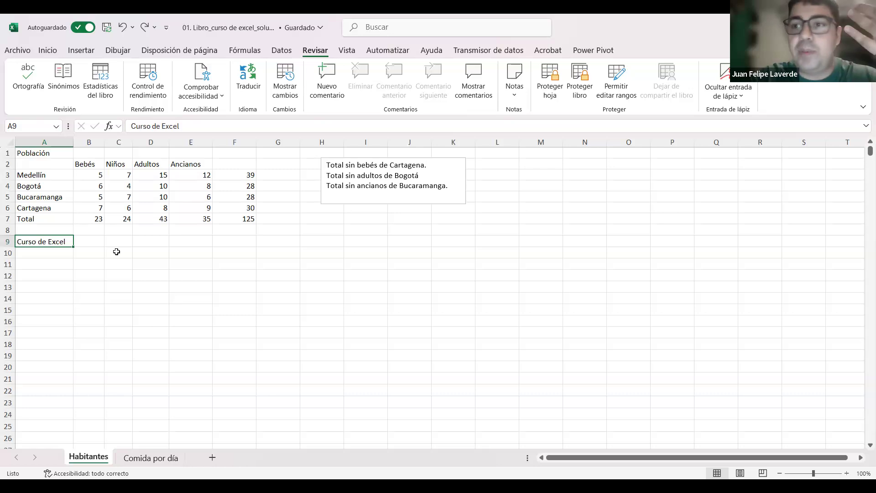
Step: Clear the text from cell A9, undo and redo the deletion, and finally undo it to restore "Curso de Excel"
key(BackSpace)
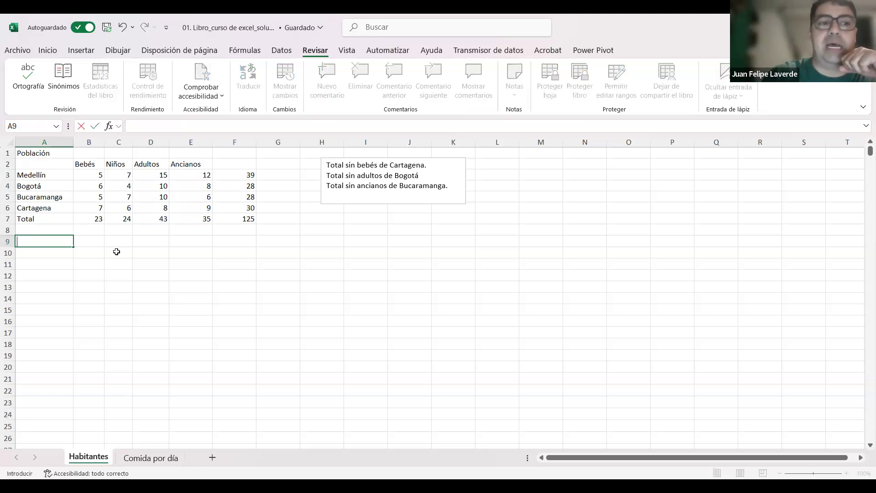
key(Return)
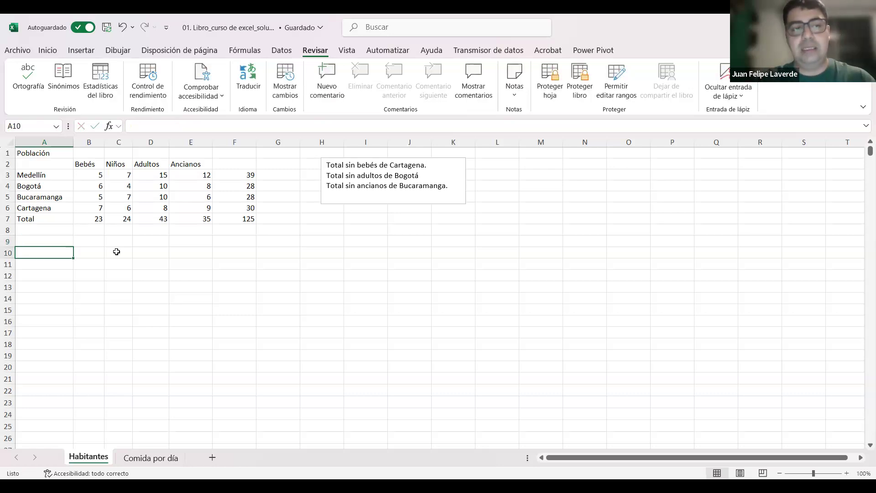
key(ctrl+z)
key(ctrl+y)
key(Return)
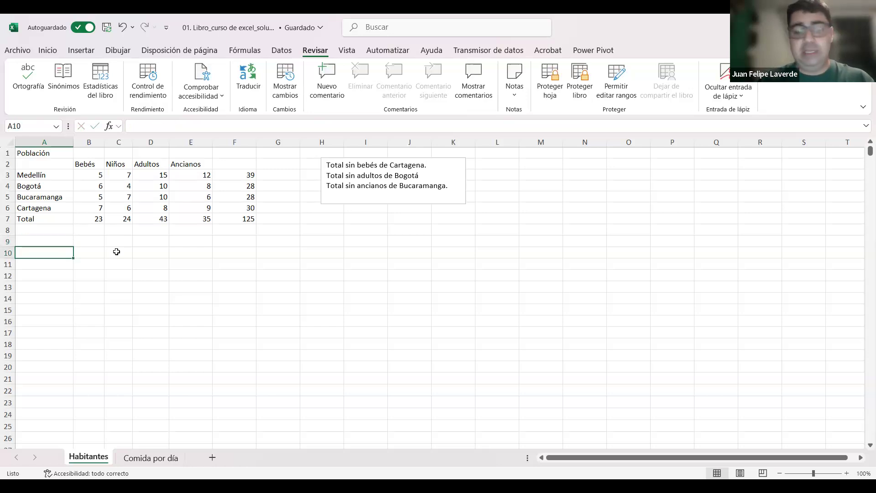
key(ctrl+z)
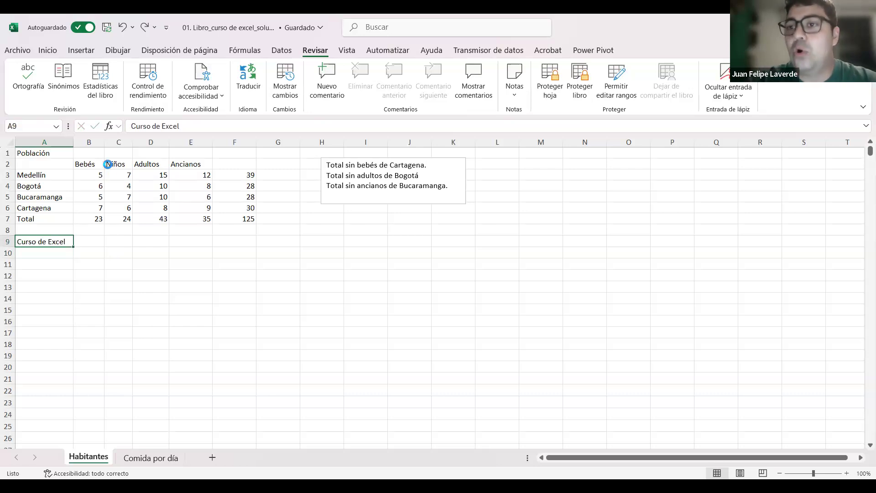
Step: Enter the text "Ctrl+Z" in cell A11
key(Return)
key(Return)
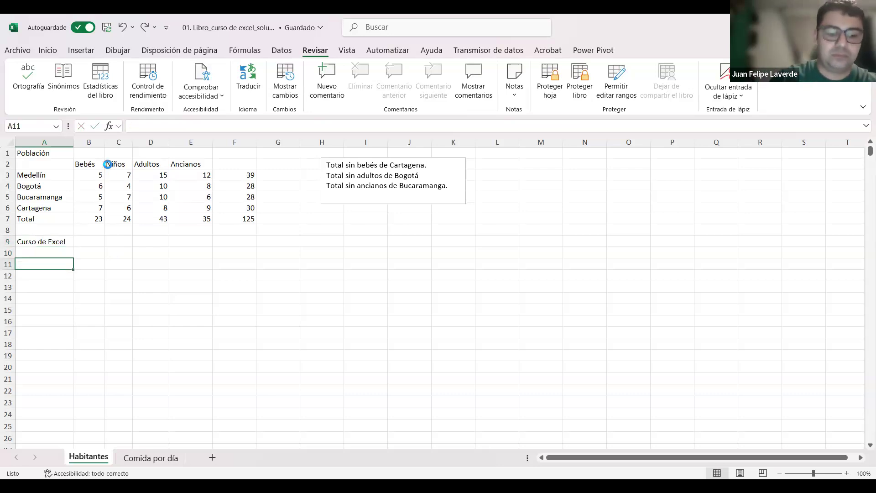
text(Ctrl+Z)
key(Return)
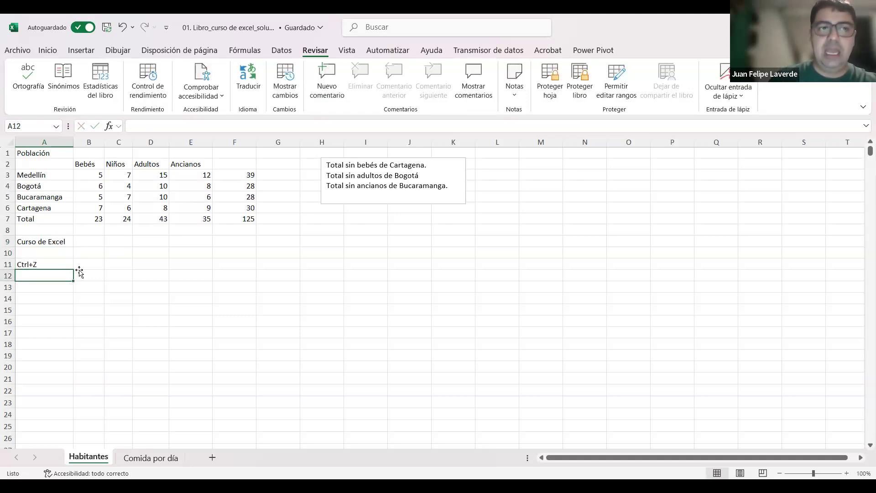
Step: Undo the recent changes step by step, back to the "Curso de Excel: Jueves" version of cell A9
key(Up)
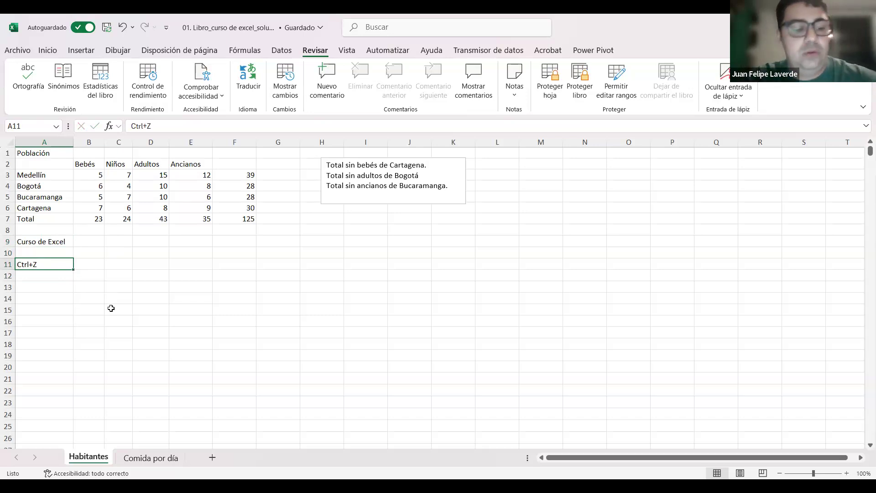
key(ctrl+z)
key(ctrl+z)
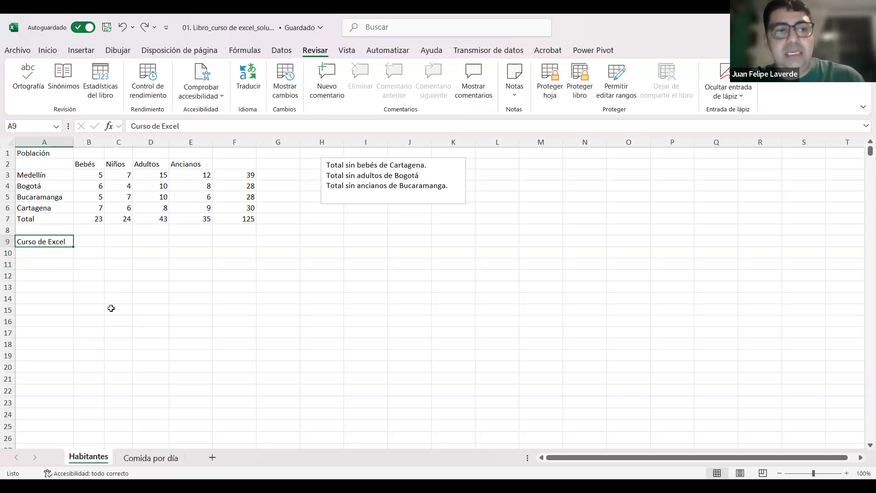
key(ctrl+z)
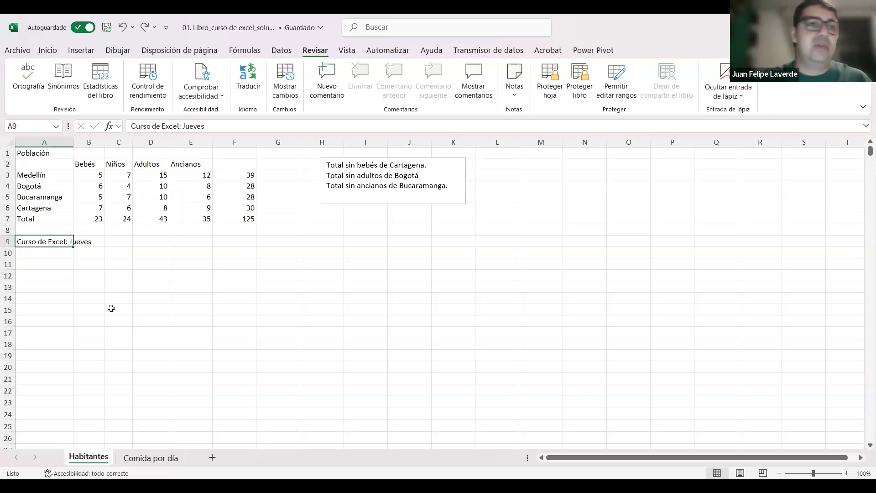
Step: Clear cell A9 and enter "Curso de Excel" in it again, correcting the spelling while writing
key(Delete)
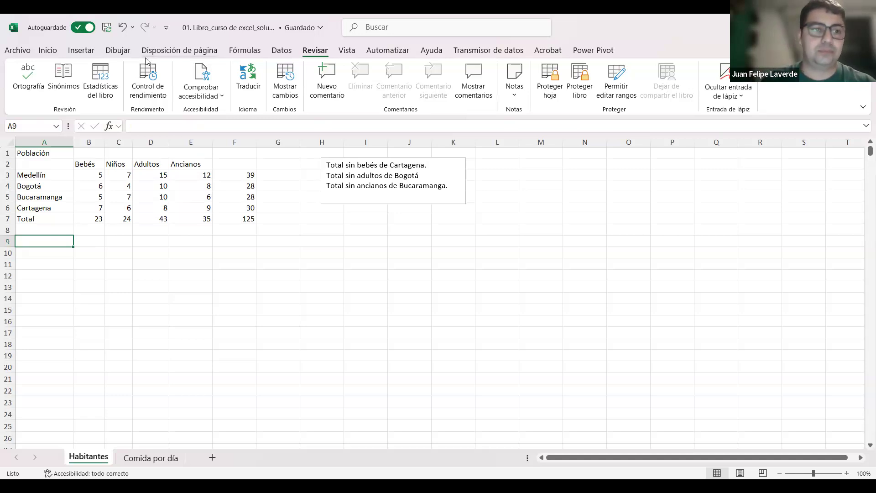
key(ctrl+z)
click(115, 287)
click(64, 244)
text(Curso de Excel)
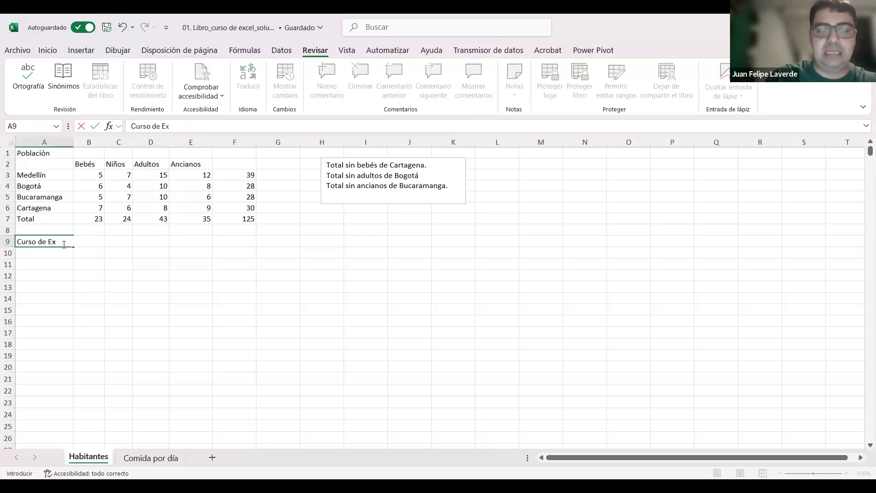
key(Return)
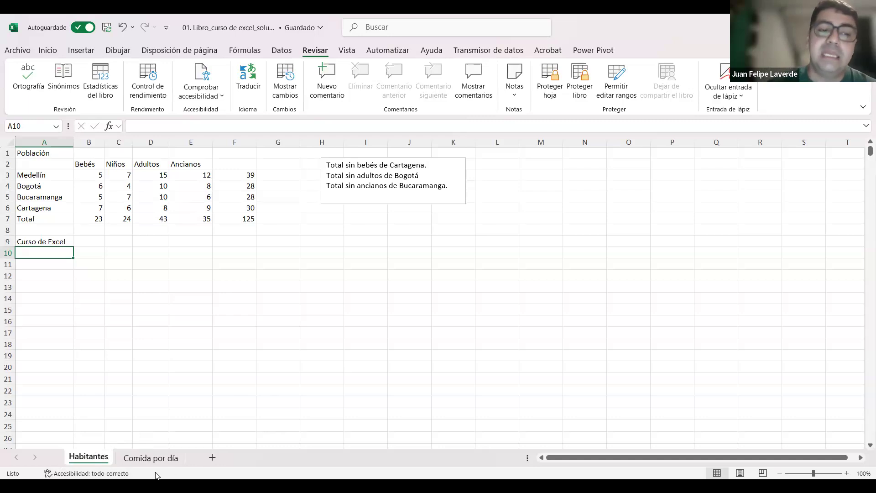
Step: Rename the Habitantes sheet as "Población", after trying to leave its name blank
double_click(93, 460)
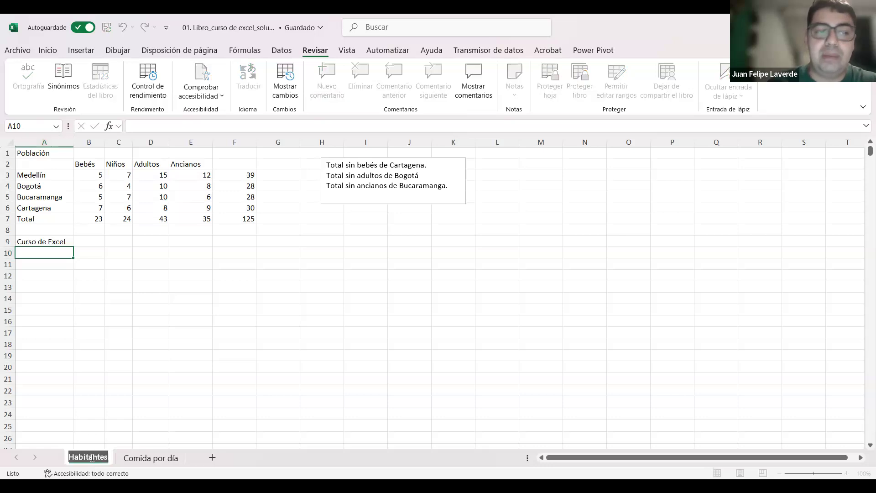
key(BackSpace)
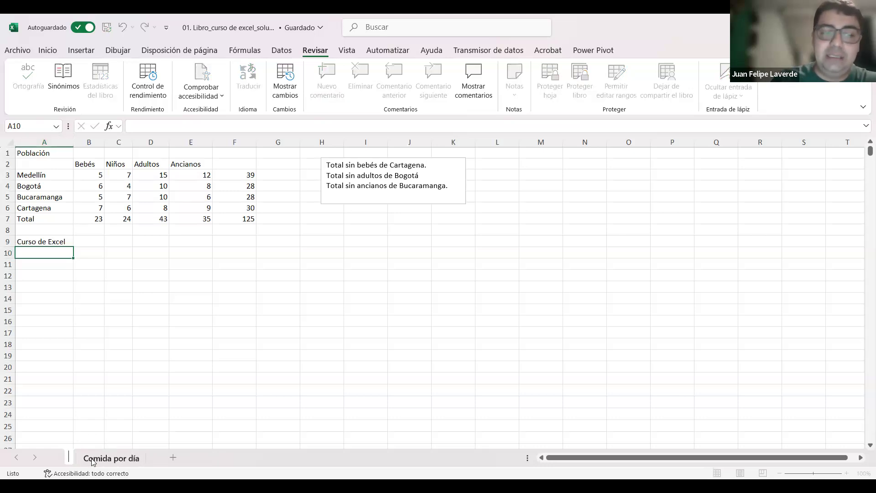
click(395, 339)
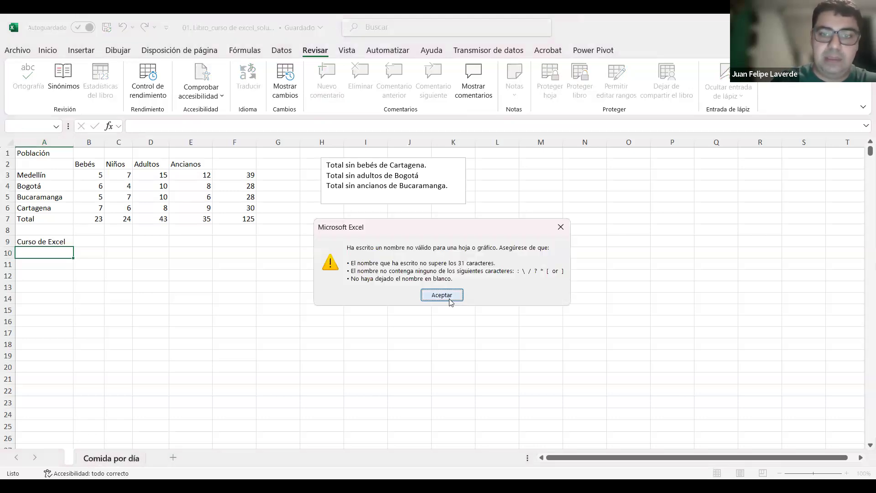
click(445, 297)
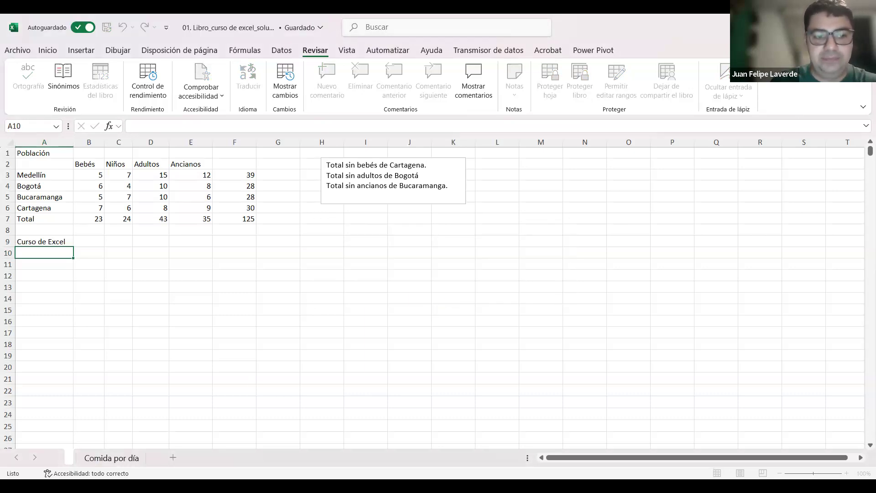
text(Población)
key(Return)
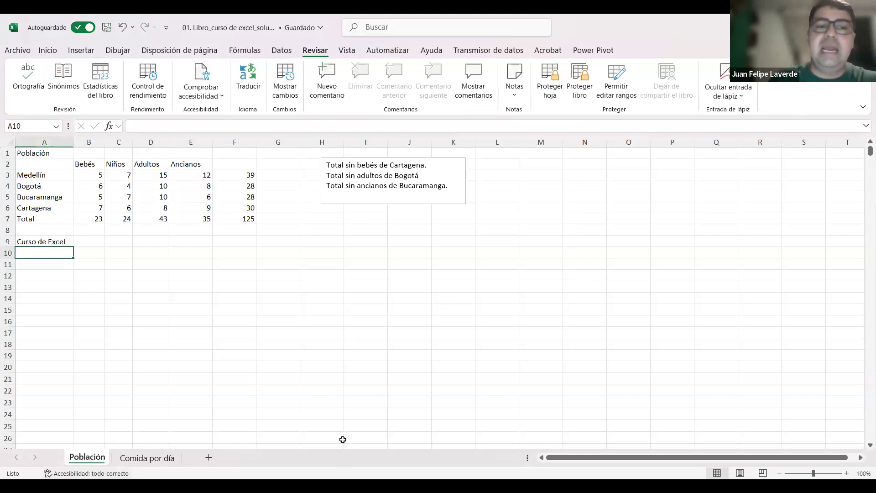
Step: Open the Población sheet's name for editing twice, closing it each time without changing the name
double_click(94, 459)
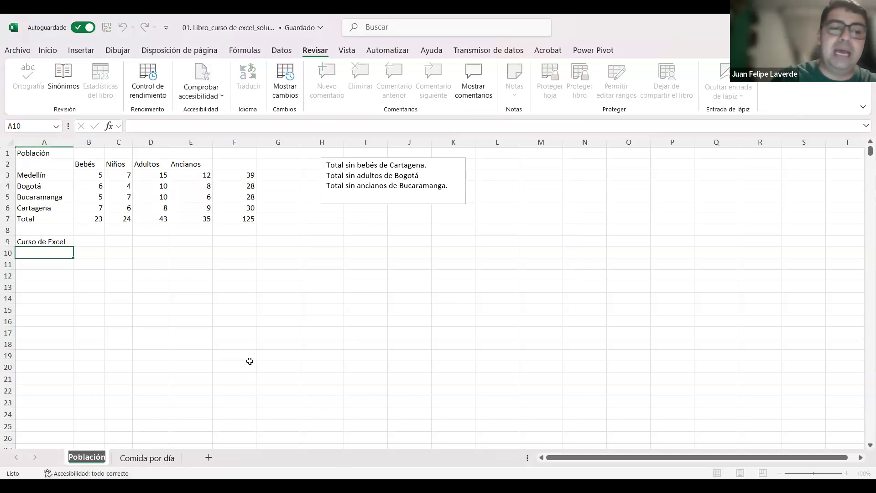
key(Return)
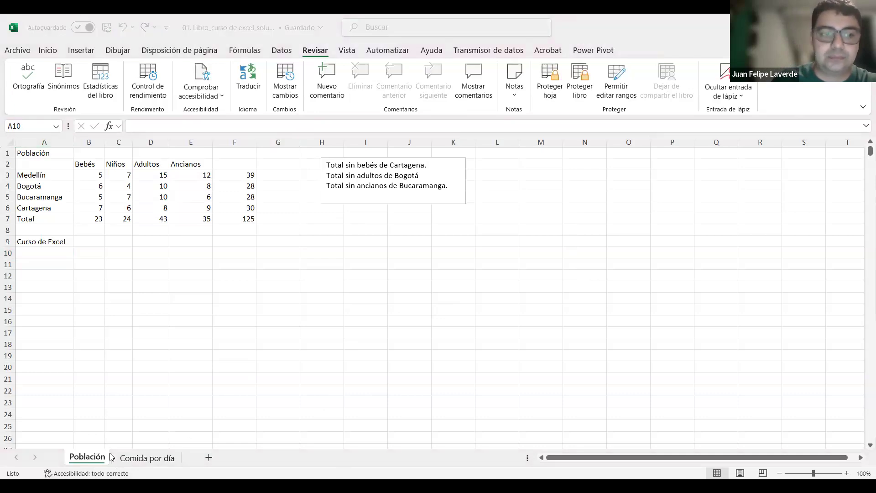
double_click(92, 458)
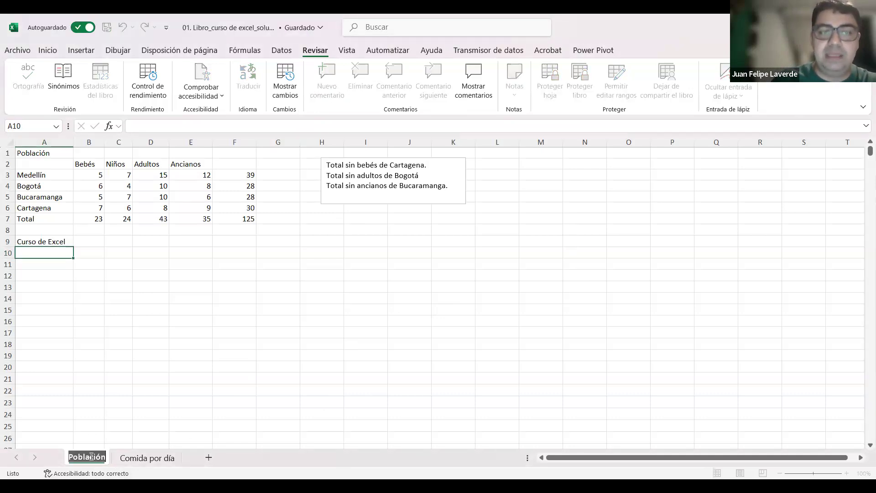
key(Return)
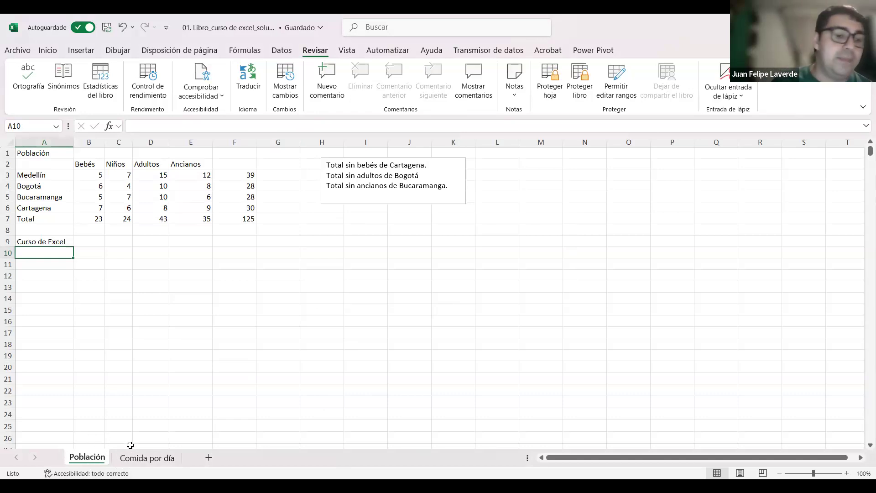
Step: Switch back and forth between the Comida por día and Población sheets to view their data, ending on Población
click(145, 462)
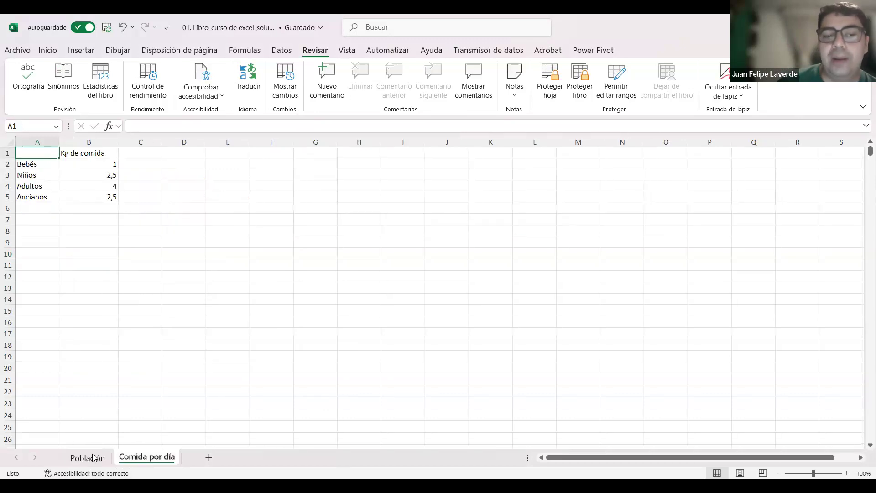
key(ctrl+Page_Up)
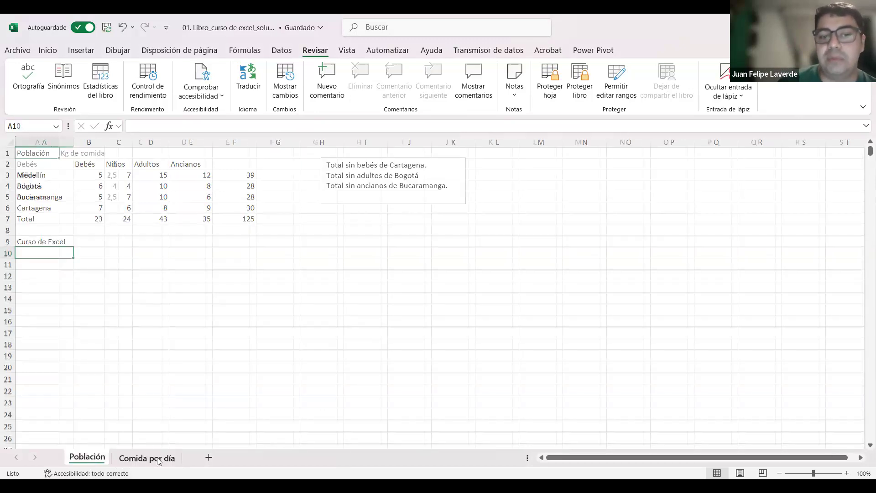
click(159, 460)
click(91, 458)
click(118, 458)
click(89, 457)
click(133, 458)
click(82, 455)
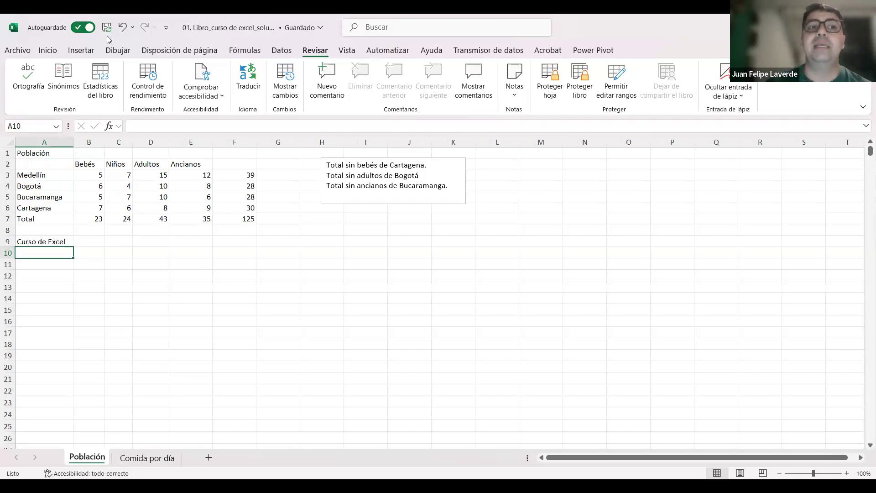
Step: Add three new blank sheets to the workbook after the Comida por día sheet
click(48, 50)
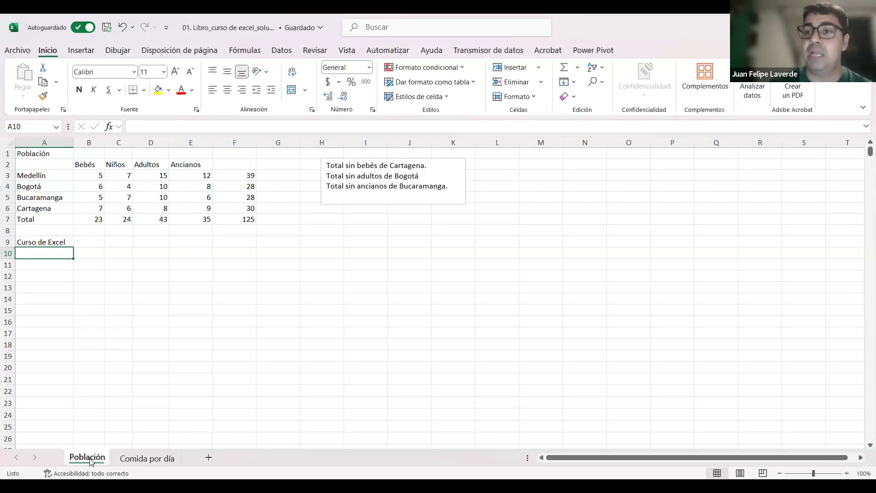
click(147, 457)
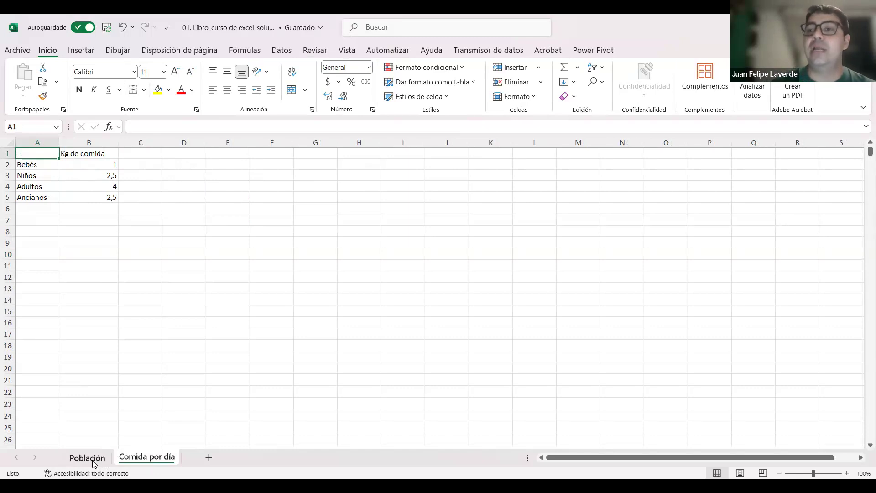
click(209, 457)
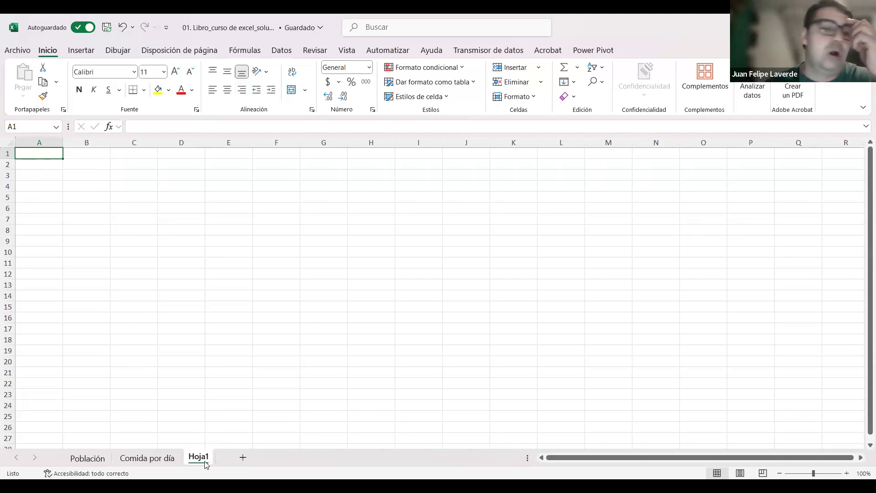
click(245, 459)
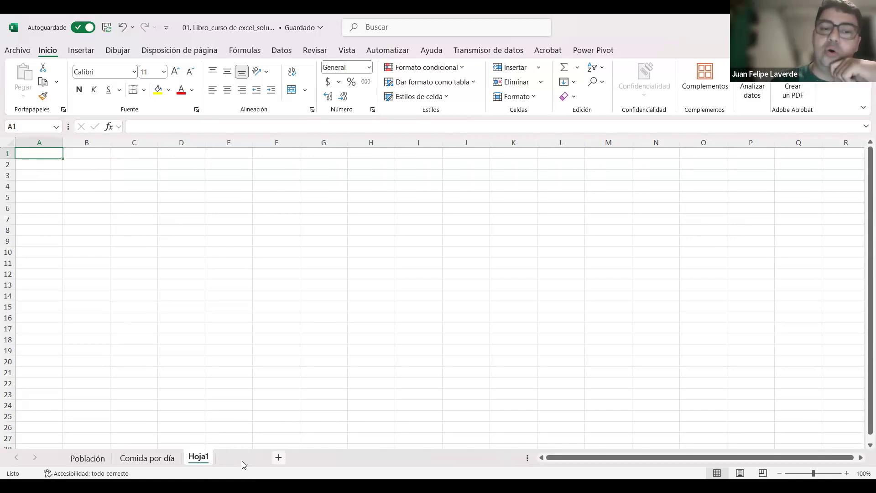
click(282, 461)
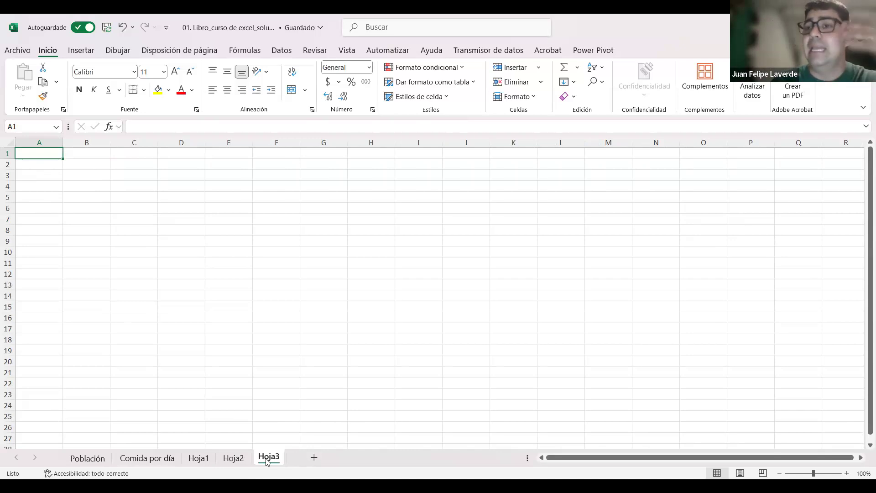
Step: Rename the sheets Hoja1, Hoja2 and Hoja3 as "Ensayo 1", "Ensayo 2" and "Ensayo 3"
double_click(198, 458)
text(Ensayo 1)
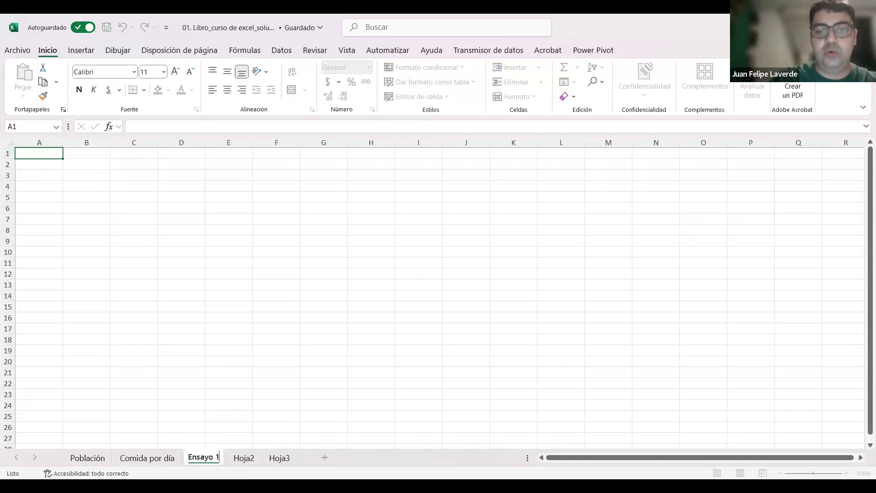
key(Return)
double_click(244, 458)
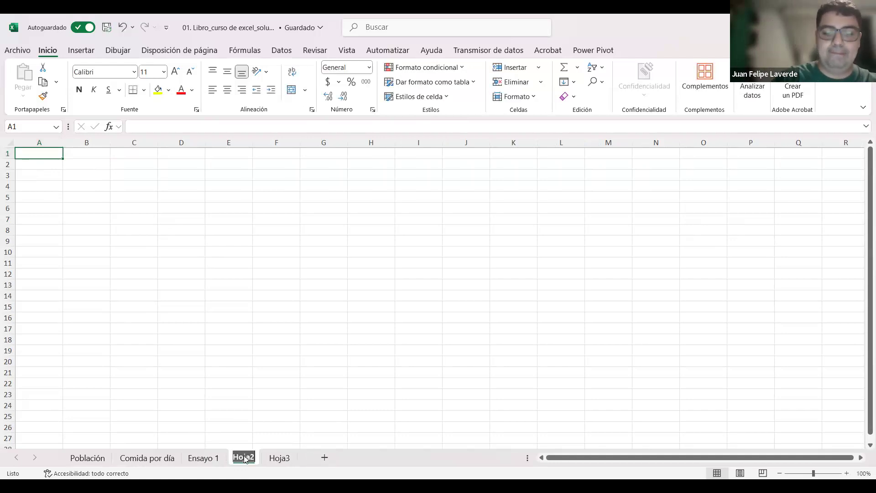
text(Ensayo 2)
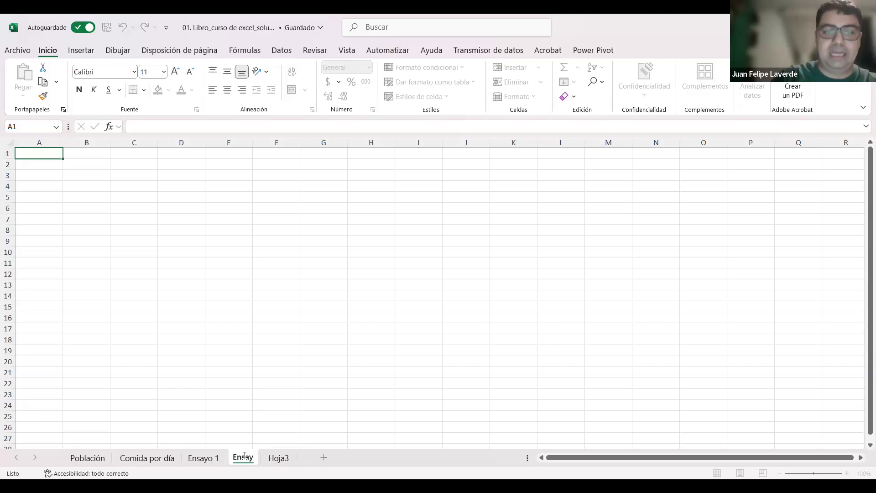
key(Return)
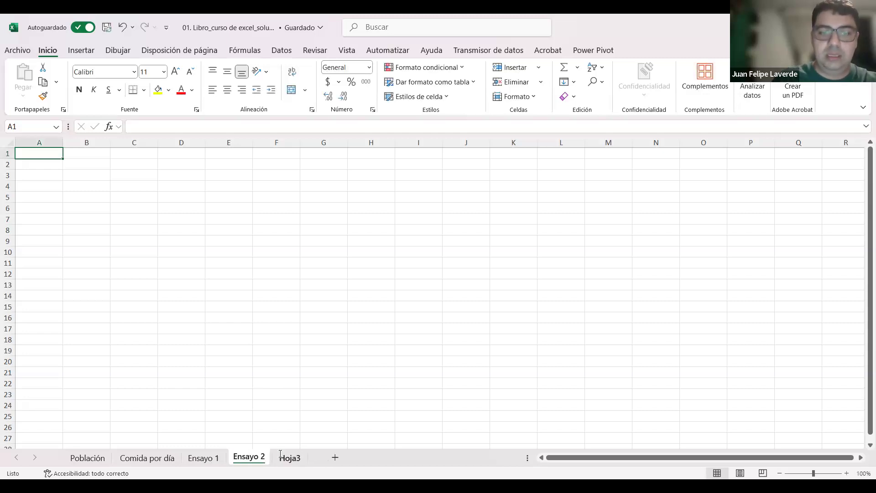
double_click(280, 456)
text(Ensayo 3)
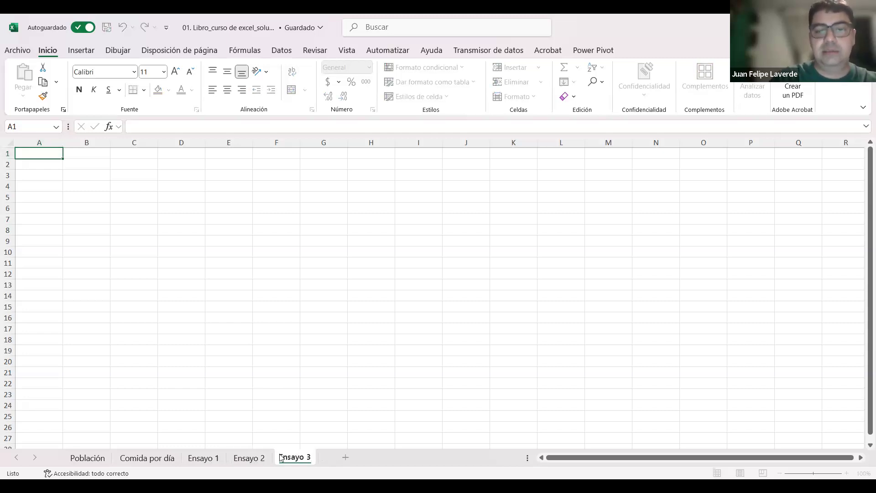
key(Return)
click(338, 372)
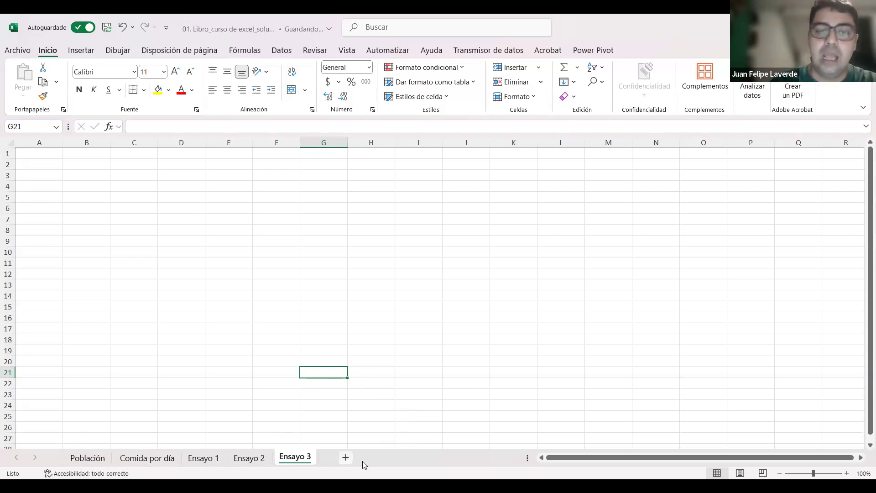
Step: Add seven more blank sheets, Hoja4 to Hoja10, after the Ensayo 3 sheet
click(348, 458)
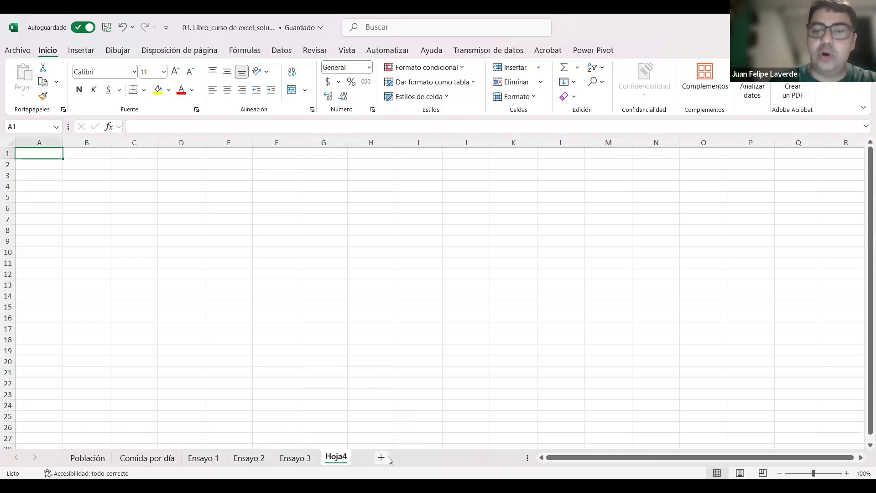
click(389, 458)
click(419, 459)
click(453, 458)
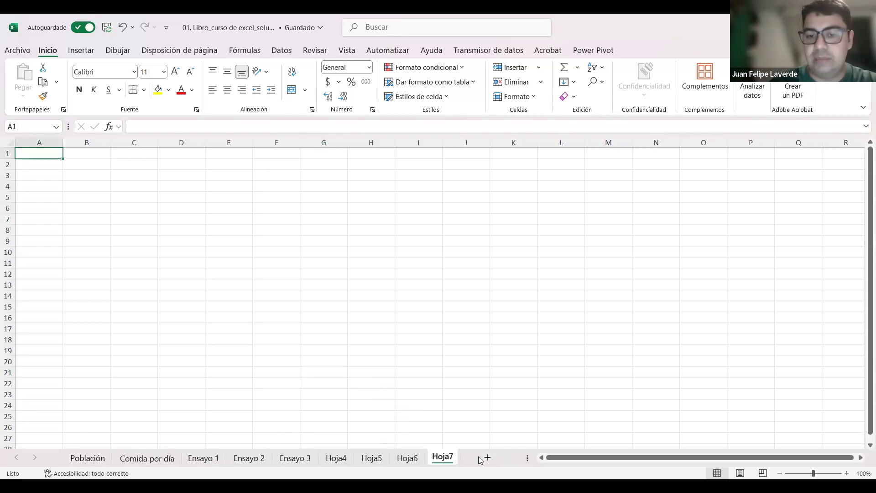
click(495, 459)
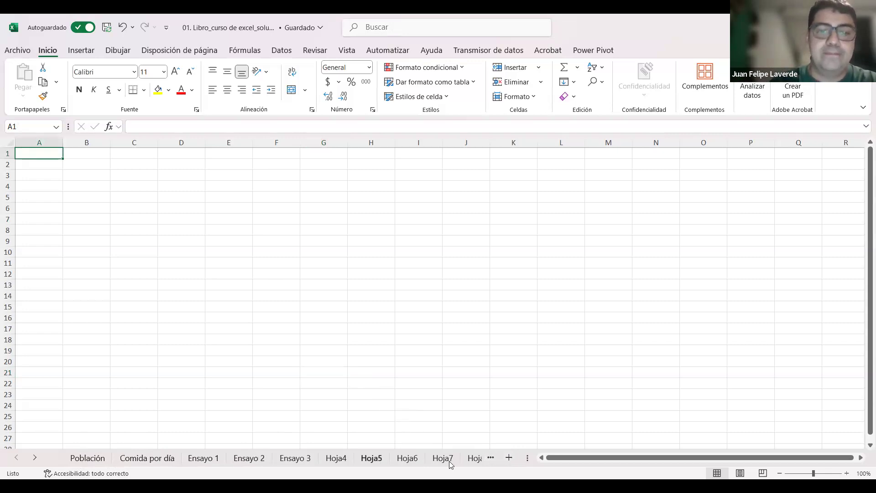
Step: Move through the sheets that do not fit on screen, to Hoja9, back to Población and forward to Hoja9
click(487, 462)
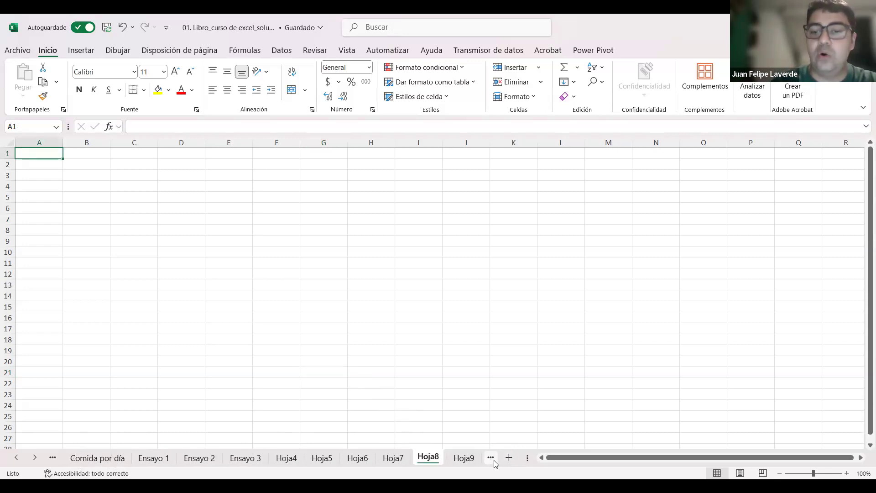
click(497, 464)
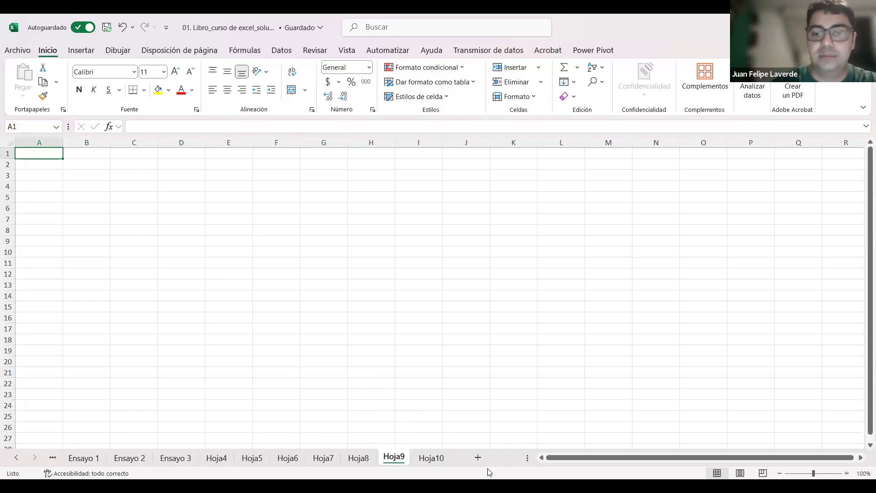
click(56, 460)
click(53, 461)
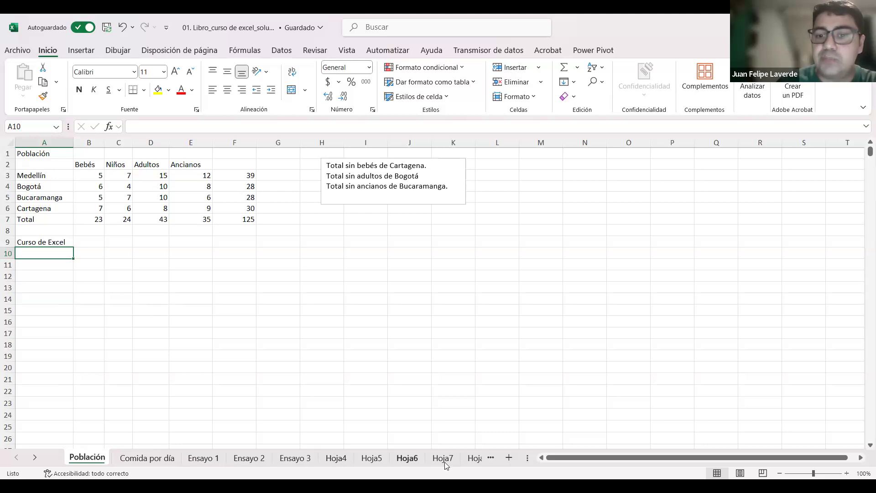
click(492, 460)
click(492, 460)
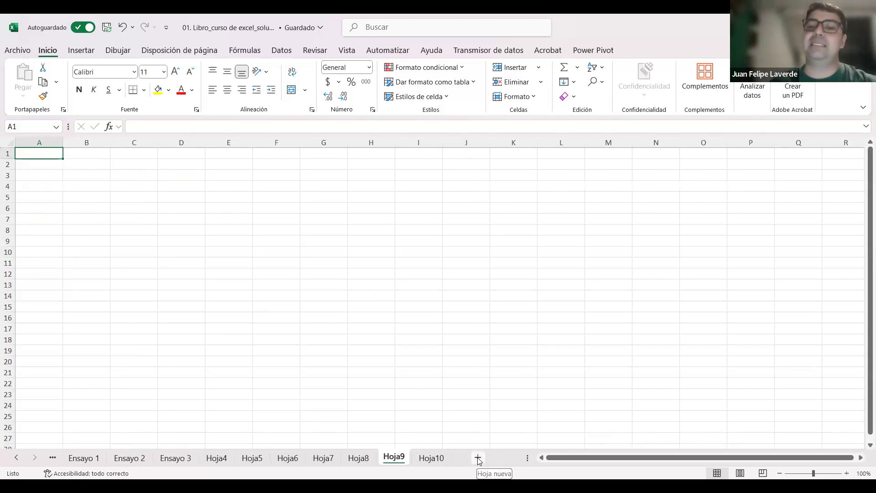
Step: Move through the sheets from Hoja9 to the start of the workbook, ending on the Población sheet
drag(631, 461, 585, 461)
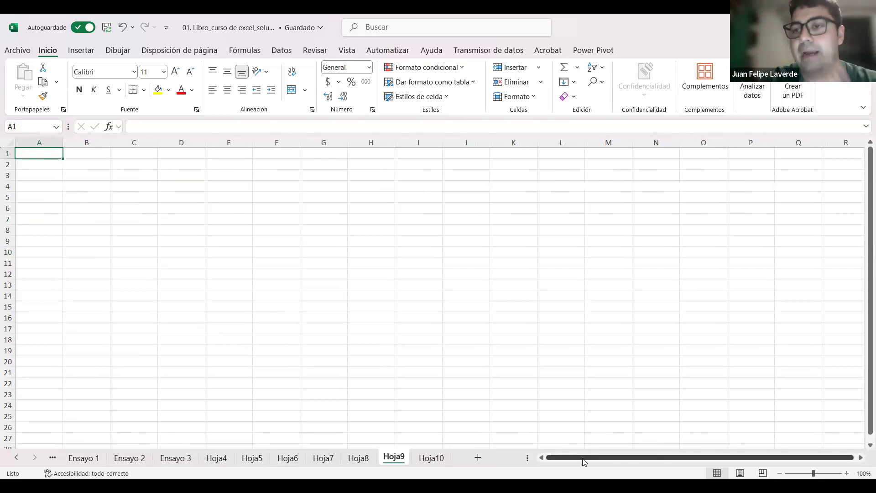
click(55, 458)
click(55, 458)
key(ctrl+Page_Down)
key(ctrl+Page_Down)
key(ctrl+Page_Down)
key(ctrl+Page_Down)
key(ctrl+Page_Down)
key(ctrl+Page_Down)
key(ctrl+Page_Down)
key(ctrl+Page_Down)
key(ctrl+Page_Down)
key(ctrl+Page_Down)
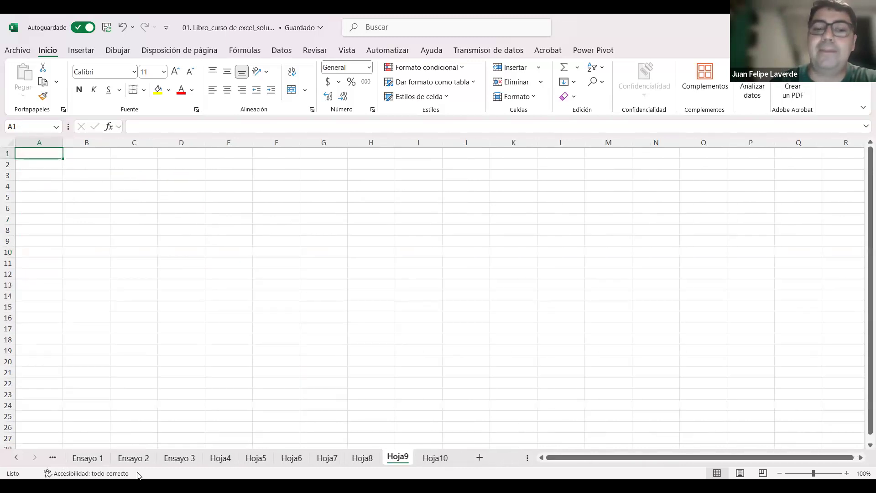
click(54, 457)
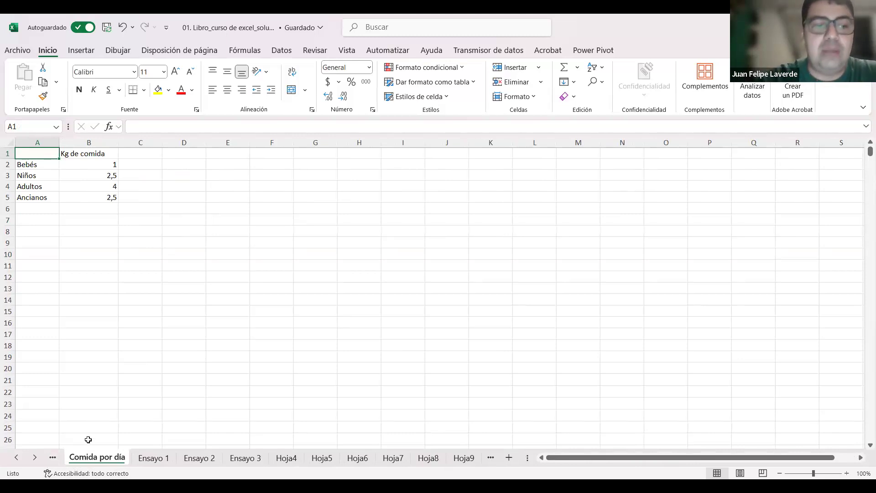
click(52, 458)
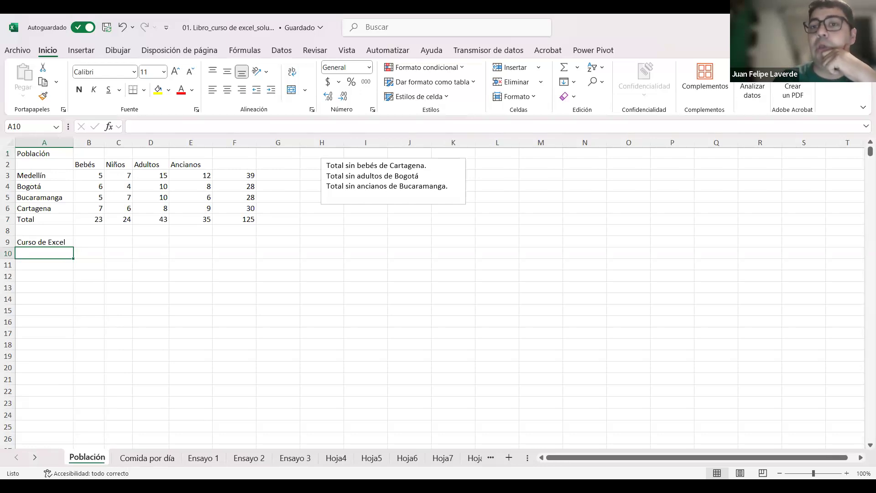
Step: Delete the sheets Ensayo 1 to Ensayo 3 and Hoja4 to Hoja10 one by one, keeping only Población and Comida por día
right_click(217, 461)
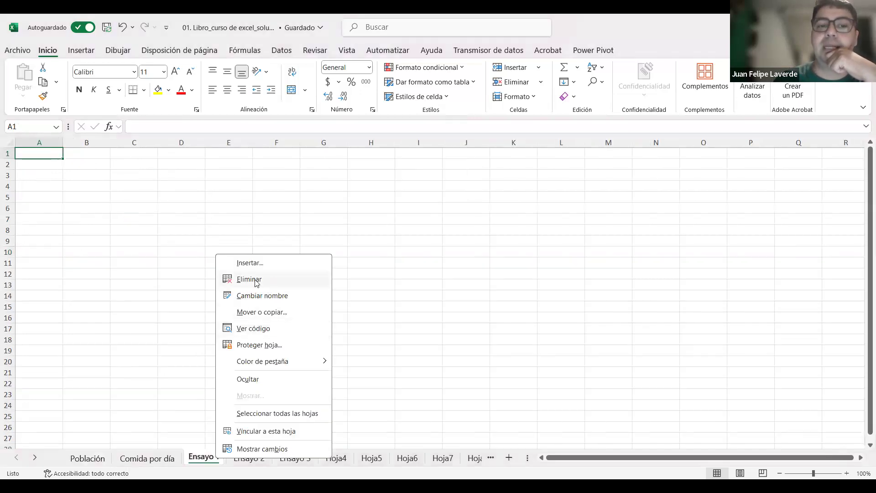
right_click(213, 459)
click(254, 283)
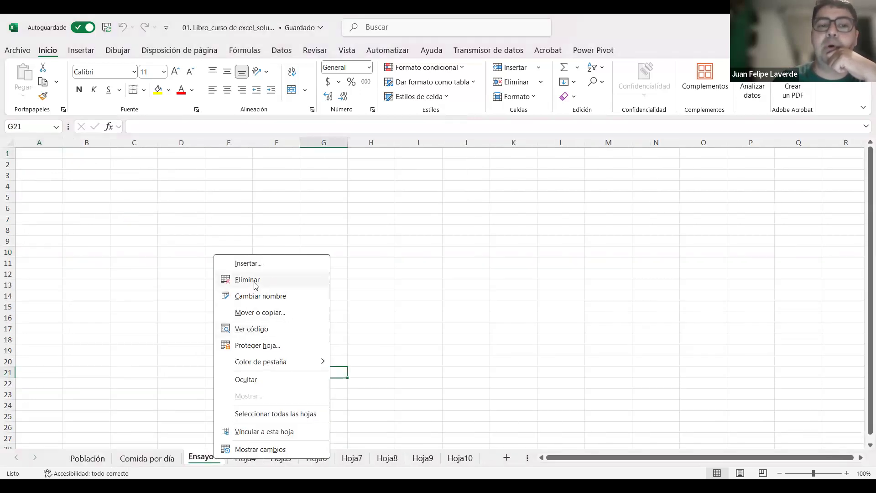
click(261, 280)
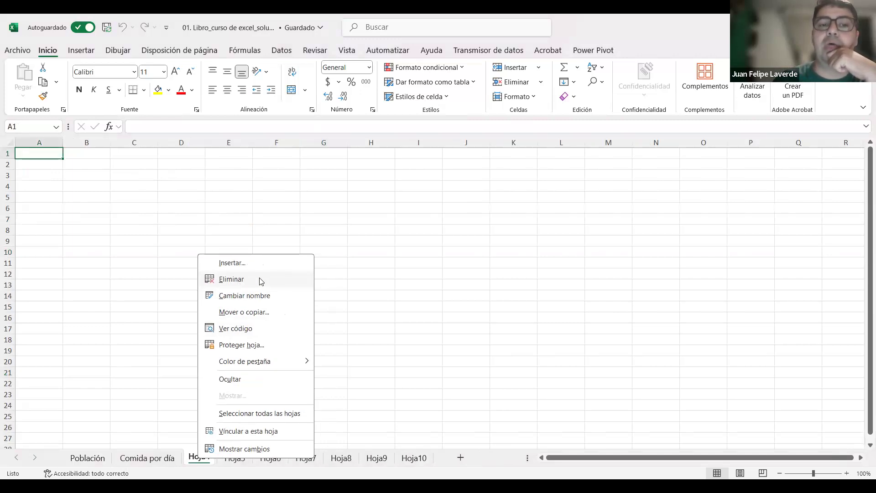
click(261, 281)
right_click(198, 460)
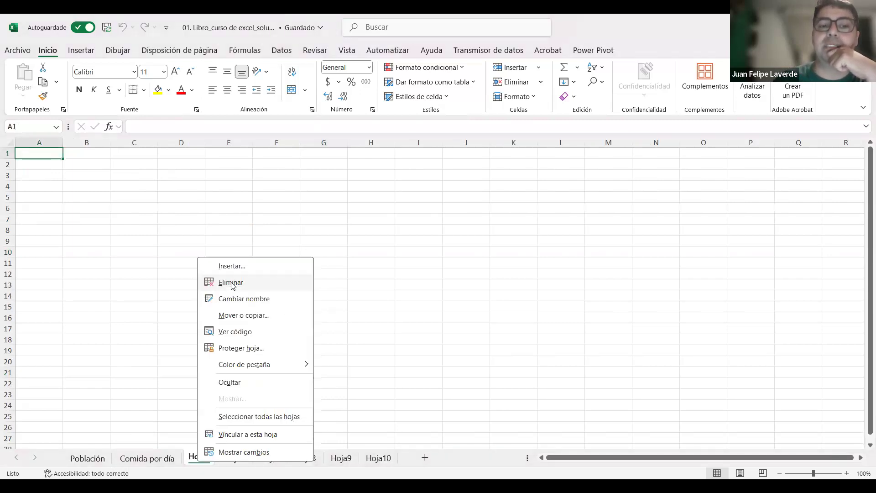
click(249, 280)
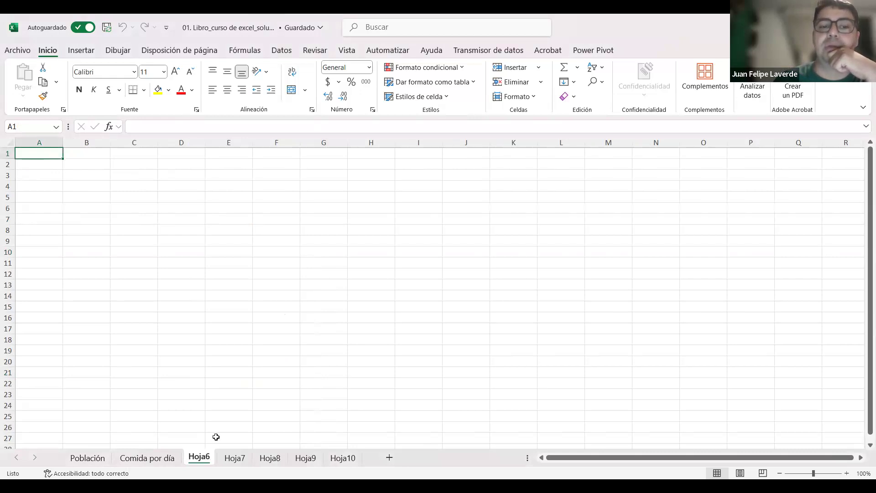
right_click(208, 461)
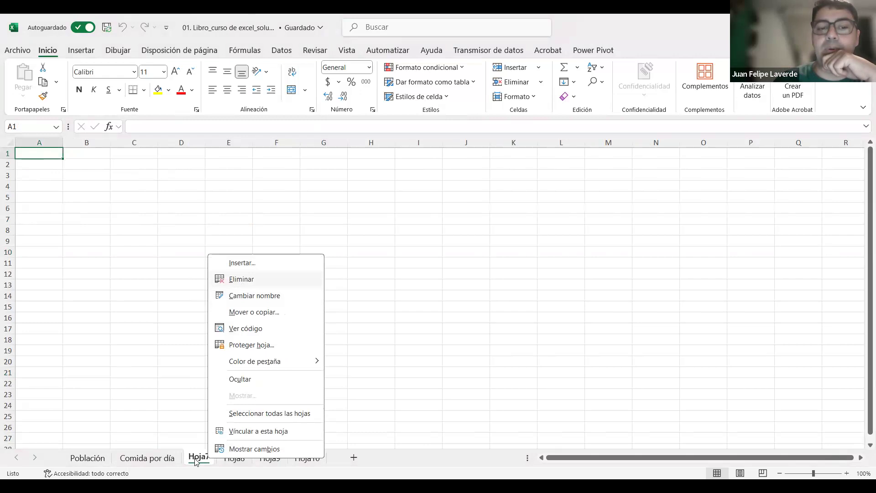
click(262, 280)
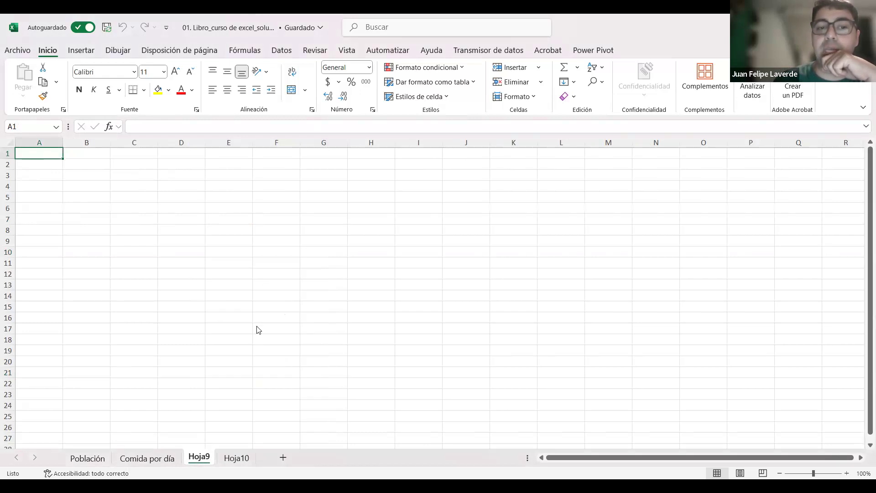
right_click(208, 459)
click(262, 280)
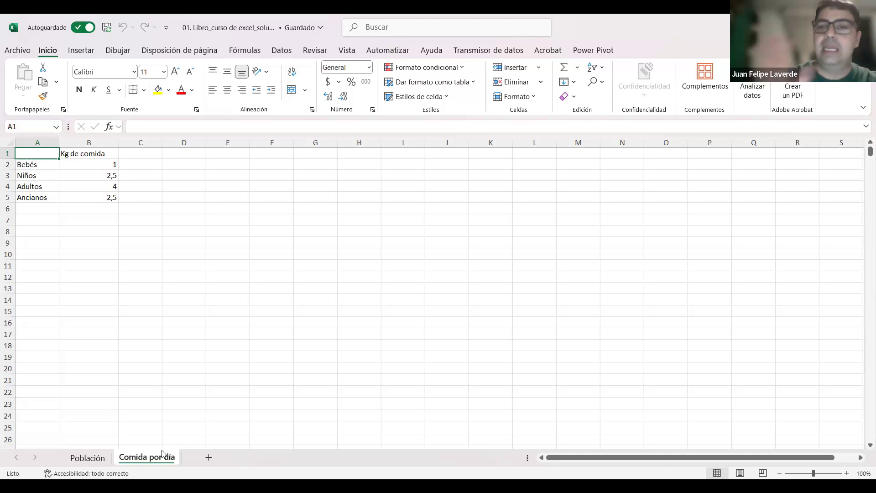
Step: Show the Población sheet and vary its zoom between 100% and 140% to view the table at different sizes
click(88, 458)
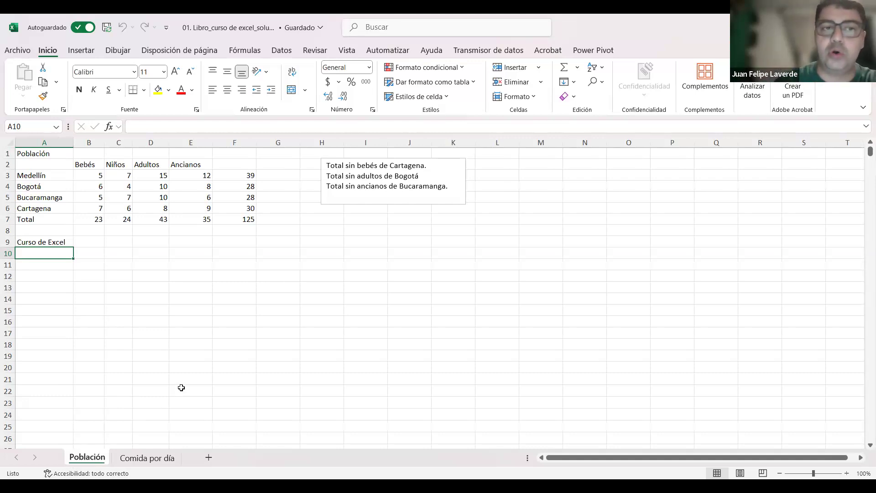
click(197, 358)
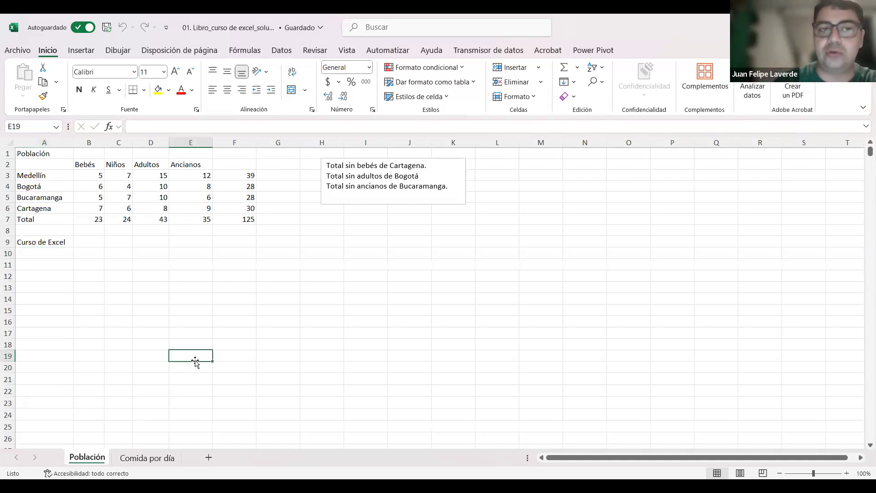
click(847, 473)
click(846, 473)
scroll(686, 414, down, 2)
scroll(776, 460, up, 2)
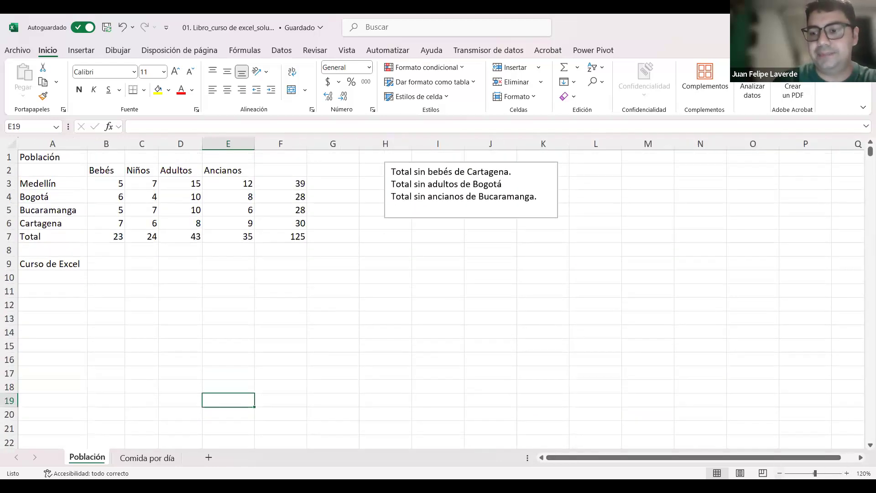
click(779, 473)
click(780, 473)
click(779, 473)
click(847, 474)
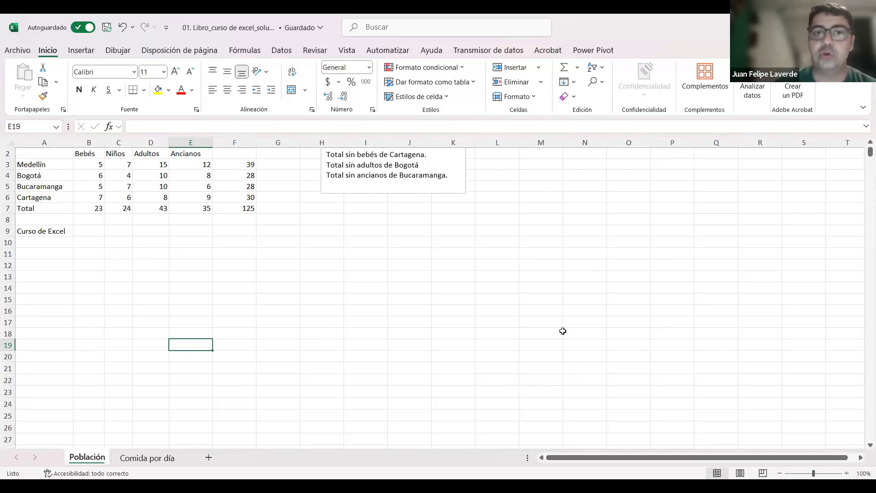
click(847, 473)
scroll(536, 382, up, 2)
scroll(508, 374, up, 2)
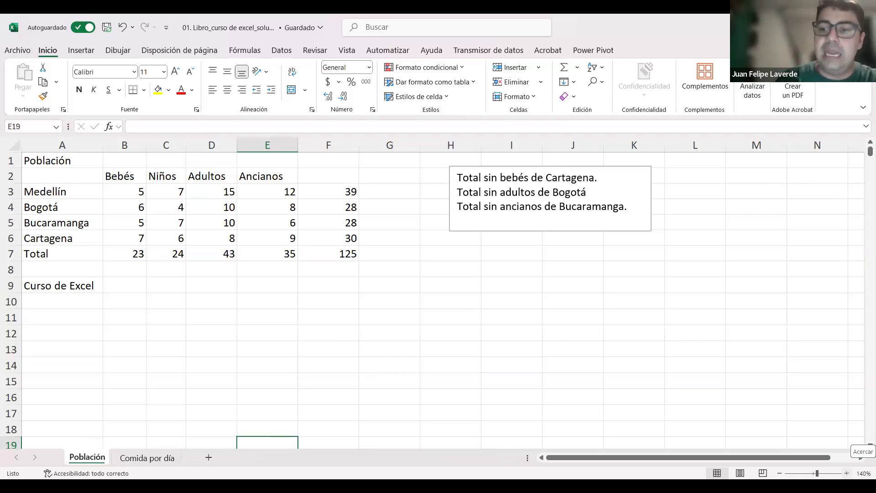
Step: Zoom the Población sheet out to 20% and try selecting cells in and around the tiny table
click(781, 473)
click(781, 473)
click(780, 473)
click(781, 474)
click(781, 473)
click(780, 473)
click(781, 474)
click(781, 474)
click(780, 473)
click(781, 473)
click(781, 473)
click(780, 474)
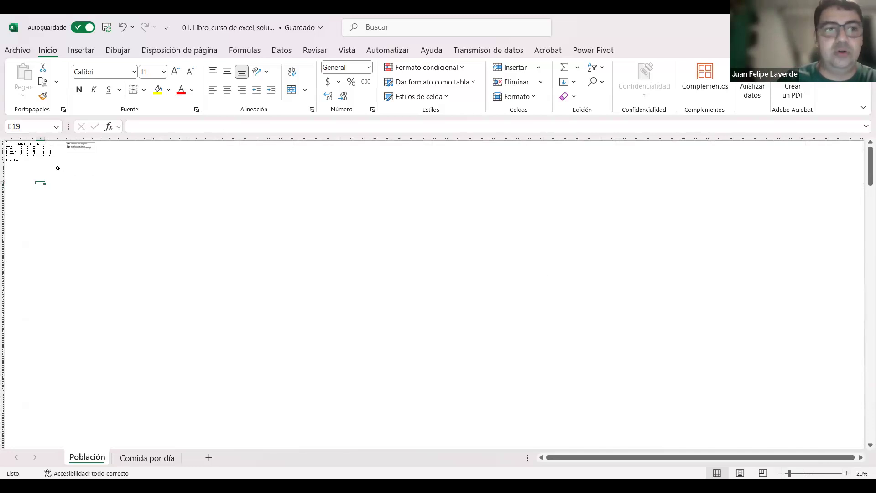
click(34, 154)
drag(34, 146, 34, 151)
click(34, 169)
Step: Zoom the Población sheet in to 150% so the population table is easy to read
click(847, 473)
click(847, 473)
click(847, 473)
click(846, 474)
click(846, 473)
click(846, 474)
click(846, 473)
click(847, 473)
click(846, 473)
click(846, 473)
click(846, 473)
click(847, 473)
click(846, 473)
scroll(621, 360, up, 4)
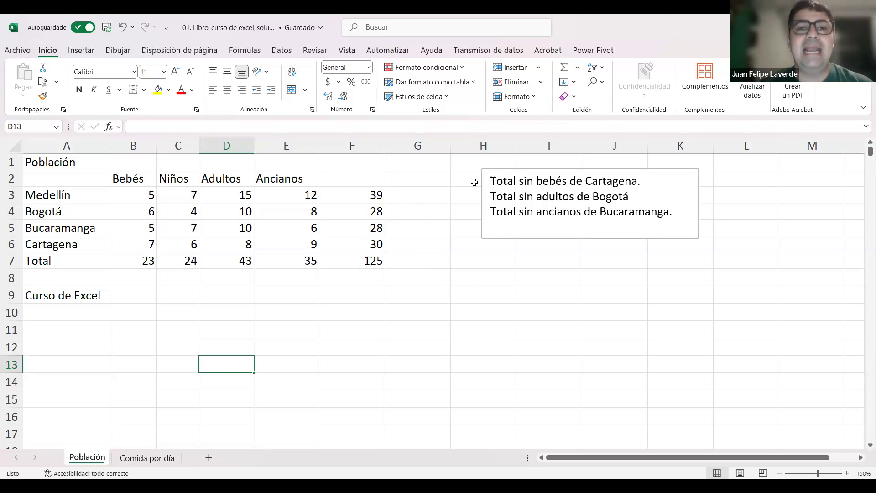
Step: Examine the formula in F3 and repeatedly select and deselect the range of totals F3:F7
click(374, 195)
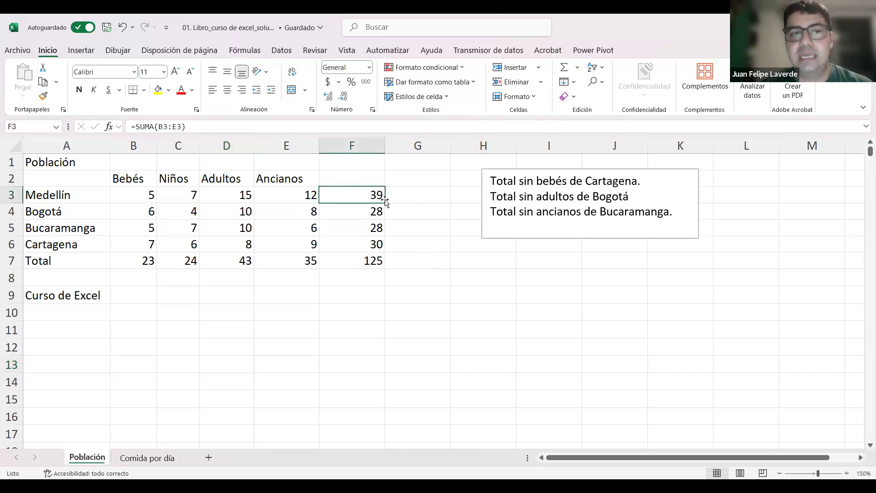
drag(372, 195, 372, 261)
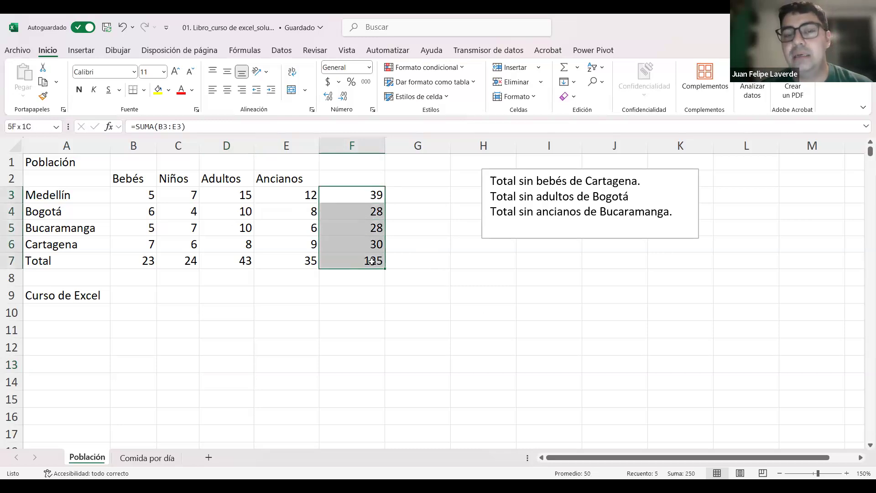
click(414, 225)
drag(373, 198, 373, 218)
drag(373, 250, 373, 264)
click(437, 230)
drag(372, 195, 374, 259)
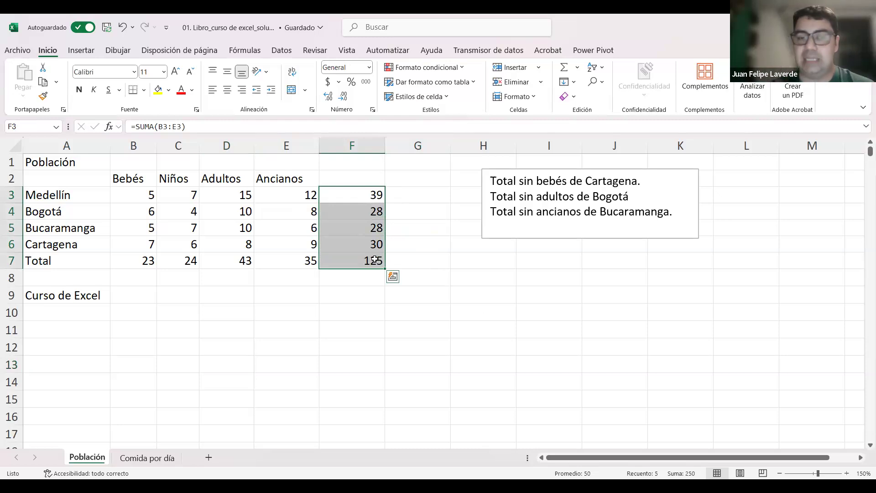
click(471, 239)
Step: Clear the totals in cells F3 to F7 one cell after another, and deselect the range
drag(366, 191, 365, 265)
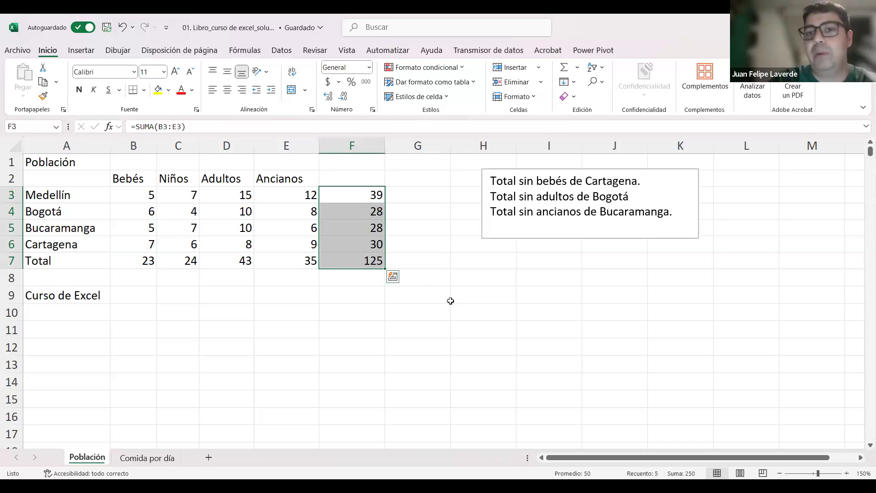
key(BackSpace)
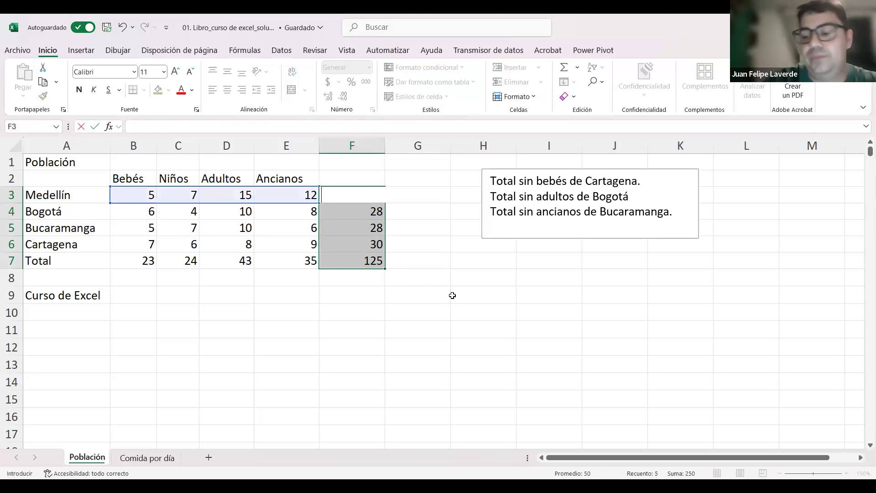
key(Return)
key(BackSpace)
key(Return)
key(BackSpace)
key(Return)
key(BackSpace)
key(Return)
key(BackSpace)
key(Return)
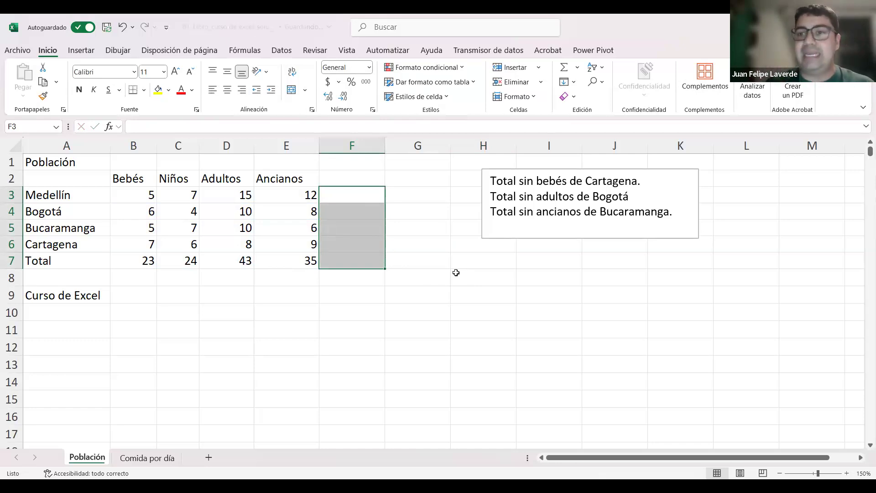
key(Return)
click(456, 273)
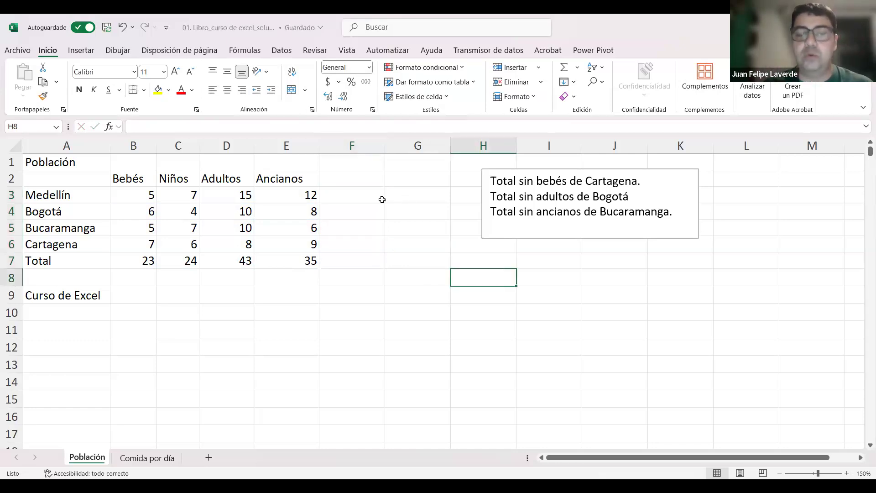
Step: Undo the clearing of the totals in column F and reselect the range F3:F7
key(ctrl+z)
click(408, 221)
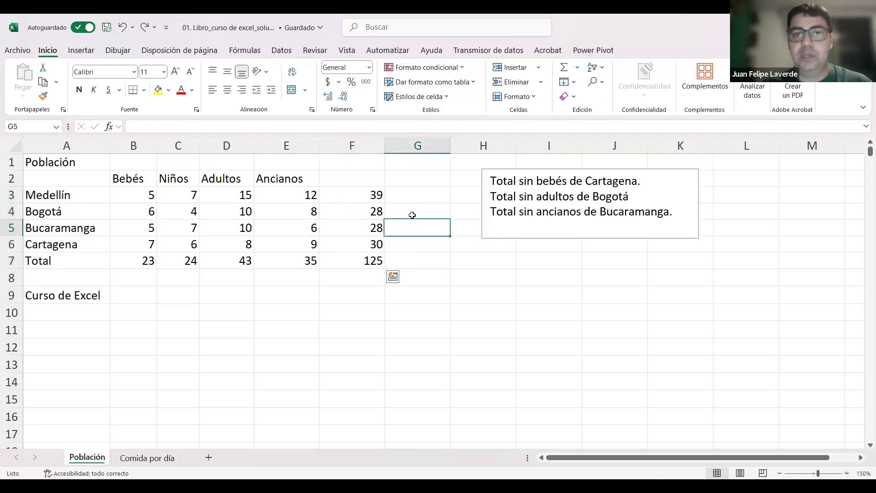
drag(365, 195, 371, 277)
click(426, 258)
drag(368, 190, 361, 262)
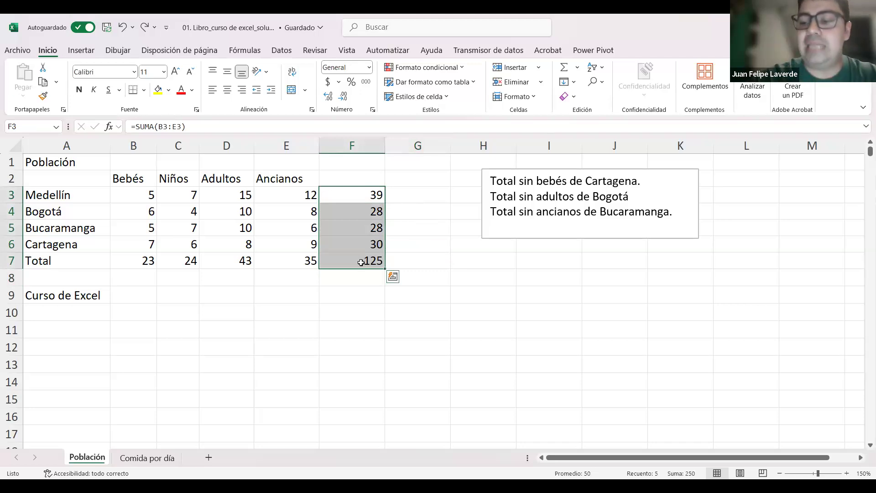
Step: Clear the totals in F3:F7 all at once and undo the clearing
key(Delete)
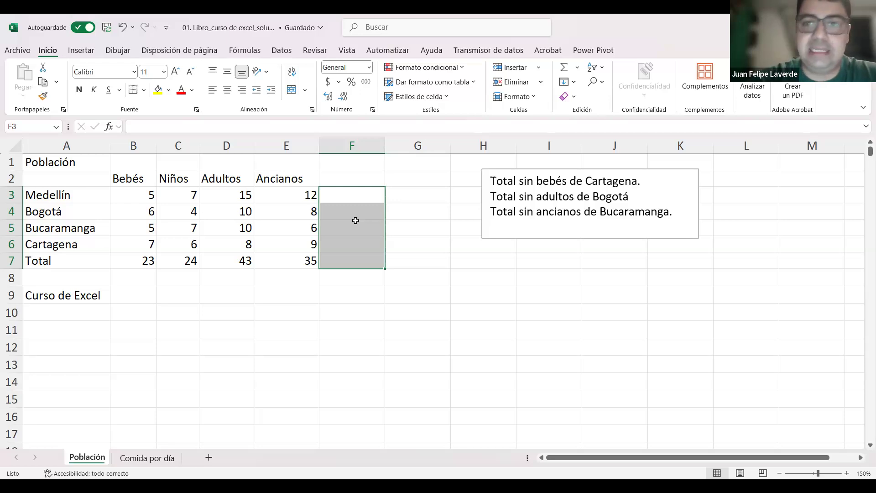
click(446, 283)
click(356, 195)
key(ctrl+z)
click(432, 261)
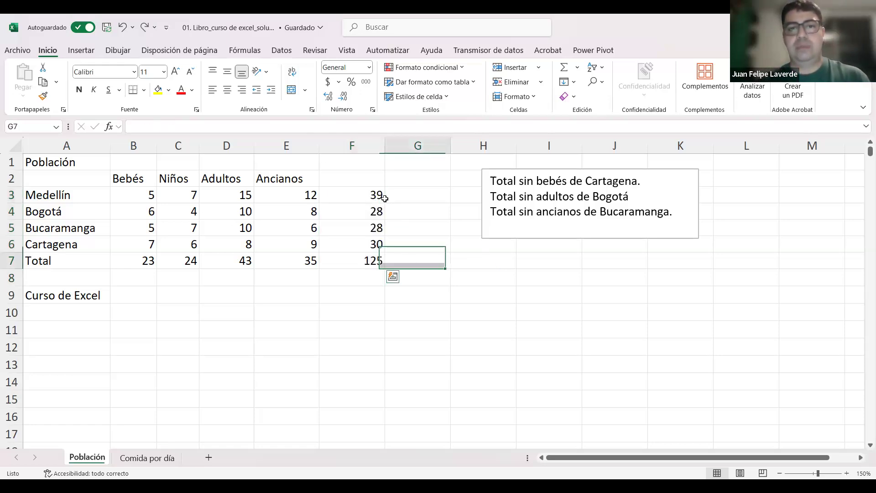
Step: Select the totals in F3:F7 as one range, clear them together, and deselect the range
drag(371, 198, 372, 260)
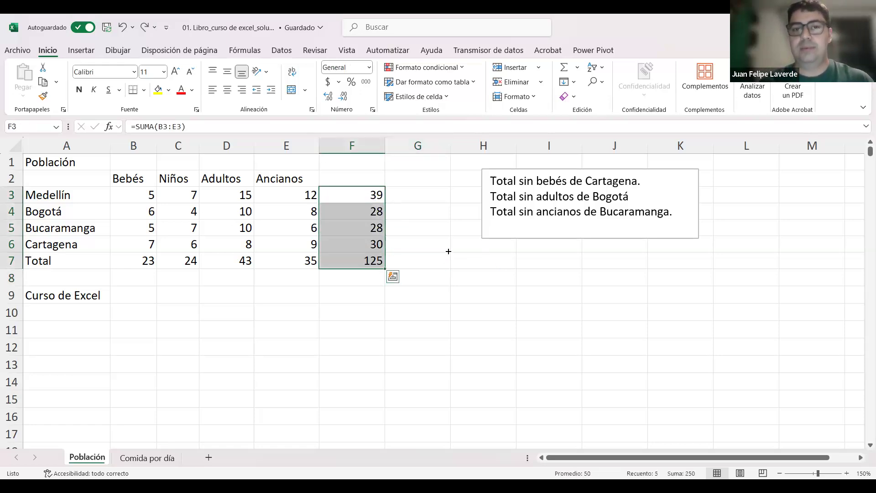
click(447, 251)
drag(371, 196, 372, 261)
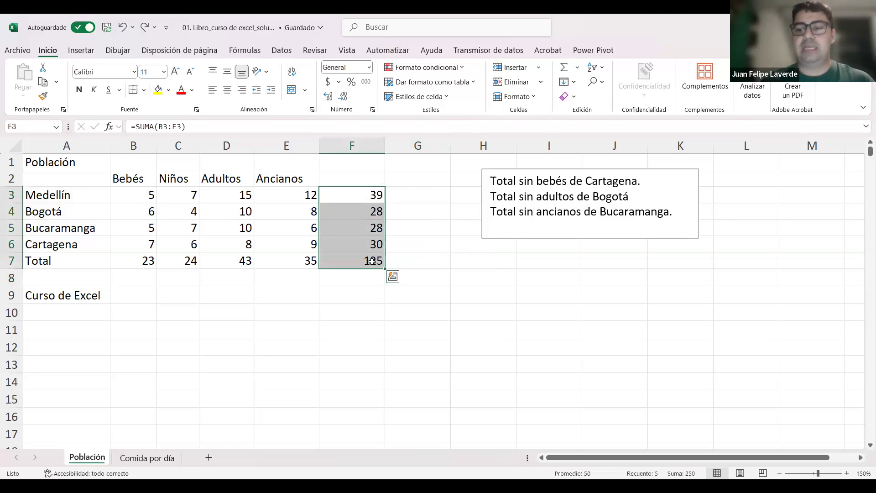
key(Delete)
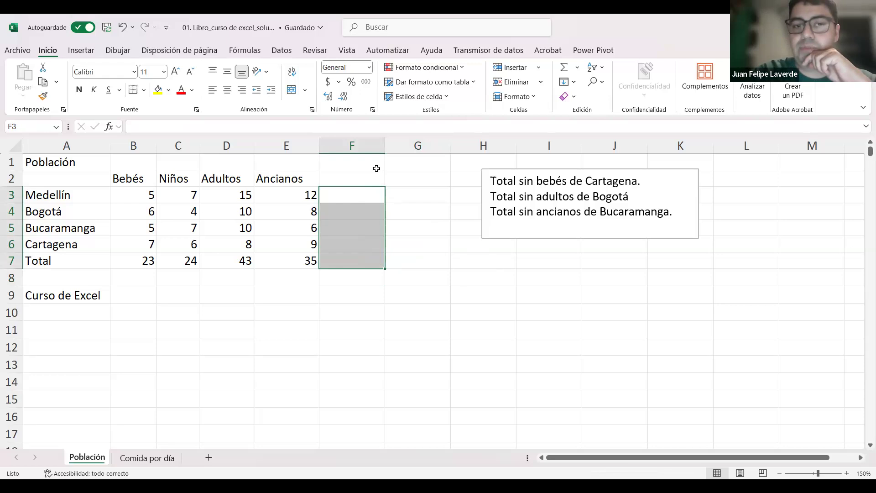
click(417, 377)
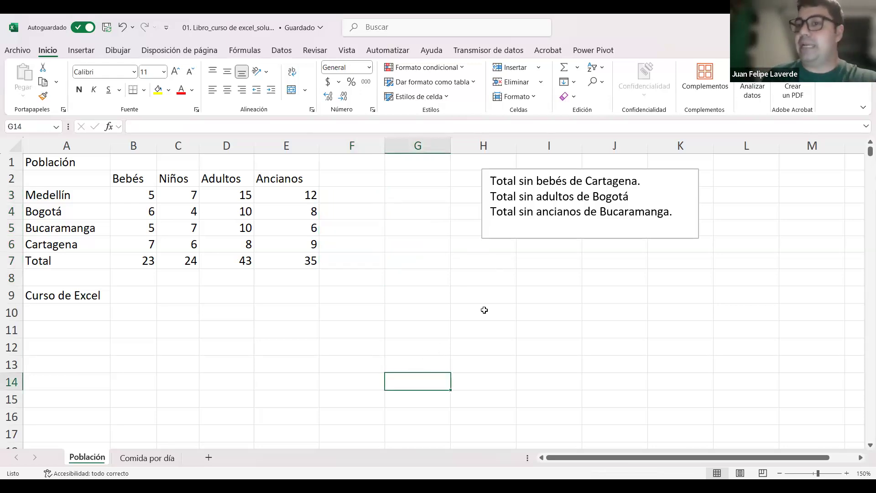
Step: Check the emptied totals column F3:F7 by selecting and deselecting its cells
drag(370, 194, 365, 254)
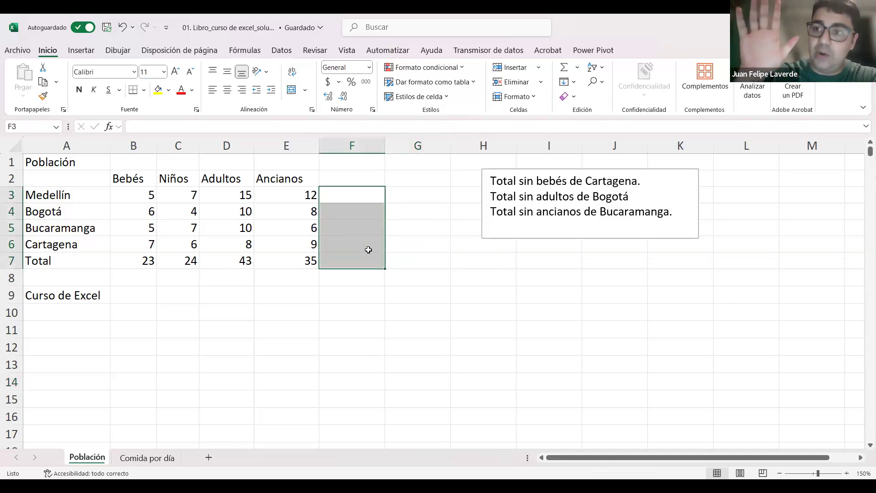
scroll(403, 216, down, 1)
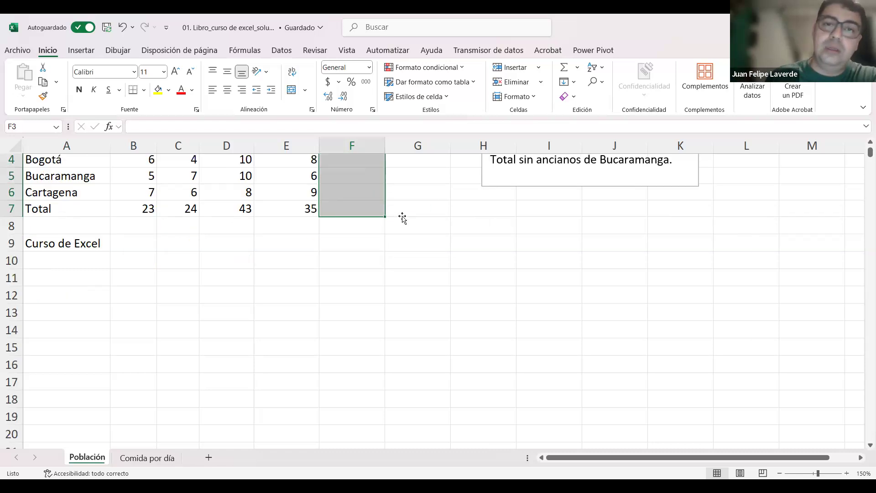
click(403, 216)
scroll(353, 196, up, 1)
click(353, 196)
drag(349, 232, 358, 264)
click(381, 343)
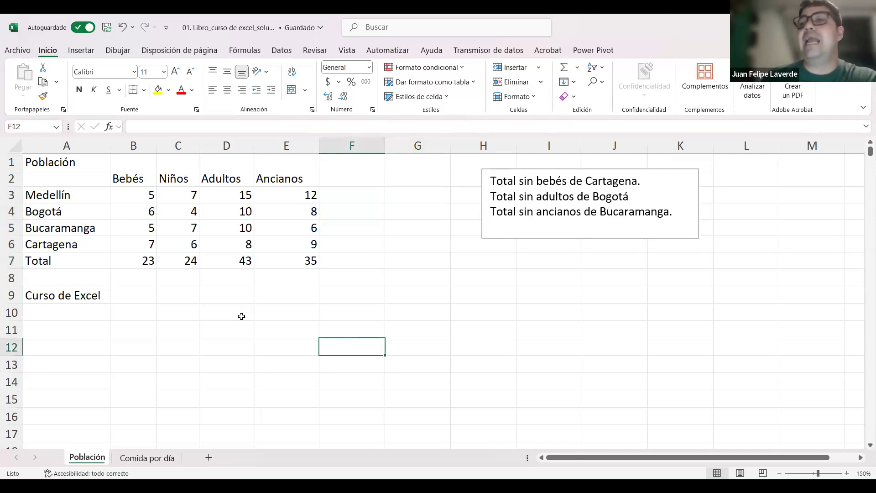
click(196, 325)
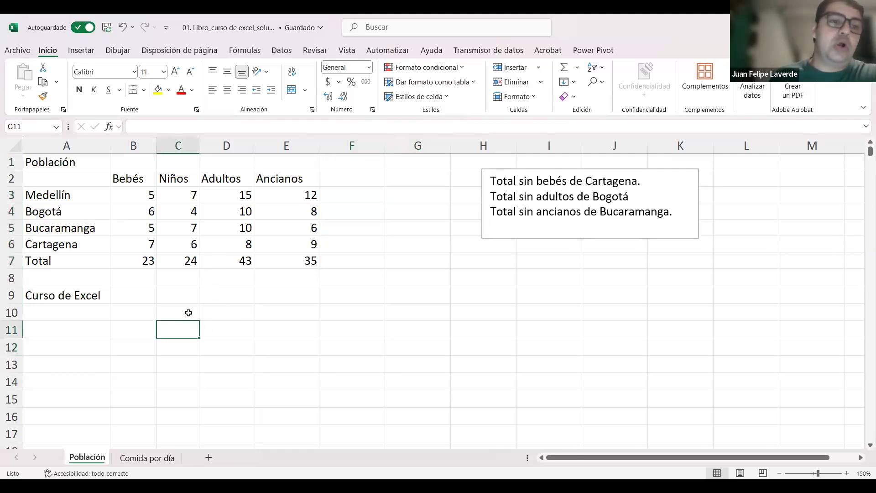
Step: Review the total formulas in B7 to E7 cell by cell, and return to the start of row 7
click(151, 261)
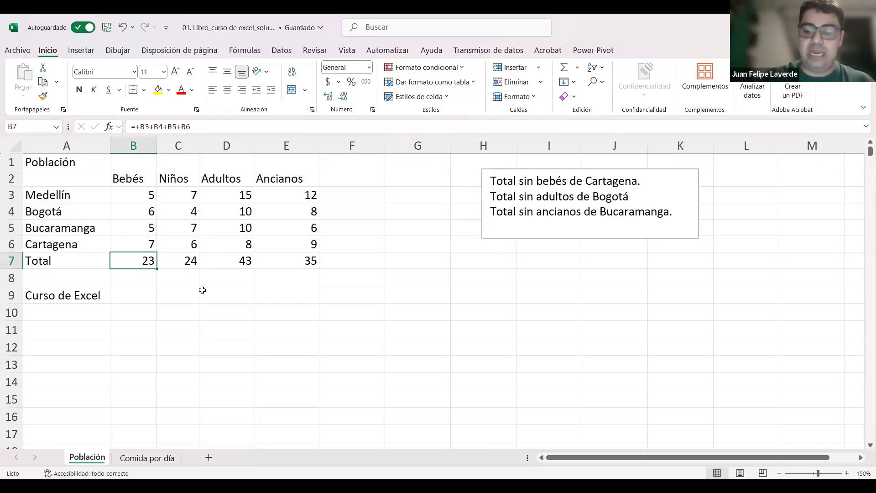
key(Right)
key(Right)
key(Right)
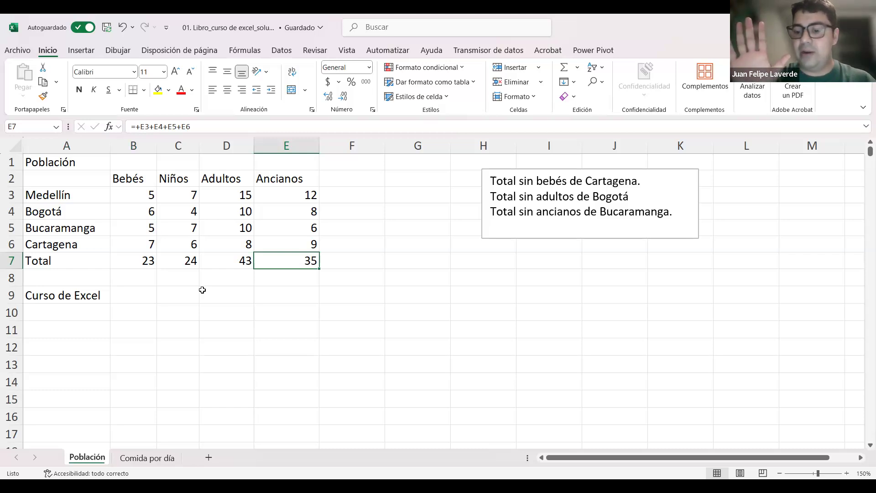
key(Home)
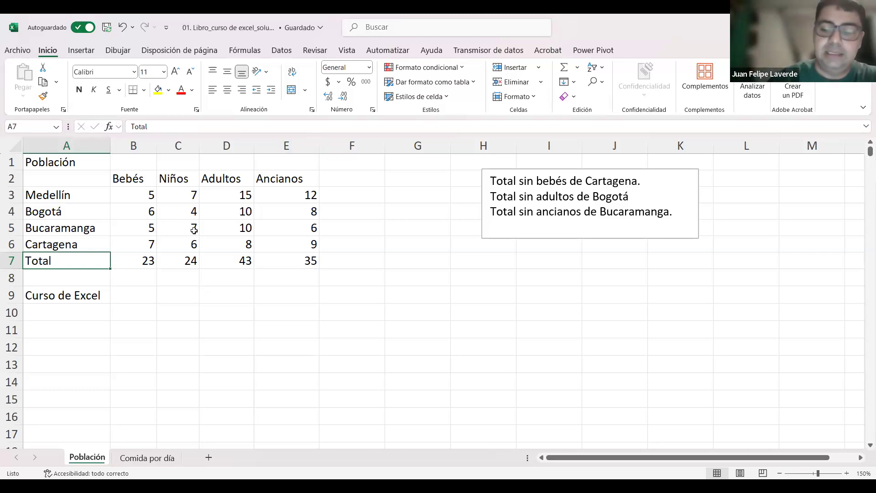
Step: Extend the selection from B7 to E7 one cell at a time, and return to B7 alone
key(Right)
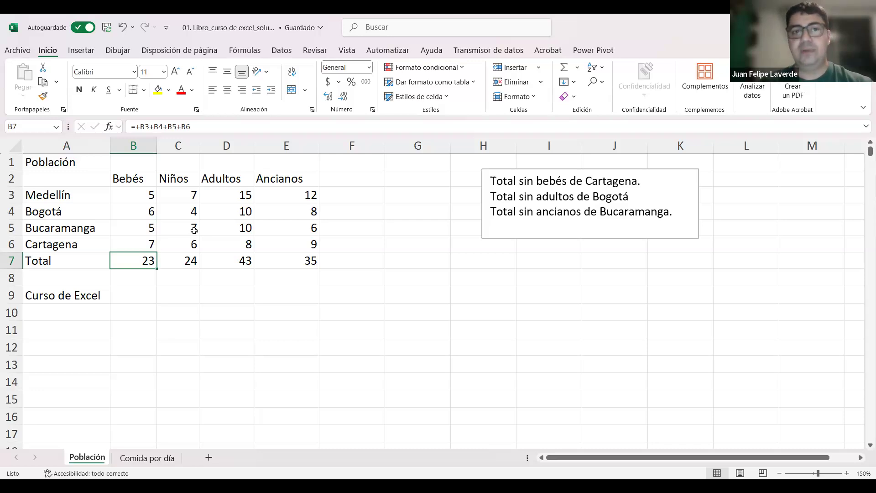
key(shift+Right)
key(shift+Right)
key(shift+Right)
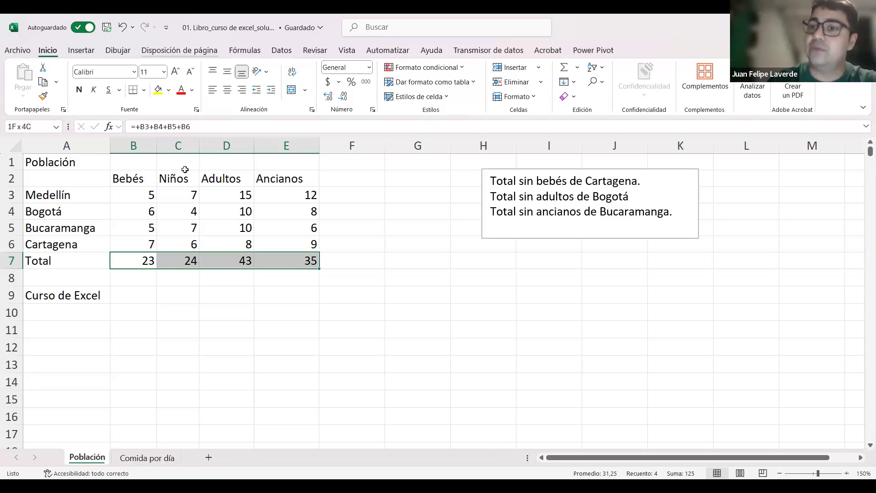
key(Down)
key(Up)
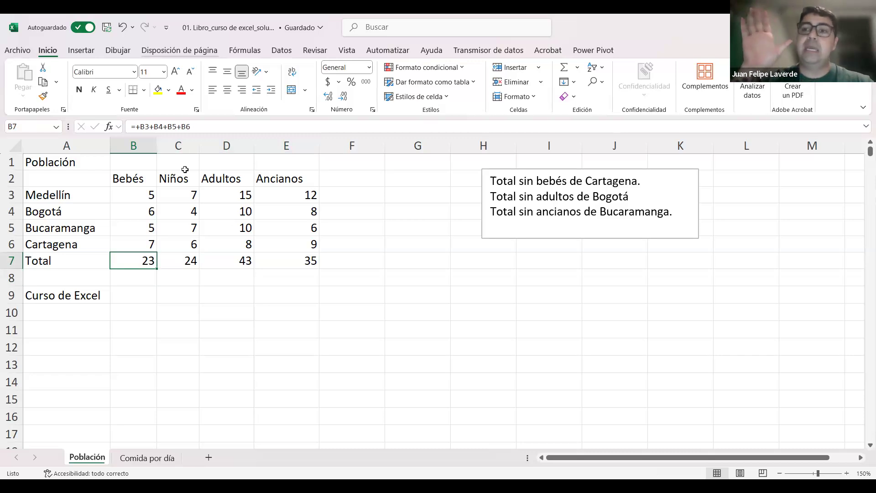
Step: Select from B7 to the last filled cell of row 7 in one jump, and return to B7 alone
key(ctrl+shift+Right)
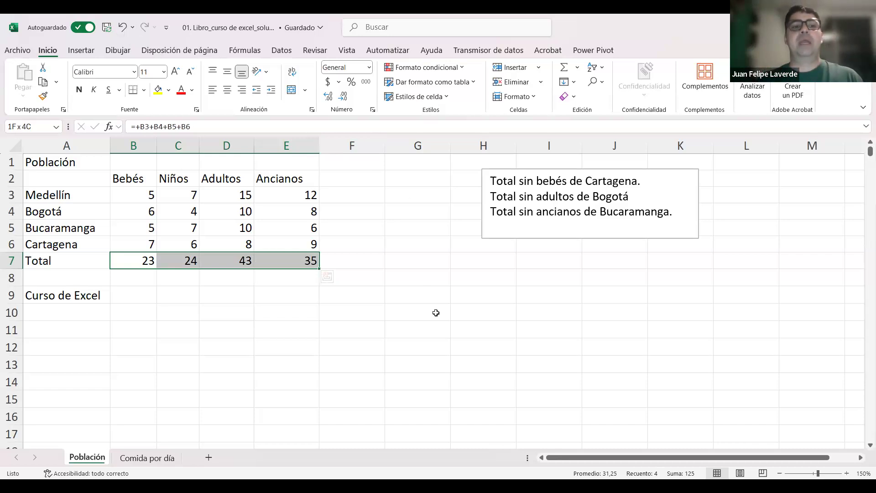
key(Down)
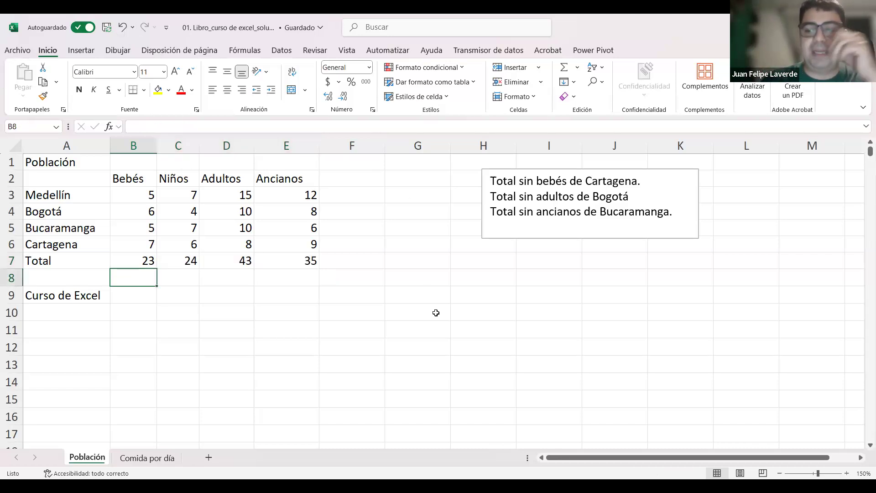
key(Up)
key(Down)
key(Up)
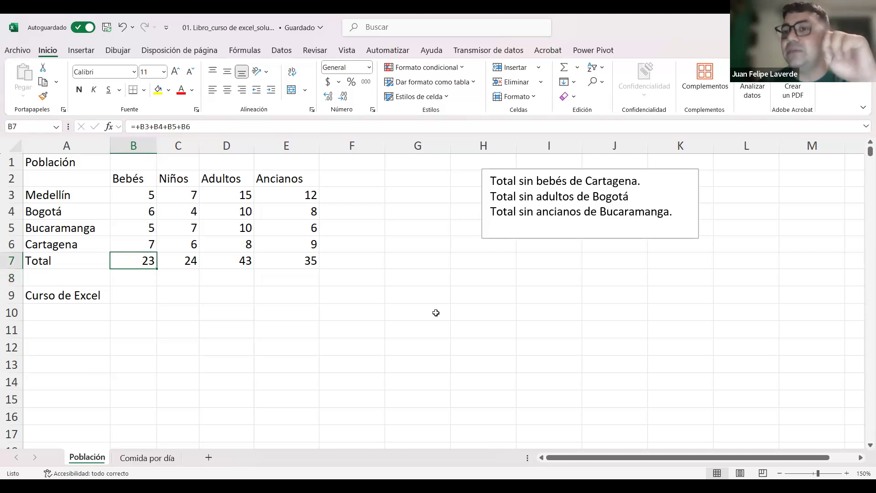
Step: Extend the selection from B7 cell by cell along row 7, past the table's edge to J7
key(shift+Right)
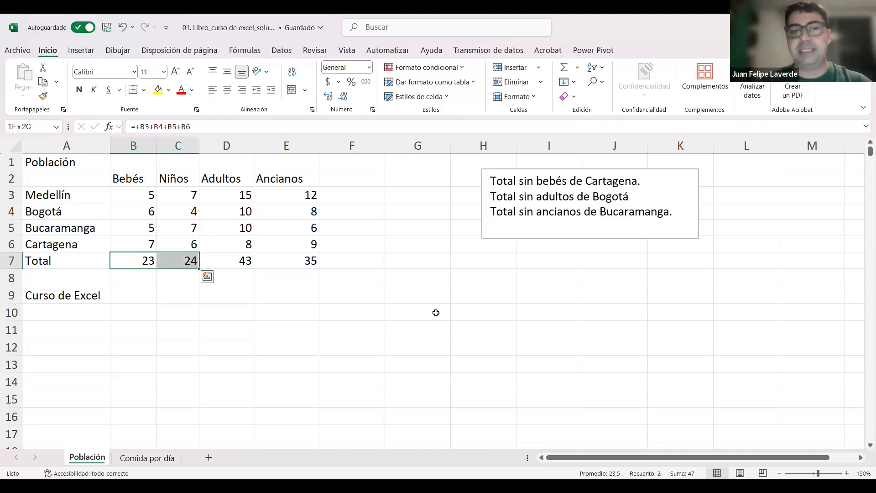
key(shift+Right)
key(shift+Right)
key(shift+Right)
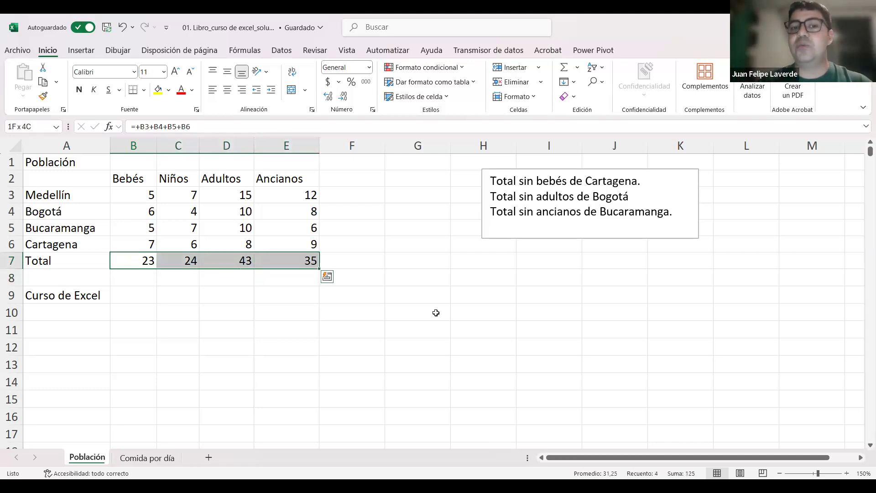
key(shift+Right)
key(shift+Right)
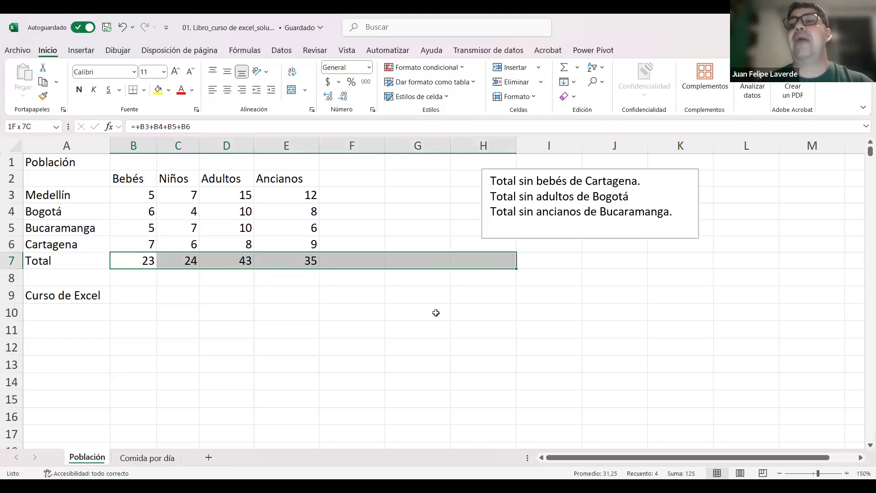
key(shift+Right)
key(shift+Right)
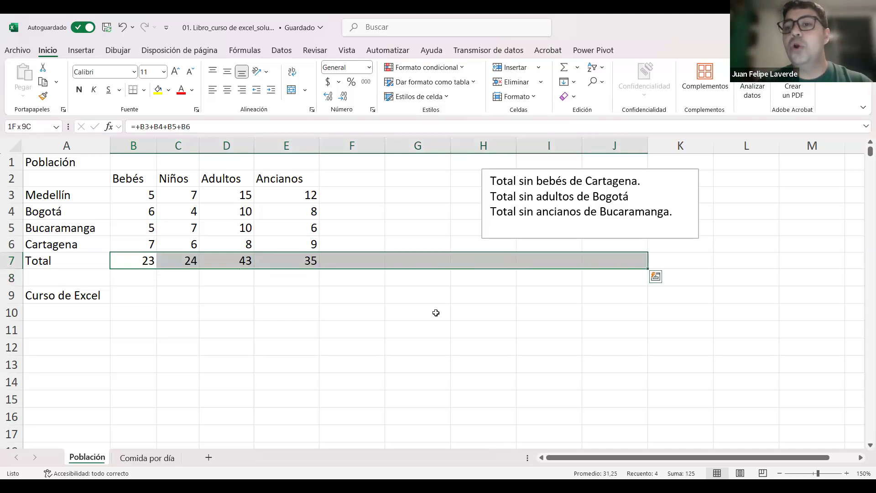
Step: Shrink and grow the row 7 selection cell by cell several times, ending with B7:F7 selected
key(shift+Left)
key(shift+Left)
key(shift+Left)
key(shift+Left)
key(shift+Left)
key(shift+Left)
key(shift+Left)
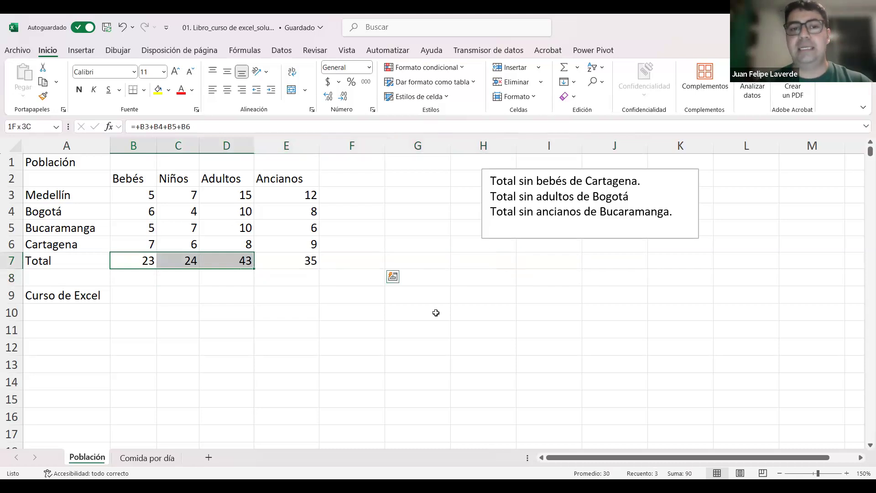
key(shift+Left)
key(shift+Right)
key(shift+Right)
key(shift+Right)
key(shift+Right)
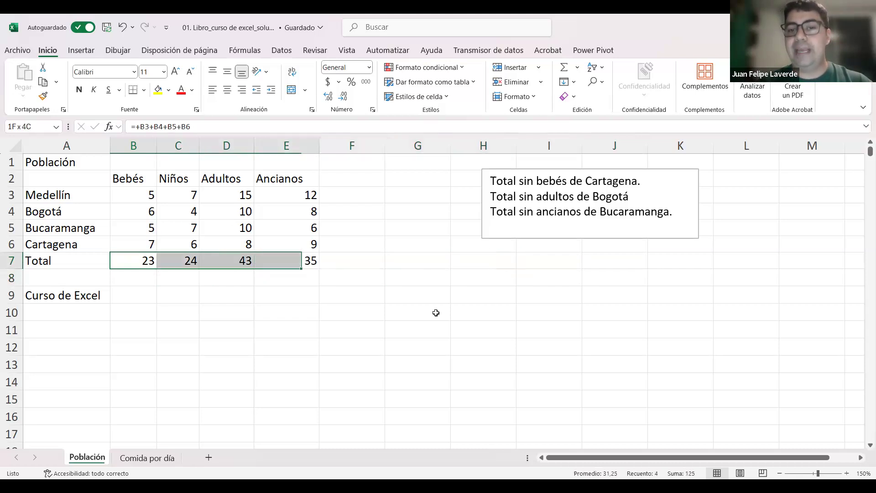
key(shift+Right)
key(shift+Right)
key(shift+Right)
key(shift+Left)
key(shift+Left)
key(shift+Left)
key(shift+Left)
key(shift+Left)
key(shift+Right)
key(shift+Right)
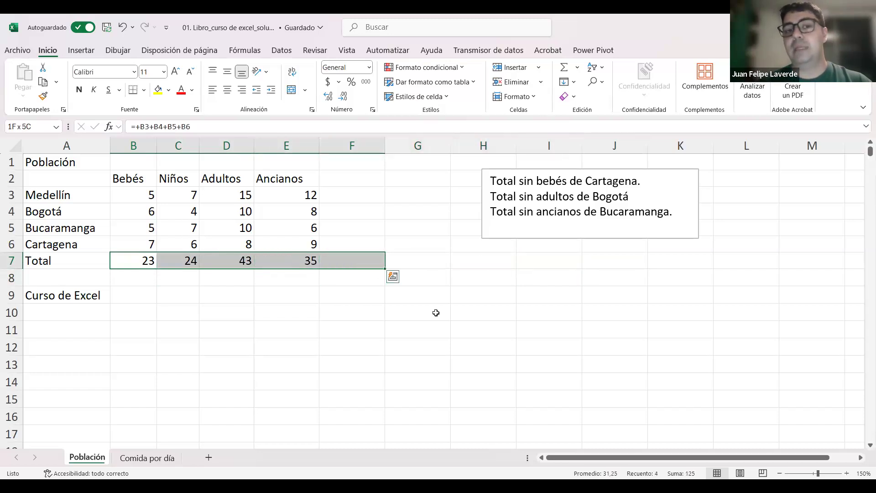
Step: Extend the B7:F7 selection up to row 6 and down to row 8, and return to B7 alone
key(shift+Up)
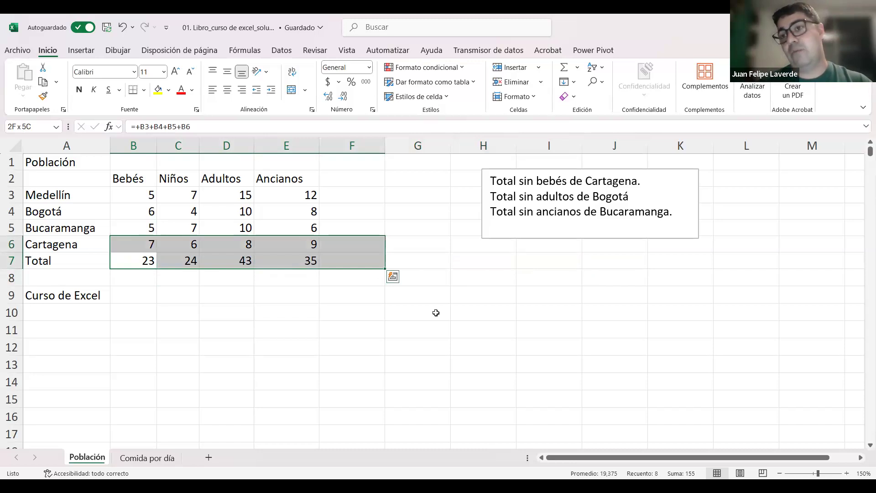
key(shift+Down)
key(shift+Down)
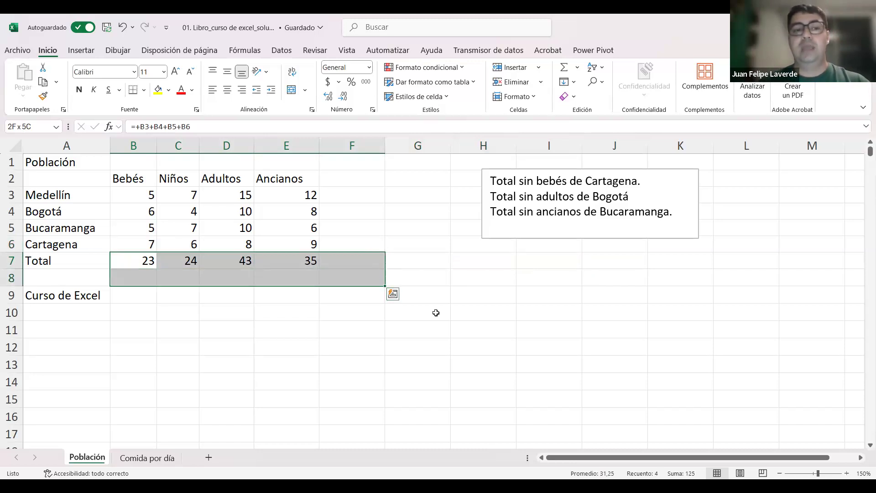
key(Down)
key(Up)
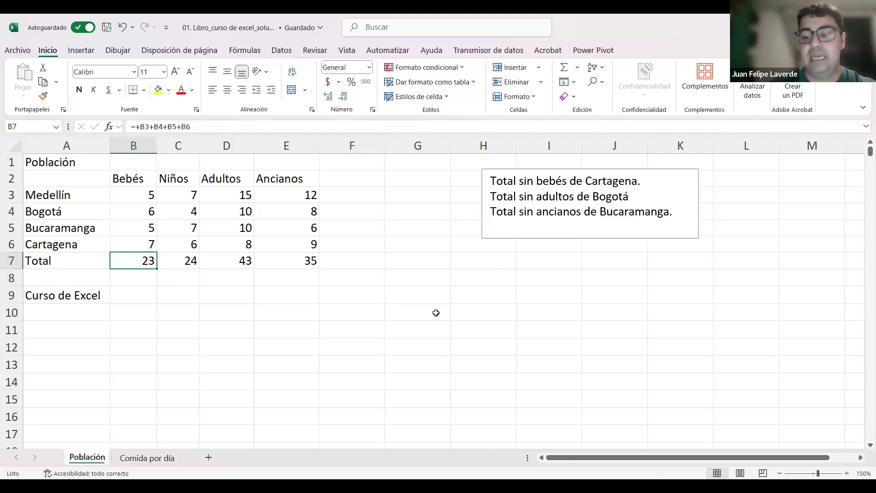
Step: Select the row 7 totals from B7 to E7 and clear them all at once
key(shift+Right)
key(shift+Right)
key(shift+Right)
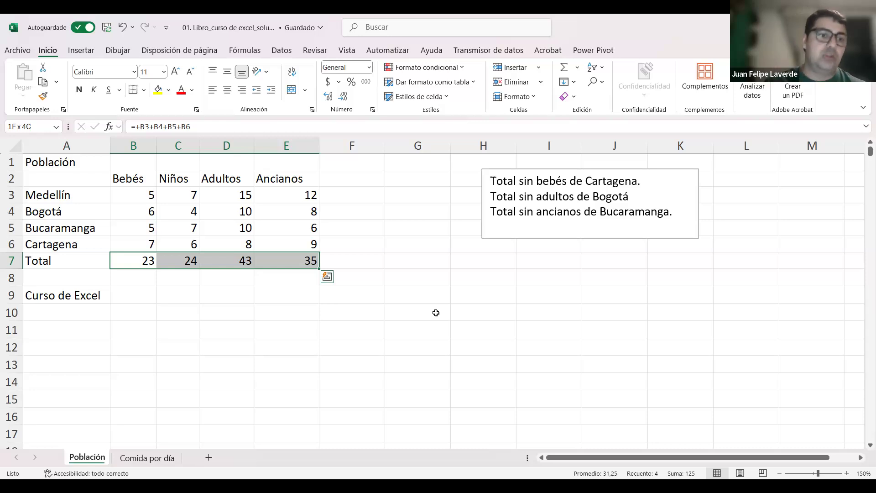
key(Down)
key(Up)
key(ctrl+shift+Right)
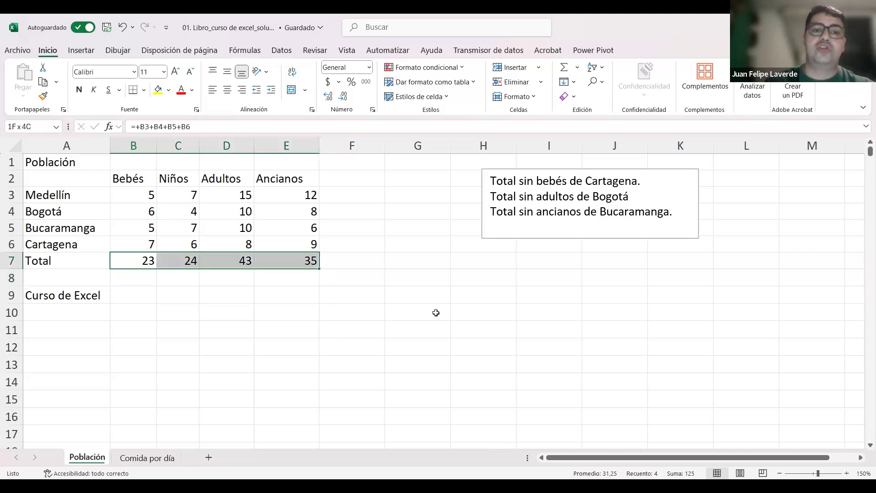
key(Delete)
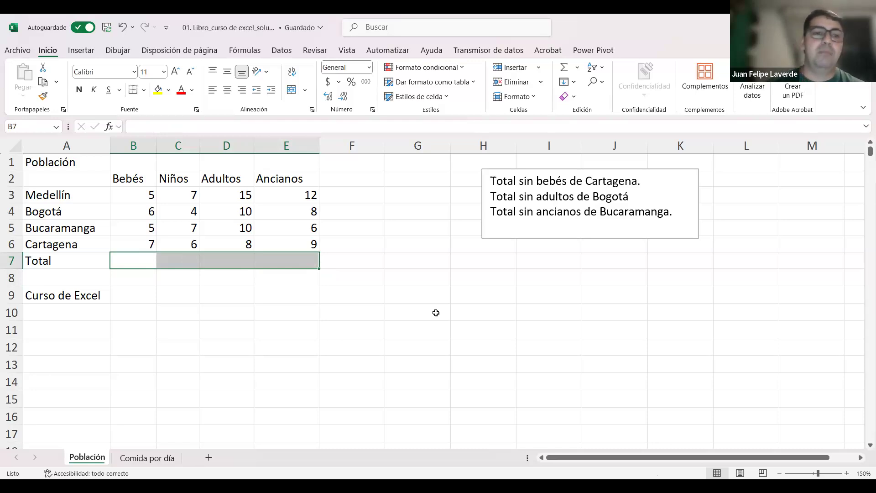
Step: Check the emptied total cells by reselecting B7:E7, and move to cell E9
click(213, 292)
drag(131, 261, 304, 262)
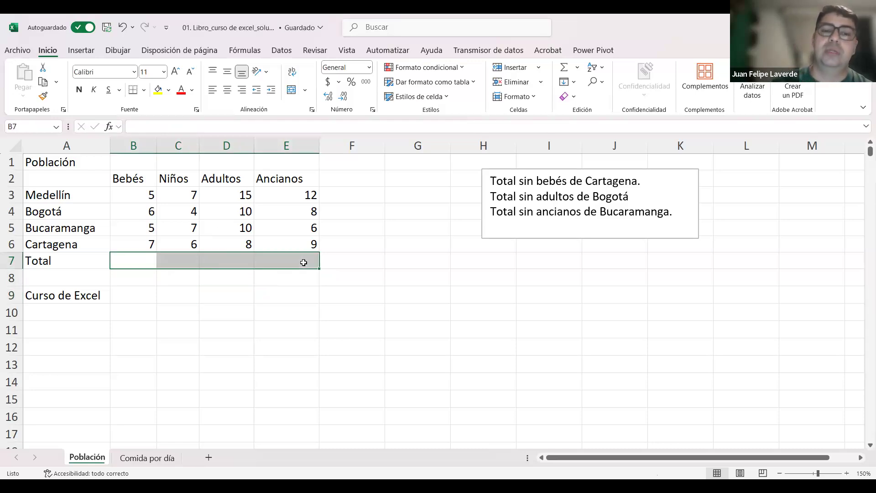
drag(336, 195, 345, 256)
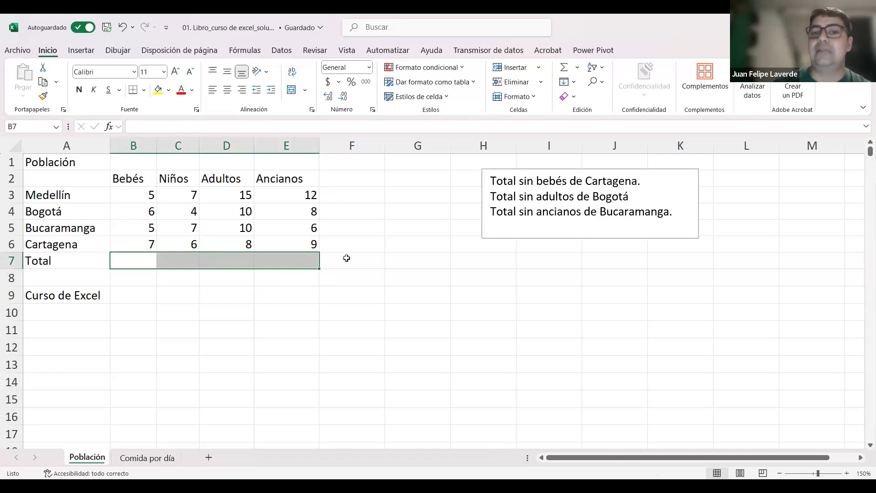
click(256, 289)
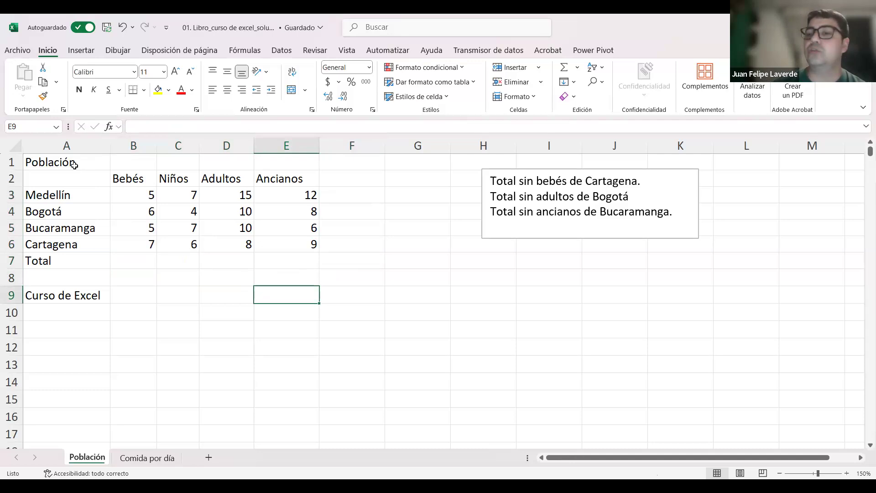
Step: Highlight the title row range A1:E1 and the table range beneath it, and move to cell E12
drag(81, 158, 306, 165)
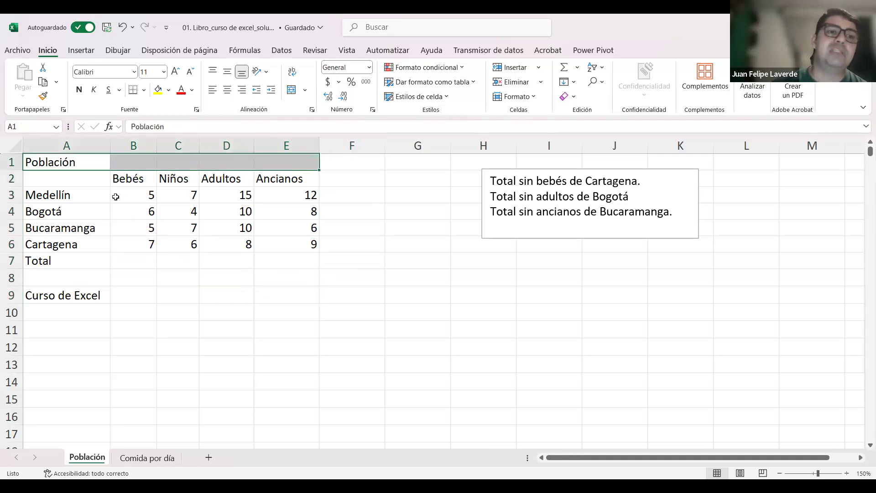
drag(85, 177, 310, 255)
click(279, 340)
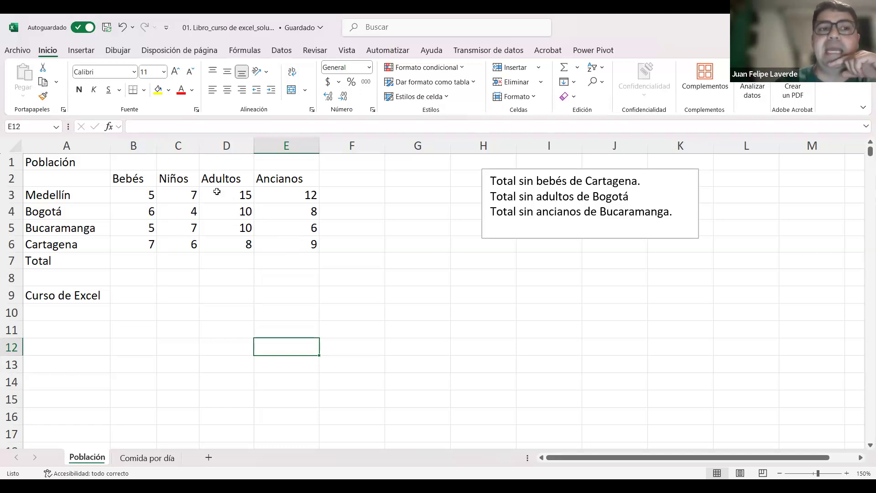
Step: Extend the selection cell by cell from A1 to E1, and return to A1 alone
click(87, 162)
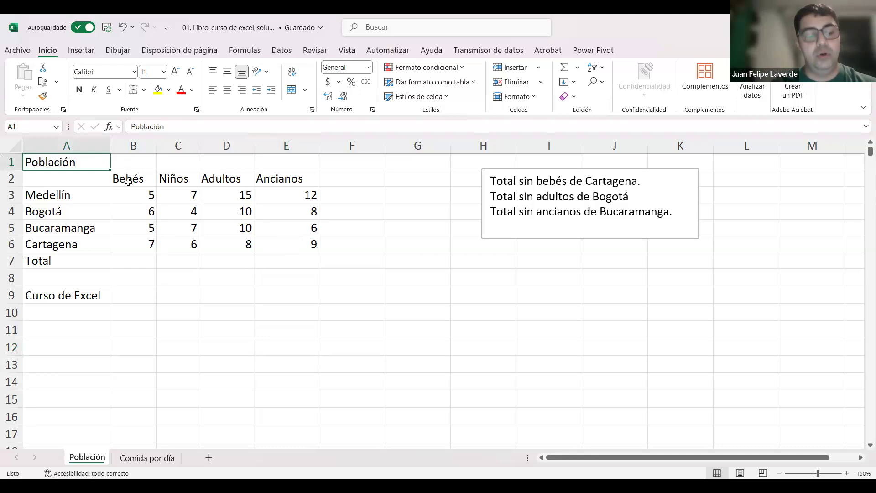
key(shift+Right)
key(shift+Right)
key(shift+Right)
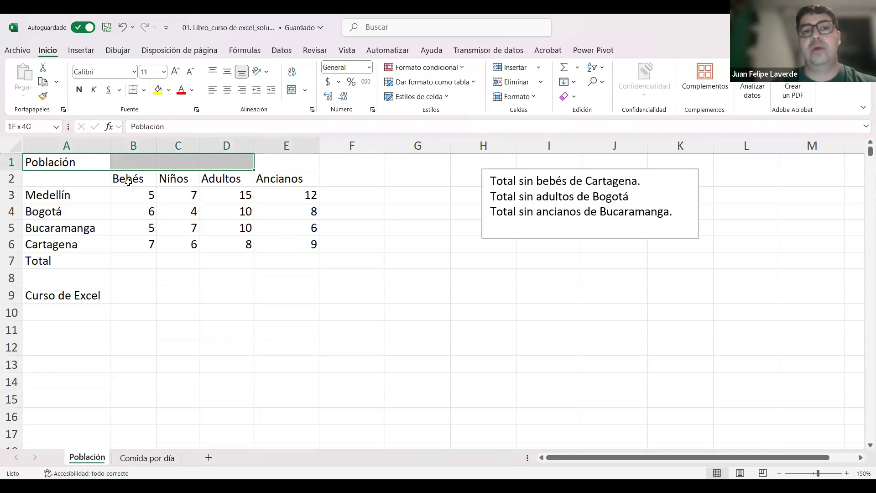
key(shift+Right)
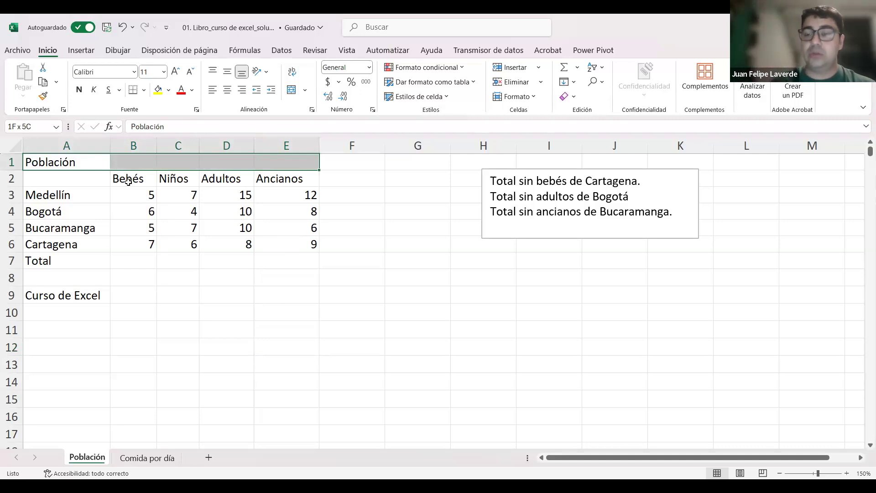
key(Down)
key(Up)
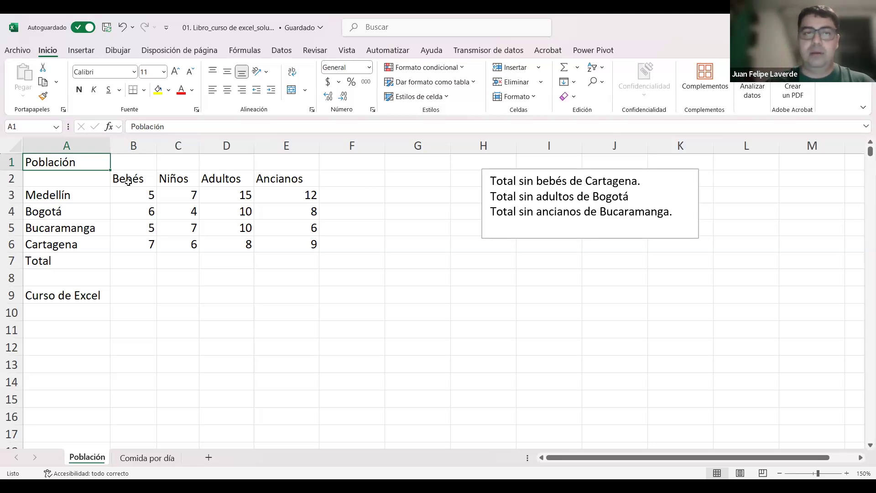
Step: Select A1:E1 and merge and center the Población title across the table's width
key(shift+Right)
key(shift+Right)
key(shift+Right)
key(shift+Right)
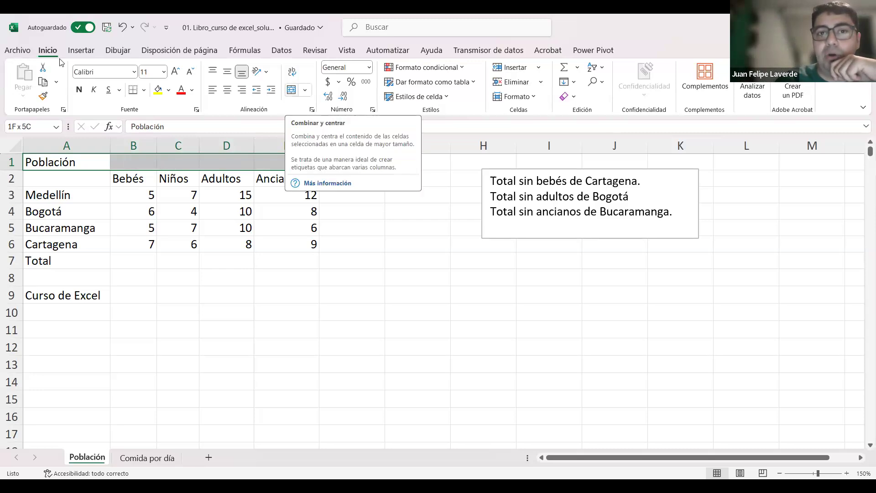
click(291, 90)
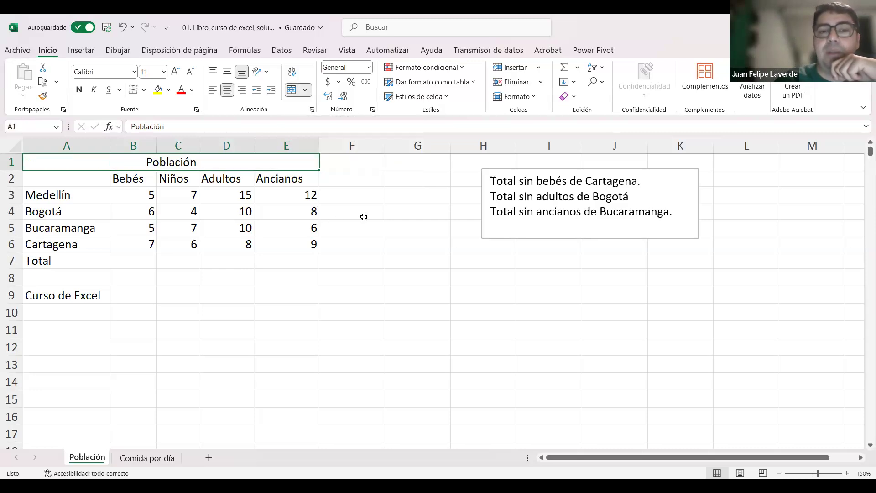
Step: Check the merged title cell by selecting other cells and reselecting the title
click(363, 215)
click(234, 162)
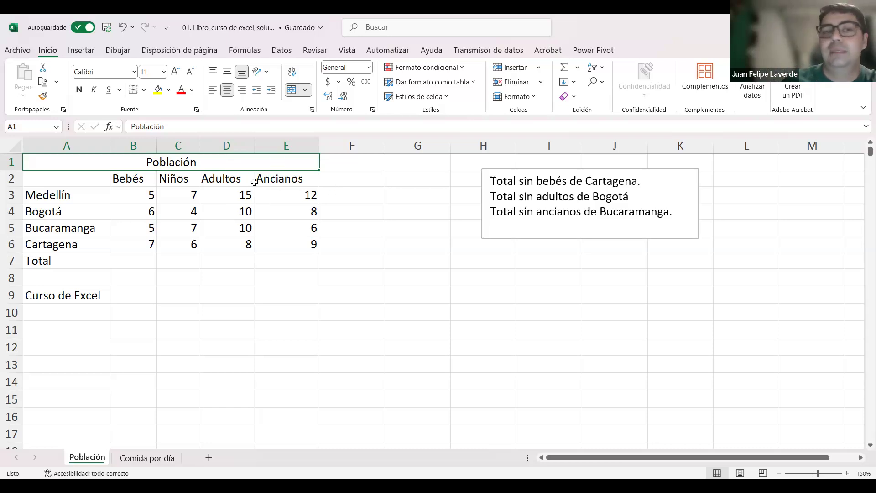
click(253, 195)
click(229, 159)
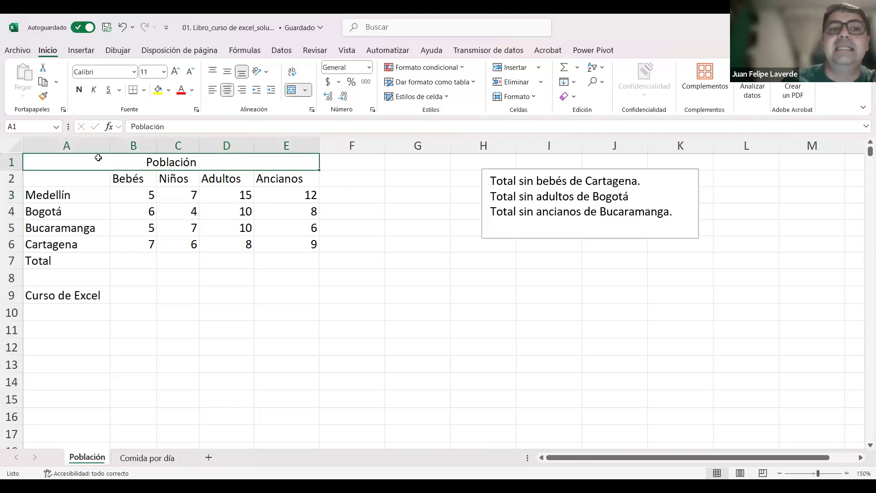
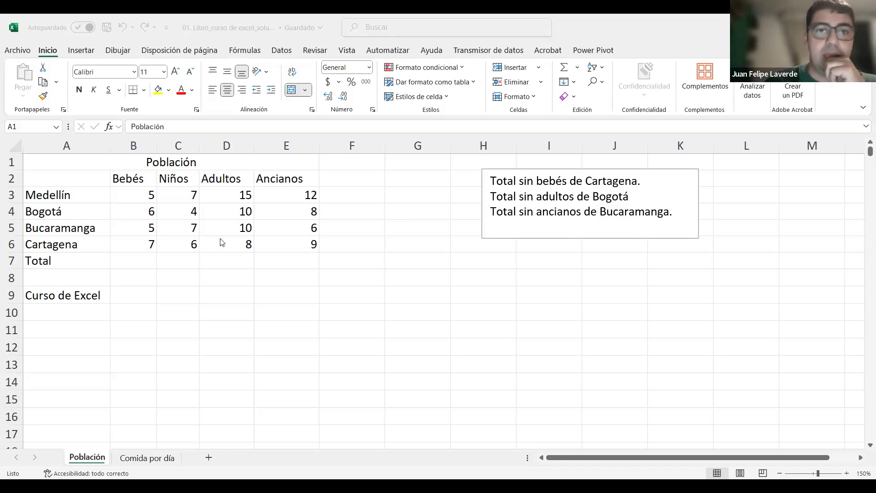
click(286, 242)
click(191, 242)
click(132, 176)
click(107, 158)
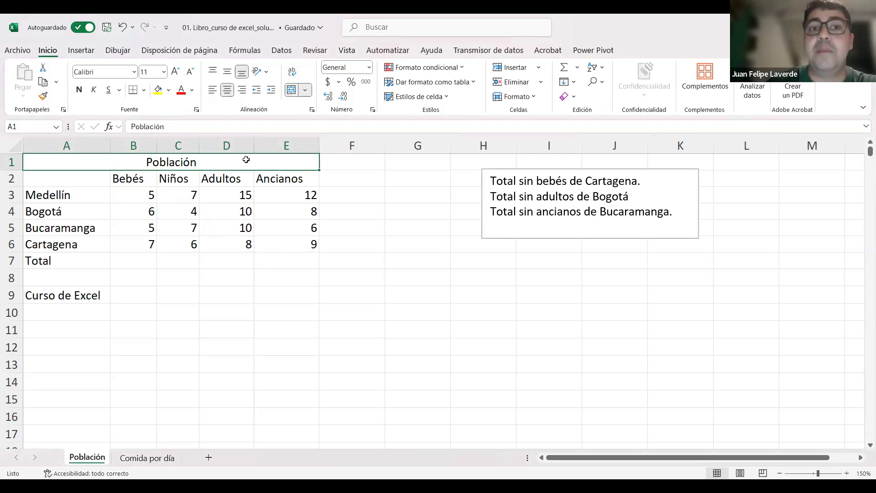
click(272, 217)
click(245, 207)
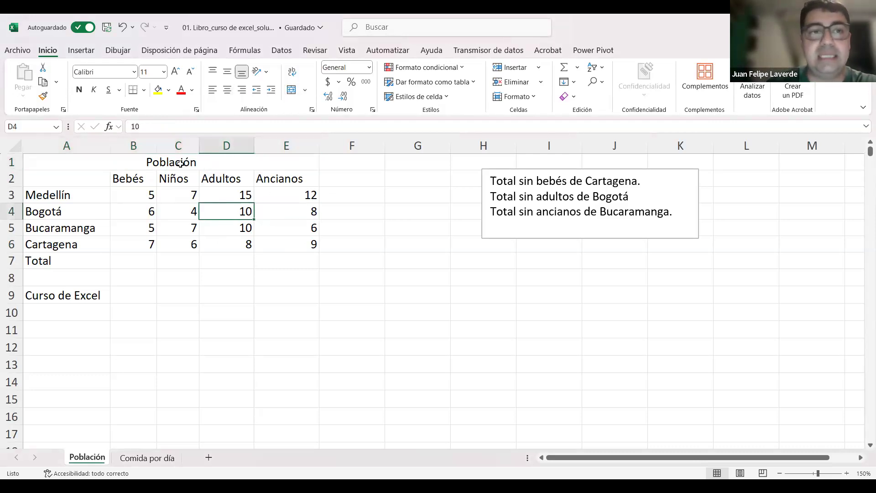
Step: Apply bold to the merged Población title
click(177, 162)
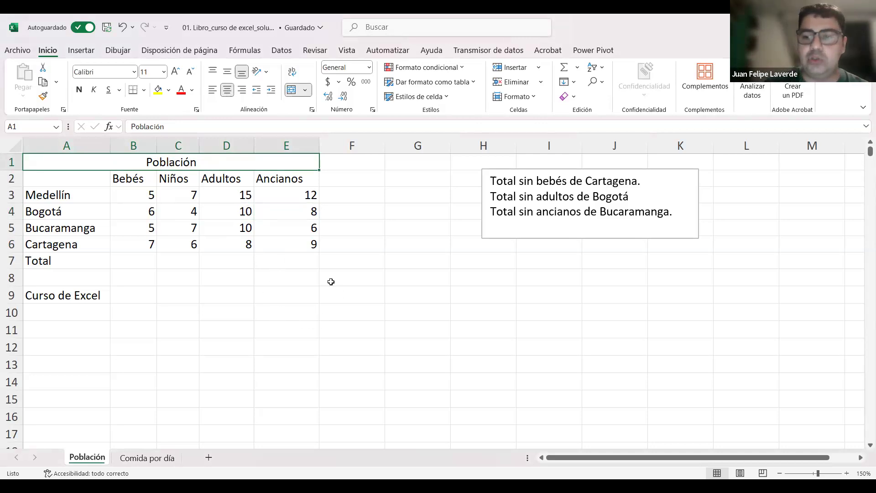
click(185, 208)
click(182, 162)
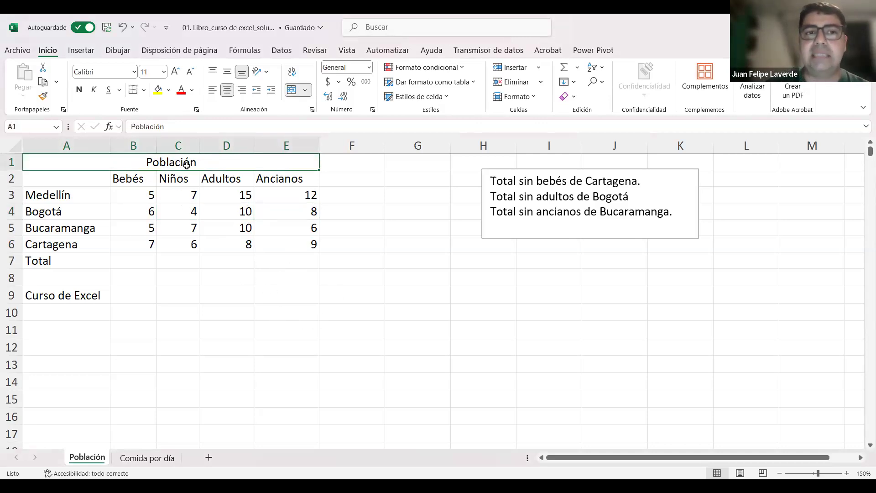
click(80, 91)
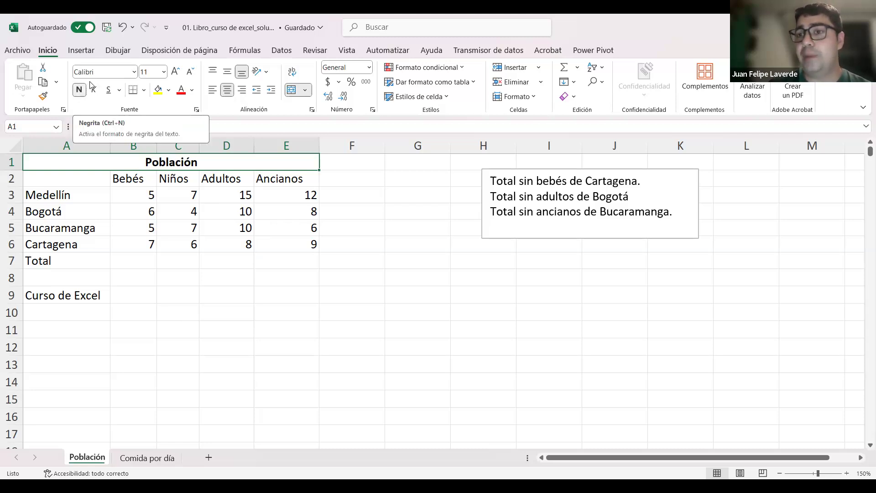
Step: Remove the bold formatting from the Población title and apply it again
click(206, 242)
key(ctrl+Home)
key(ctrl+n)
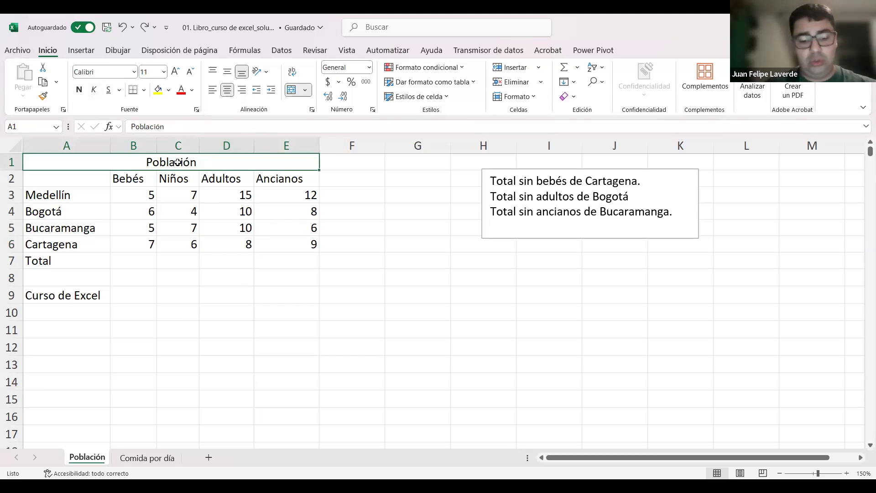
key(ctrl+n)
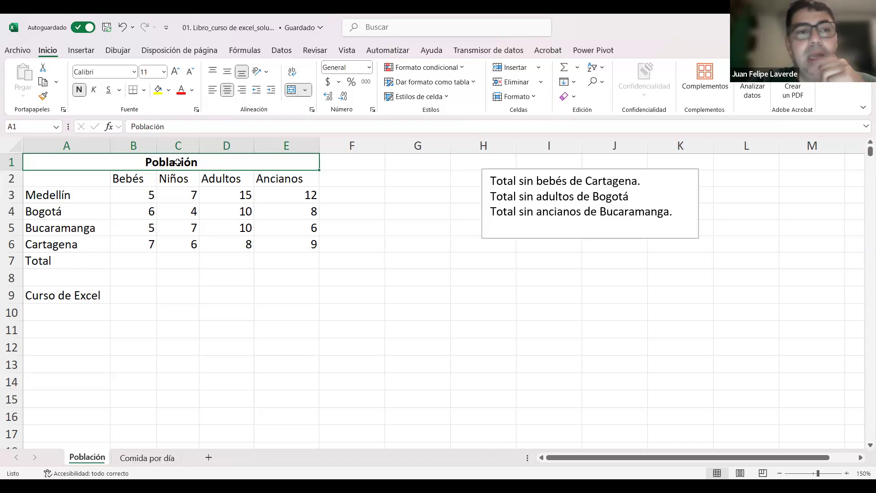
Step: Change the font of the merged Población title to Times New Roman
click(205, 208)
click(197, 164)
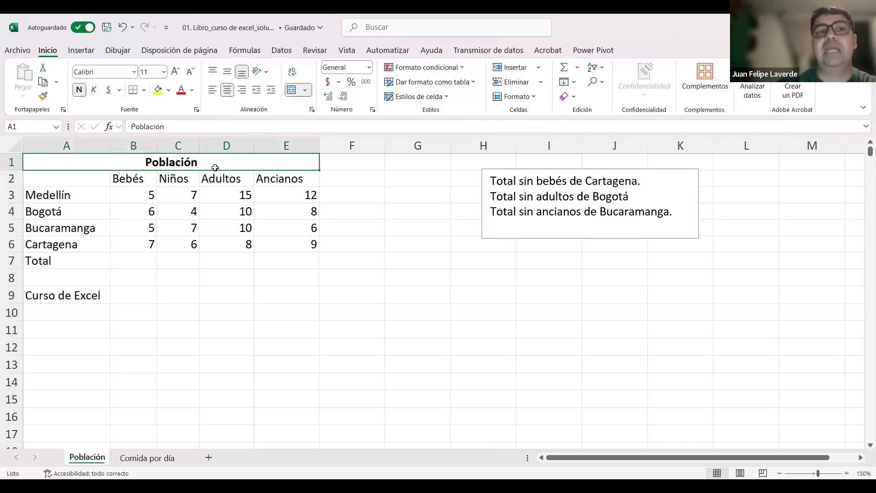
click(133, 73)
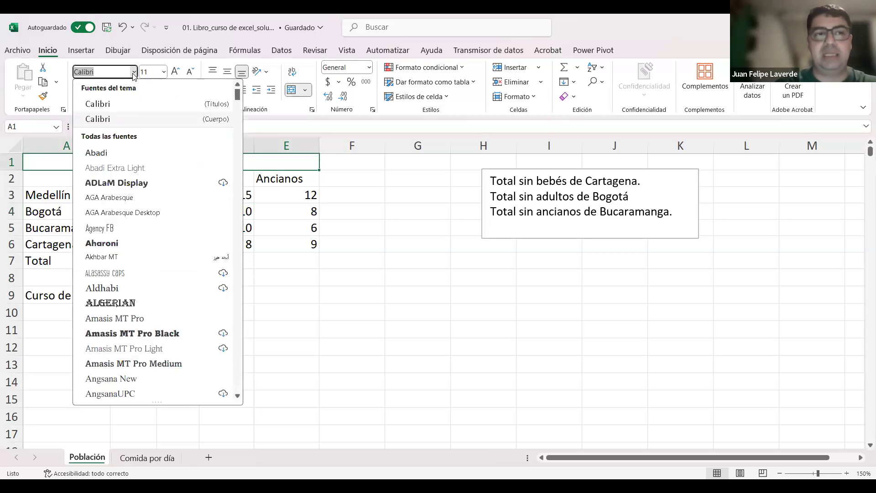
text(Times New Roman)
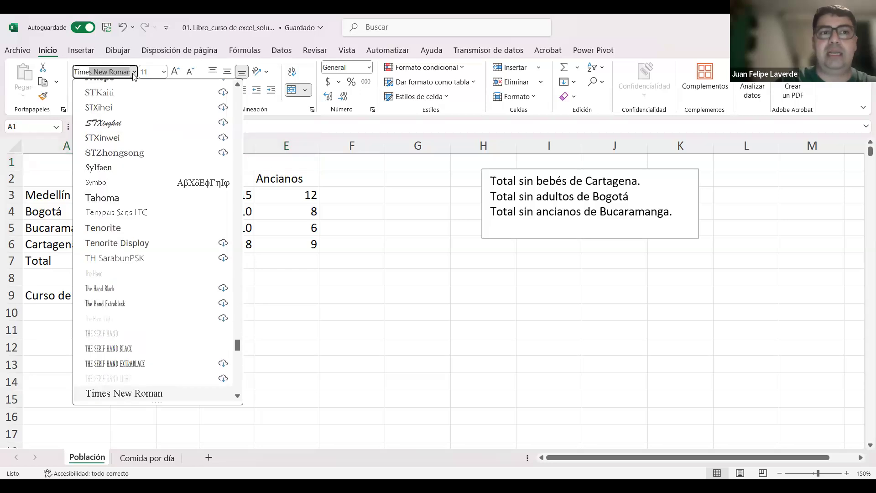
key(Return)
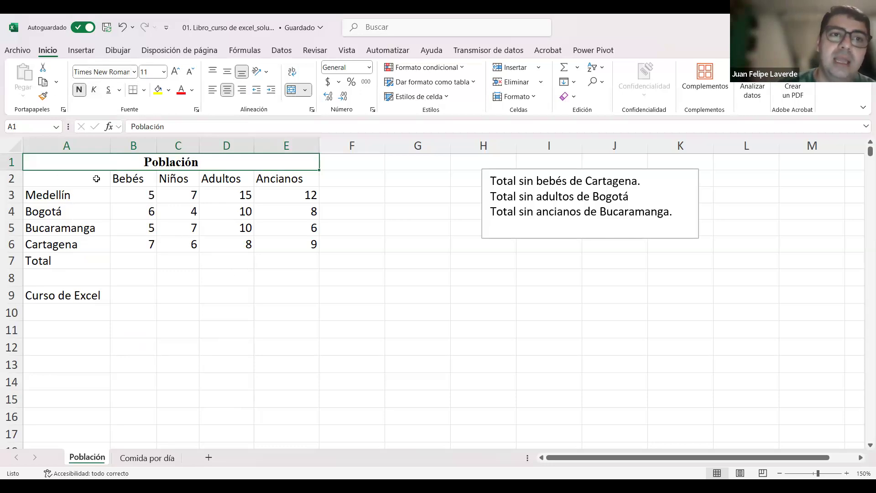
Step: Enlarge the Población title's font size in stages up to 18
click(154, 67)
click(154, 64)
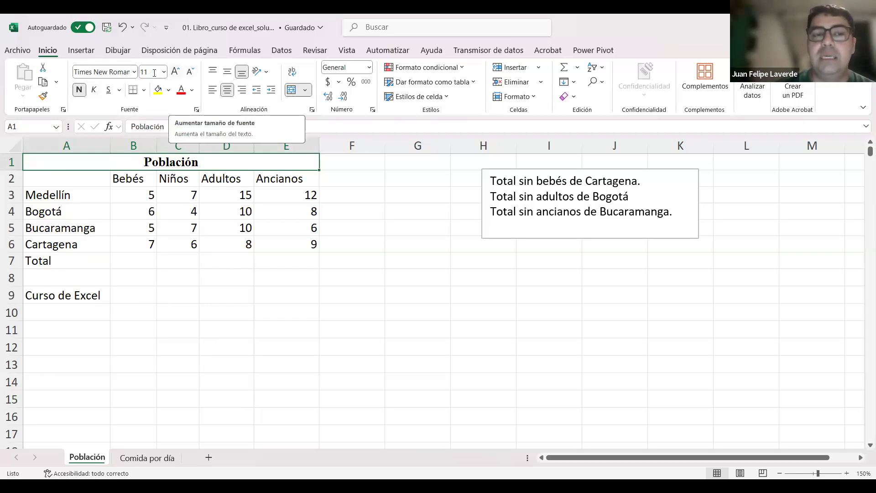
click(175, 72)
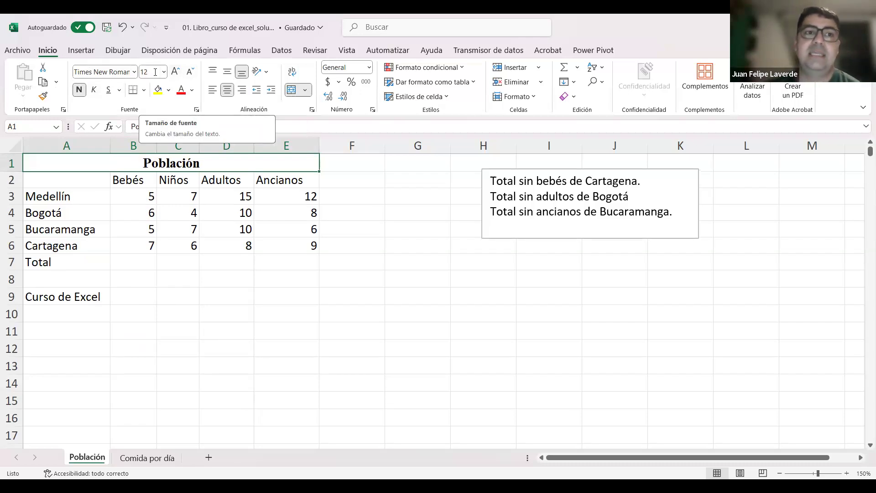
click(155, 72)
text(14)
key(Return)
click(175, 71)
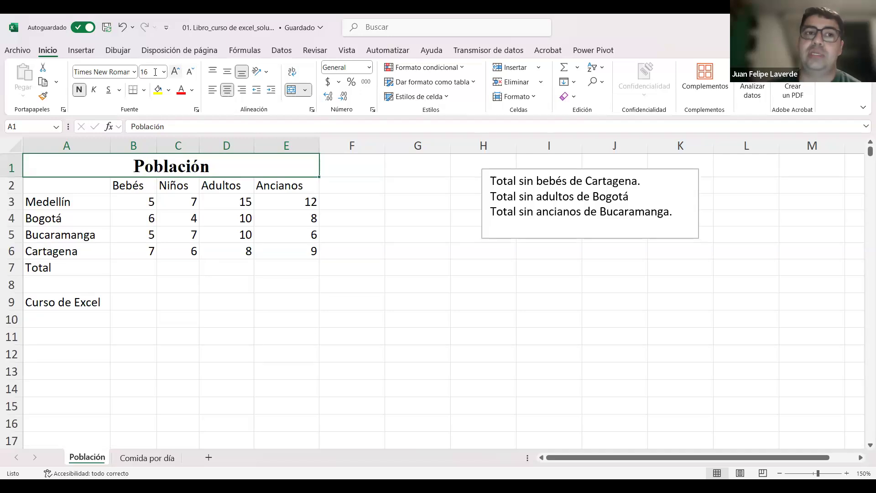
click(175, 72)
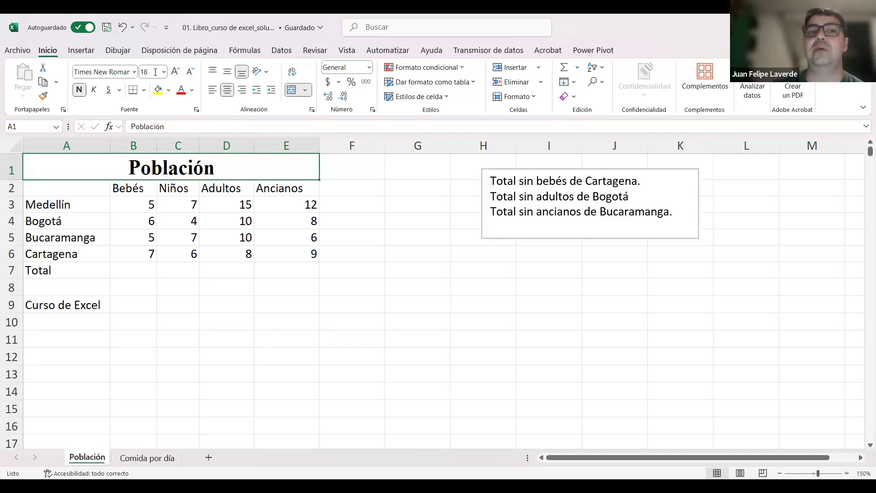
Step: Reduce the Población title's font size to 12
click(190, 72)
click(156, 72)
text(12)
key(Return)
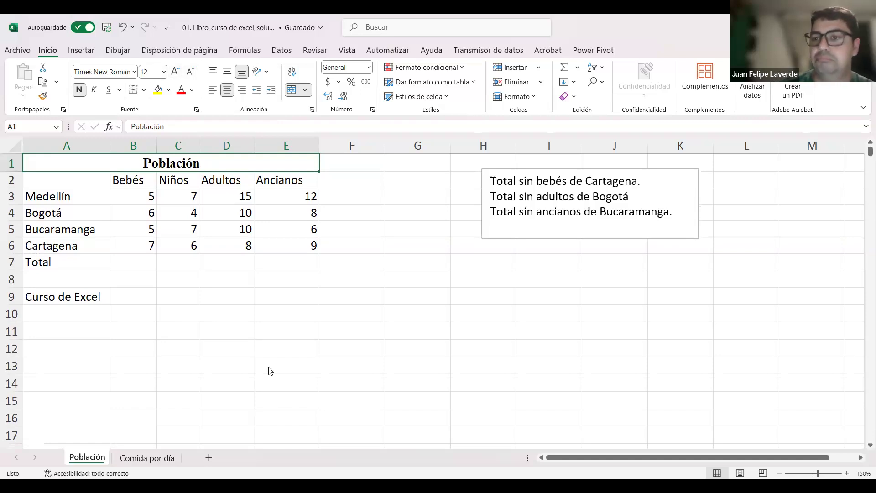
click(262, 334)
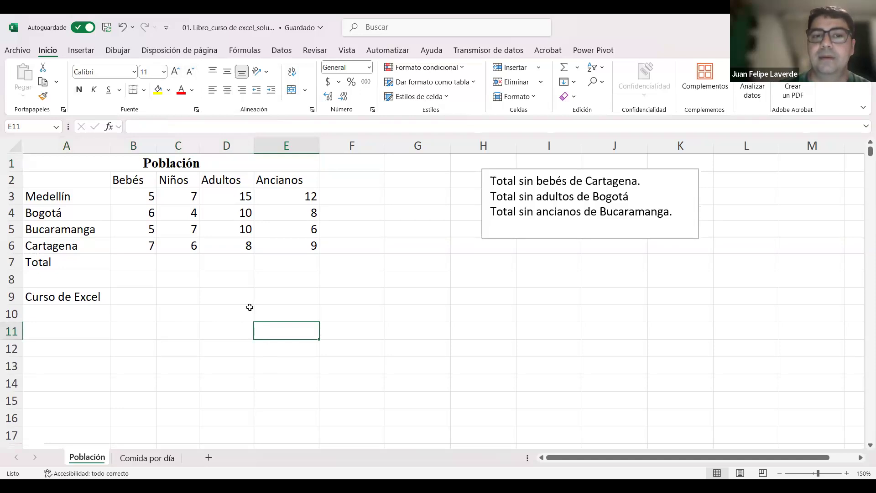
Step: Select the entire columns A to E spanned by the merged title, and deselect them by moving to cell F5
click(152, 165)
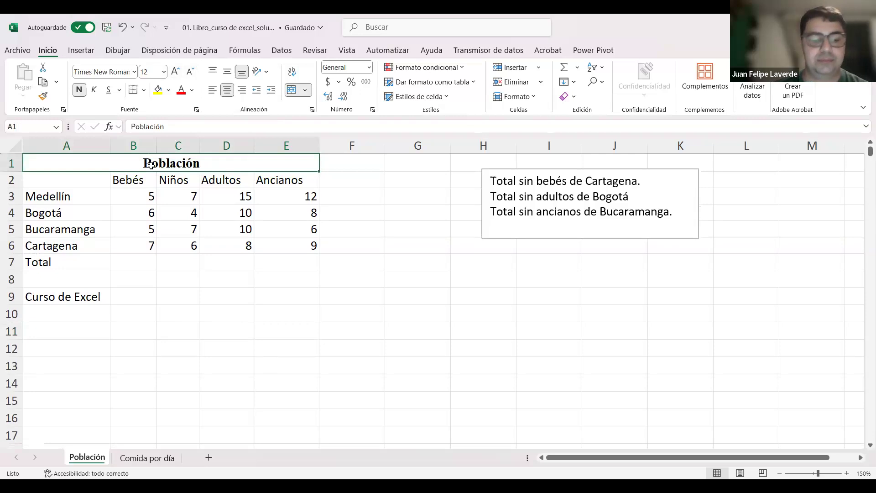
key(ctrl+space)
click(315, 334)
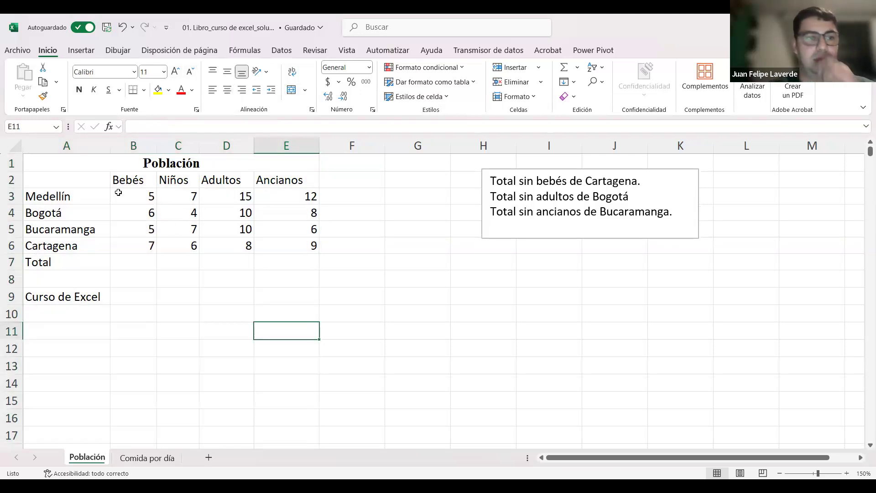
click(81, 176)
key(ctrl+space)
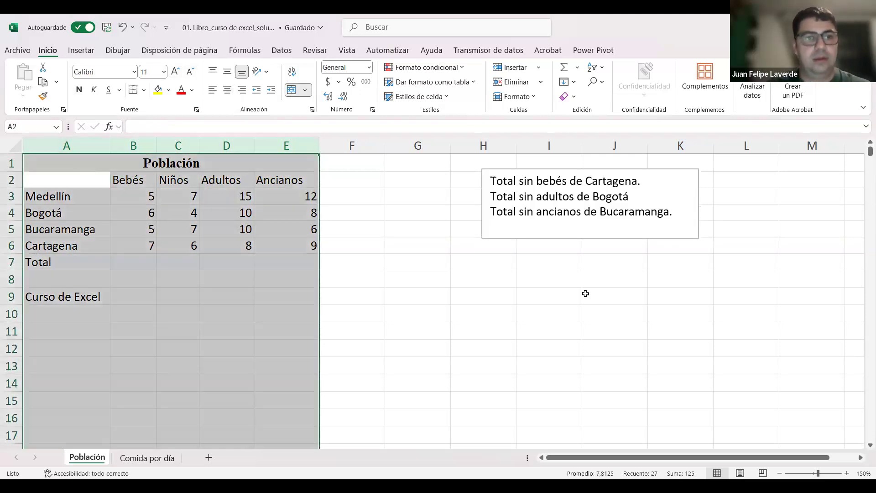
click(438, 272)
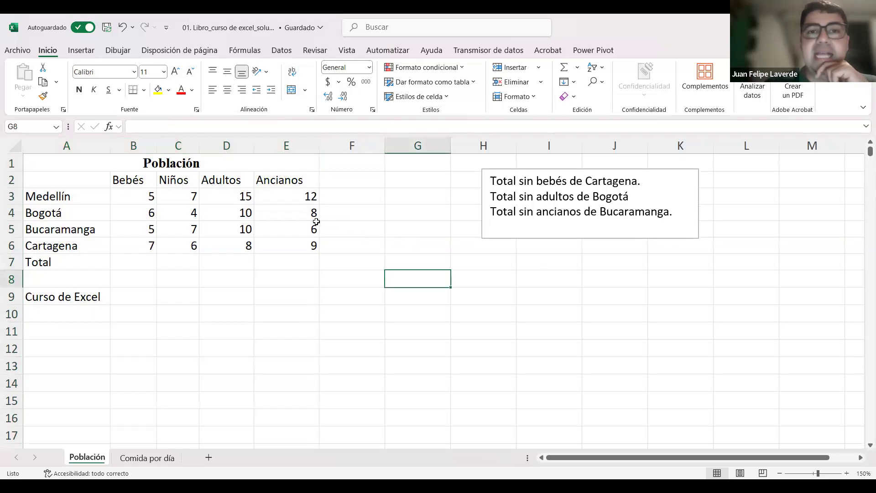
click(349, 228)
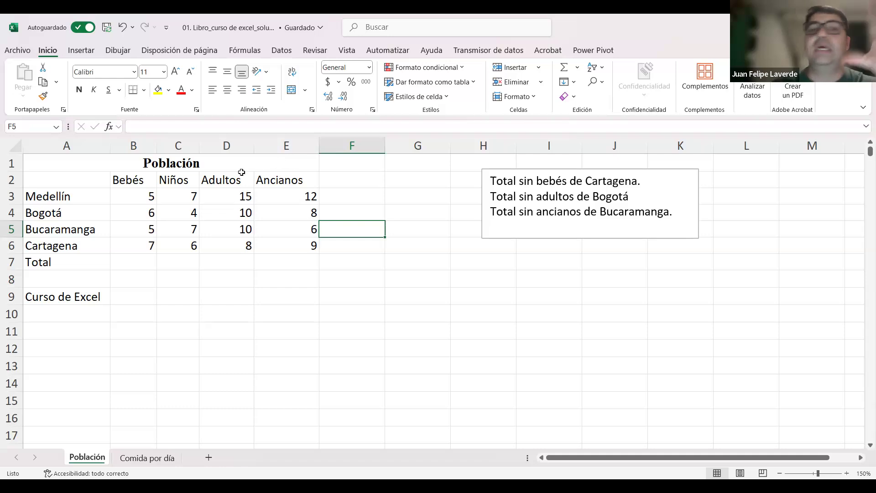
Step: Fill the merged Población title cell with a light blue theme color
click(210, 163)
click(168, 90)
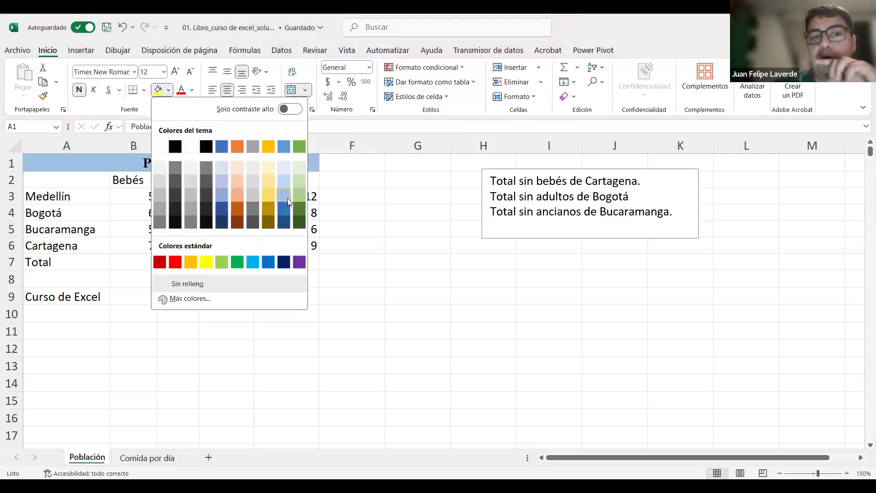
key(Return)
click(323, 201)
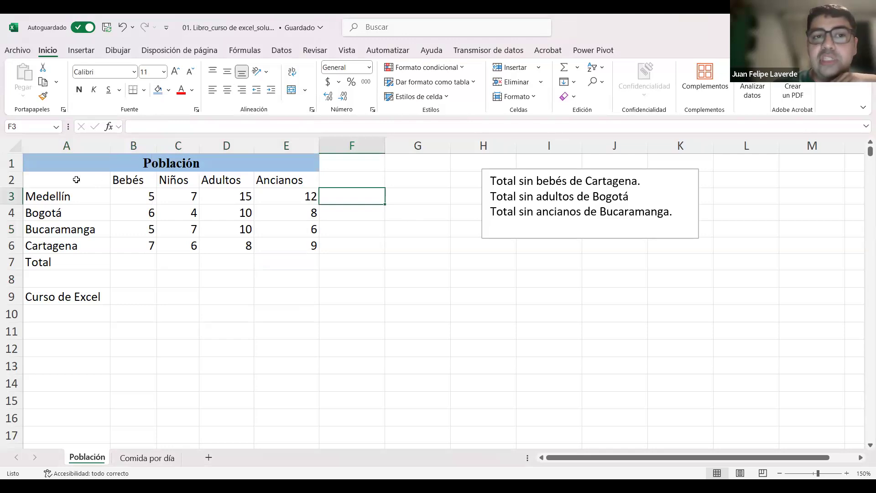
Step: Fill the header row A2:E2 with a paler blue theme color than the title
drag(85, 182, 290, 179)
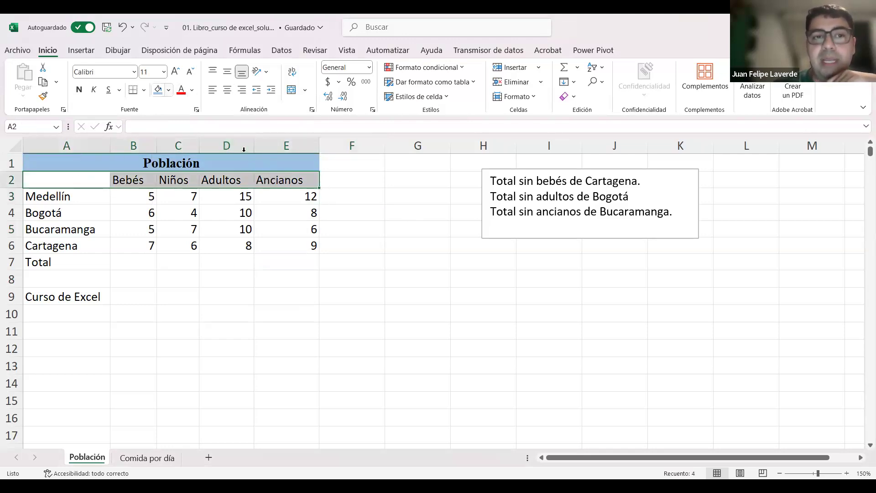
click(169, 90)
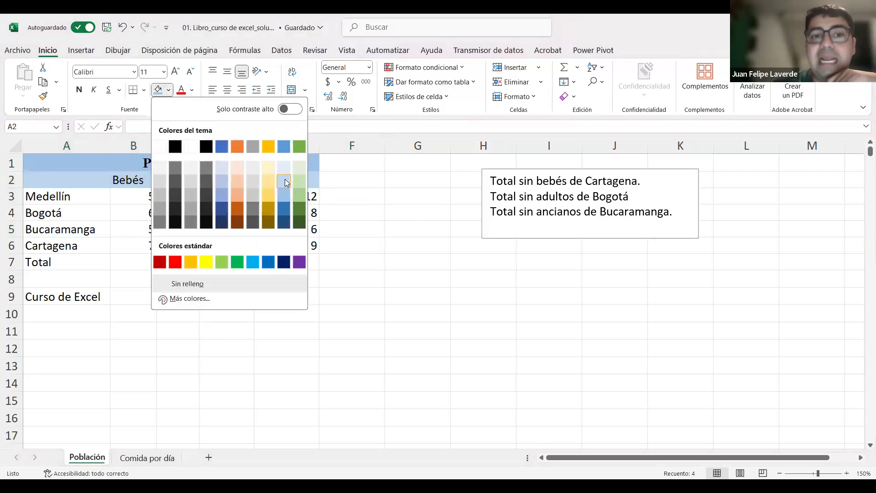
click(285, 179)
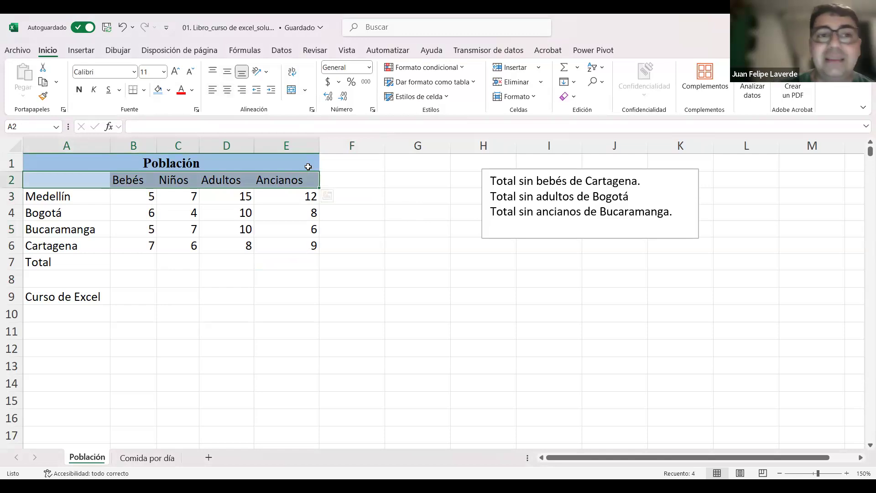
Step: Center the header row A2:E2 and set its text in italics
click(227, 90)
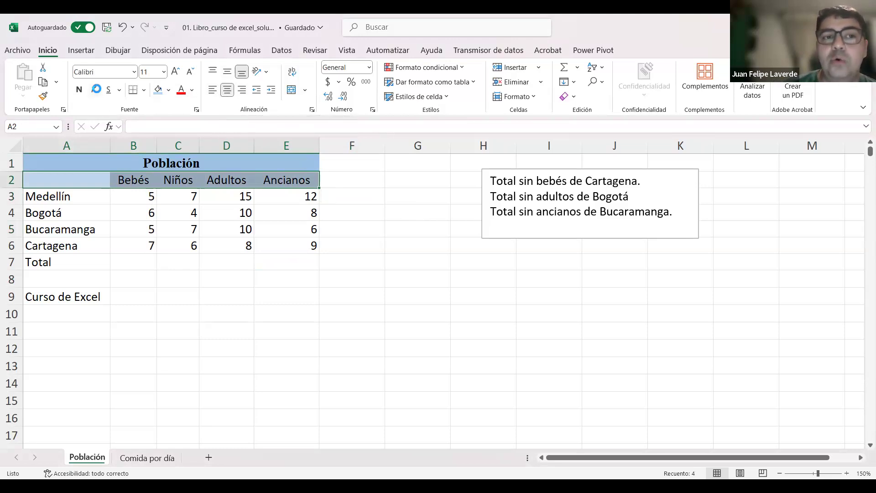
key(ctrl+k)
click(372, 276)
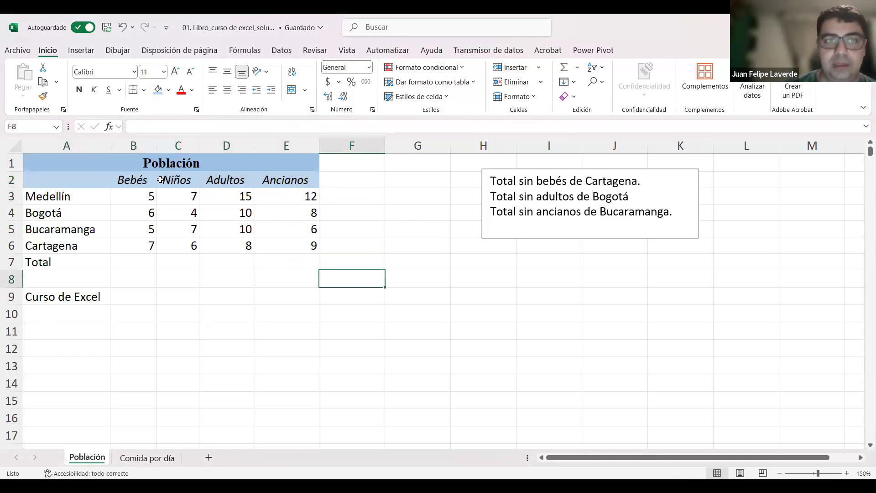
Step: Undo the italics, centering and blue fill on the header row A2:E2
drag(78, 182, 274, 180)
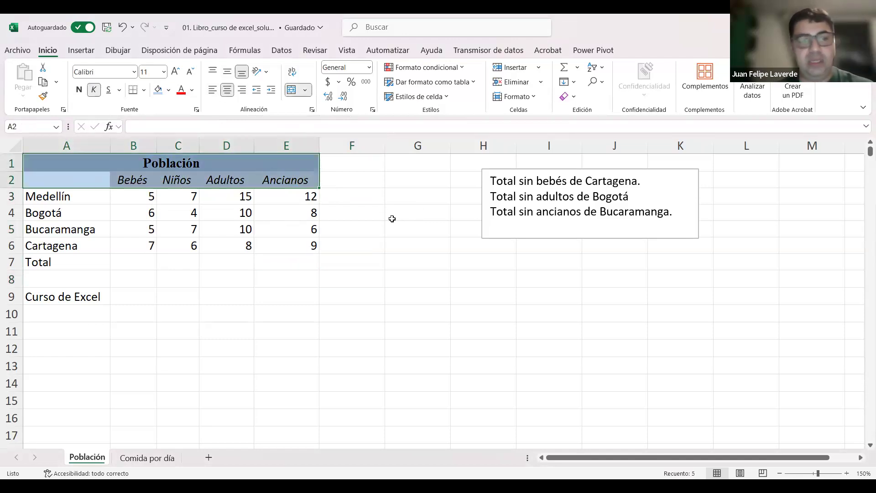
key(ctrl+k)
key(ctrl+z)
key(ctrl+z)
click(398, 233)
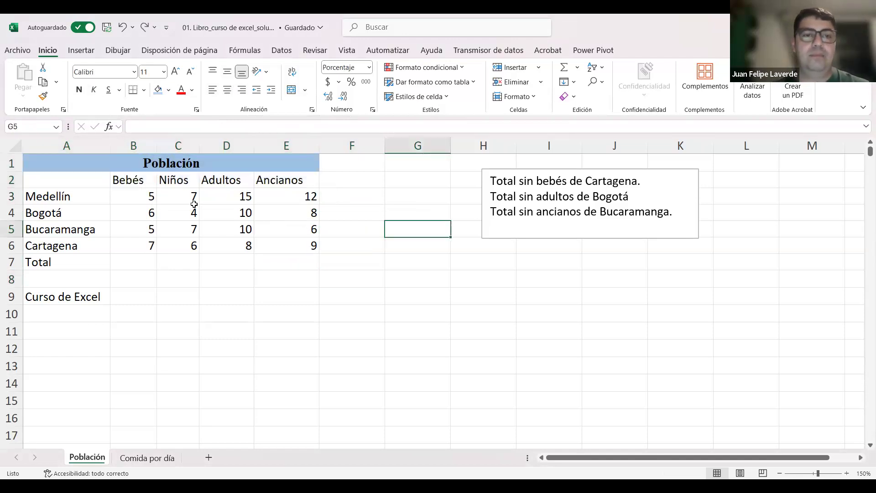
Step: Select the header range A2:E2, clear the selection, and select the same range again
drag(89, 177, 317, 176)
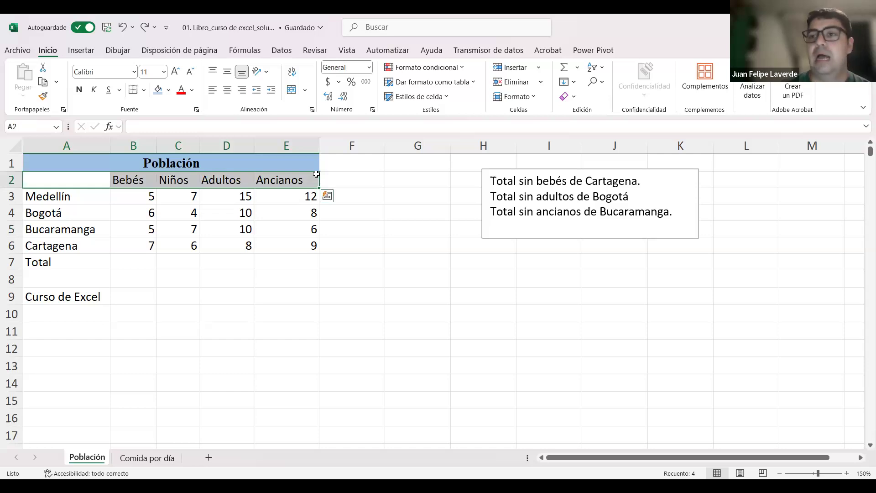
click(173, 295)
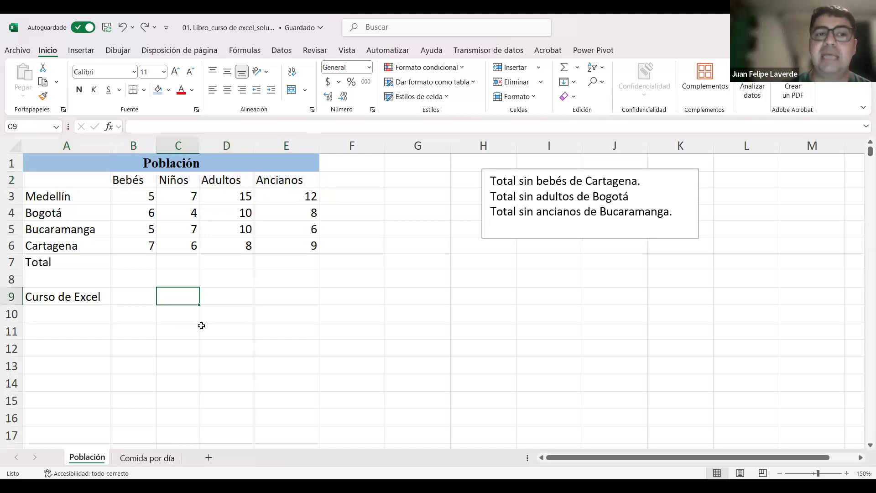
click(93, 179)
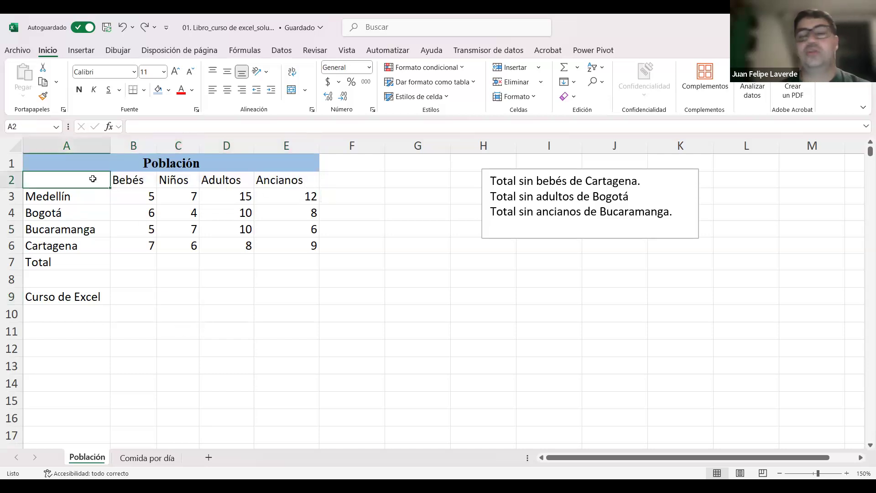
click(330, 224)
drag(88, 174, 297, 182)
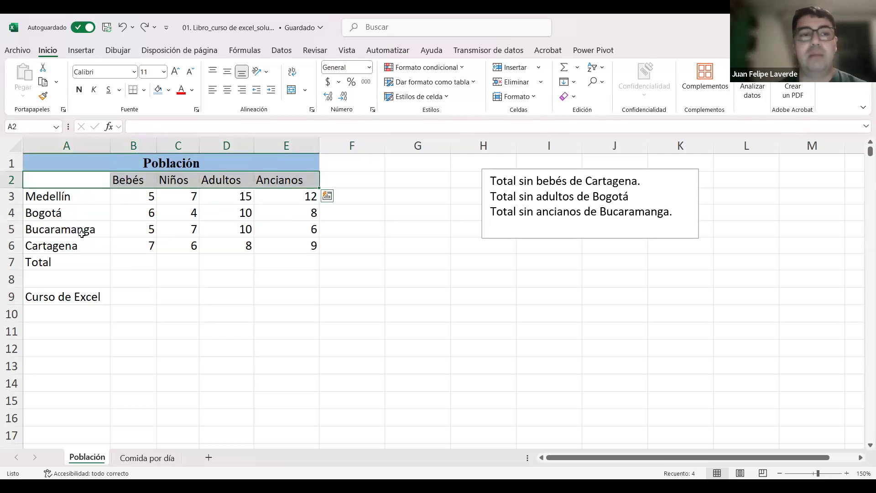
Step: Start from cell A2 and extend the selection across the header row to E2
click(72, 181)
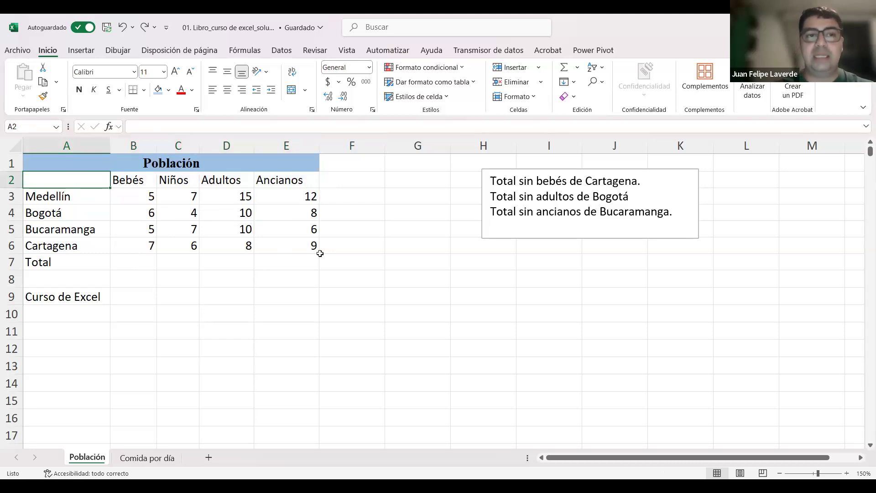
key(ctrl+shift+Right)
key(ctrl+shift+Right)
key(ctrl+shift+Left)
key(ctrl+shift+Left)
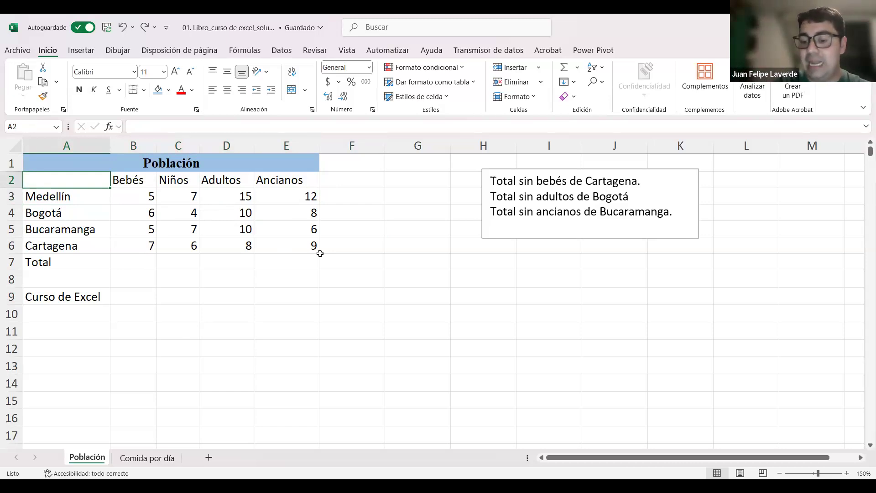
key(shift+Right)
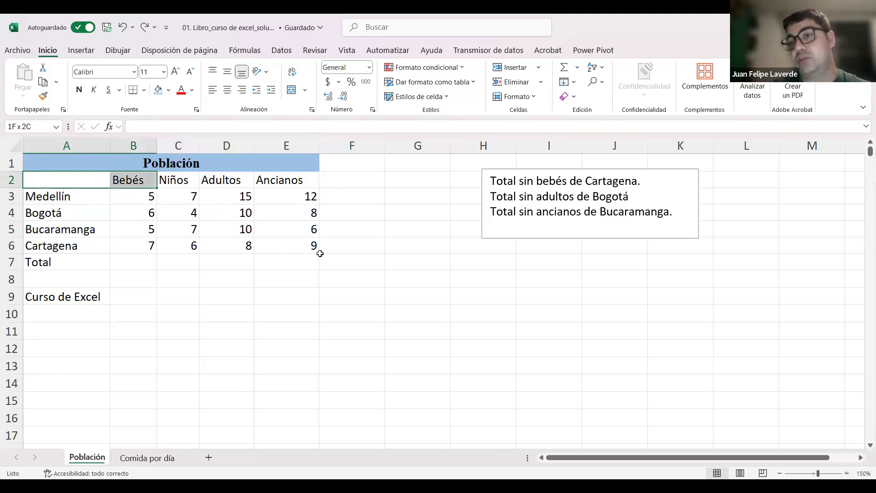
key(ctrl+shift+Right)
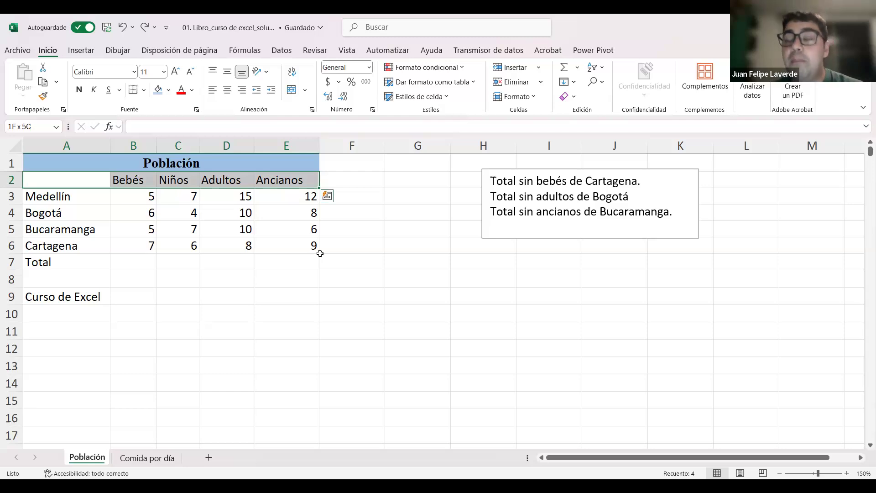
Step: Fill the header row A2:E2 with pale blue, center it and set its text in italics
click(79, 174)
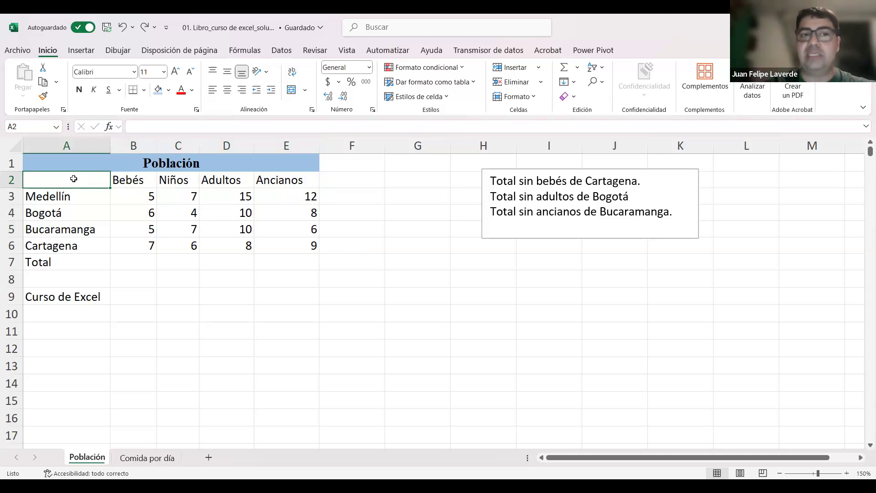
key(shift+Right)
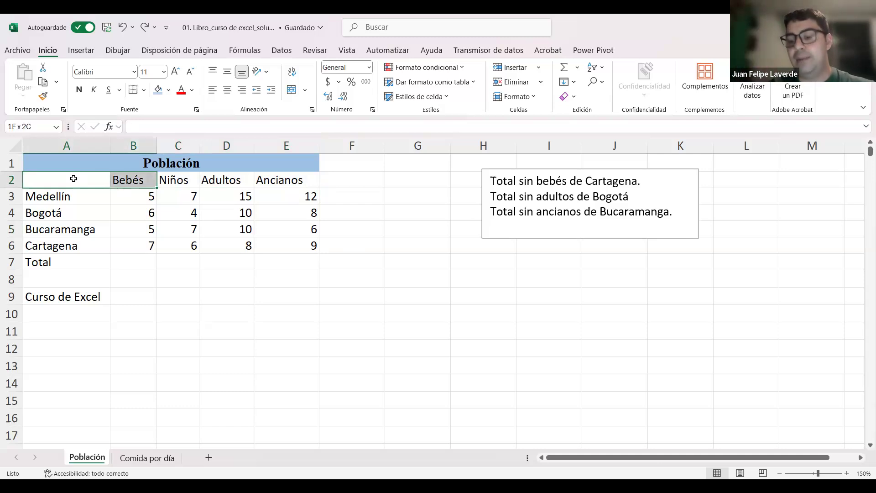
key(shift+Right)
key(shift+Right)
key(shift+Right)
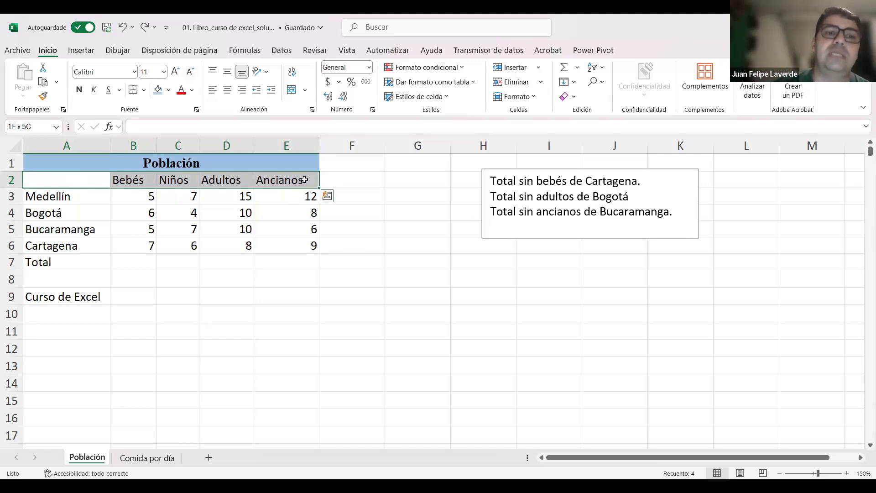
click(157, 91)
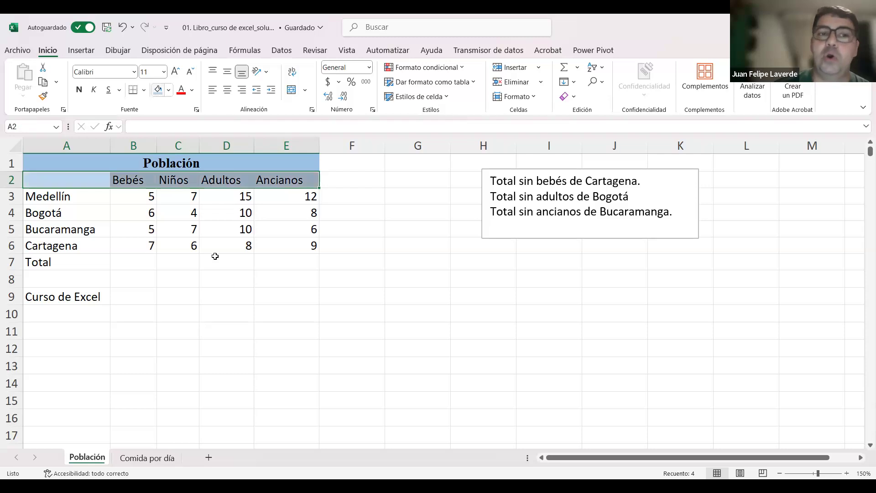
click(227, 89)
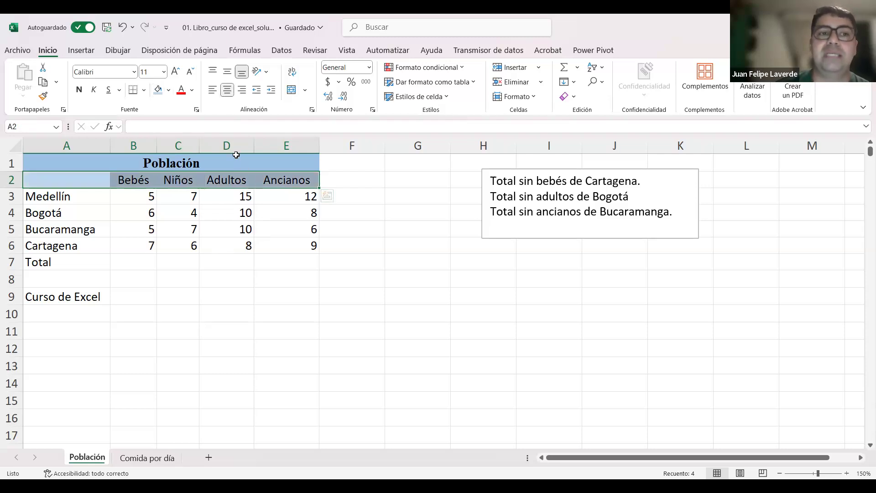
click(316, 327)
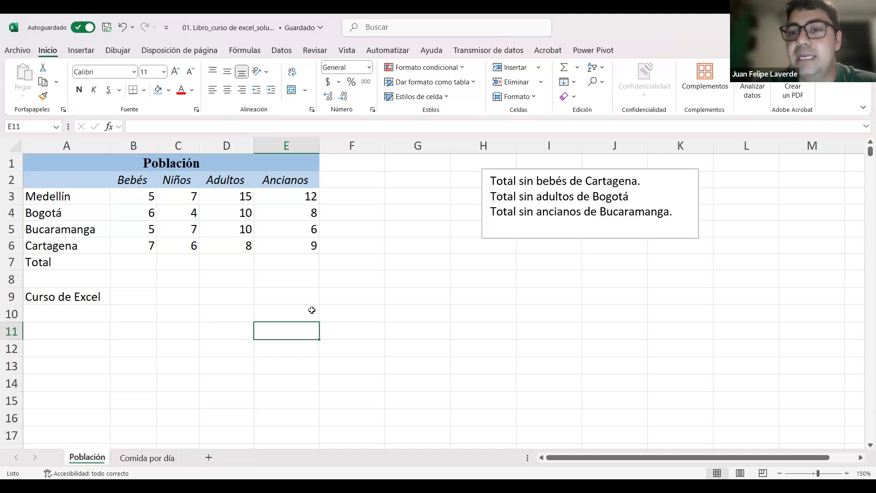
click(311, 310)
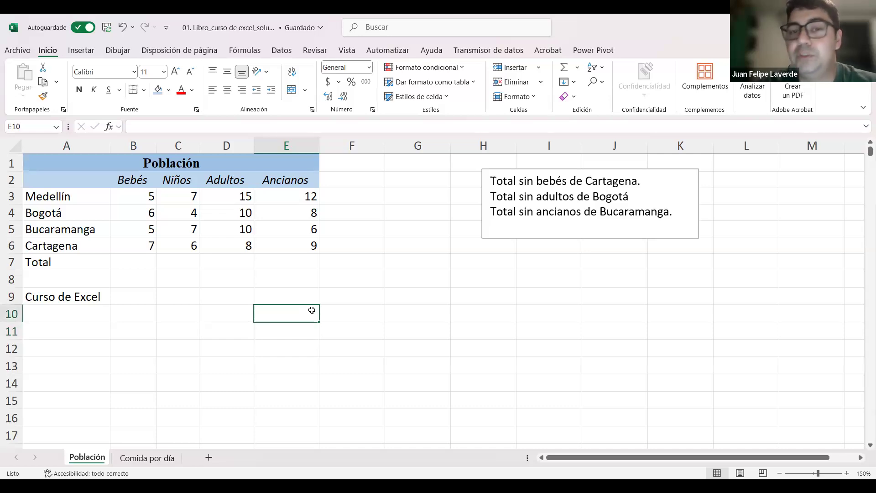
Step: Set the font of the row labels A3:A7, Medellín through Total, to Arial at size 9
click(88, 193)
key(Down)
key(Up)
key(Down)
key(Up)
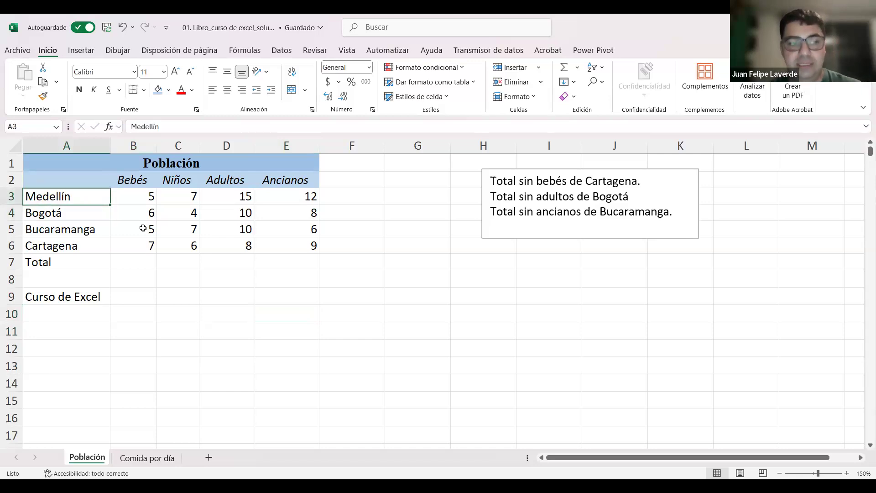
key(Up)
key(Down)
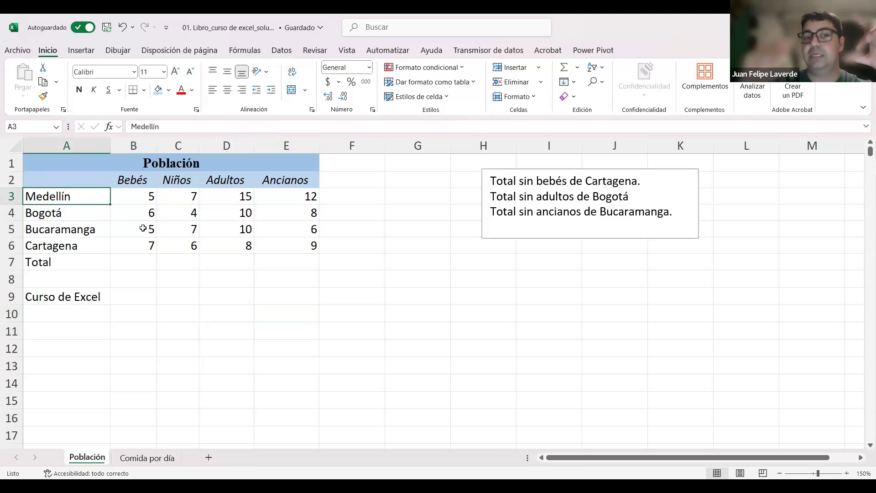
key(ctrl+shift+Down)
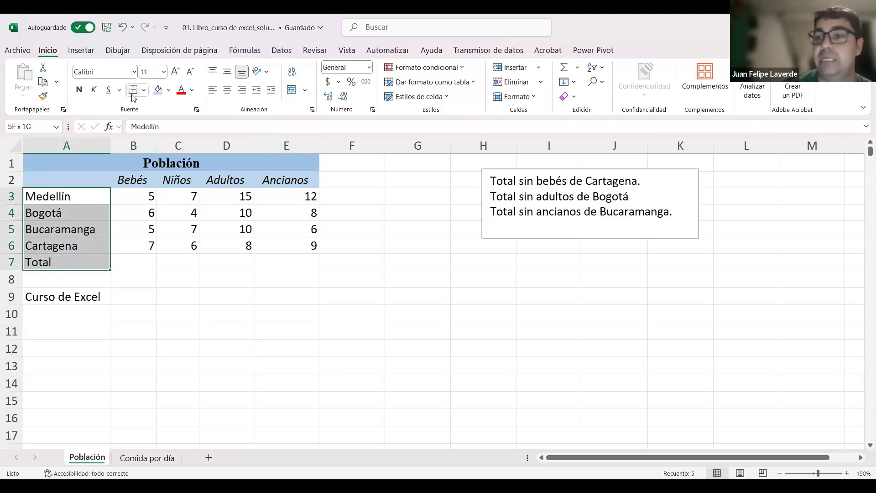
click(134, 72)
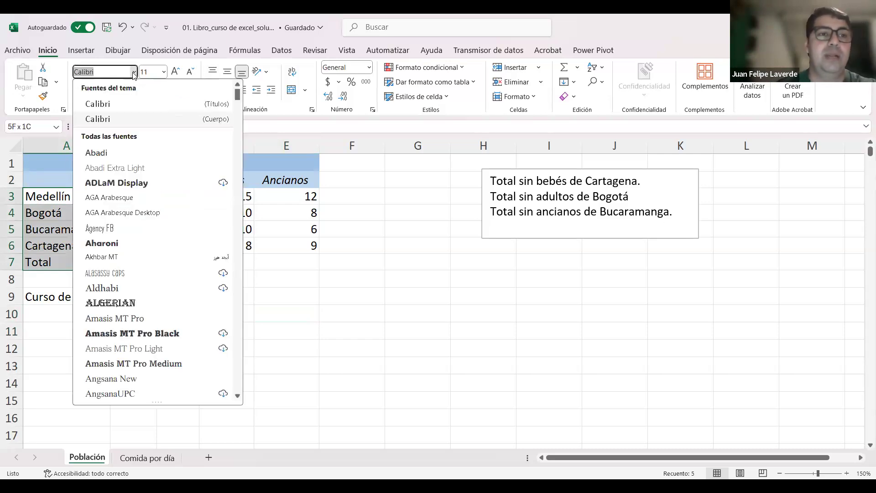
text(Arial)
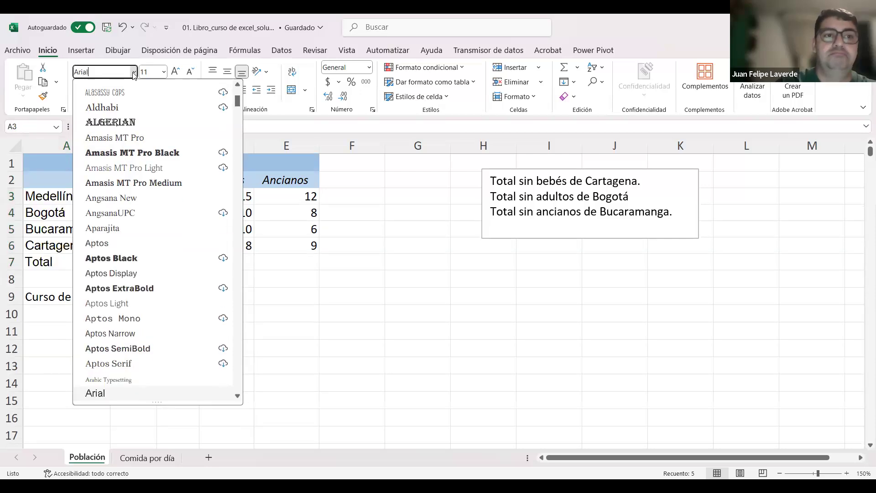
key(Return)
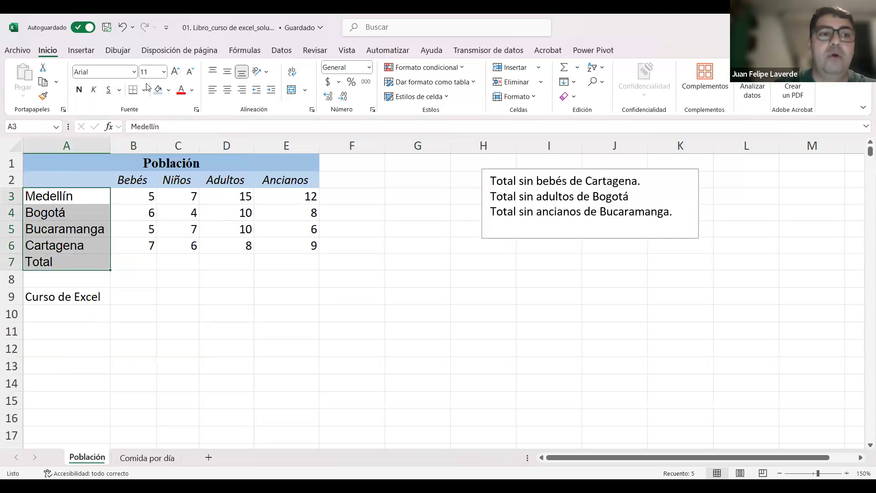
click(151, 71)
text(9)
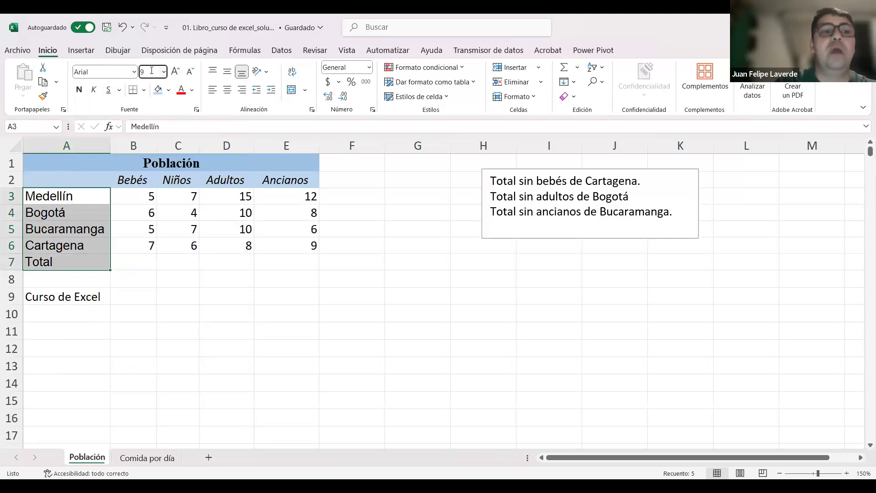
key(Return)
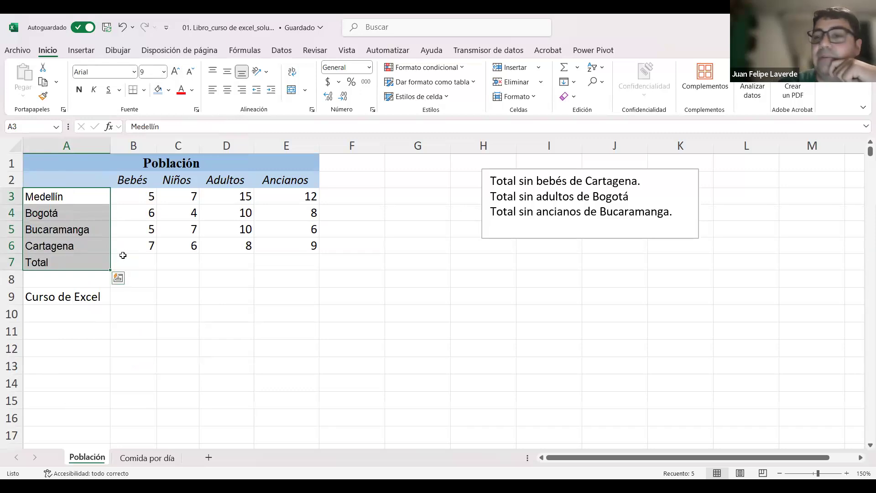
Step: Underline the row labels A3:A7 and fill them with the lightest green theme color
click(109, 91)
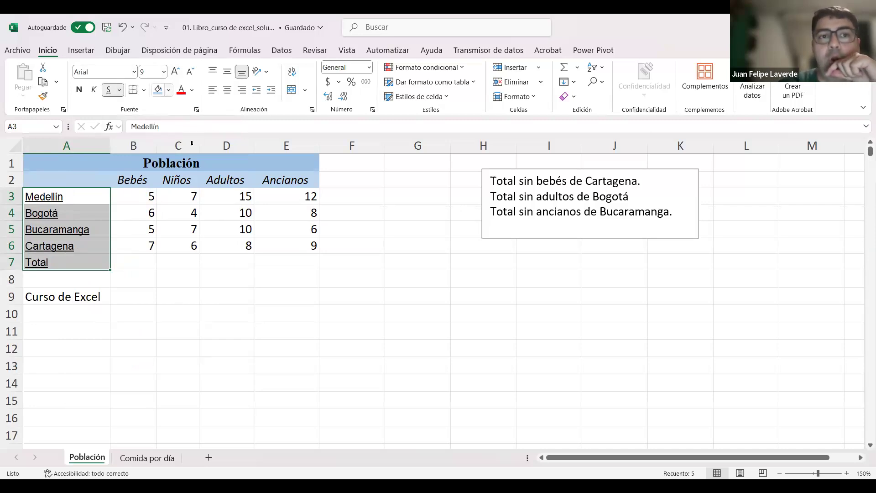
click(169, 90)
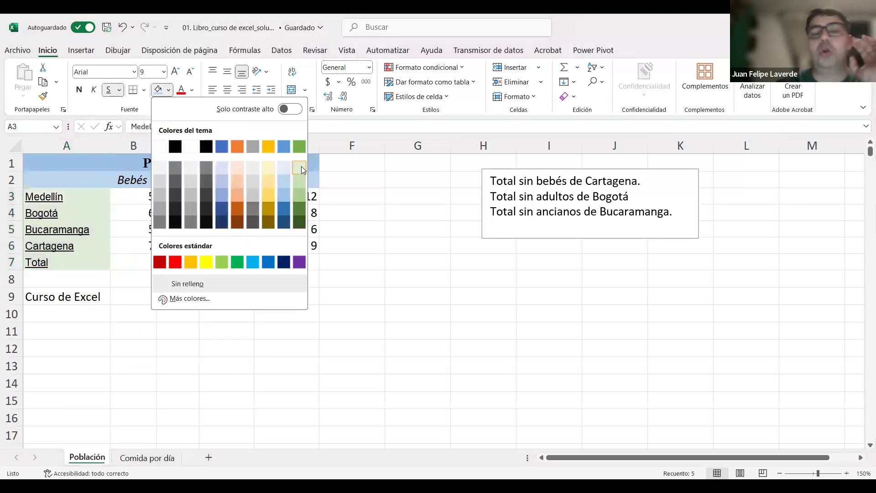
click(302, 166)
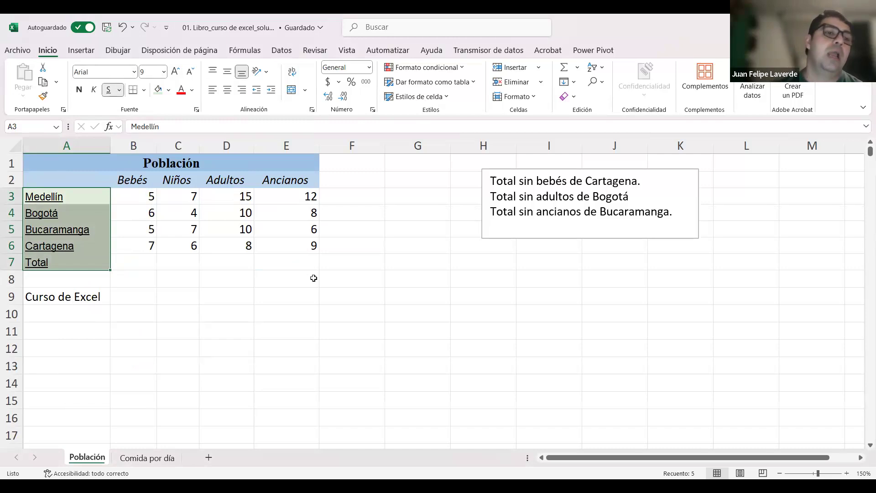
click(182, 297)
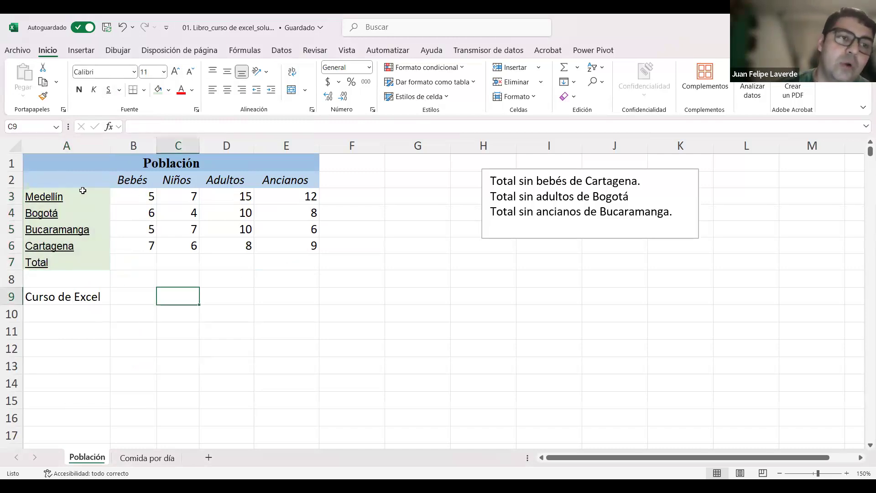
Step: Paste the copied Google Forms link into cell E9 and delete it again
click(50, 198)
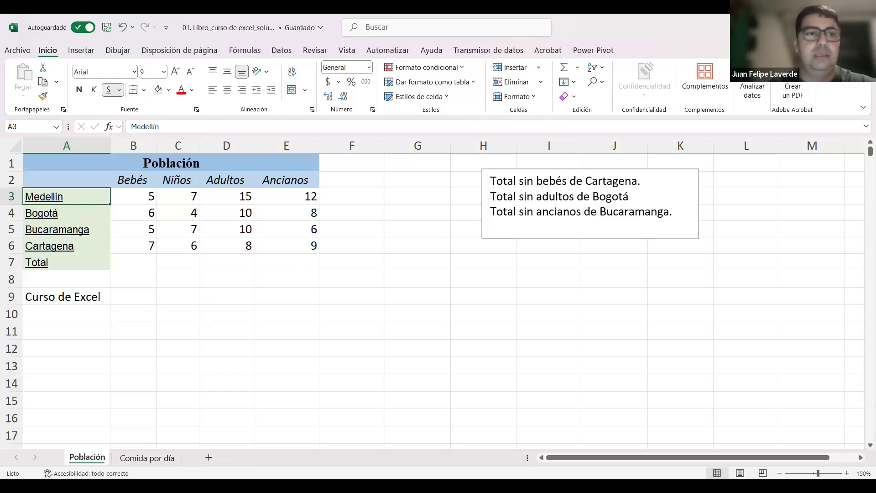
key(alt+Tab)
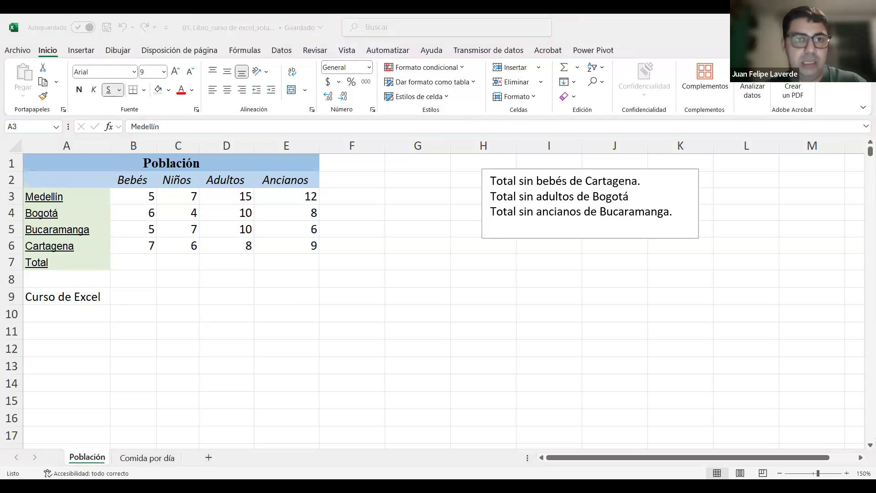
click(286, 296)
key(F2)
text(https://docs.google.com/forms/d/e/1FAIpQLSca4f4dM_3eq5KCUIN7k6lqNEBgPsP4nwMS45ZJHPAxhIuDnw/viewform)
key(Return)
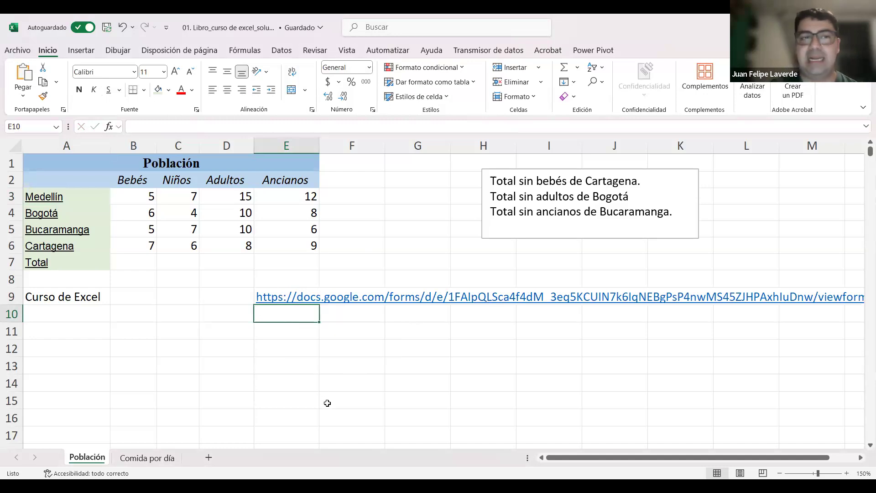
key(Up)
key(Delete)
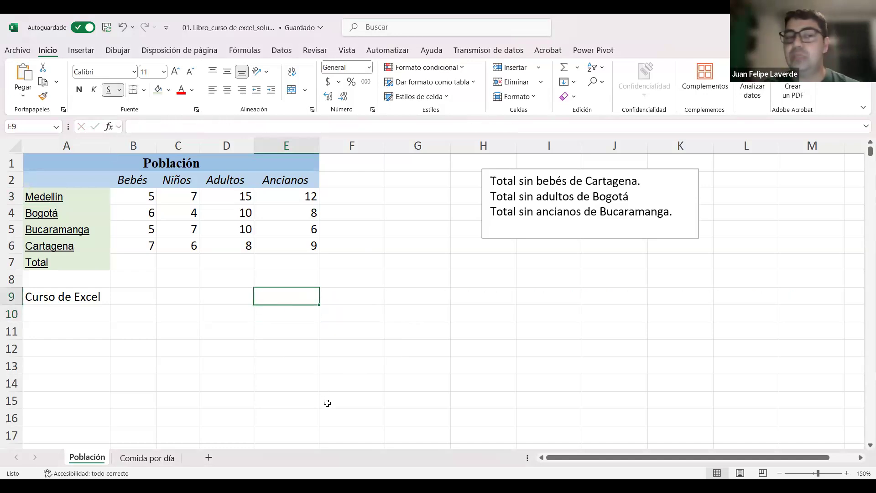
drag(47, 199, 52, 264)
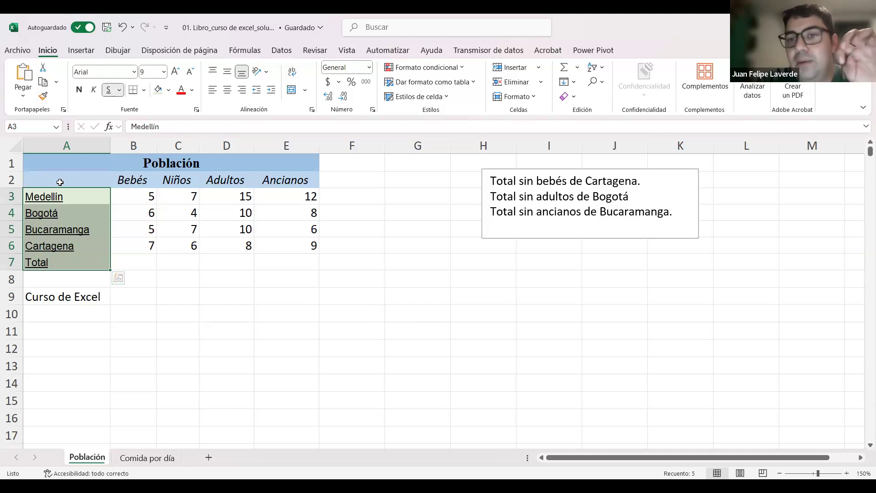
click(213, 305)
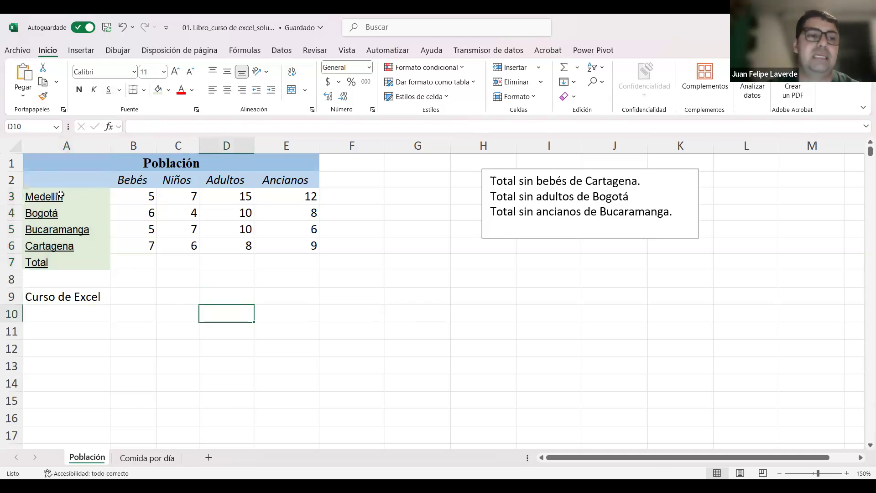
double_click(46, 198)
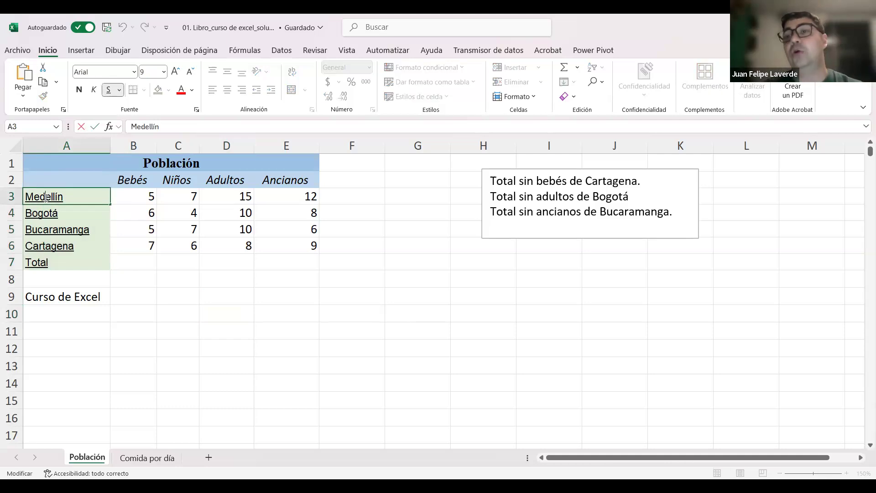
click(313, 328)
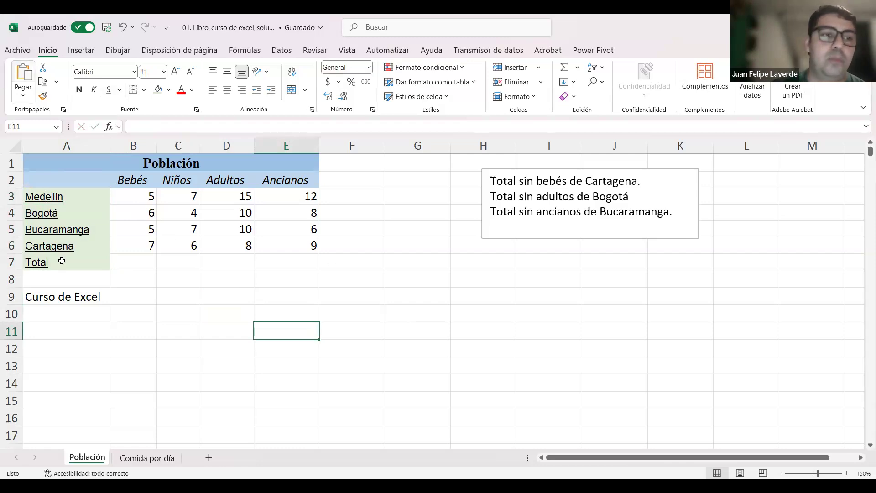
Step: Narrow column A and clear the text Curso de Excel from cell A9
click(55, 197)
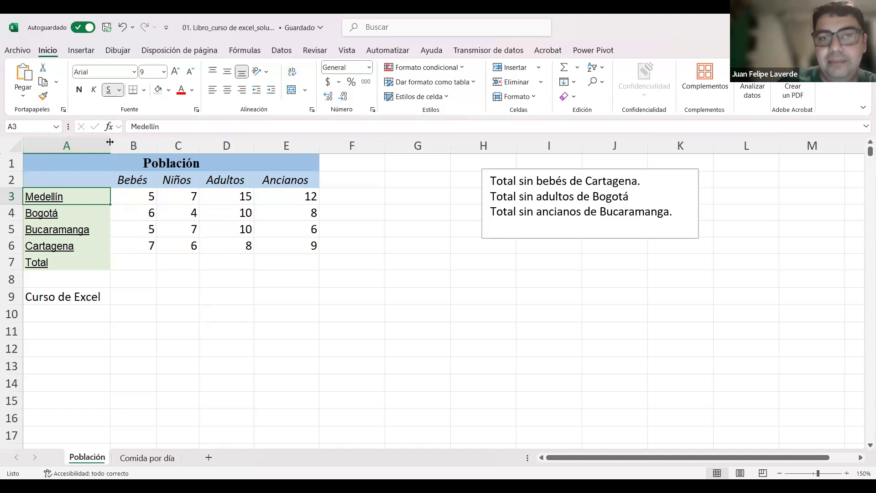
click(161, 316)
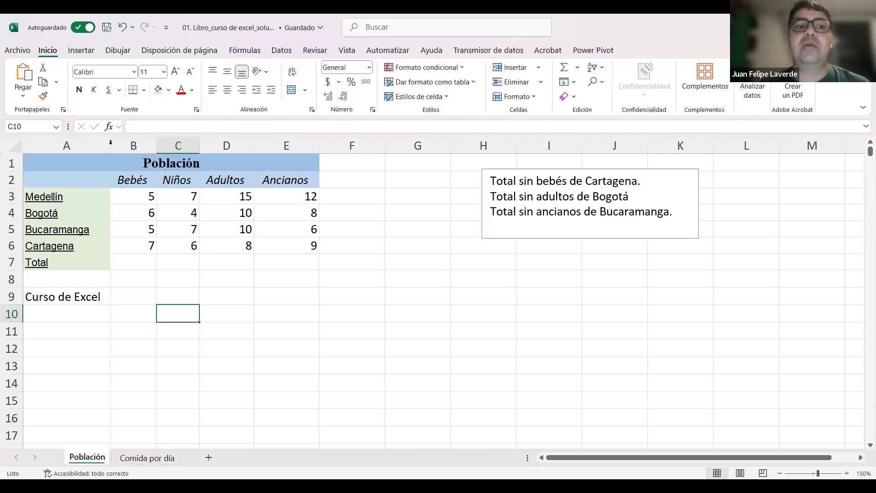
drag(109, 145, 103, 145)
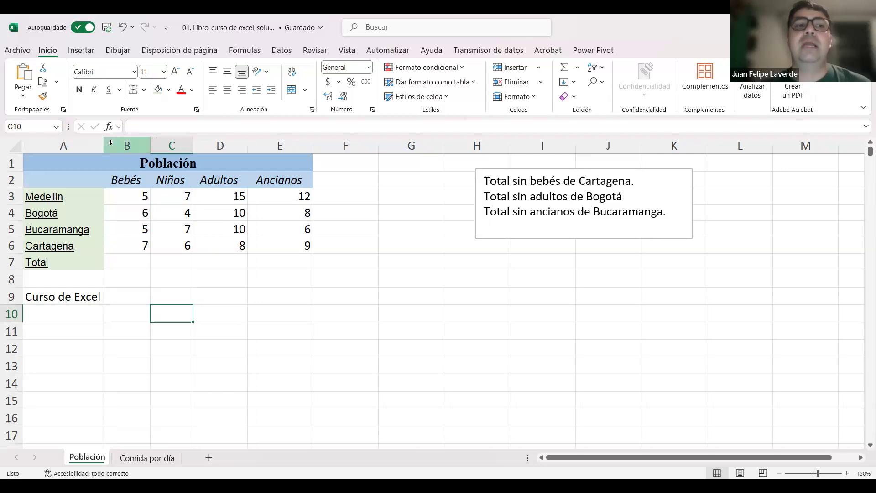
click(87, 299)
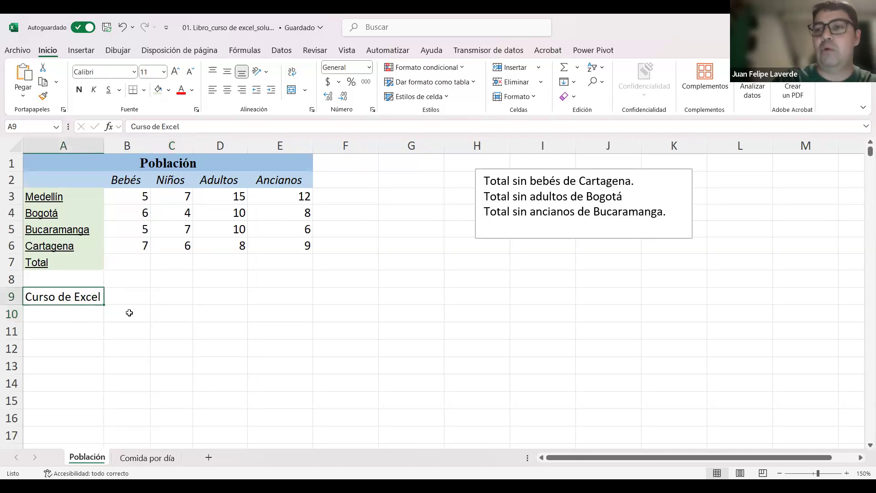
key(Delete)
click(214, 327)
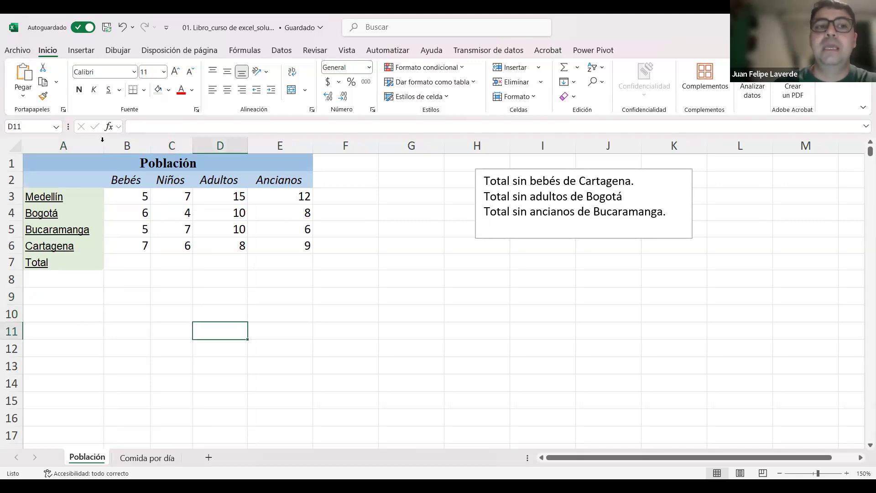
Step: Fit the widths of columns A through E to their contents
double_click(102, 139)
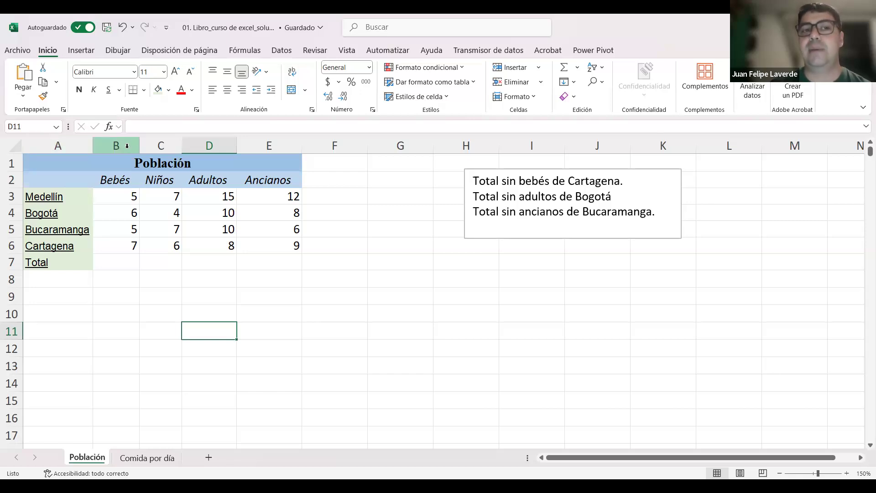
drag(137, 145, 172, 144)
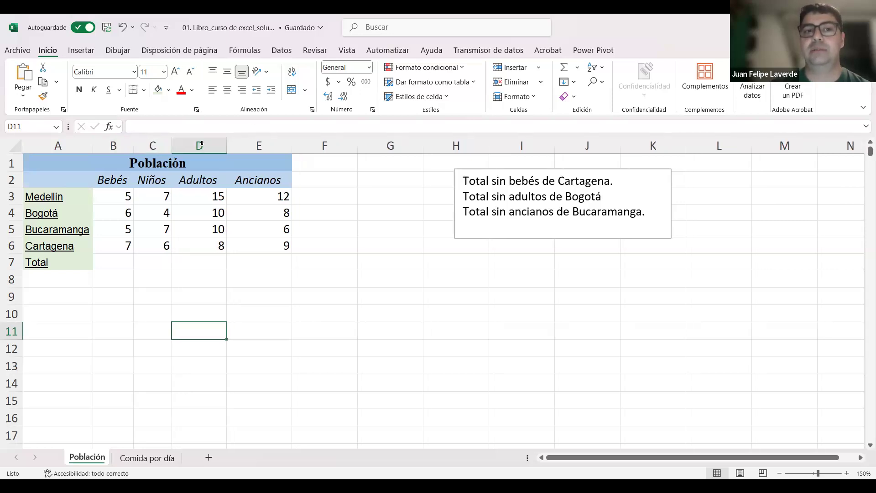
double_click(227, 145)
double_click(285, 144)
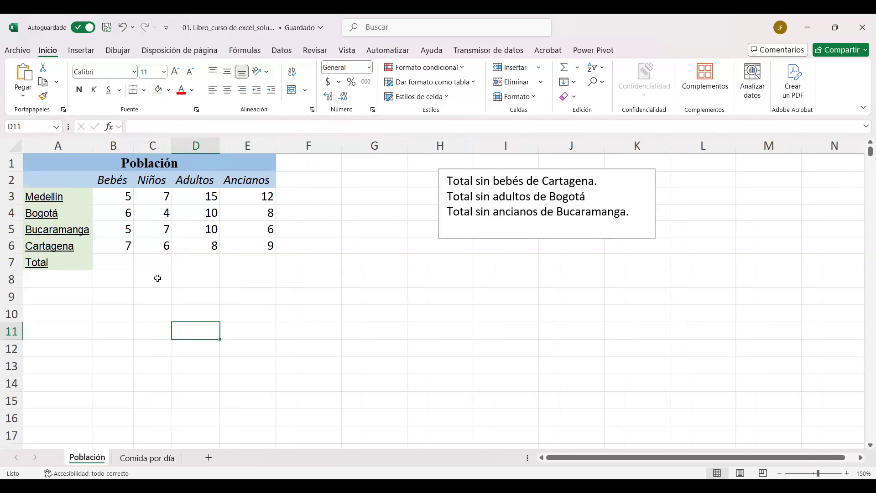
Step: Examine the font choices and the fill color palette for the title Población in A1
drag(155, 166, 189, 174)
click(189, 174)
click(175, 163)
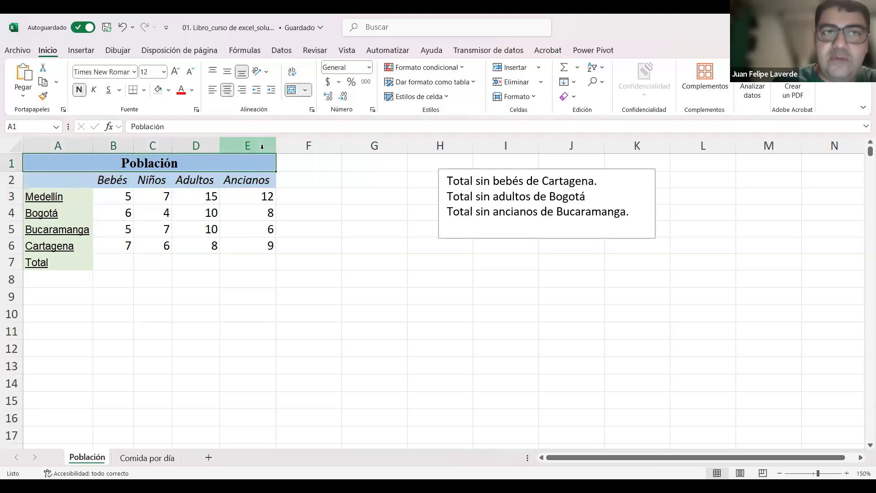
click(135, 73)
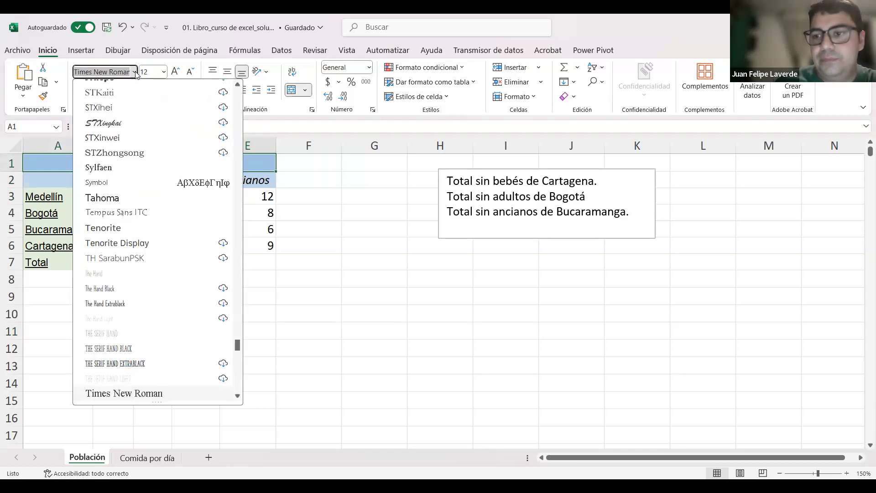
click(135, 74)
click(135, 74)
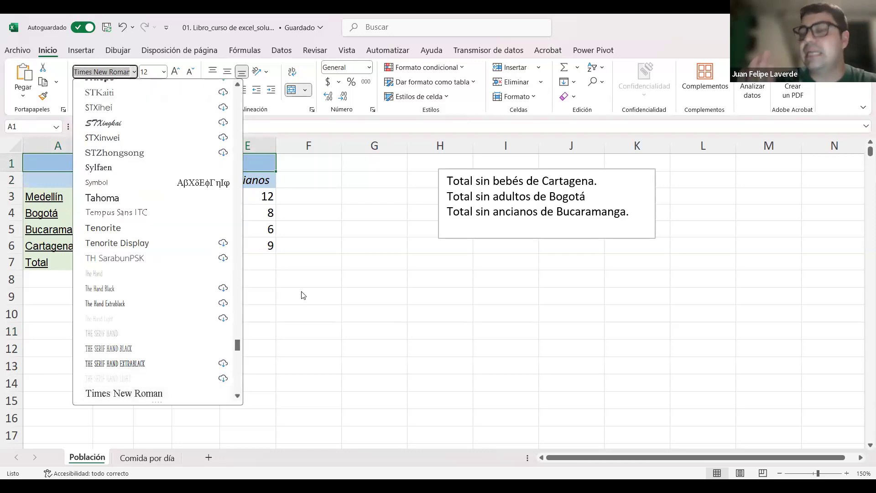
click(359, 253)
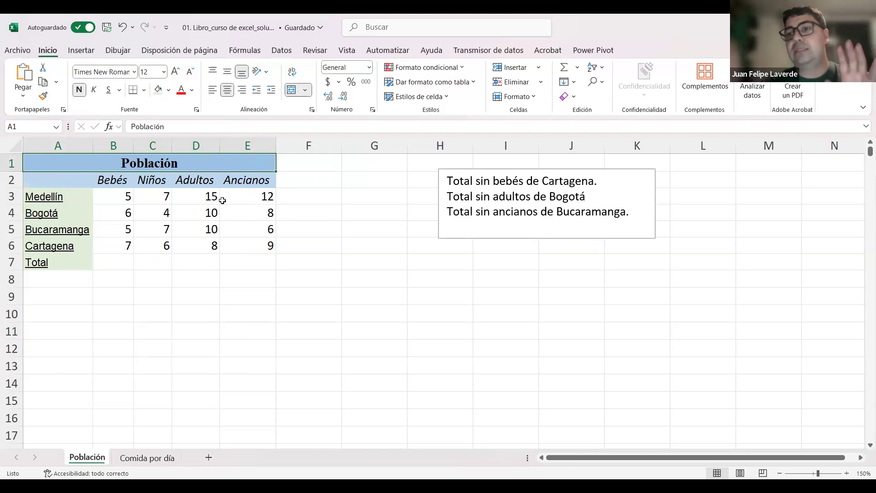
drag(73, 184, 315, 186)
click(347, 215)
click(102, 160)
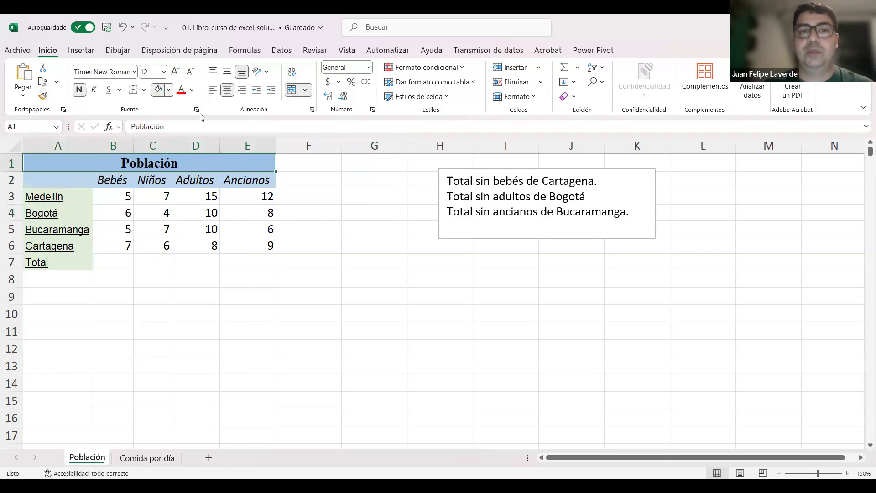
click(168, 90)
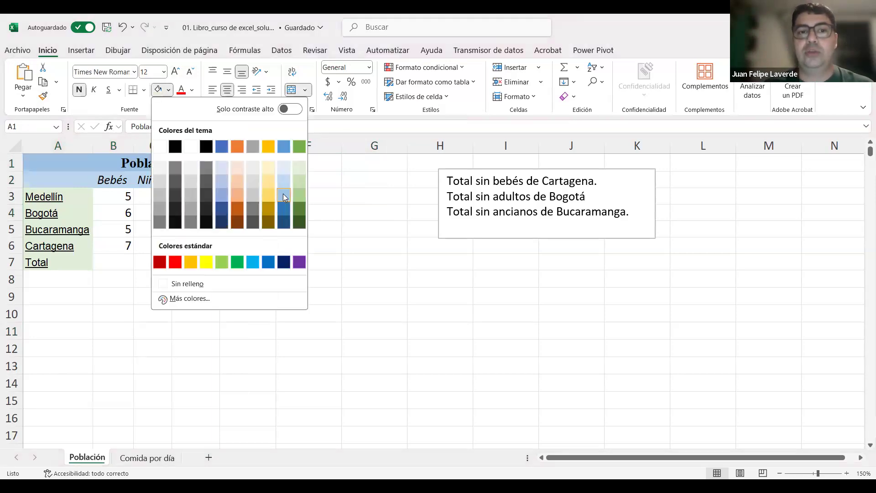
key(Escape)
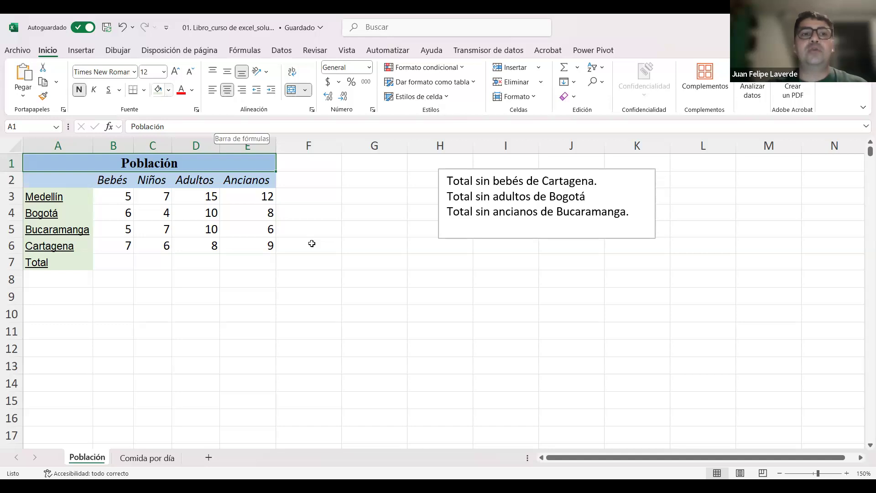
Step: Try filling the title cell A1 with white
click(169, 90)
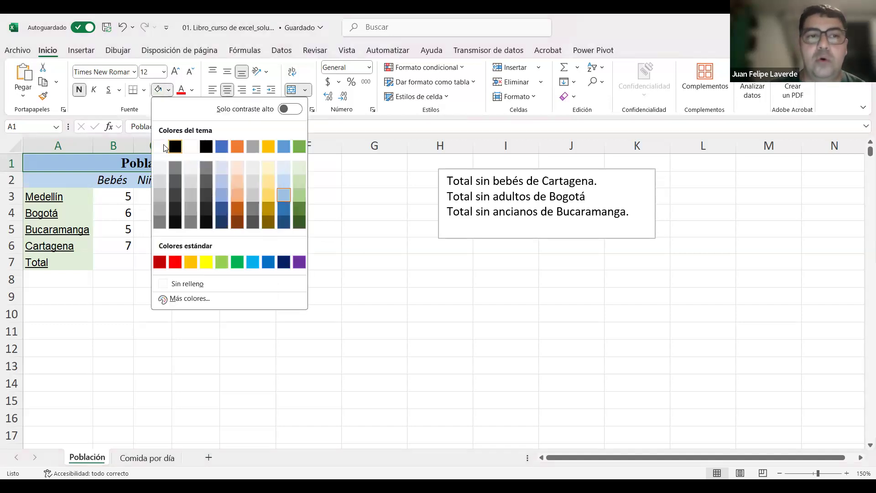
click(161, 147)
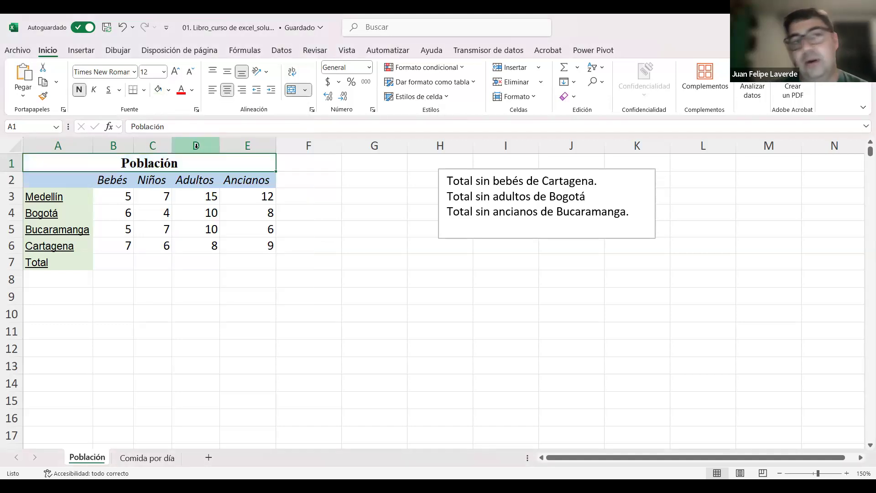
click(169, 90)
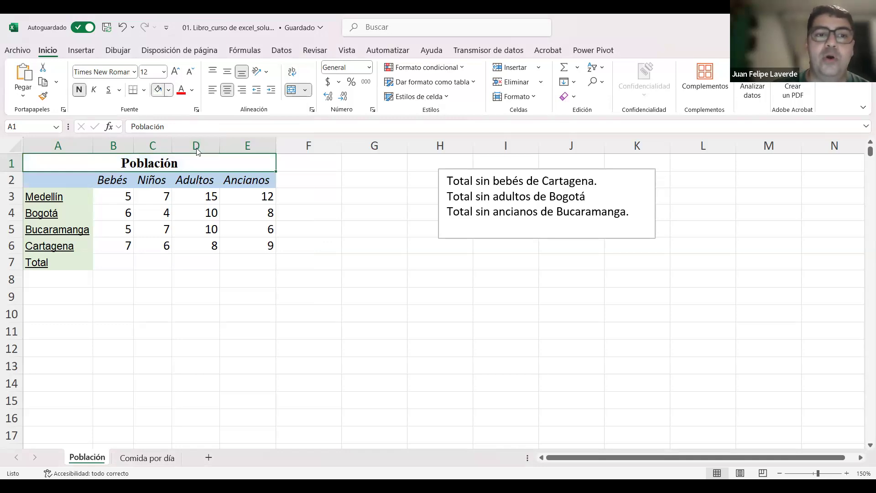
click(337, 274)
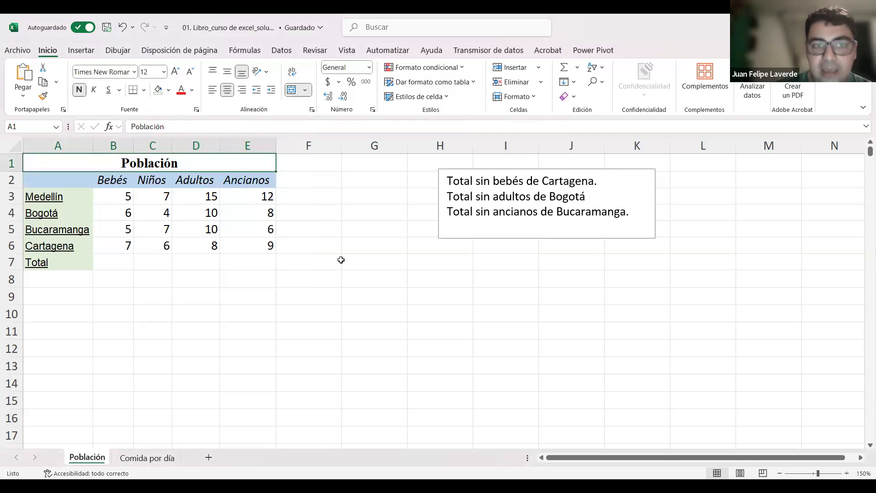
click(176, 161)
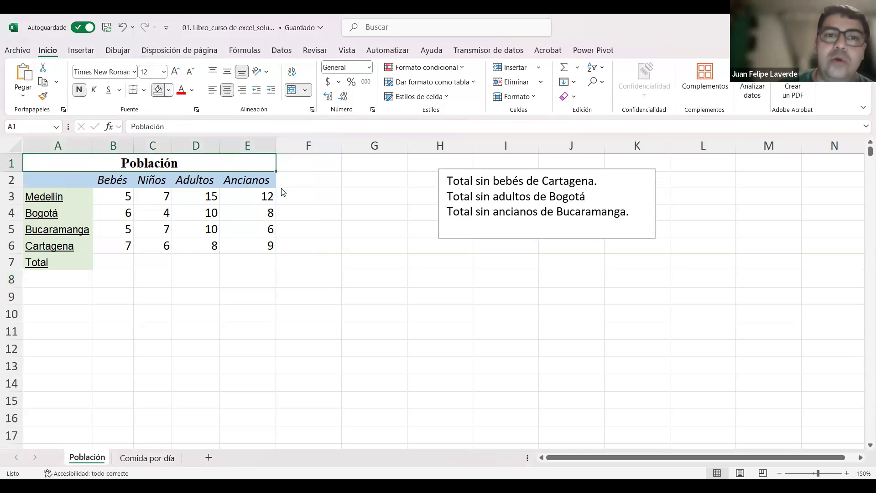
click(382, 266)
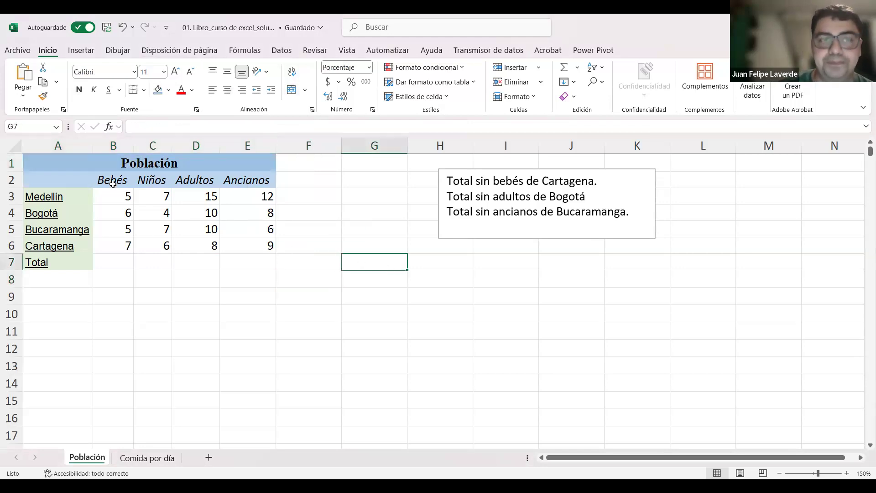
Step: Select the header row cells A2:E2 and check which theme color fills them
drag(105, 180, 251, 179)
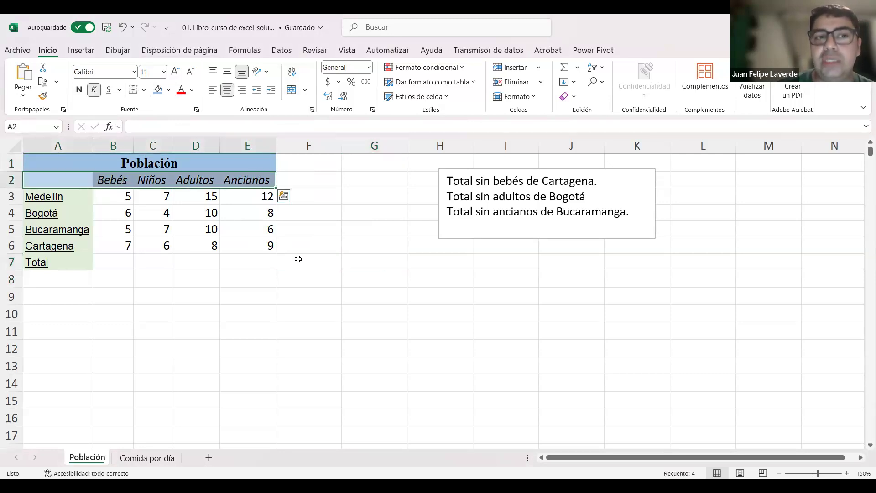
drag(109, 179, 260, 179)
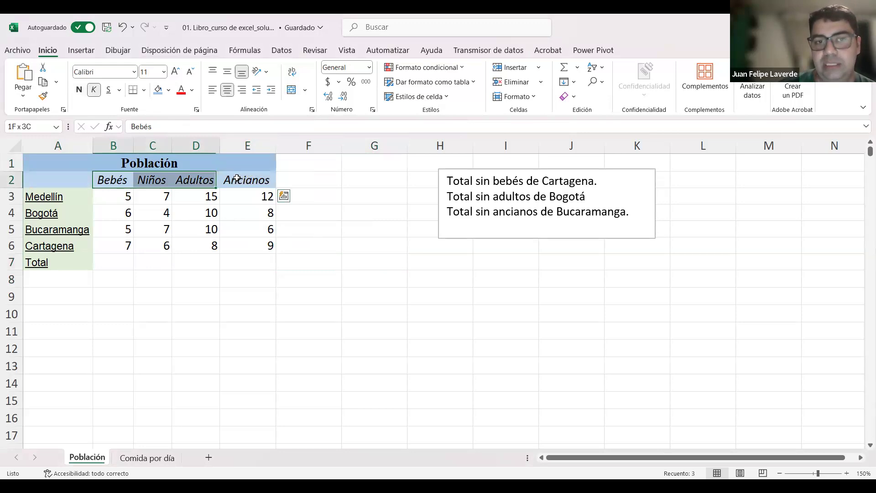
click(294, 195)
drag(58, 179, 243, 174)
click(169, 90)
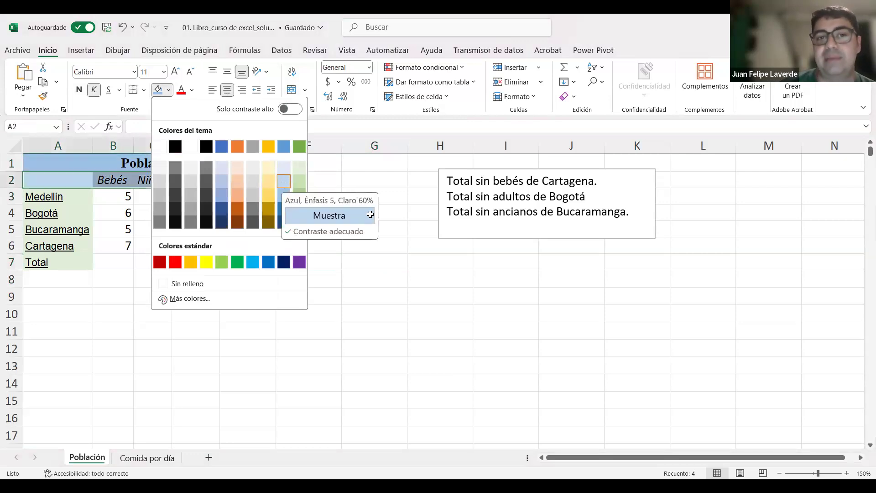
click(355, 208)
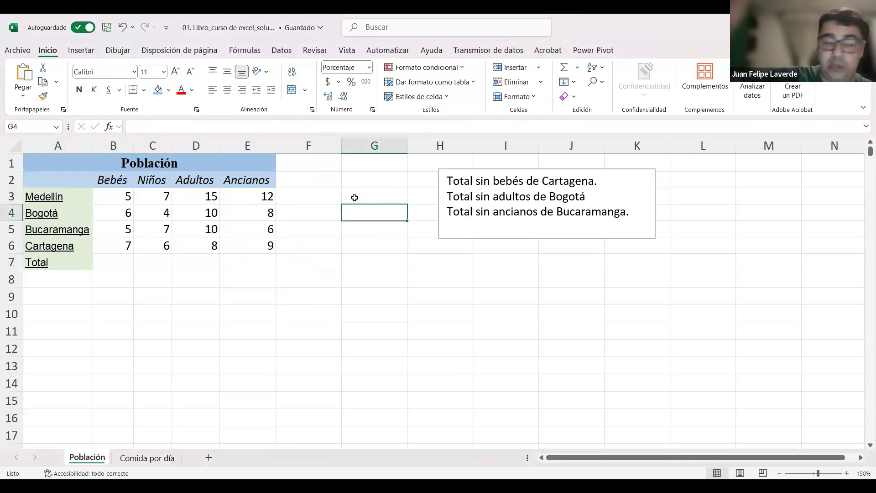
click(115, 178)
drag(200, 178, 248, 180)
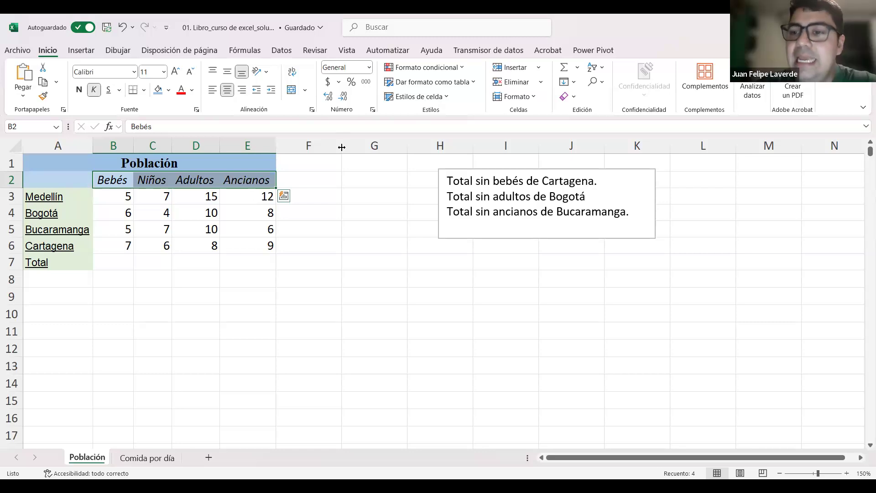
Step: Try widening the empty column F and undo the width change
drag(342, 147, 379, 158)
key(ctrl+z)
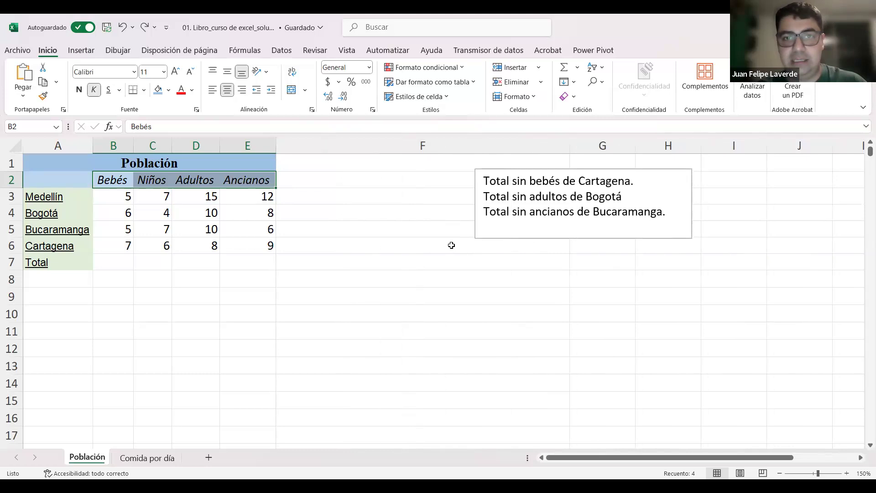
key(ctrl+z)
key(ctrl+z)
key(ctrl+z)
key(ctrl+z)
key(ctrl+z)
key(ctrl+z)
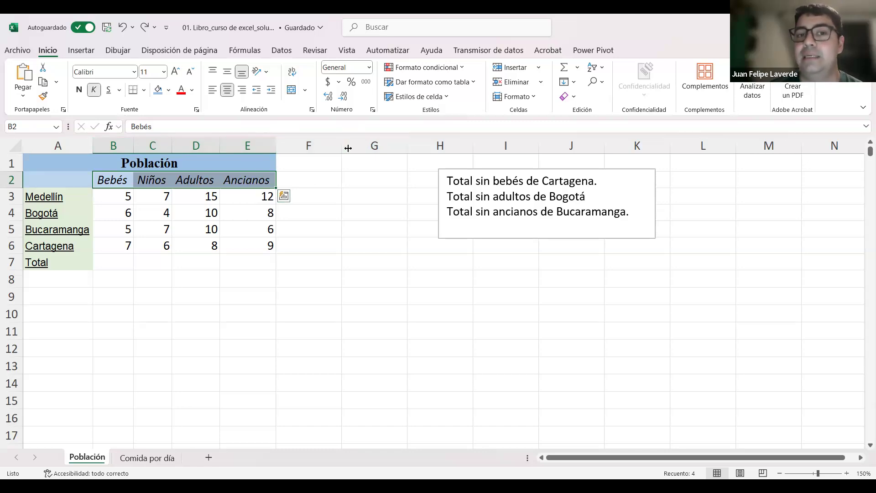
Step: Widen column F, and try a wider column E before undoing that change
drag(342, 146, 428, 147)
drag(428, 146, 386, 146)
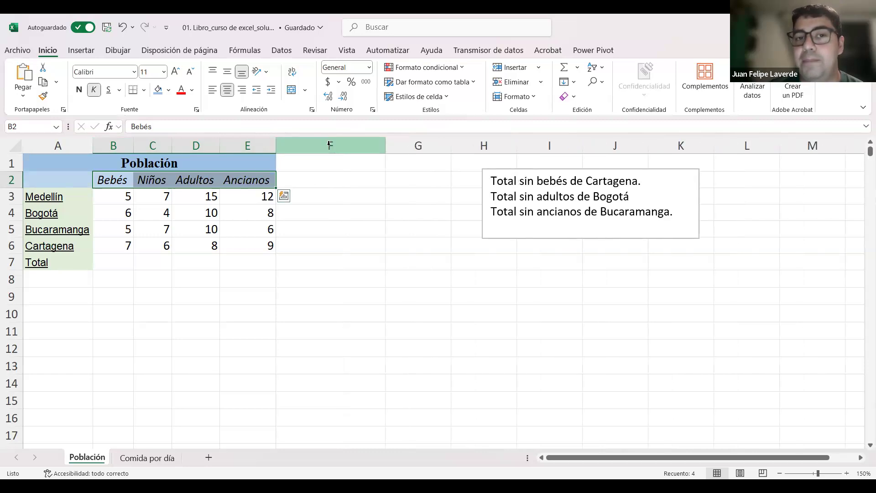
drag(276, 146, 348, 146)
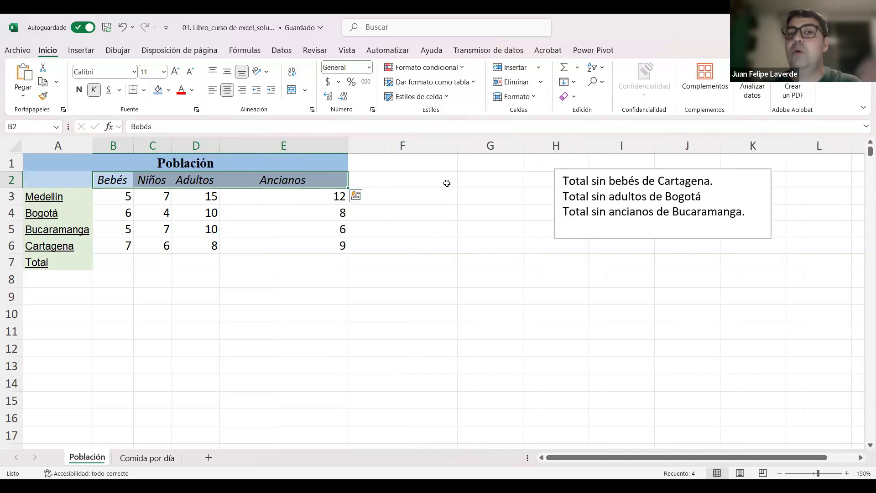
key(ctrl+z)
key(ctrl+z)
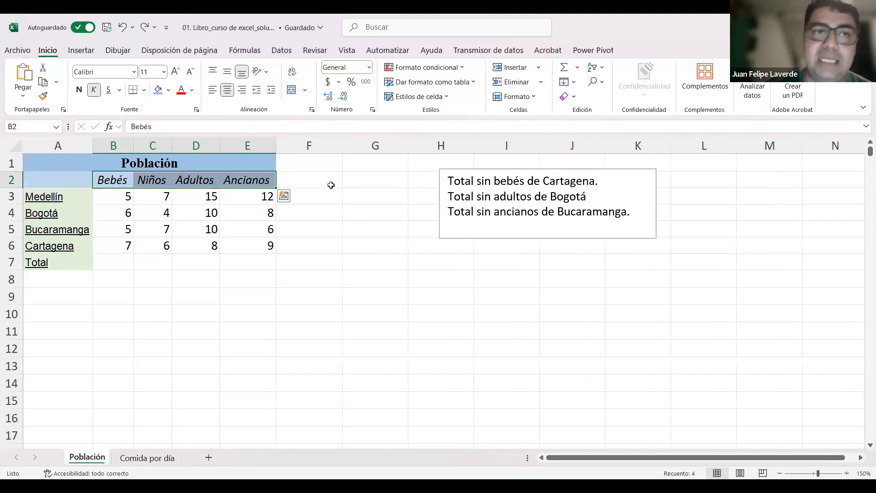
Step: Try increasing the height of header row 2 and undo the change
drag(20, 187, 12, 225)
key(ctrl+z)
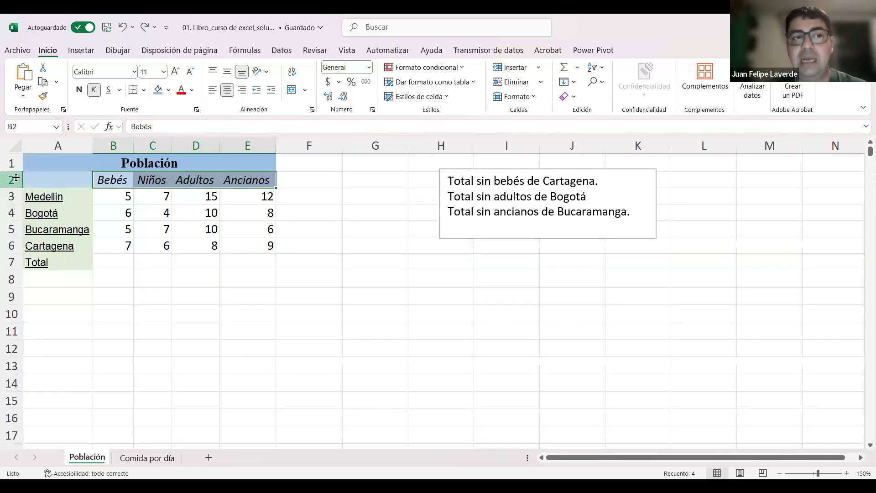
drag(16, 188, 17, 219)
key(ctrl+z)
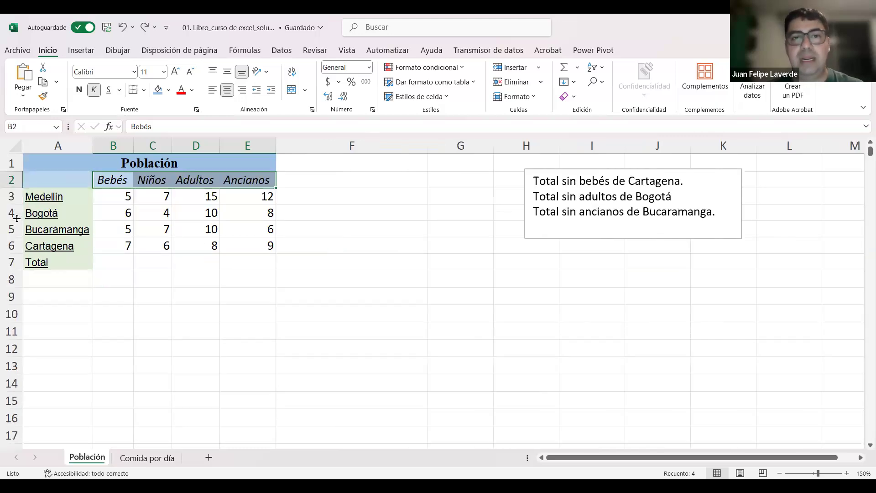
click(341, 241)
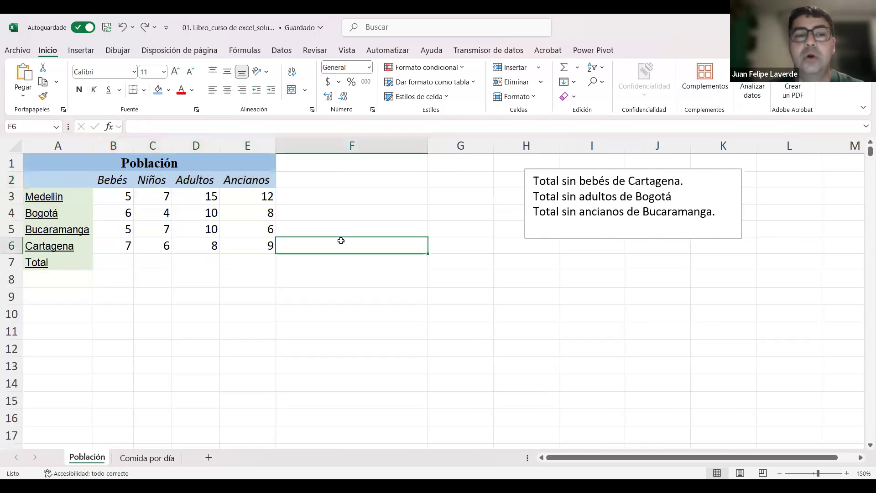
click(322, 311)
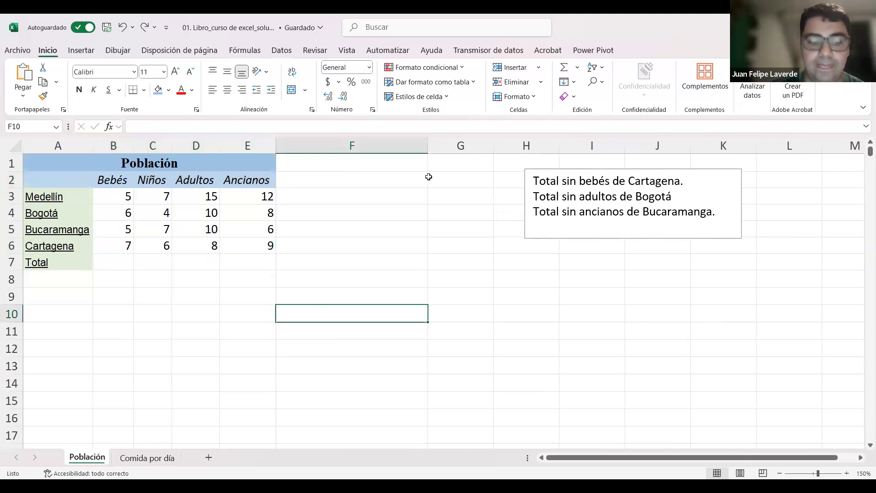
Step: Undo the widening of column F, and widen column E before autofitting it to its contents
key(ctrl+z)
click(348, 192)
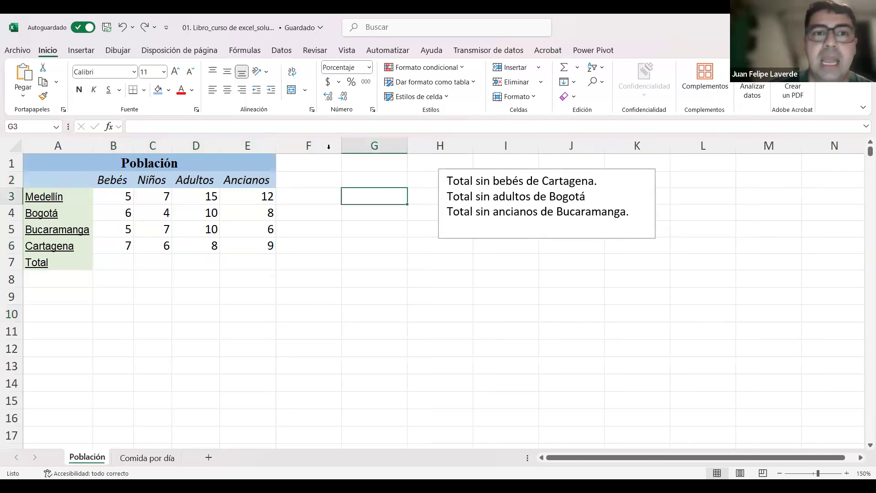
drag(276, 145, 397, 155)
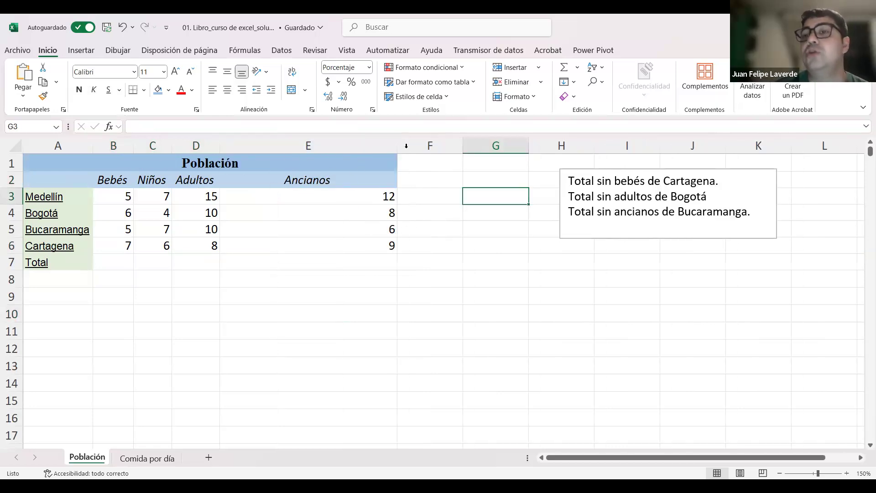
click(298, 180)
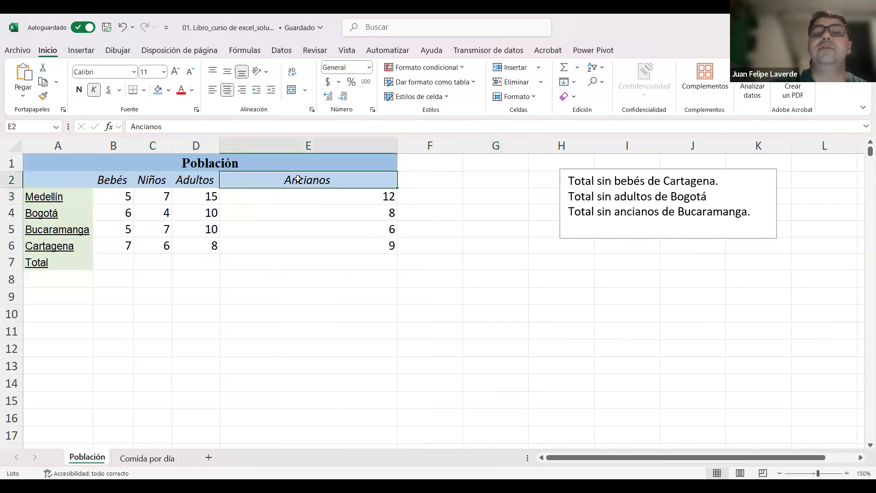
double_click(397, 145)
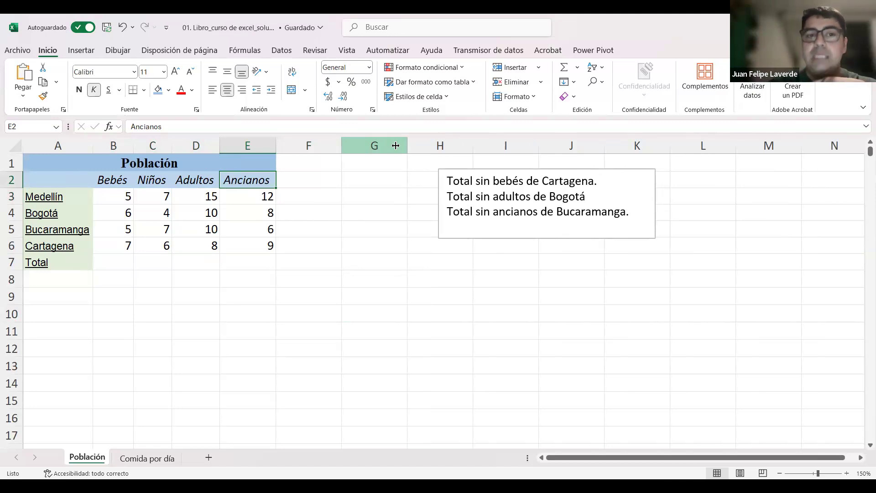
Step: Try clearing the Ancianos header in E2 and autofitting column E, and undo both changes
key(Delete)
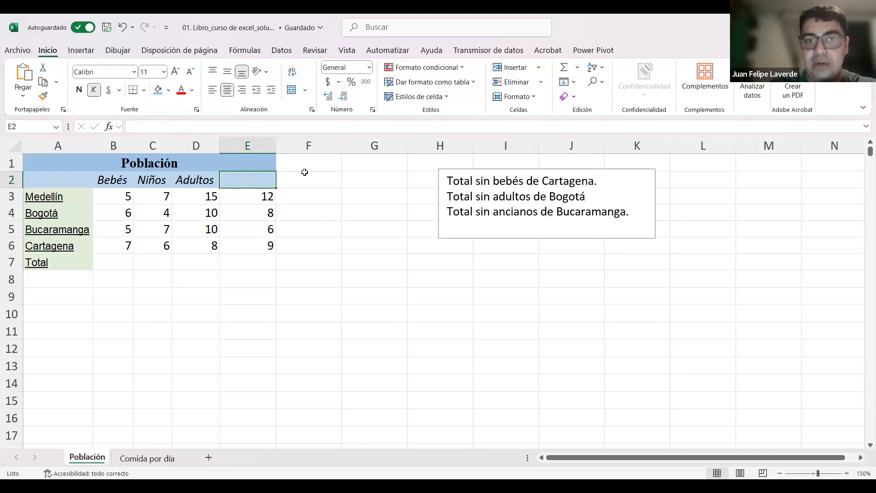
click(320, 228)
double_click(279, 145)
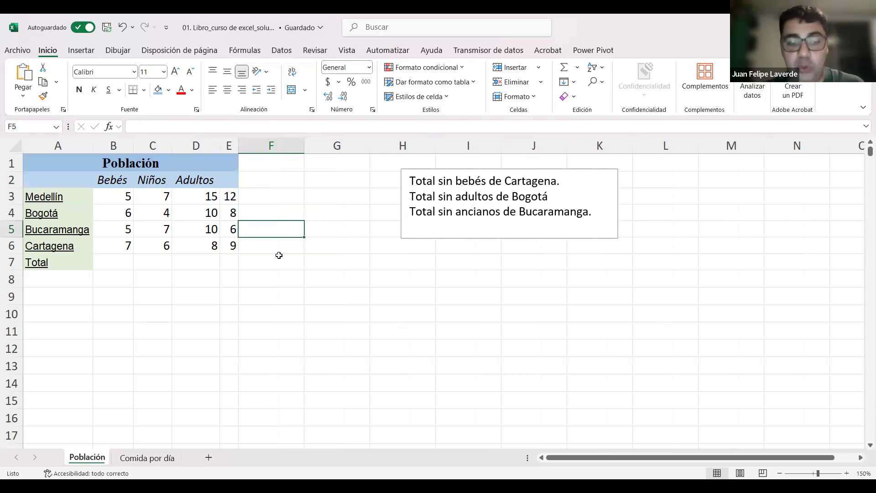
key(ctrl+z)
key(ctrl+z)
click(293, 192)
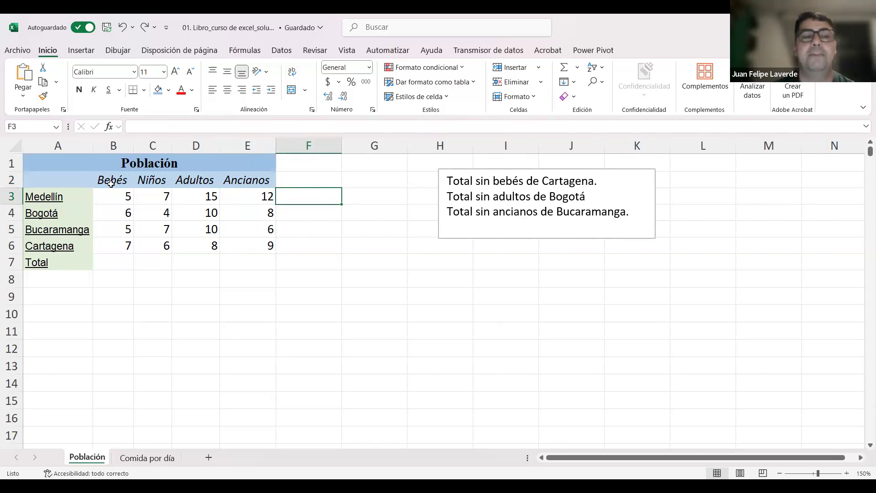
Step: Select the population table A1:E7 starting from its merged title and apply all borders (Todos los bordes)
click(89, 161)
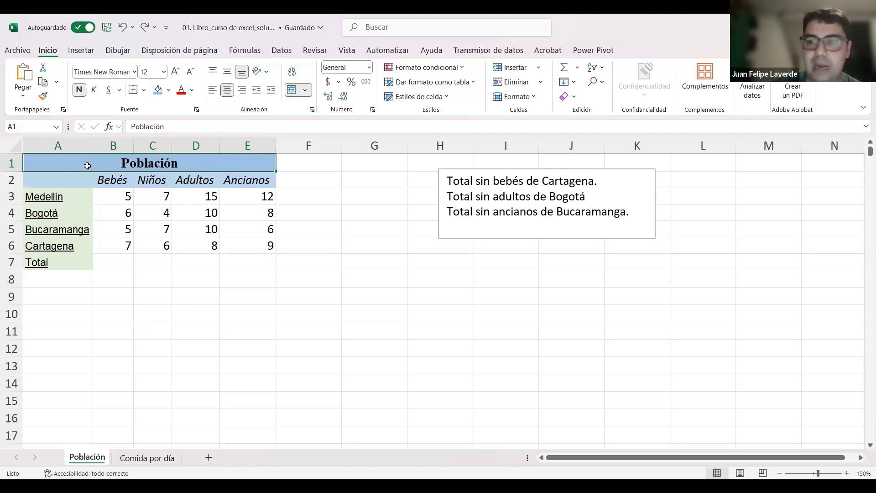
click(323, 240)
click(109, 163)
drag(109, 164, 129, 273)
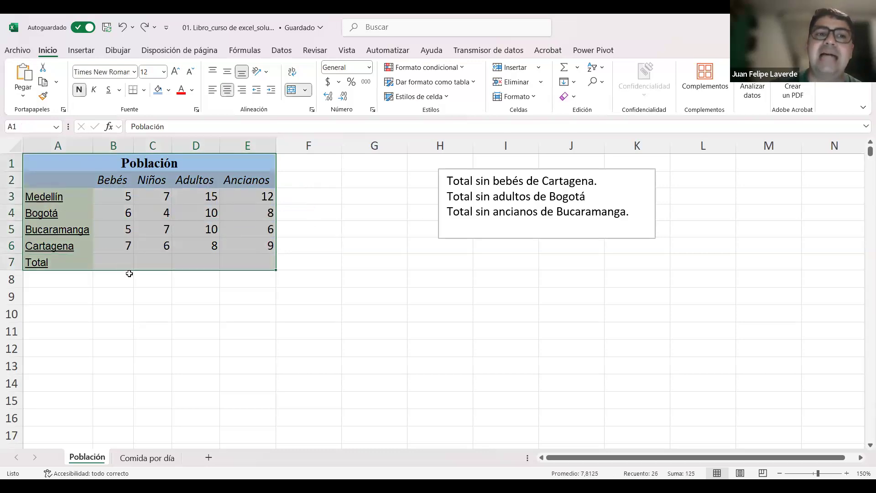
key(Right)
drag(220, 165, 217, 258)
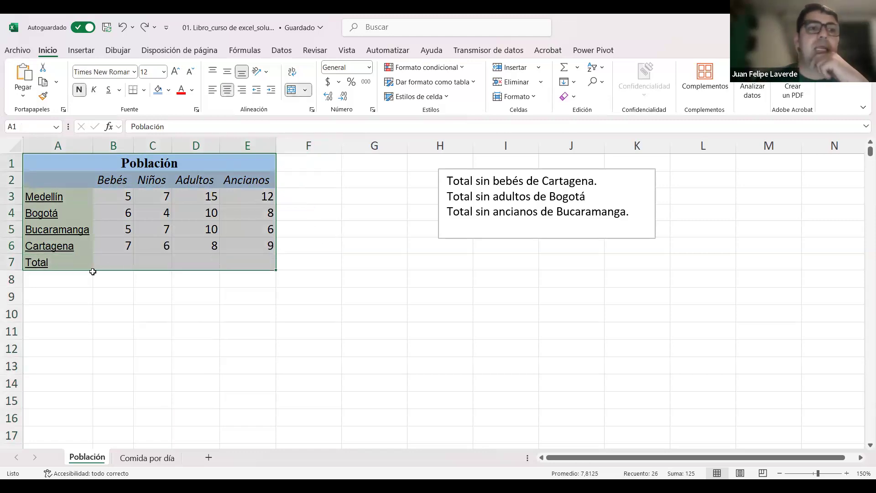
click(144, 90)
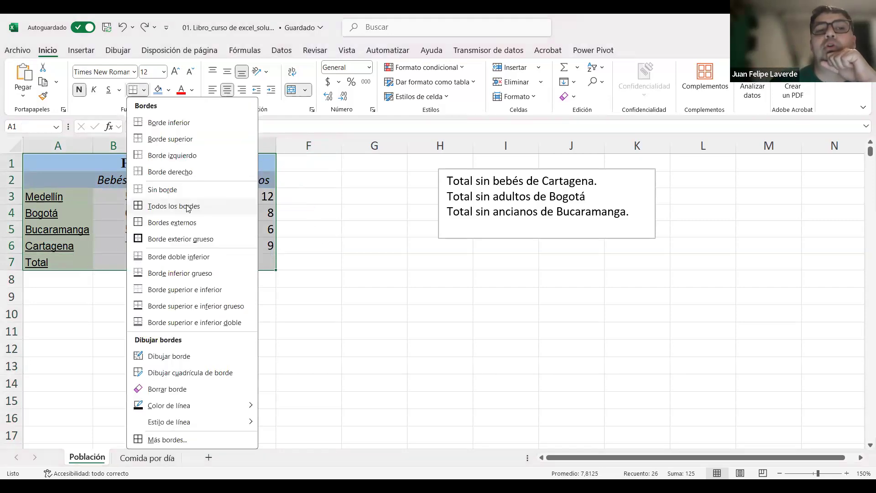
click(186, 205)
click(190, 330)
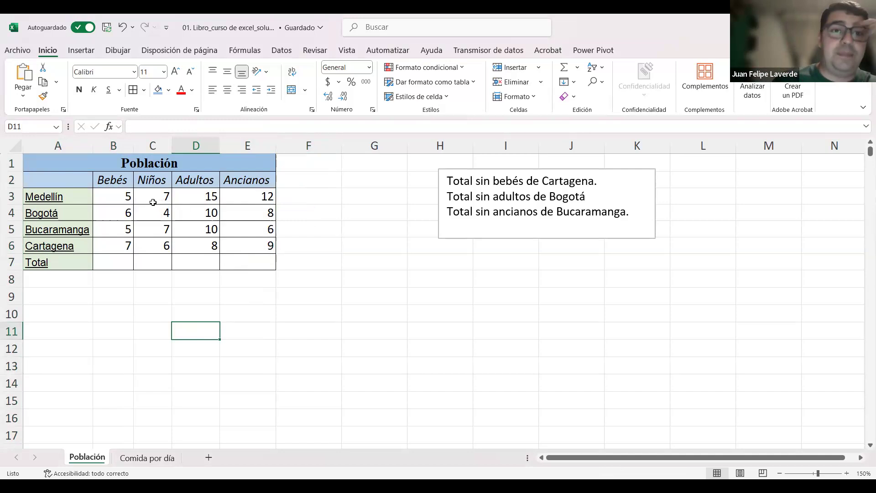
Step: Select column A and the table range A1:E7 in turn, and undo the borders on the table
click(58, 146)
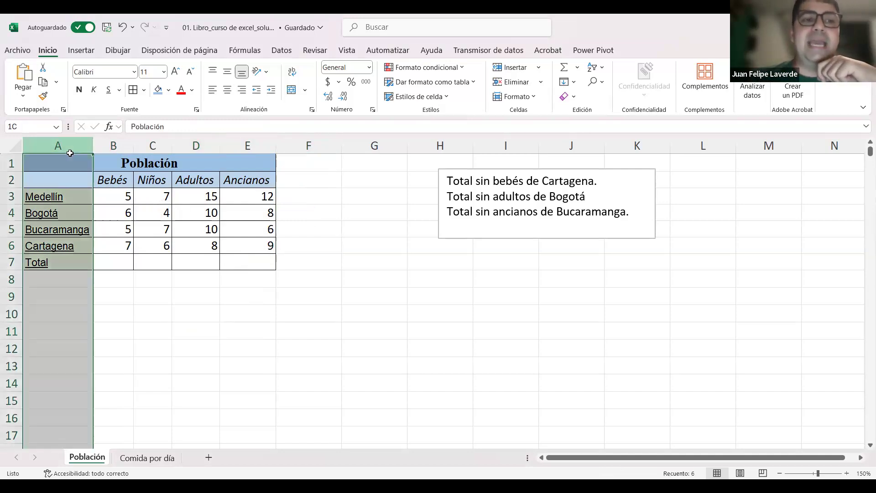
click(226, 326)
drag(183, 163, 256, 263)
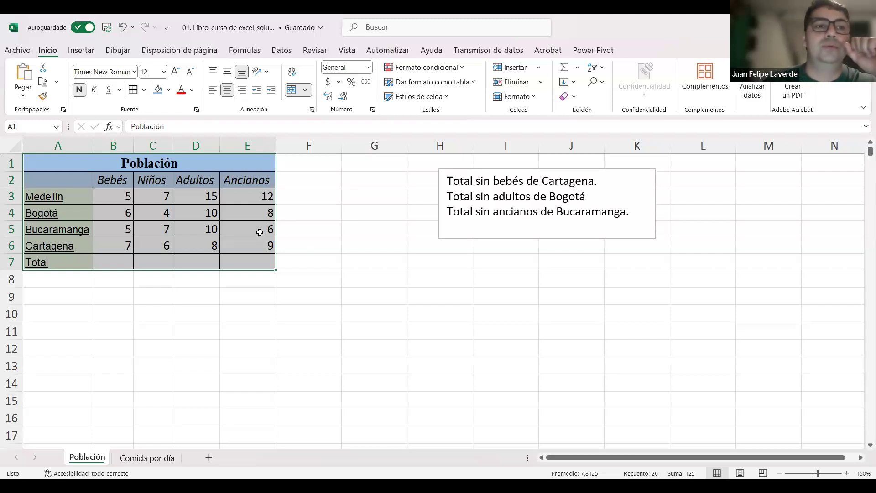
click(292, 223)
key(ctrl+z)
click(300, 277)
Step: Reapply the Todos los bordes option to the whole population table A1:E7
drag(183, 165, 188, 264)
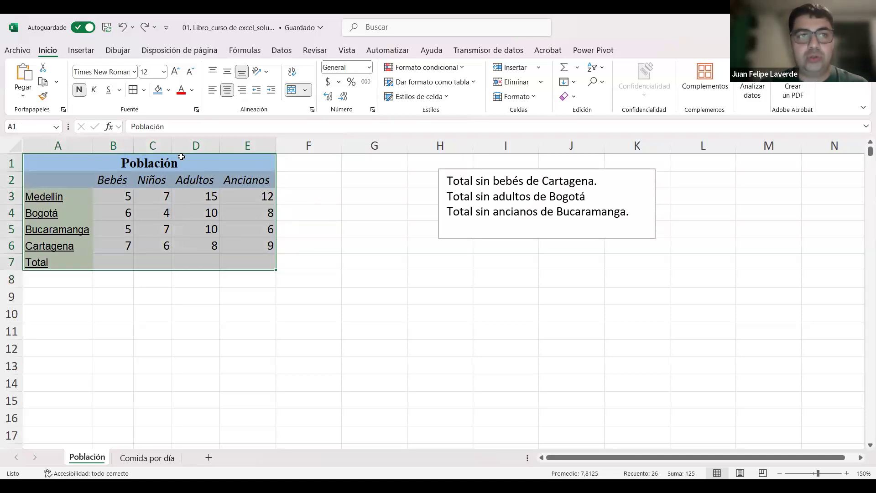
click(145, 91)
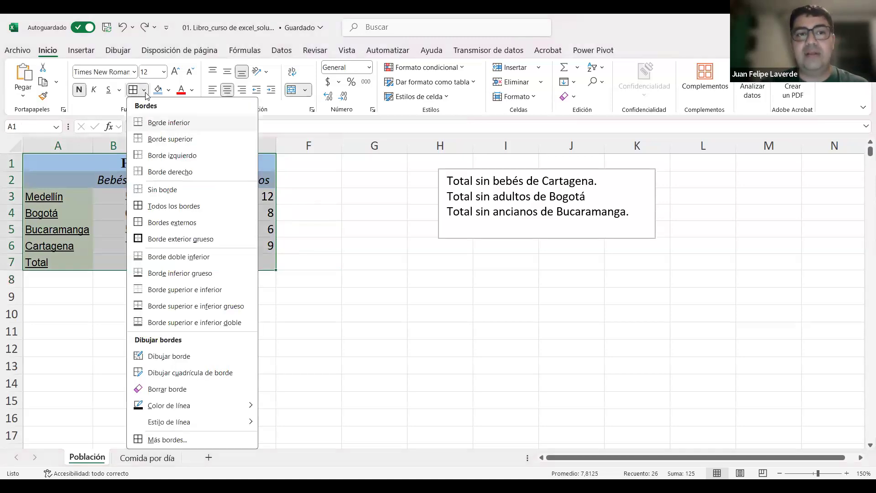
click(186, 209)
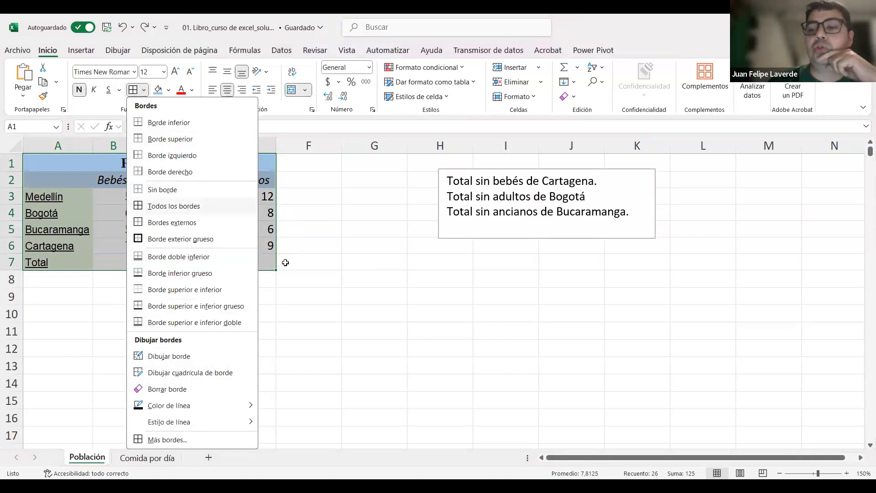
click(361, 349)
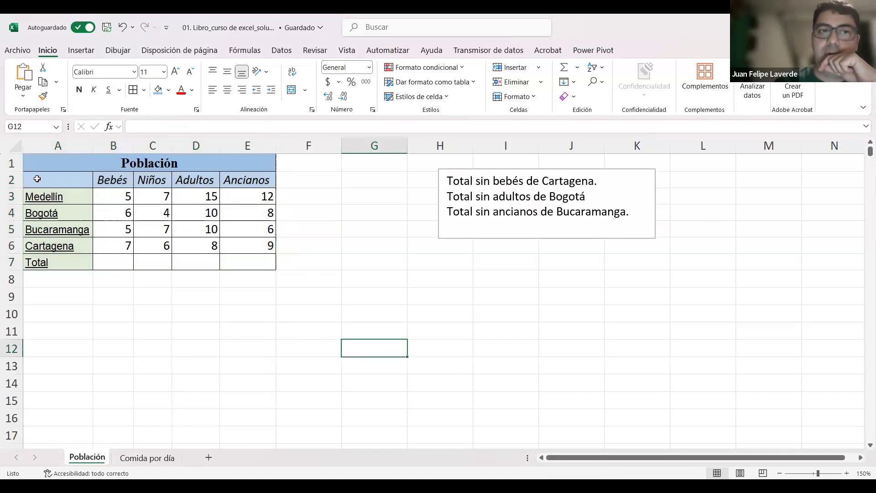
Step: Practise selecting the bordered table A1:E7 from the merged title cell, clearing the selection each time
drag(82, 169, 249, 264)
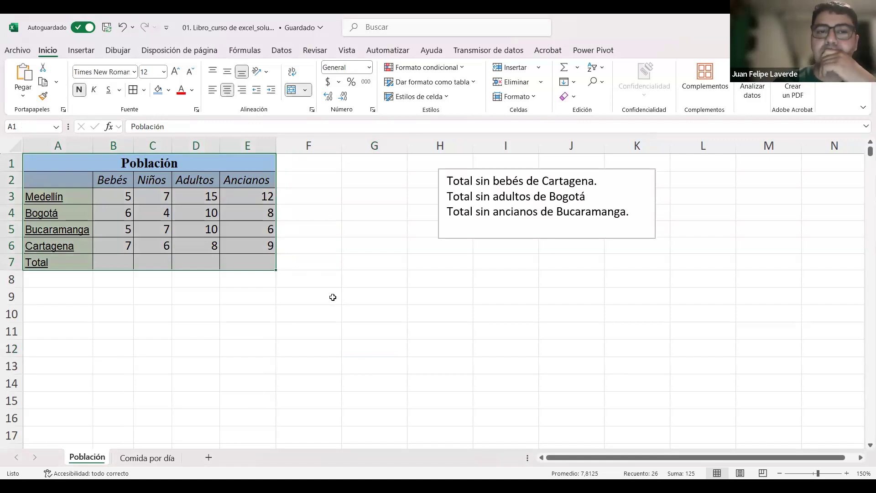
click(169, 293)
drag(71, 162, 194, 268)
click(159, 293)
drag(78, 163, 196, 266)
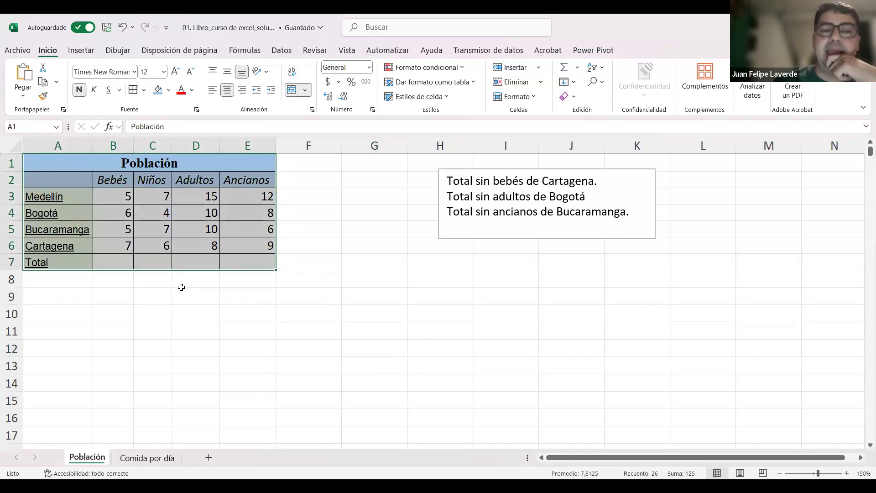
click(235, 311)
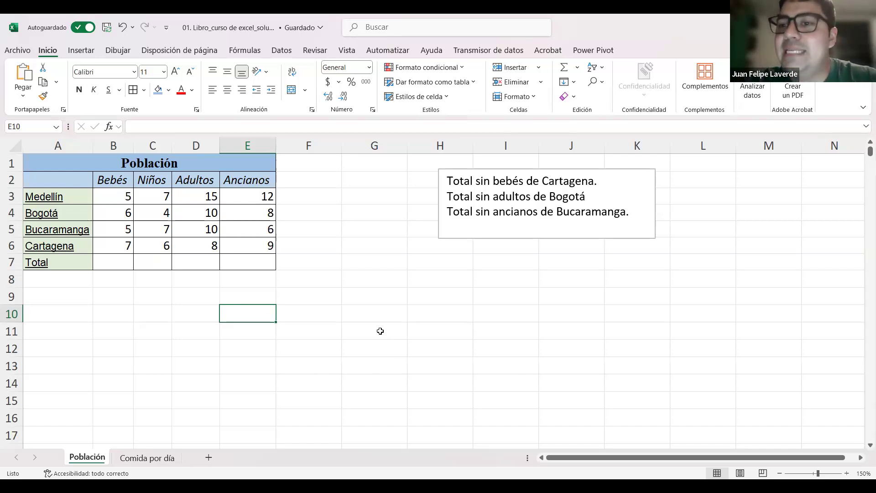
click(219, 163)
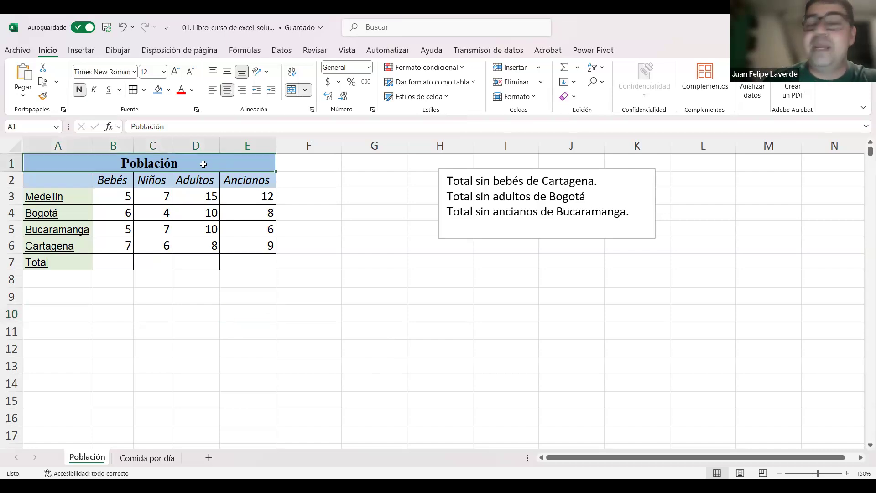
click(374, 445)
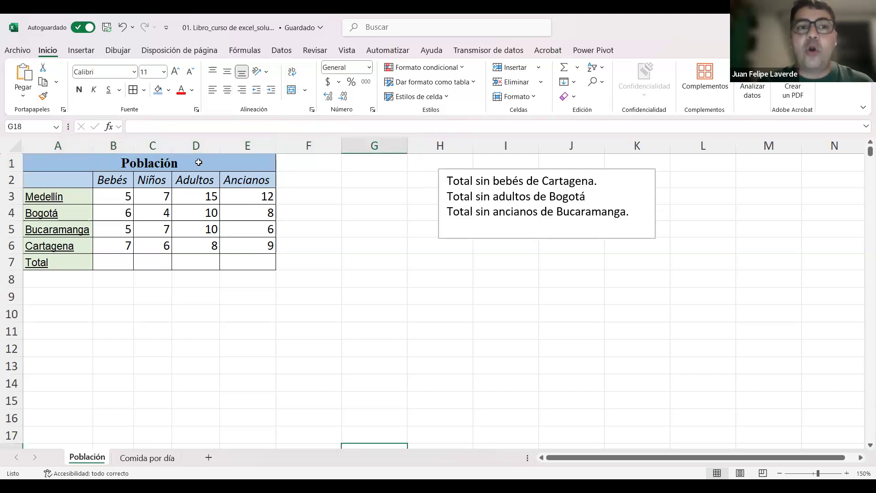
click(190, 163)
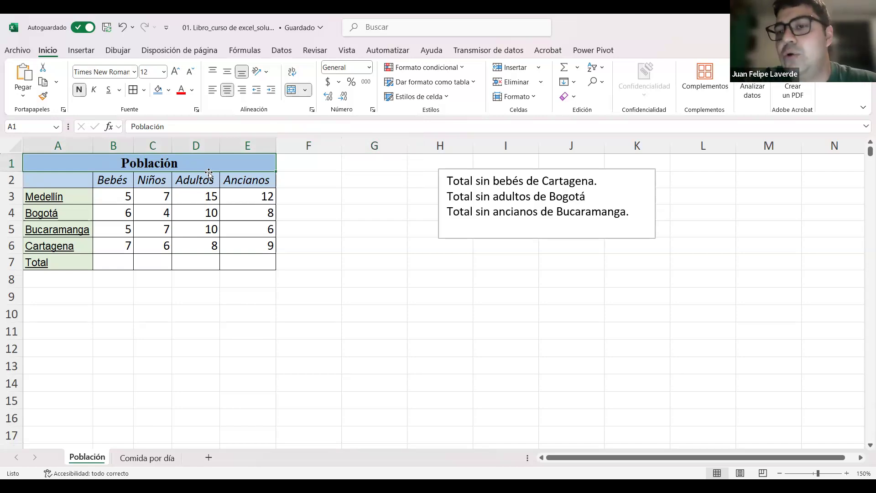
click(397, 281)
Step: Extend the selection row by row from the Población title down to the Total row, and deselect the table
click(171, 161)
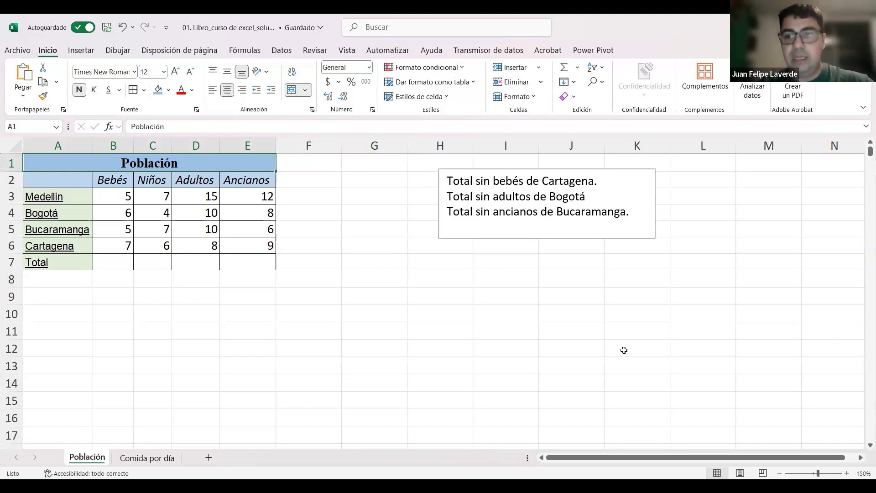
key(shift+Down)
key(shift+Down)
key(shift+space)
key(Up)
key(shift+Down)
key(shift+Down)
key(shift+Down)
key(shift+Down)
key(shift+Down)
key(shift+Down)
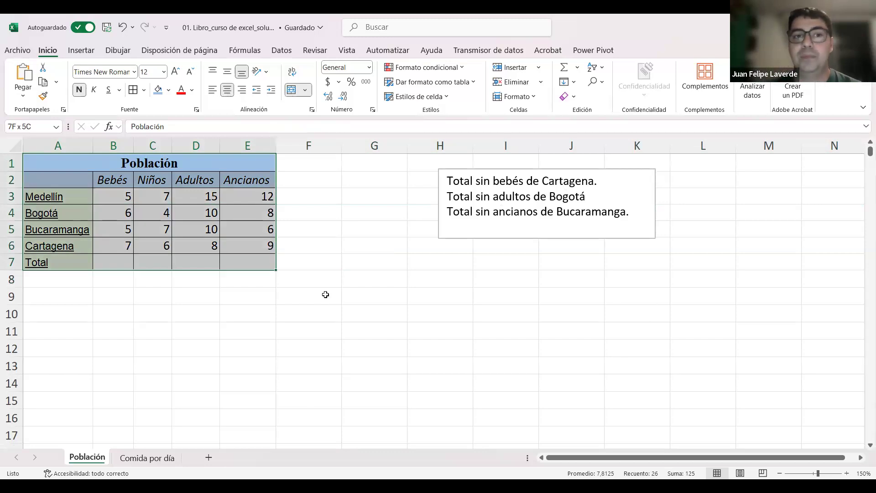
click(324, 295)
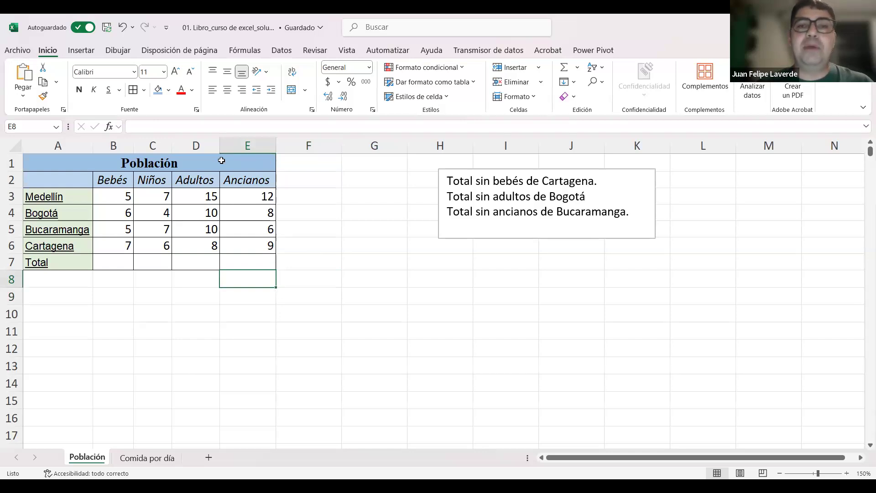
Step: Select A1:E7 by extending downward from the merged title cell, and return to A1 alone
click(224, 161)
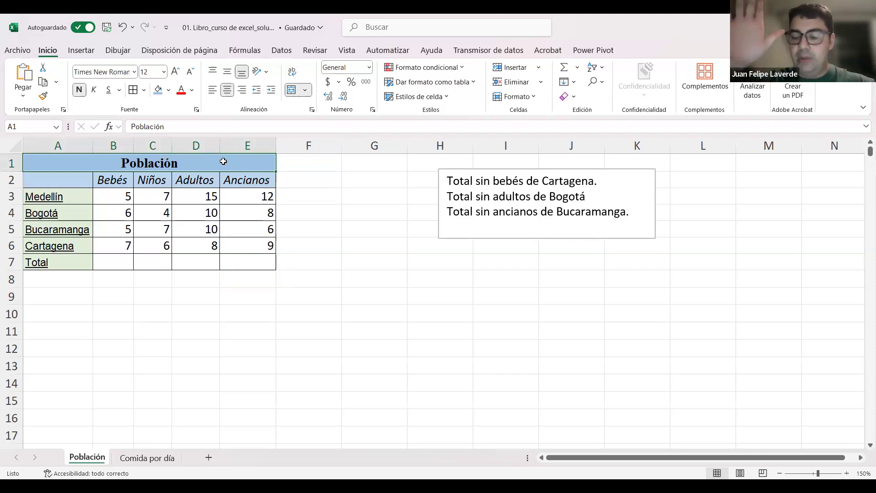
key(shift+Down)
key(shift+Down)
key(shift+Down)
key(shift+Down)
key(shift+Down)
key(shift+Down)
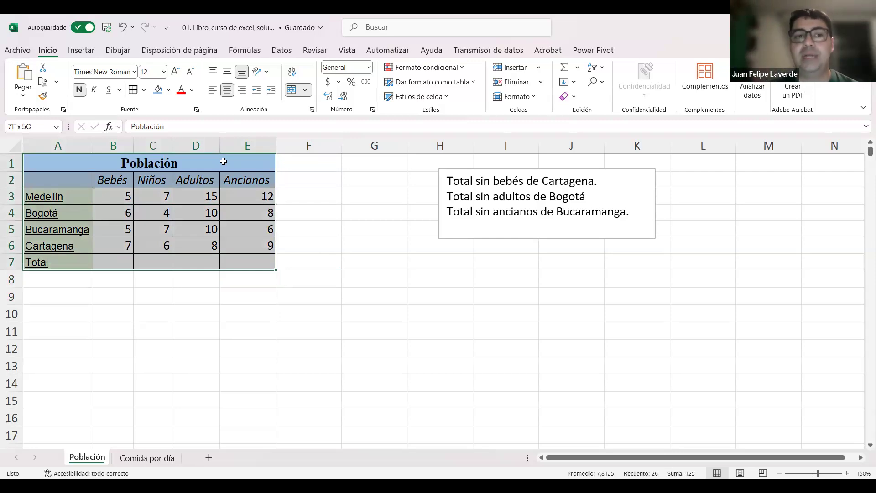
key(Down)
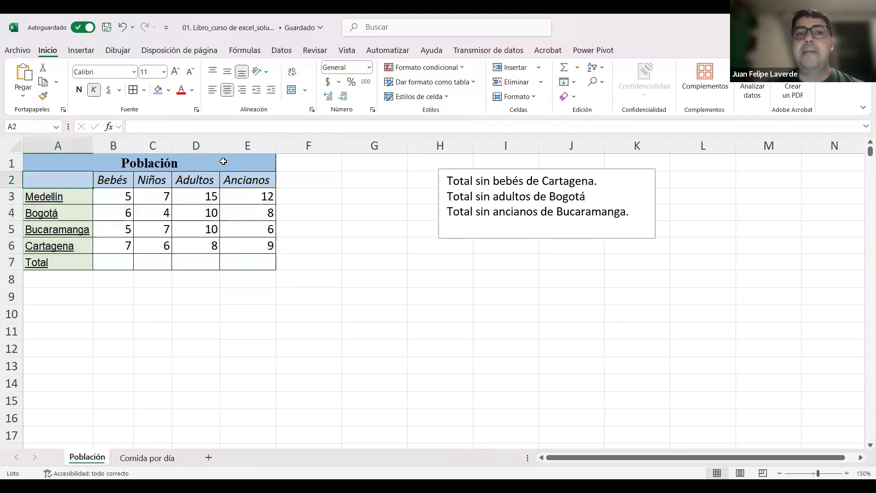
key(Up)
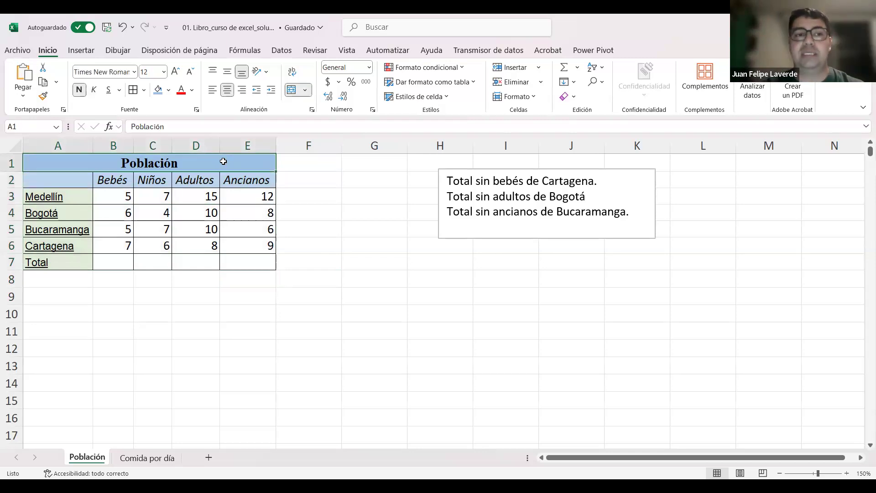
Step: Move down to the city rows and jump between the edges of the data block, ending on Medellín in A3
key(Down)
key(Down)
key(ctrl+Right)
key(ctrl+Down)
key(ctrl+Left)
key(Down)
key(ctrl+Right)
key(ctrl+Left)
key(ctrl+Up)
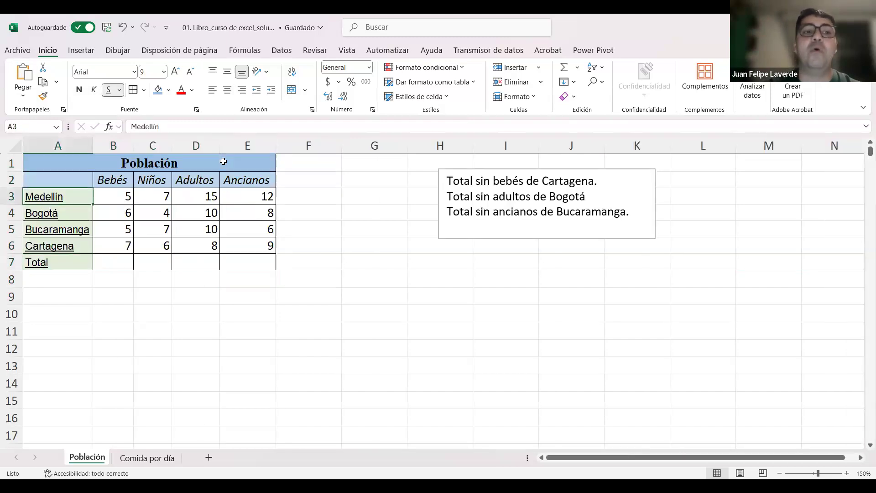
Step: Jump around the edges of the data block from A3, finishing on Cartagena in A6
key(ctrl+Right)
key(ctrl+Down)
key(ctrl+Left)
key(ctrl+Up)
key(ctrl+Right)
key(ctrl+Down)
key(ctrl+Left)
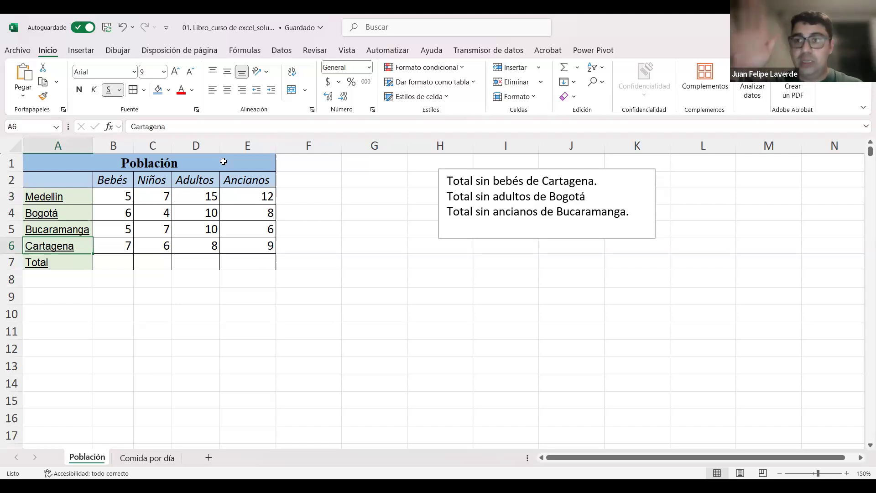
Step: Jump along the data edges to the Bebés header in B2, and move back to the Población title in A1
key(ctrl+Right)
key(ctrl+Up)
key(ctrl+Left)
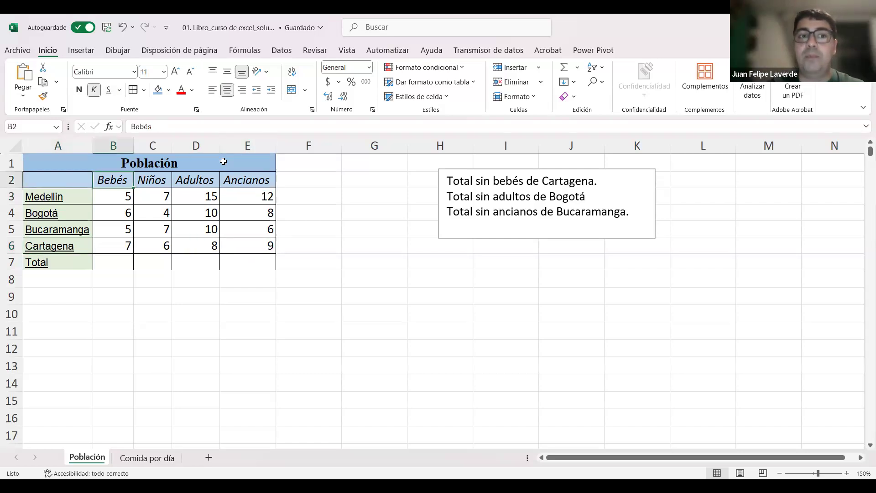
key(ctrl+Down)
key(Up)
key(Left)
key(Up)
key(Up)
key(Up)
key(Up)
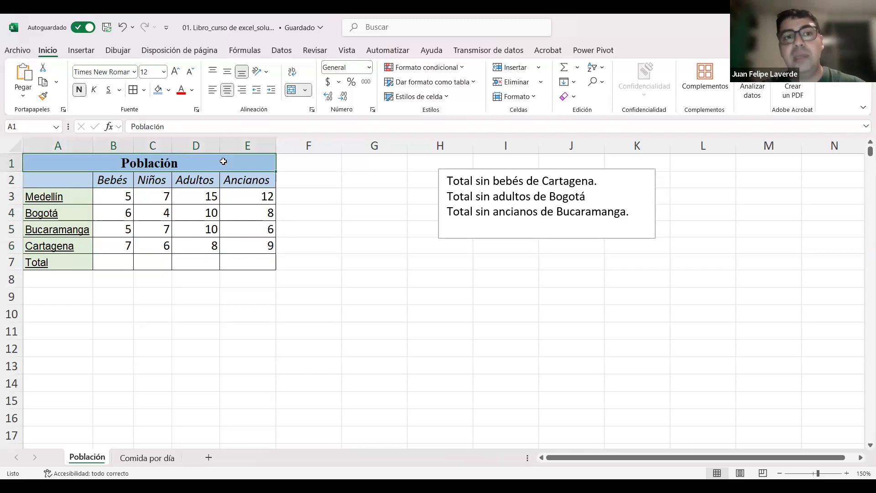
Step: Extend the selection from the Población title down the whole table to A1:E7, and return to A1 alone
key(ctrl+shift+Down)
key(ctrl+shift+Down)
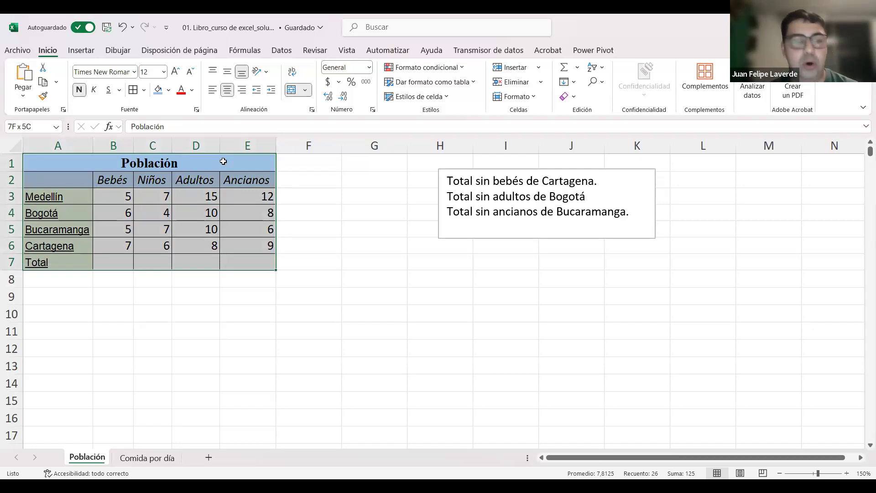
click(223, 161)
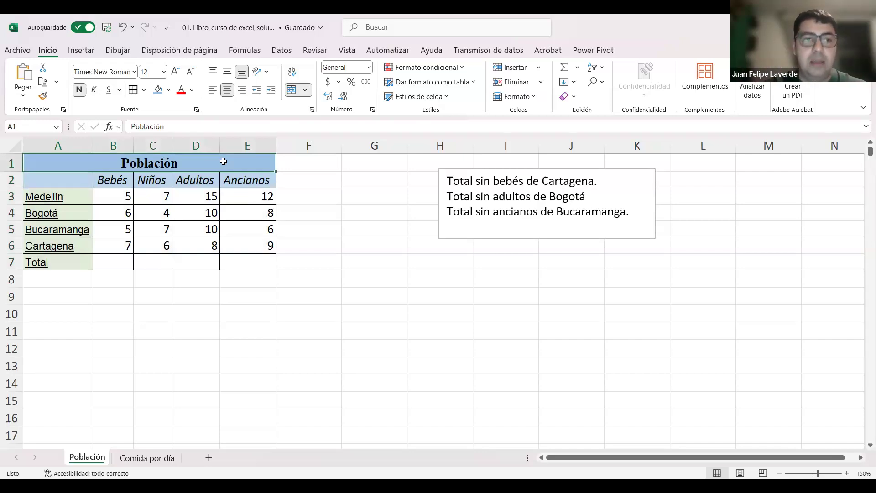
Step: Select the full columns A to E from the title cell, examine how far down the selection reaches, and deselect them
key(ctrl+space)
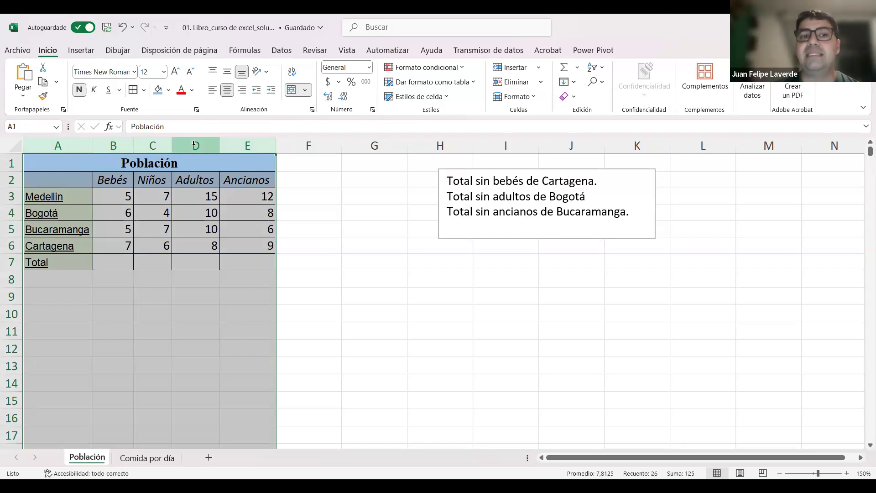
scroll(254, 246, down, 9)
scroll(210, 282, down, 20)
scroll(164, 297, down, 20)
scroll(161, 296, down, 4)
scroll(161, 296, up, 14)
scroll(161, 296, down, 7)
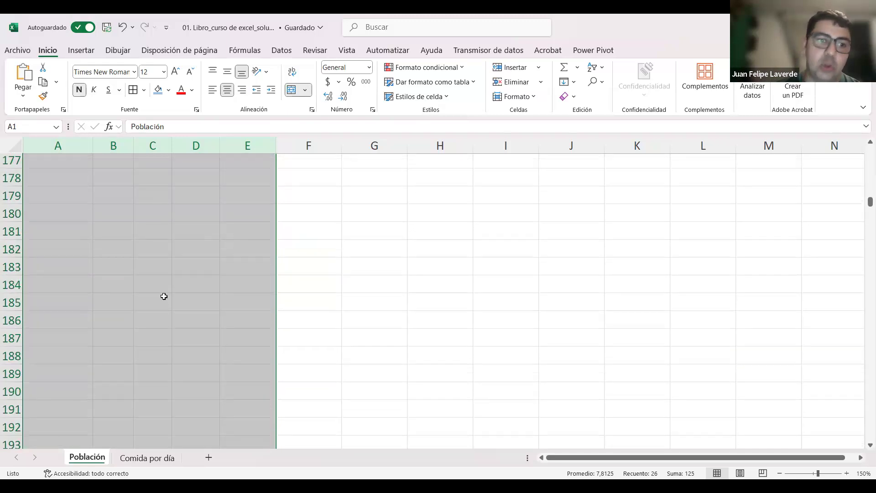
scroll(165, 294, up, 9)
scroll(166, 288, up, 20)
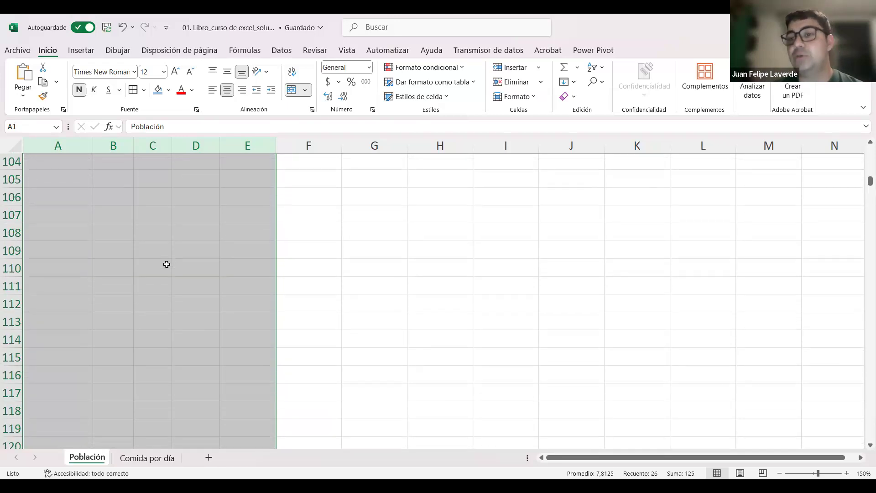
scroll(167, 264, up, 12)
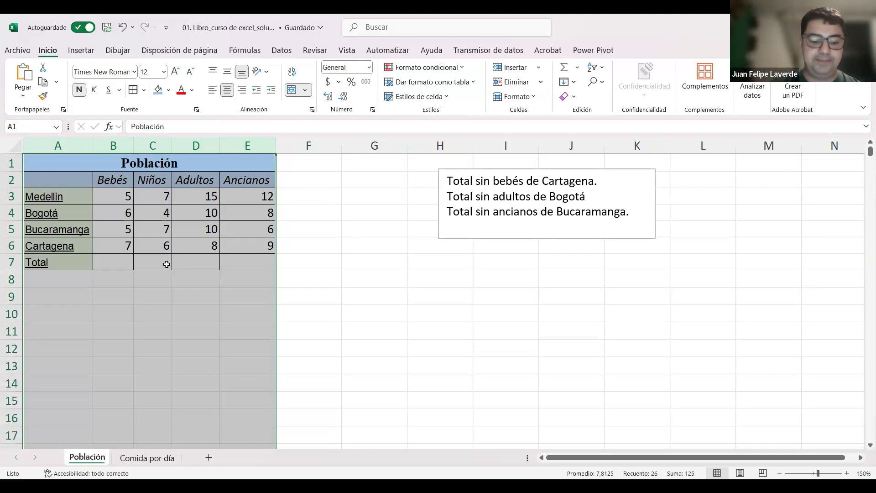
click(302, 266)
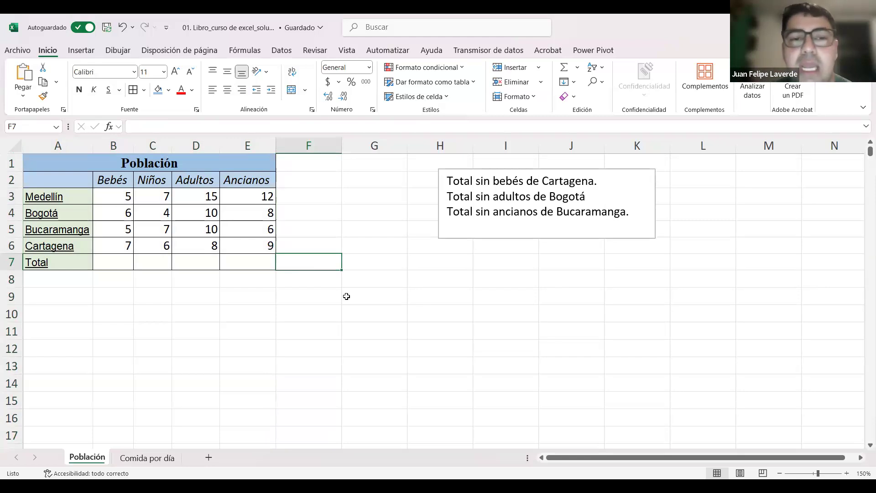
Step: Move the active cell from the empty area beside the table to the Medellín Bebés value in B3
click(117, 195)
drag(212, 255, 253, 258)
click(410, 262)
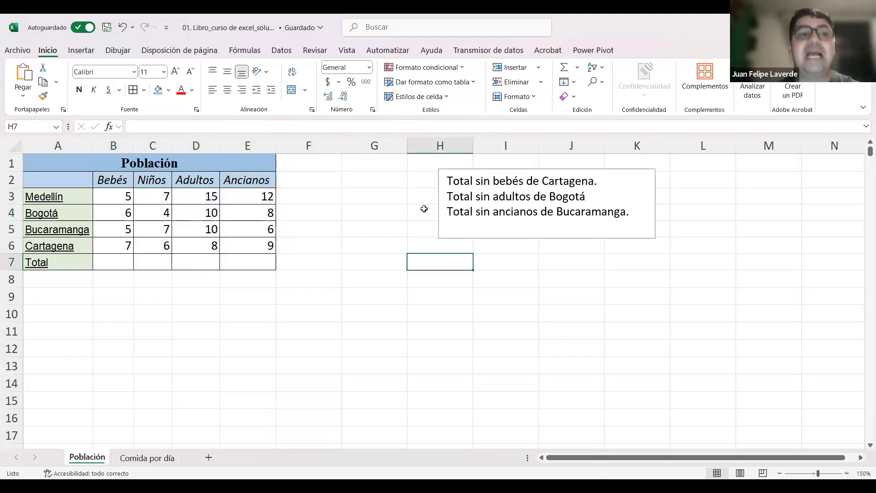
key(Left)
key(Left)
key(Left)
key(Left)
key(Left)
key(Left)
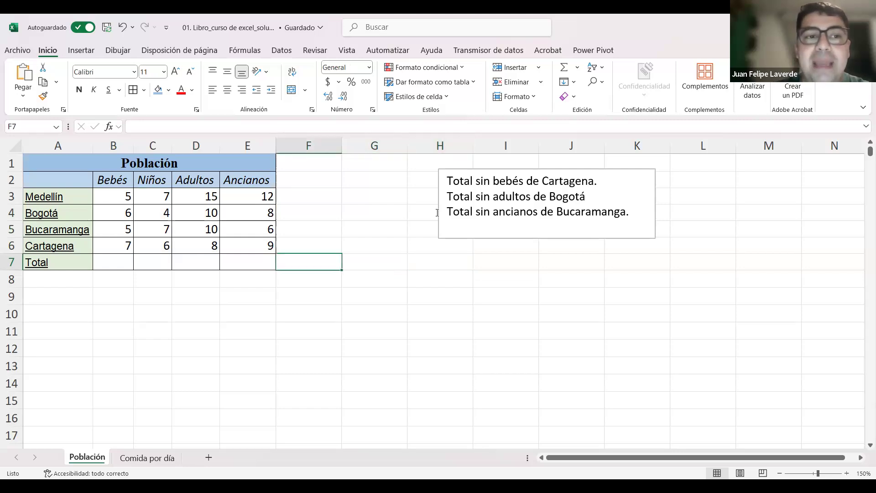
key(Up)
key(Up)
key(Up)
key(Up)
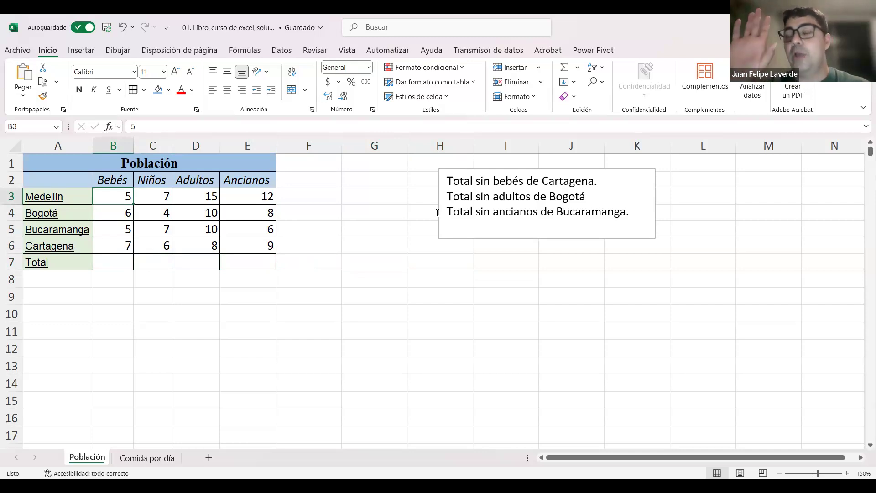
Step: Extend the selection cell by cell from B3 to cover B3:E6, and return to B3 alone
key(shift+Right)
key(shift+Right)
key(shift+Right)
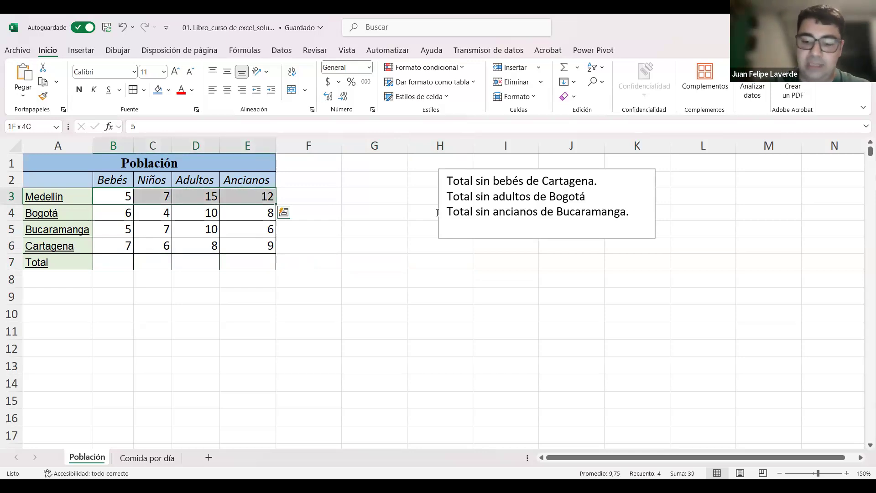
key(shift+Down)
key(shift+Down)
key(shift+Down)
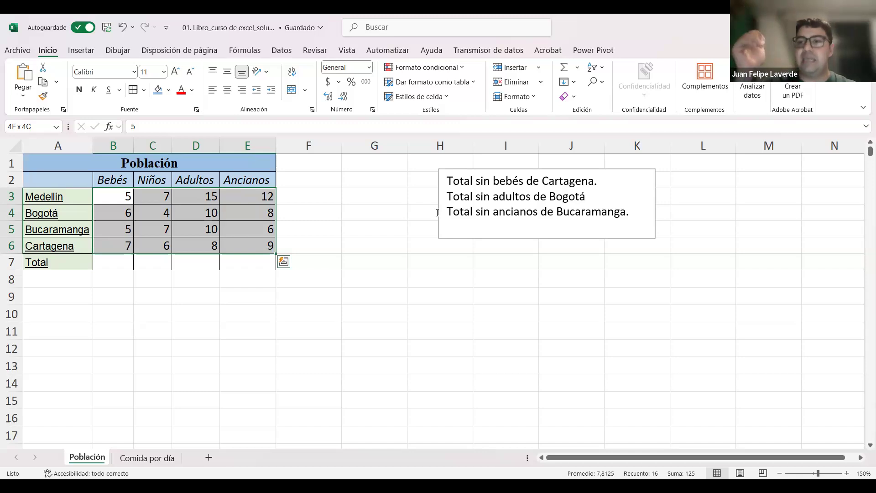
key(Down)
key(Up)
key(Down)
key(Up)
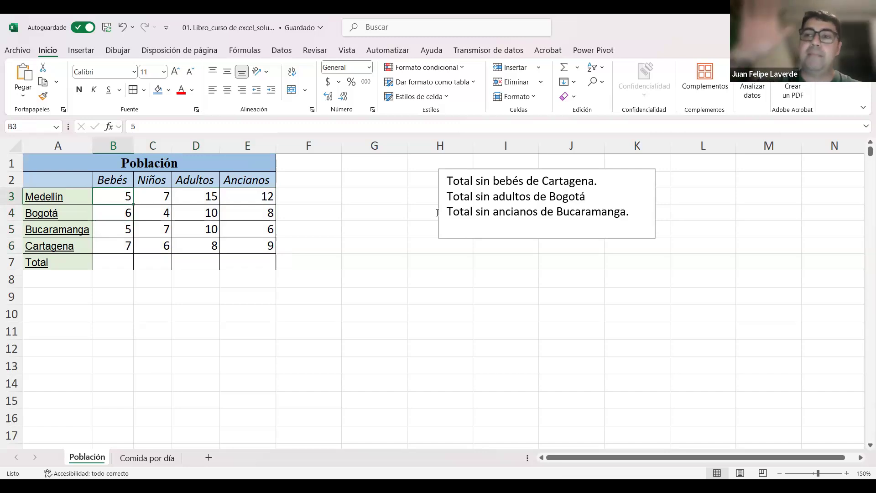
Step: Select the population values in B3:E6 and center them horizontally
key(shift+Right)
key(shift+Right)
key(shift+Right)
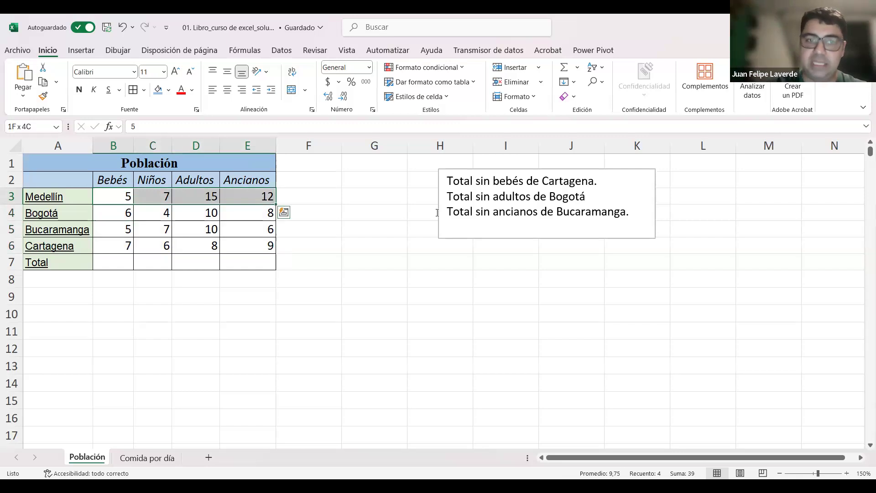
key(ctrl+shift+Down)
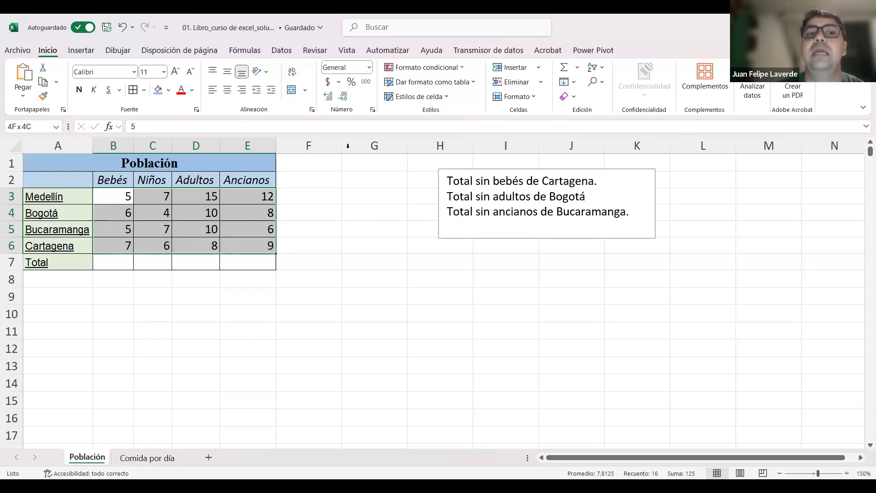
key(alt+o)
key(a)
key(c)
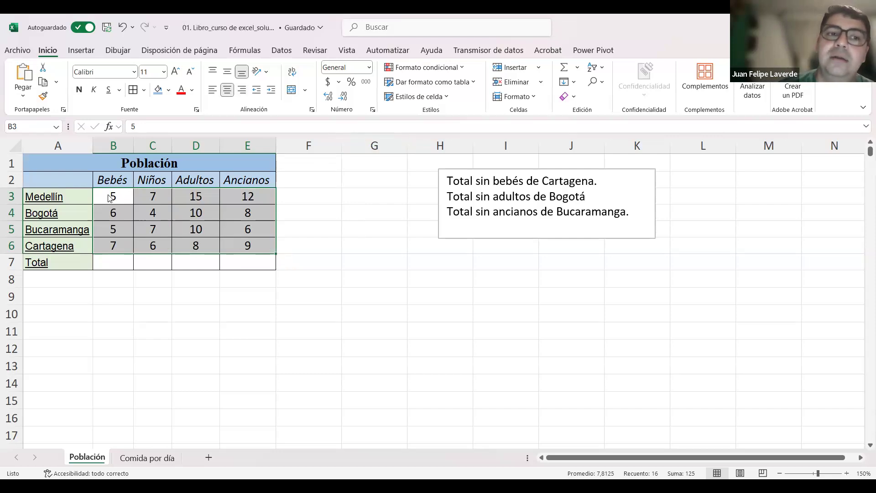
Step: Format the values in B3:E6 to show one decimal place, and deselect the range
click(329, 98)
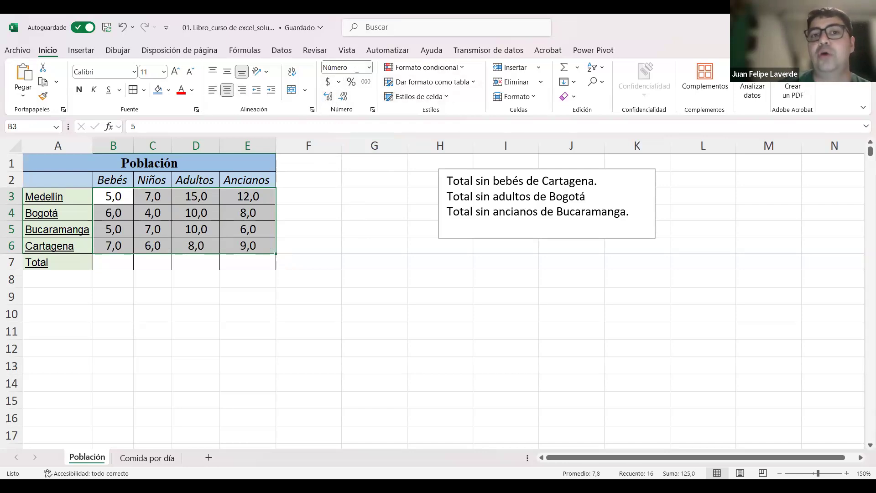
click(328, 99)
click(345, 98)
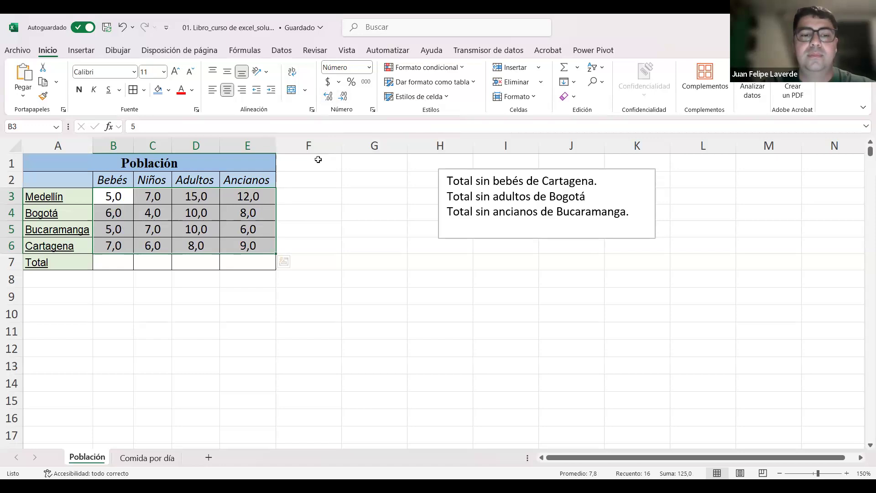
click(342, 283)
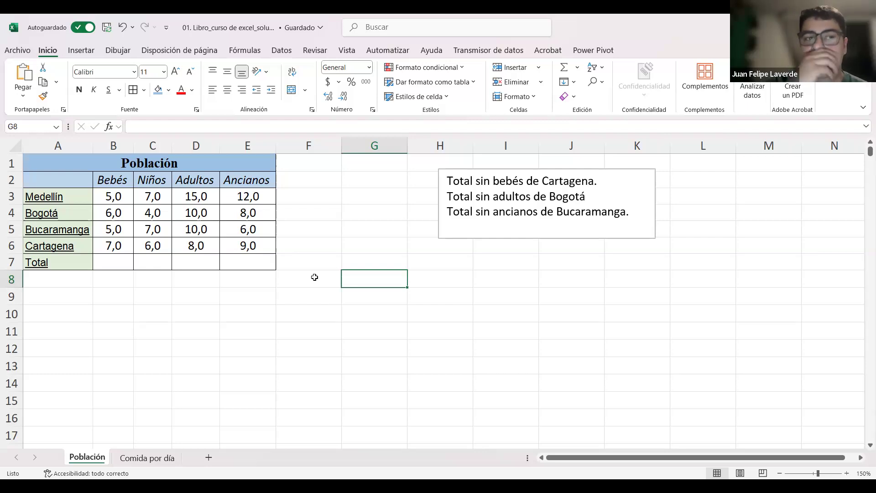
Step: Enter the column header Total in F2, beside the Ancianos header
click(312, 181)
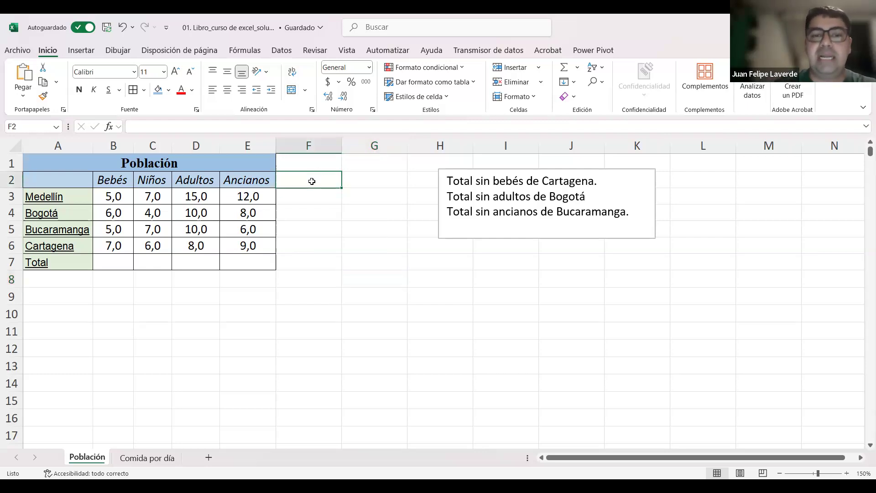
text(Total)
key(Return)
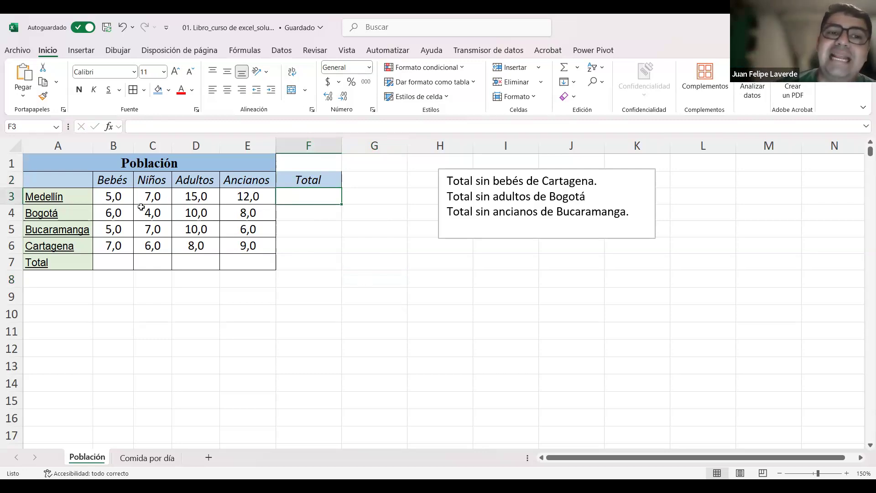
click(127, 201)
click(214, 207)
click(139, 201)
click(127, 225)
click(236, 225)
click(228, 210)
click(143, 198)
click(127, 212)
click(227, 215)
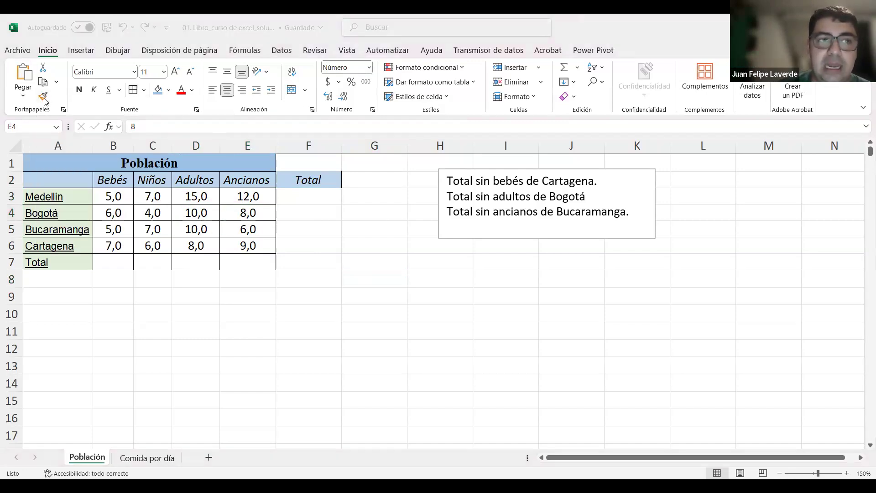
Step: Try copying the formatting of D4 onto the Total column cells F3:F7, undo it, and cancel the pending copy
drag(316, 194, 318, 266)
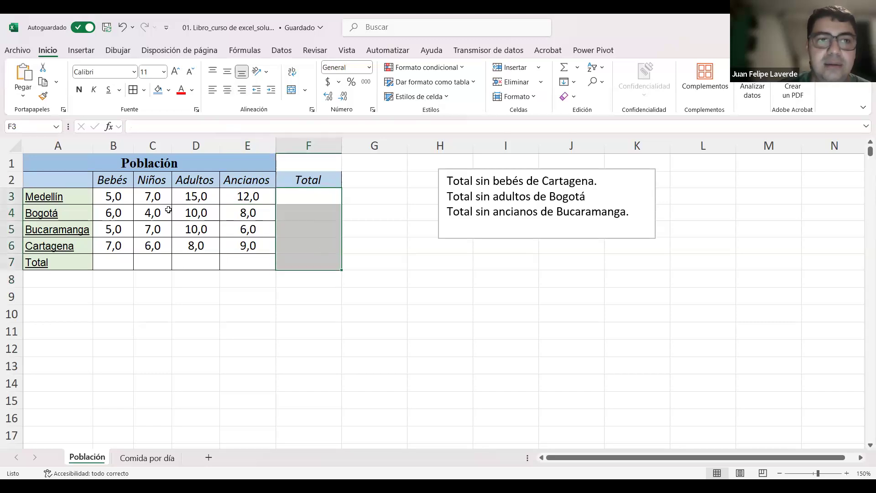
click(196, 212)
click(43, 96)
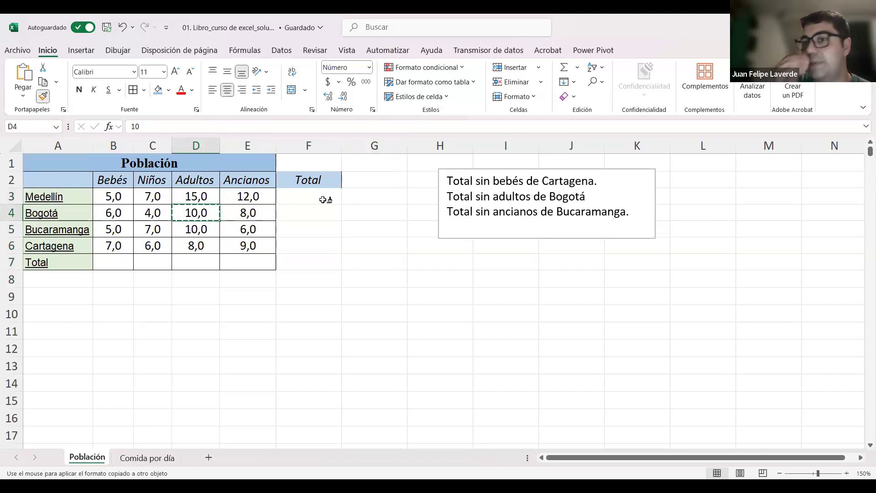
drag(309, 194, 308, 260)
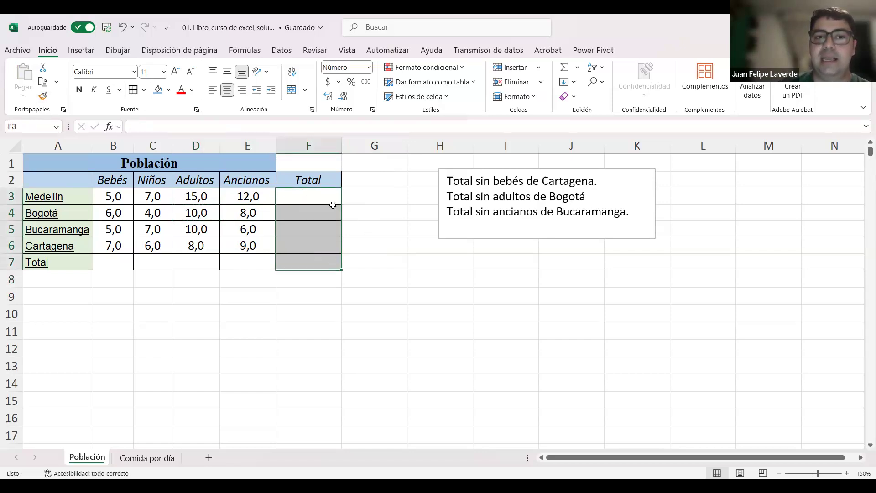
click(379, 233)
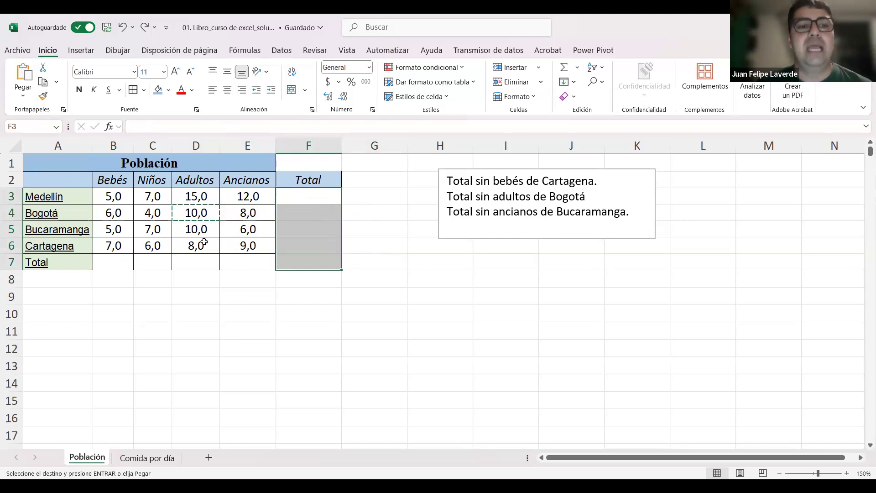
click(232, 279)
click(186, 290)
click(200, 263)
click(197, 278)
key(Escape)
click(207, 208)
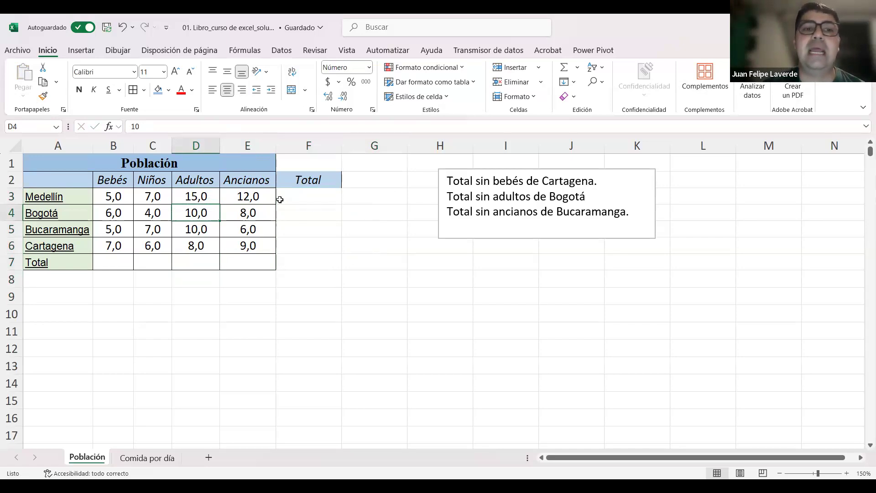
Step: Copy the formatting of the Bogotá Niños cell C4 onto the Total column cells F3:F7
drag(310, 202, 305, 259)
click(327, 297)
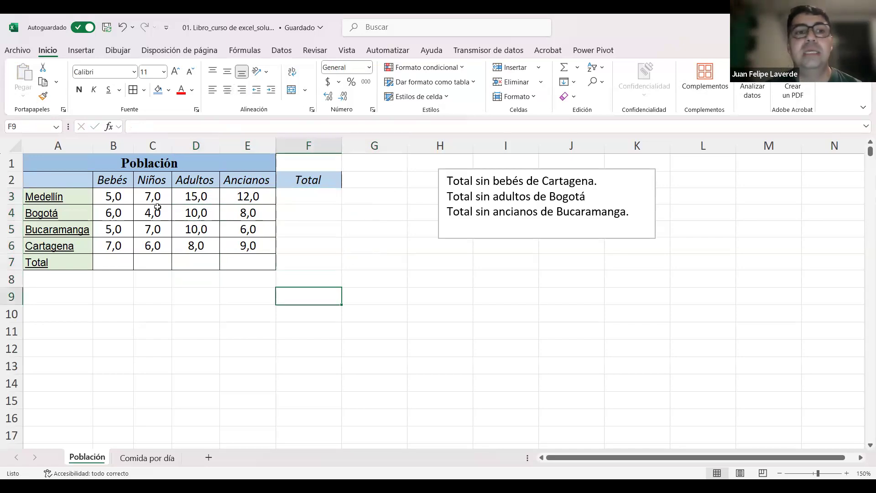
click(156, 211)
double_click(41, 97)
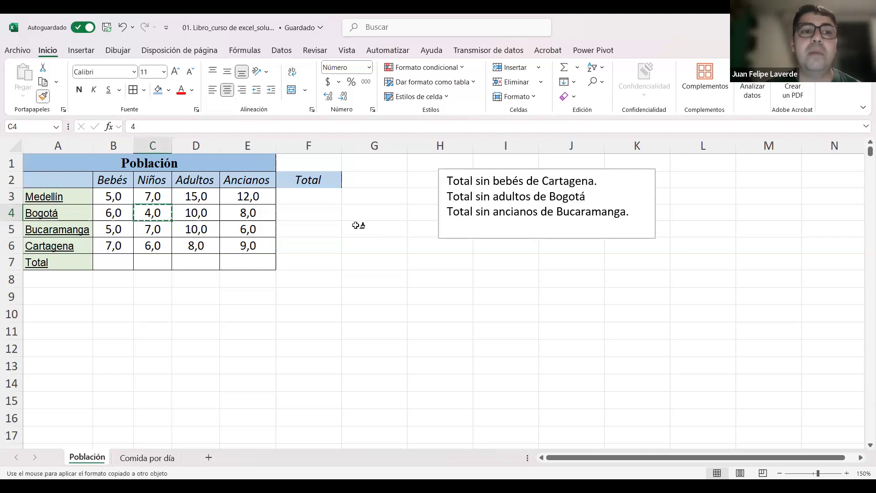
click(307, 194)
drag(307, 196, 308, 262)
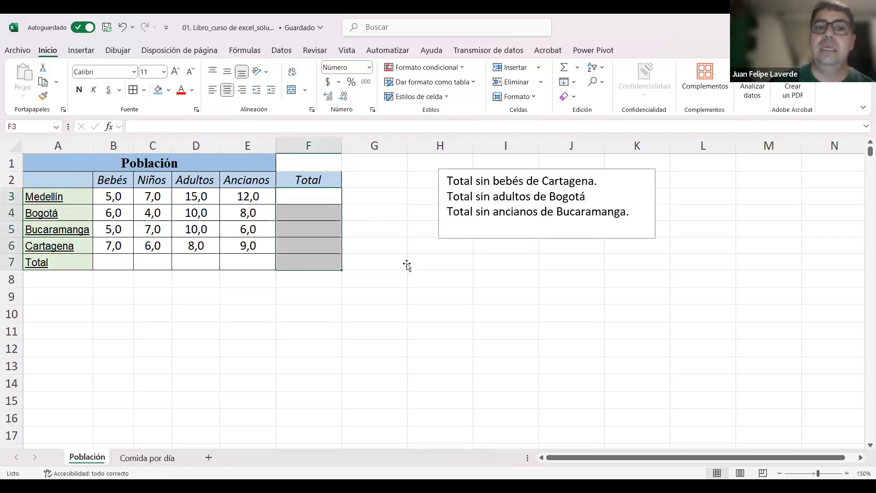
click(407, 264)
Step: Enter 5 in F4 to test the copied number format, and clear the cell again
click(309, 197)
click(309, 209)
text(5)
key(Return)
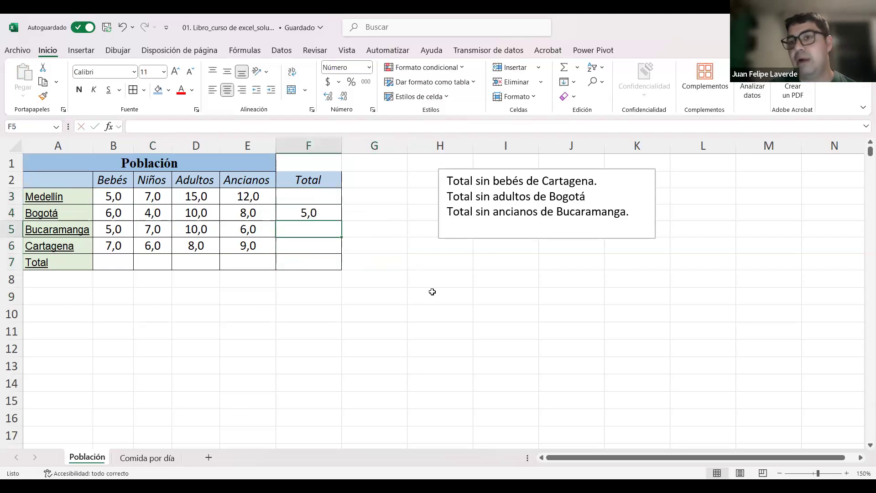
key(Up)
key(Delete)
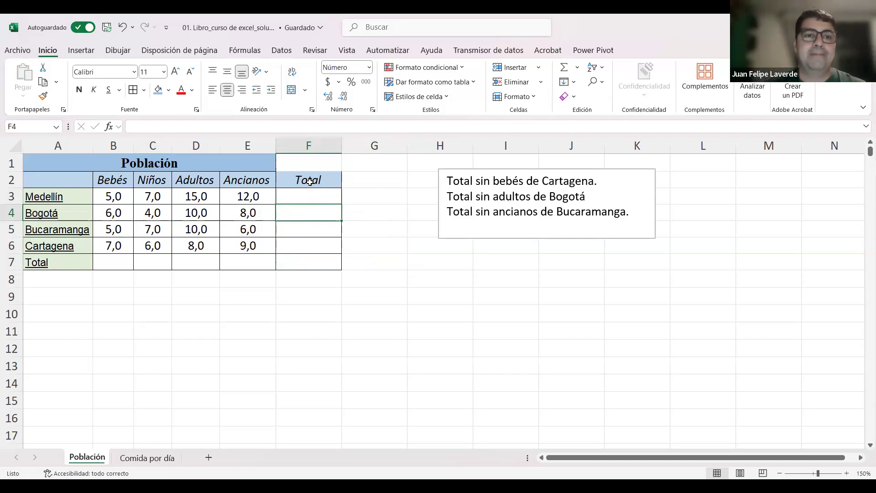
Step: Select along the Medellín row from F3 back toward B3, and return to a single cell at F5
click(360, 231)
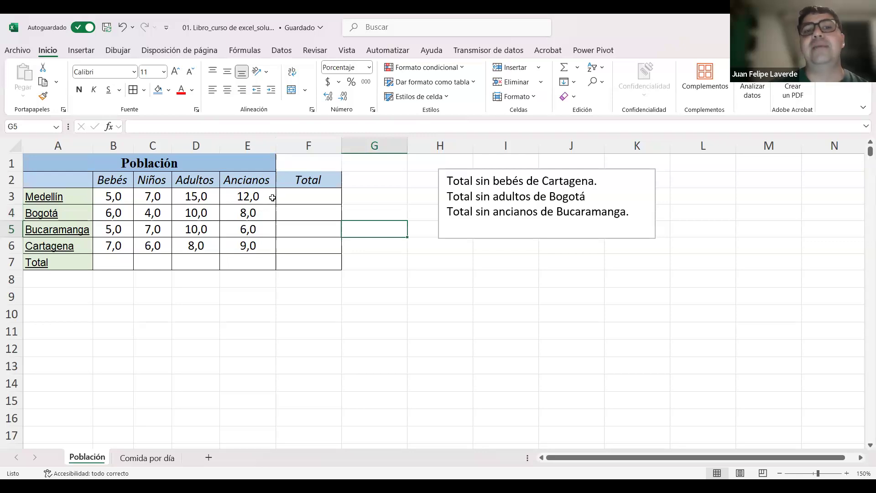
drag(304, 193, 113, 196)
click(313, 196)
drag(312, 196, 123, 195)
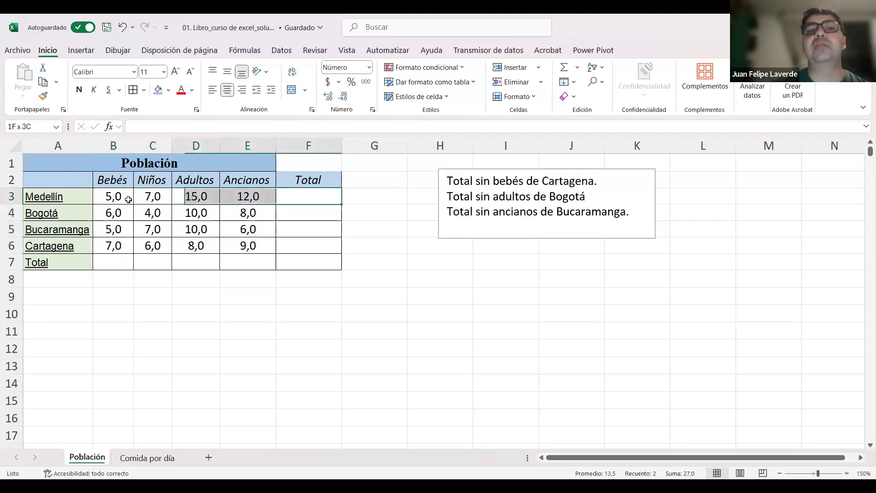
click(314, 233)
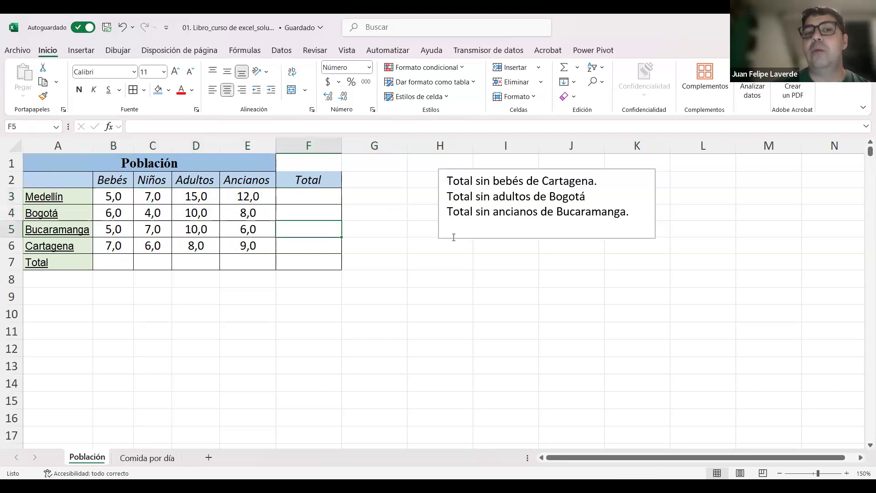
Step: Add up the Medellín row in Total cell F3 with the literal sum +5+7+15+12
key(Up)
key(Up)
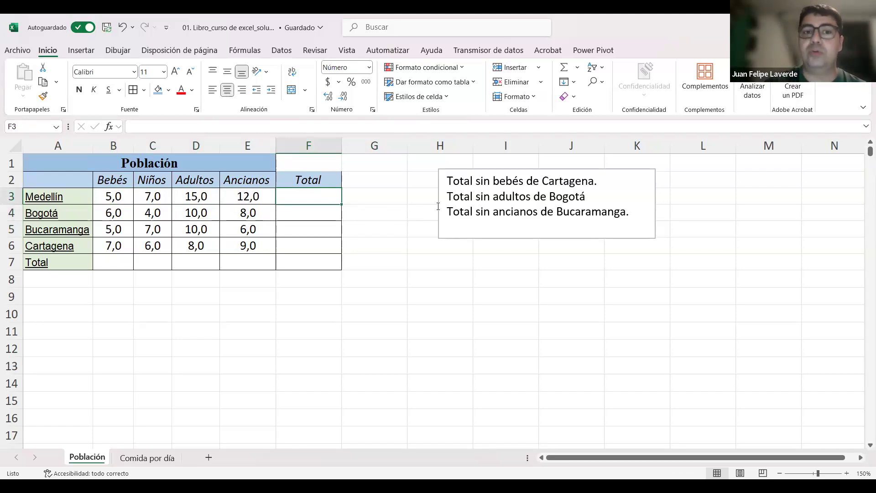
text(+5+7)
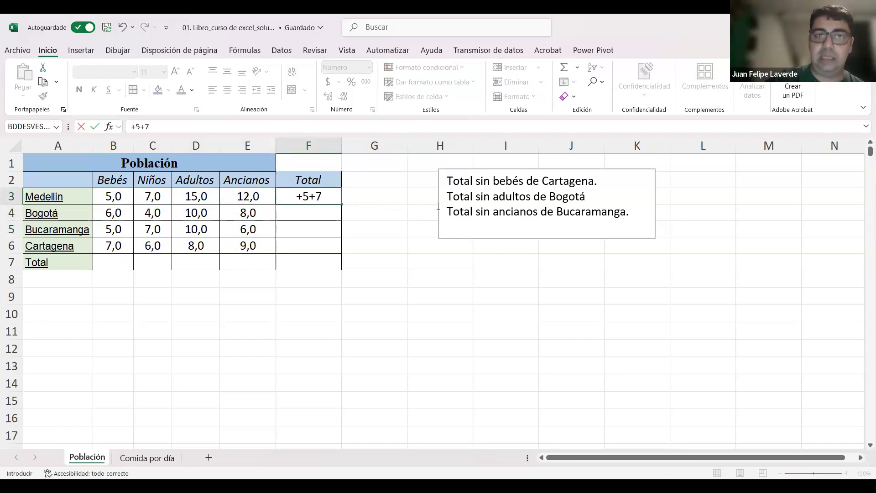
text(+15+12)
key(Return)
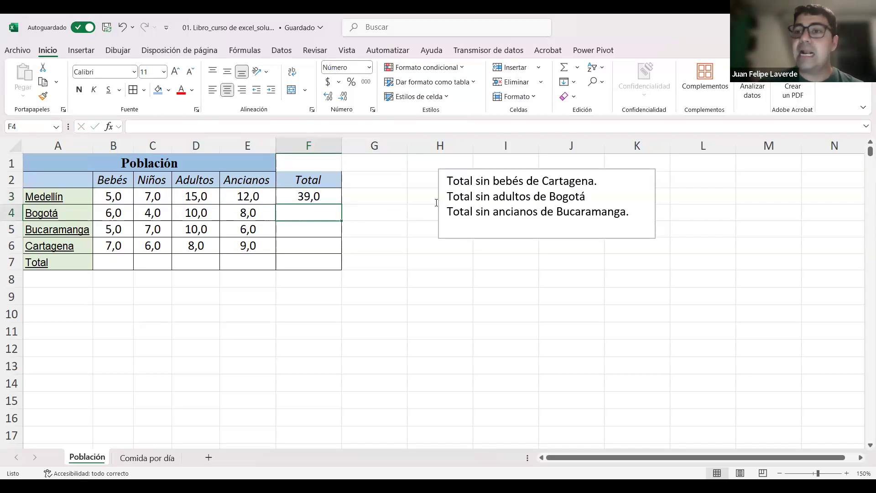
Step: Check the formula stored in F3 and clear the literal sum from the cell
click(335, 196)
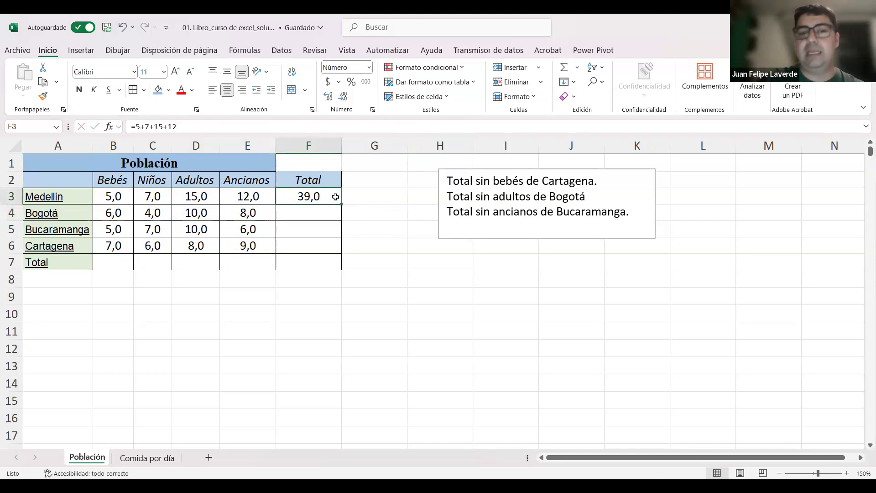
key(Delete)
click(370, 244)
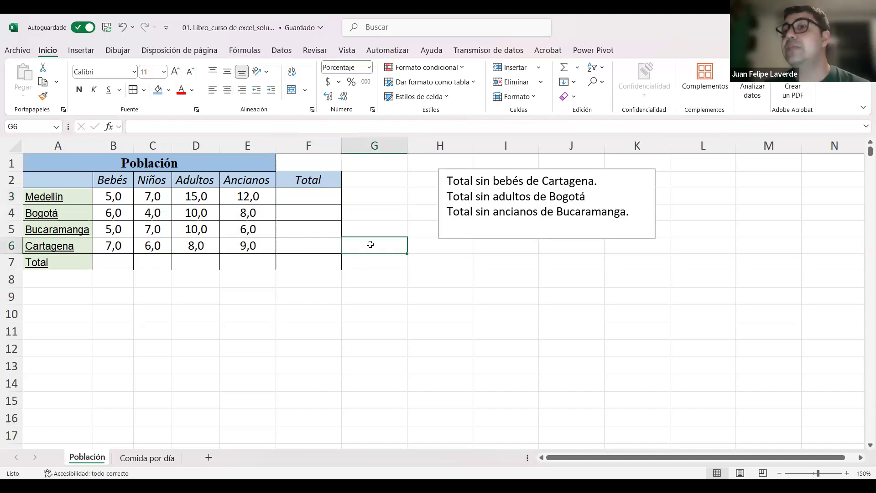
Step: Try starting an entry in F3 with +, with = and with -, discarding each one
click(309, 196)
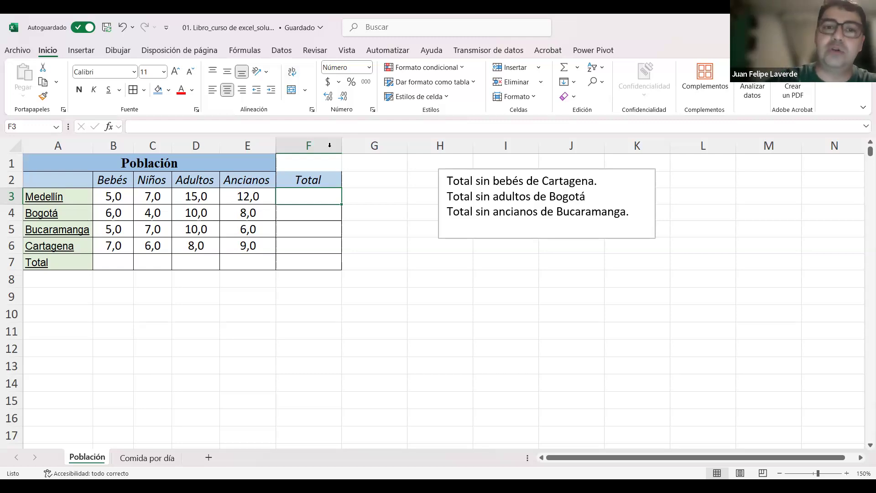
click(388, 299)
click(312, 201)
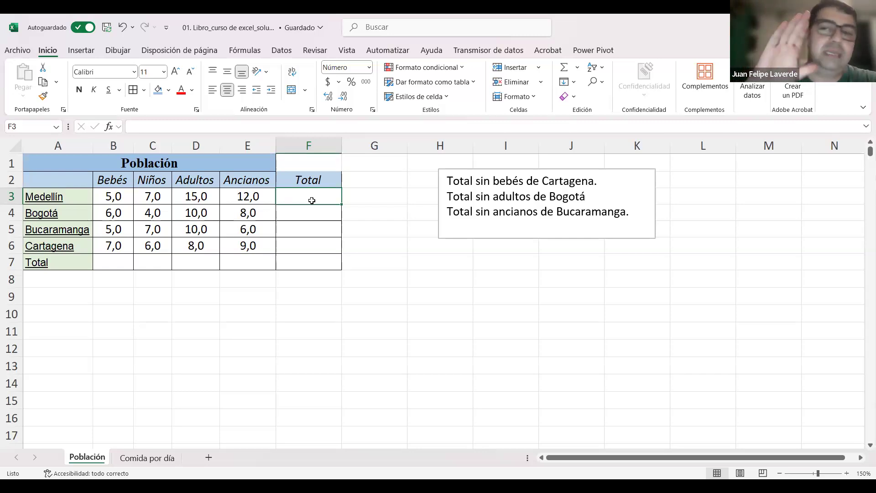
text(+)
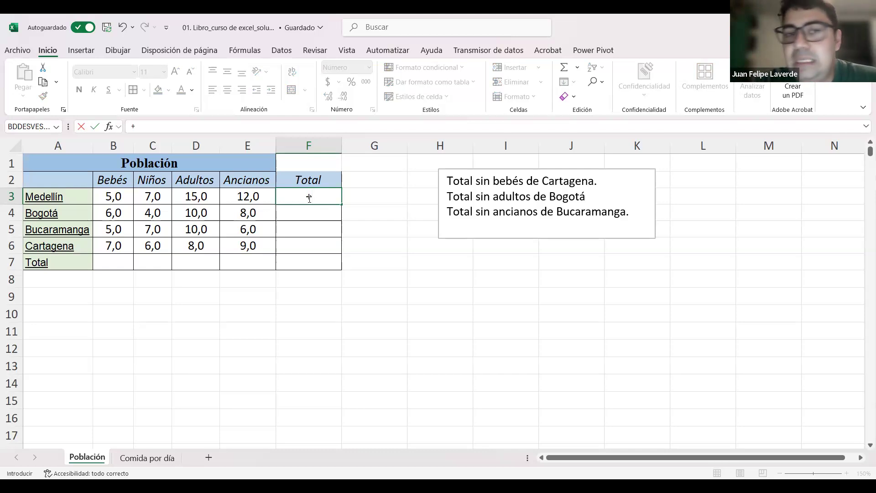
key(BackSpace)
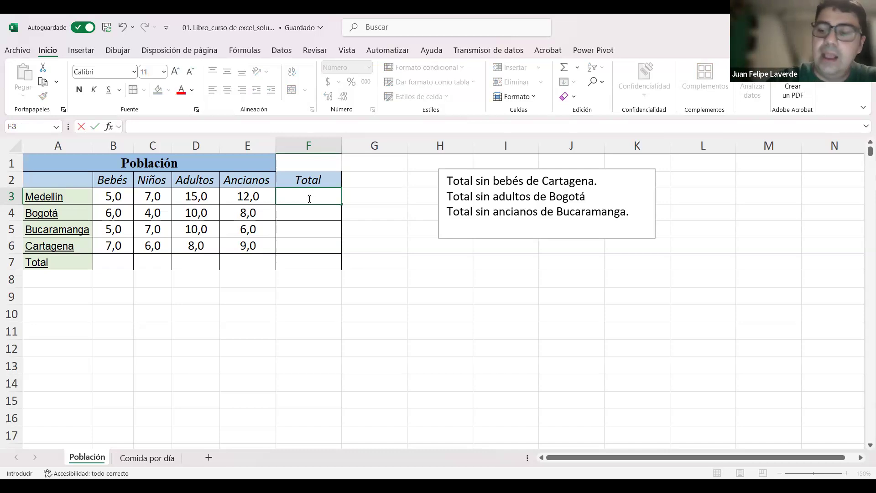
key(Escape)
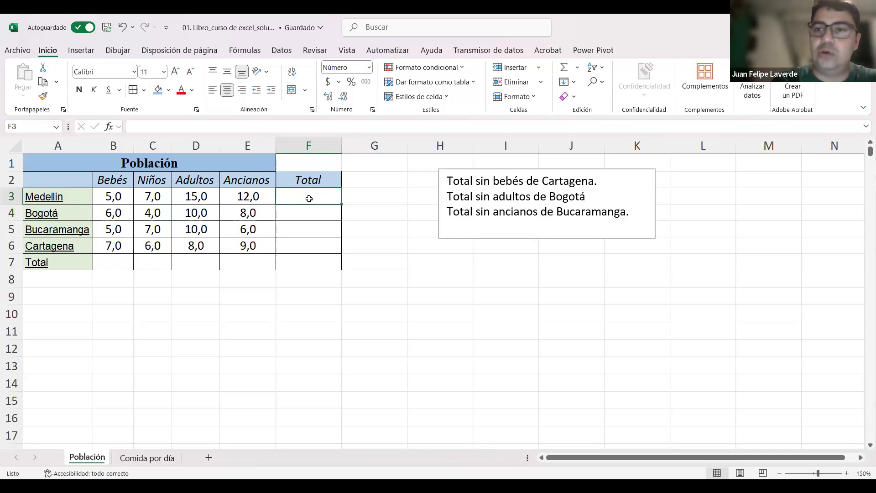
text(=)
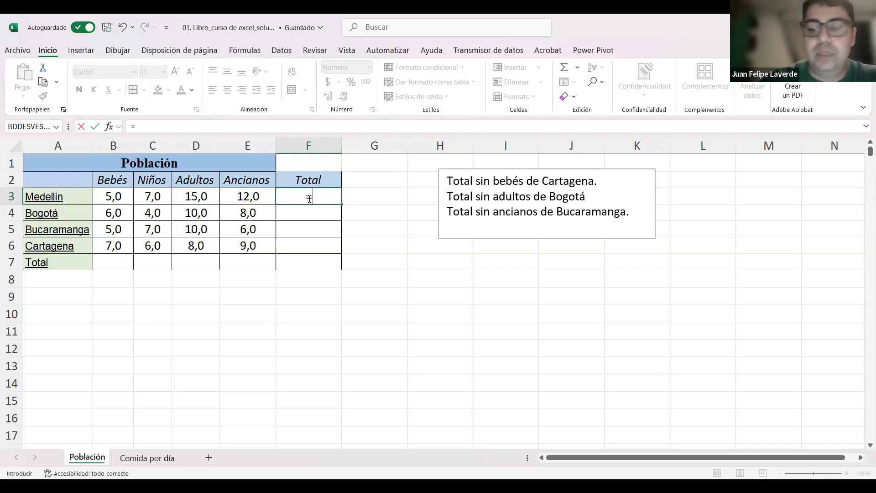
key(Escape)
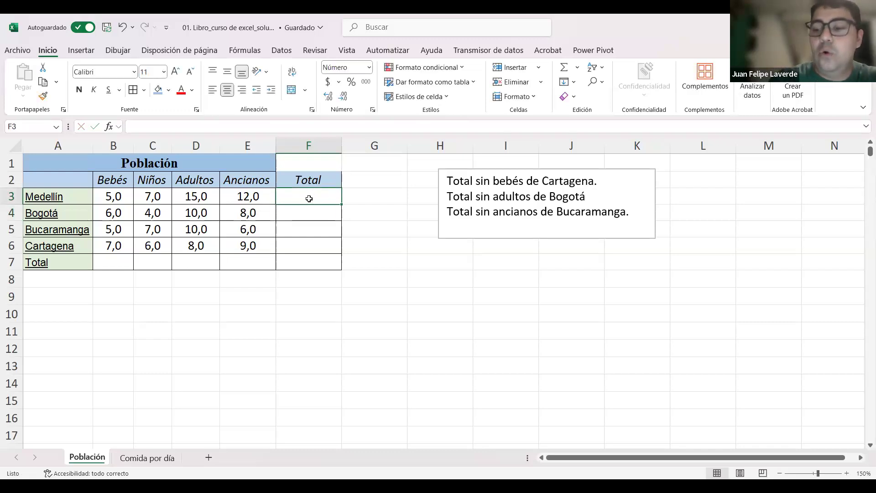
text(-)
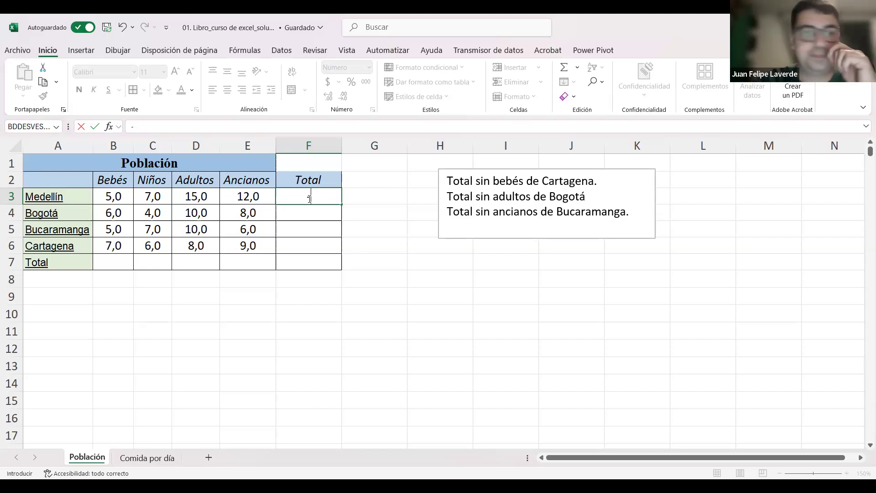
key(Return)
click(380, 251)
Step: Total the Medellín row in F3 with the cell-reference formula +B3+C3+D3+E3, and reselect F3 to show the formula
click(314, 192)
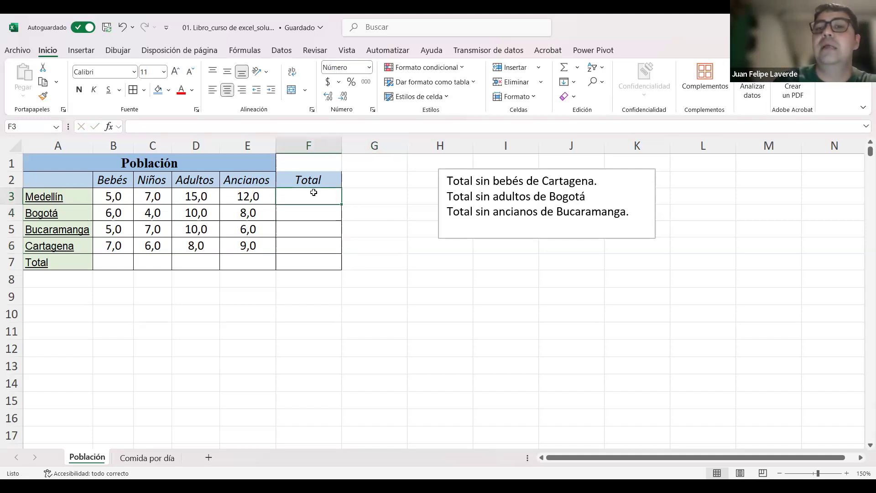
text(+)
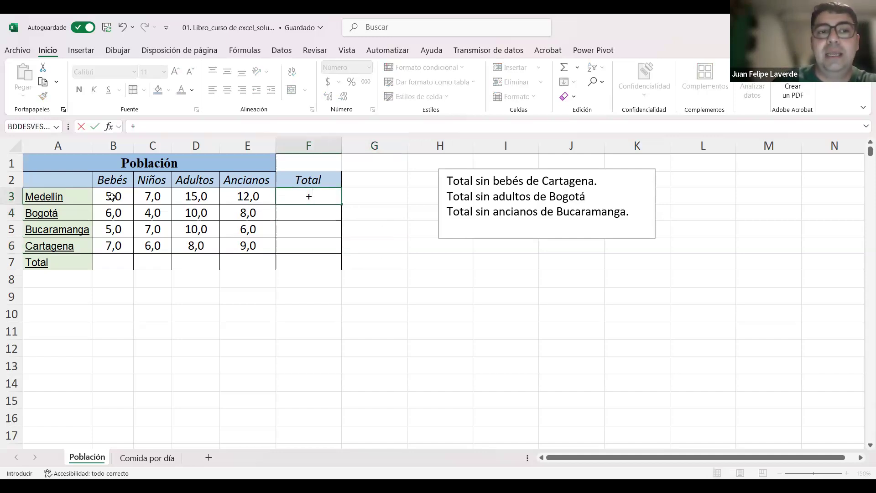
click(113, 196)
text(+)
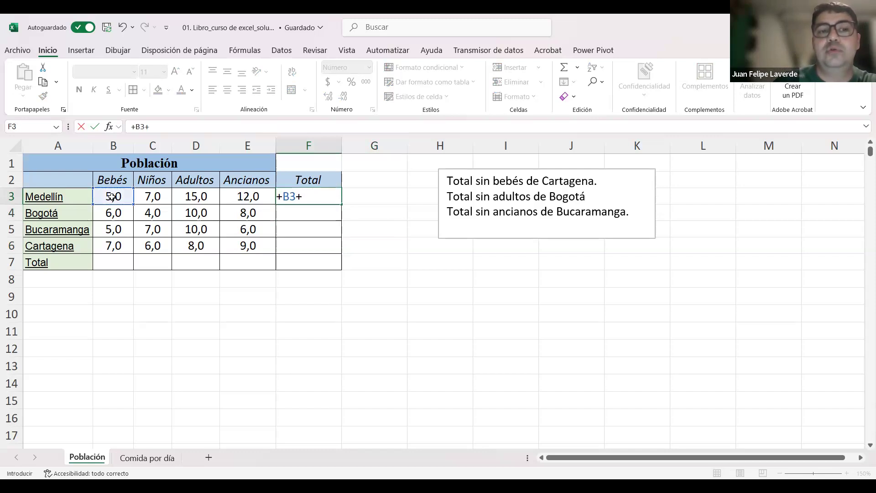
click(149, 197)
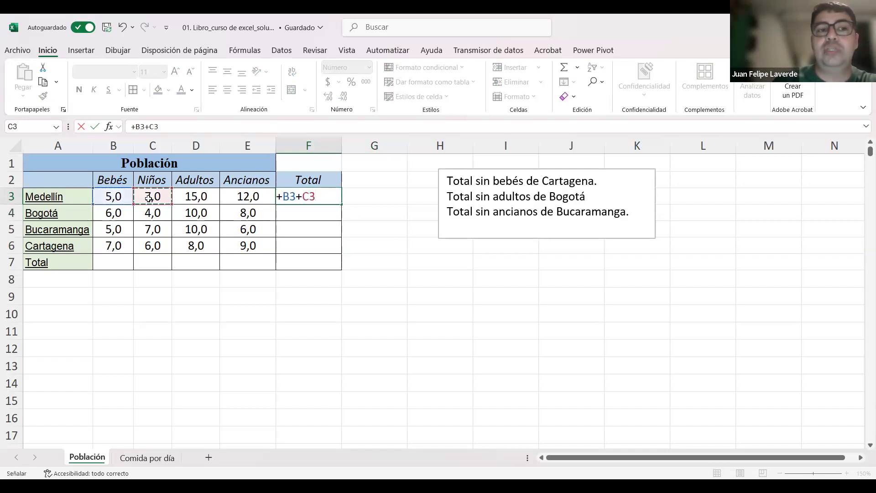
text(+)
click(194, 195)
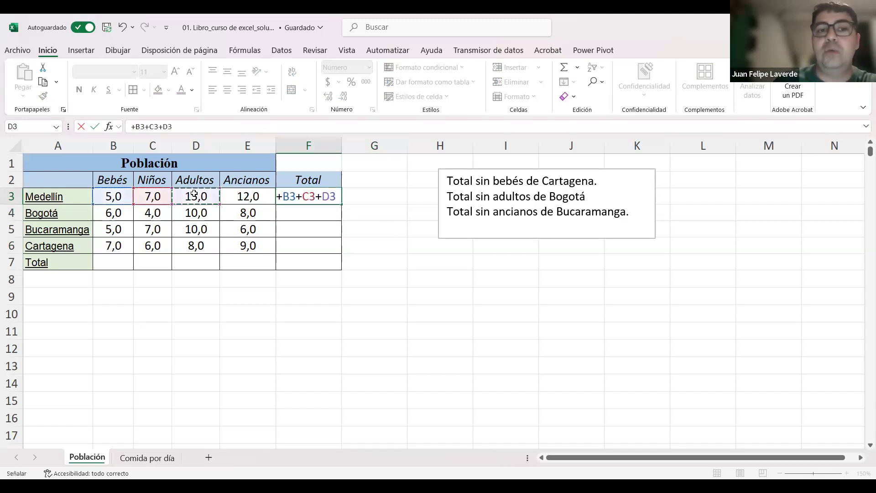
text(+)
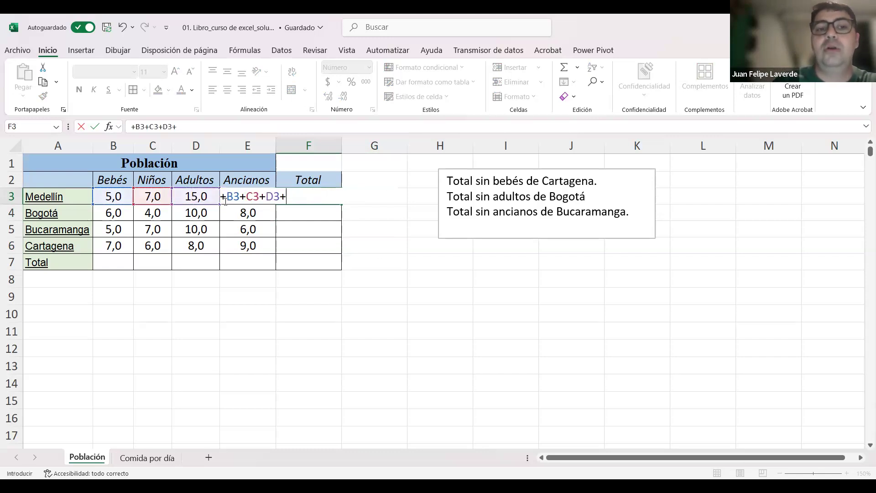
click(222, 199)
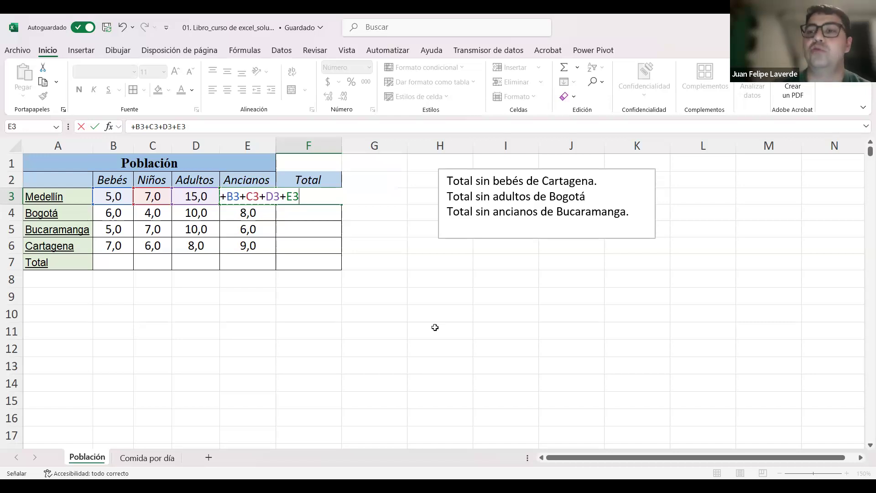
key(Return)
click(334, 198)
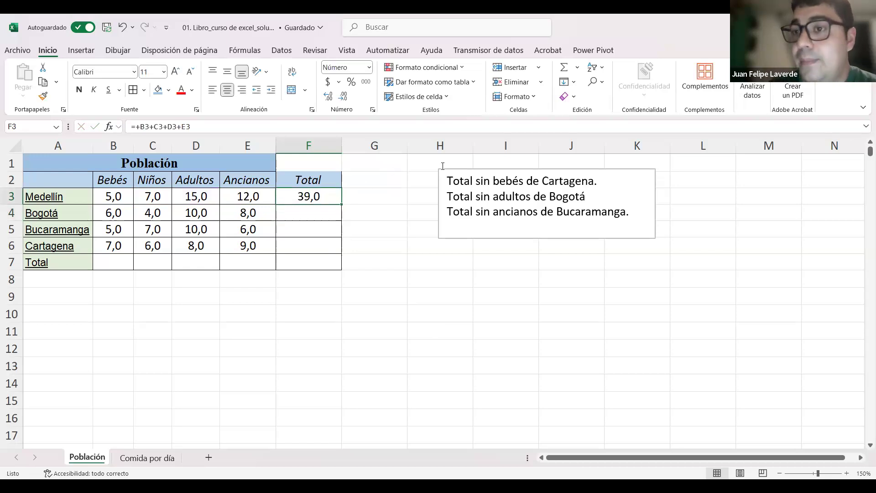
Step: Enter +5 in G3 as a test and clear the cell again
click(376, 199)
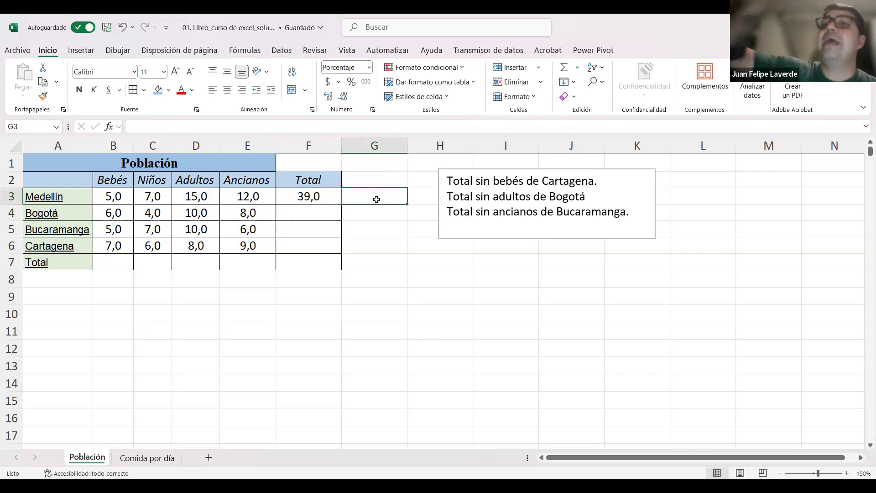
text(+5+)
key(BackSpace)
key(Tab)
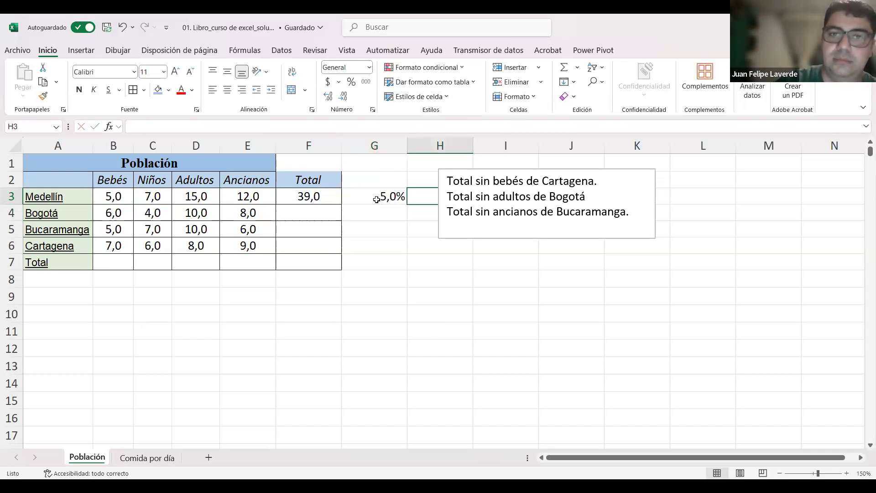
click(377, 200)
key(Delete)
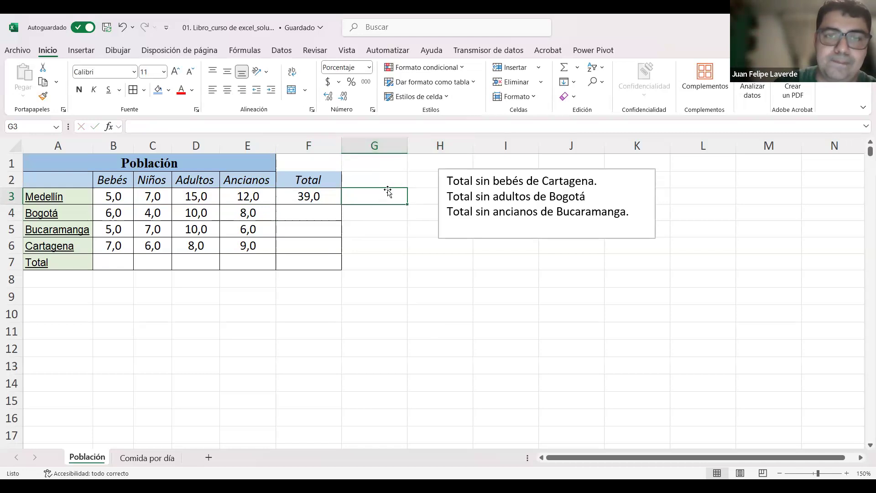
Step: Delete column G and move the notes text box away from the table to about columns J to M
click(400, 147)
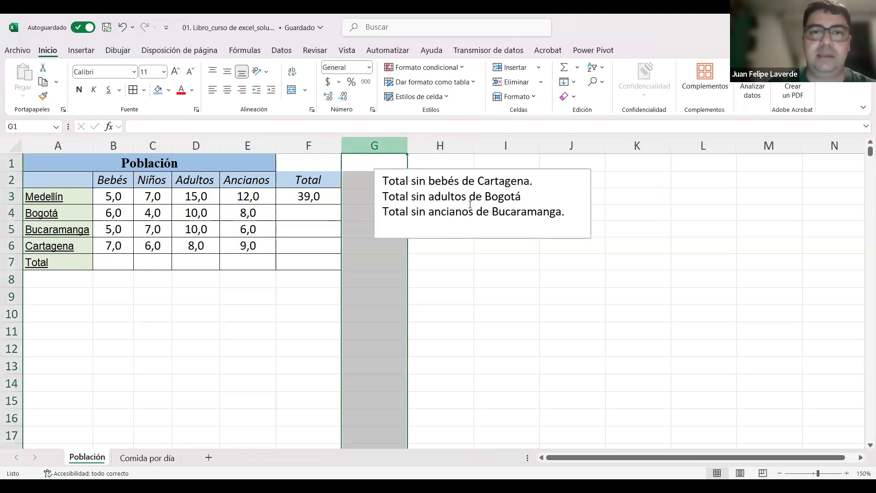
click(560, 237)
drag(655, 241, 724, 248)
click(389, 195)
text(+)
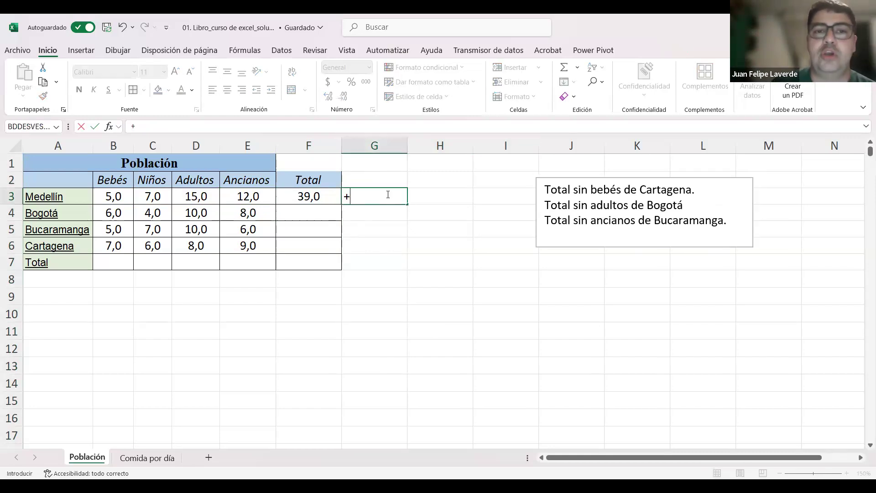
click(417, 307)
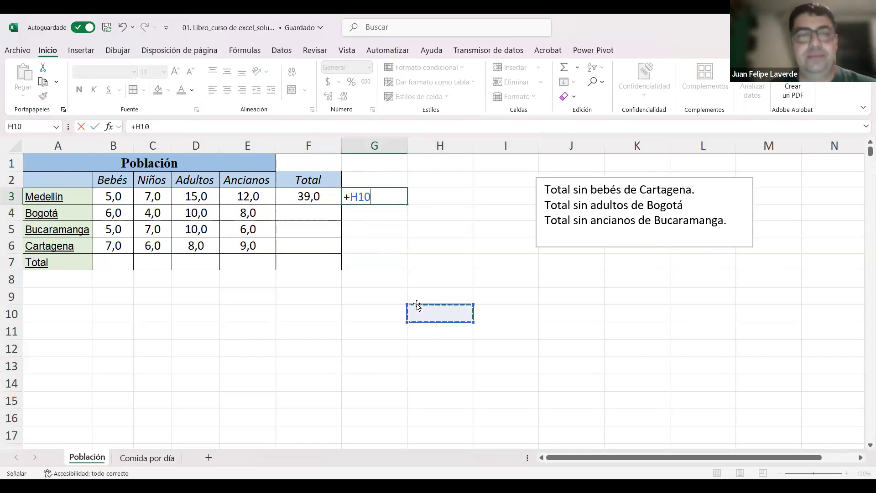
key(Up)
key(Up)
key(Up)
key(Up)
key(Up)
key(Up)
key(Up)
key(Up)
key(Up)
key(BackSpace)
key(BackSpace)
key(Return)
Step: Undo the text box move and the deletion of column G
key(ctrl+z)
key(ctrl+z)
key(ctrl+z)
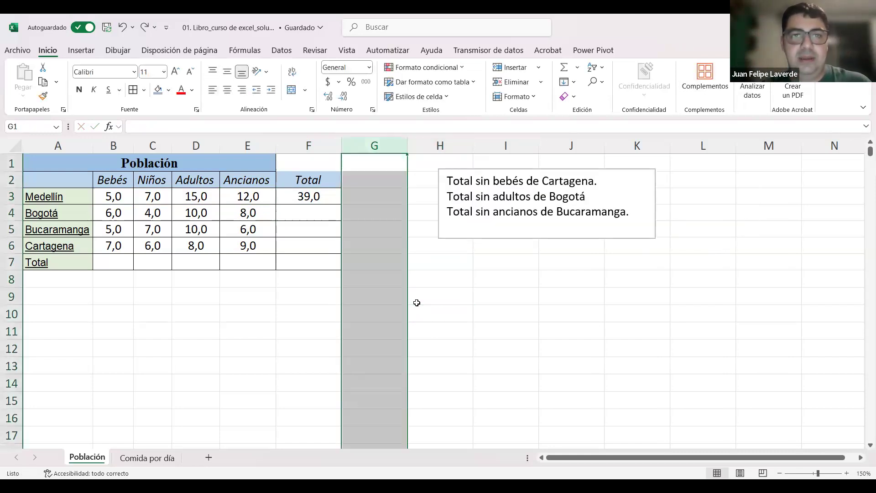
Step: Delete the whole percentage-formatted column G beside the Total column, and deselect the column
click(502, 260)
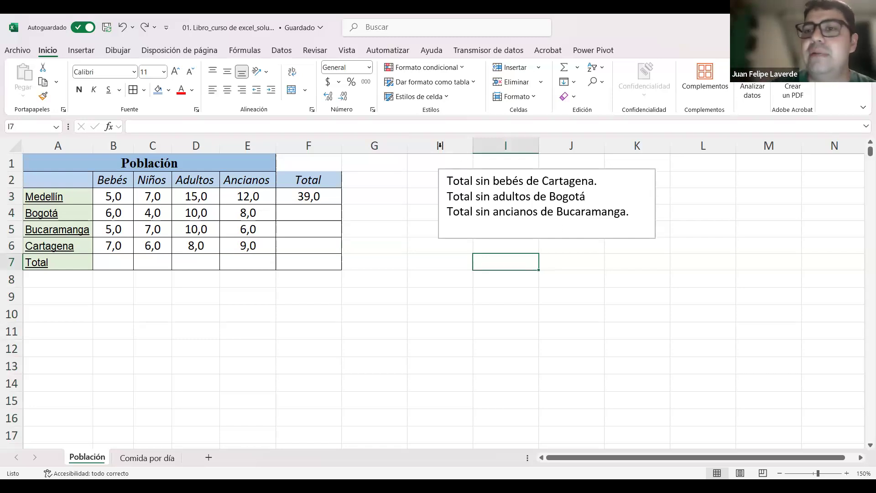
click(378, 145)
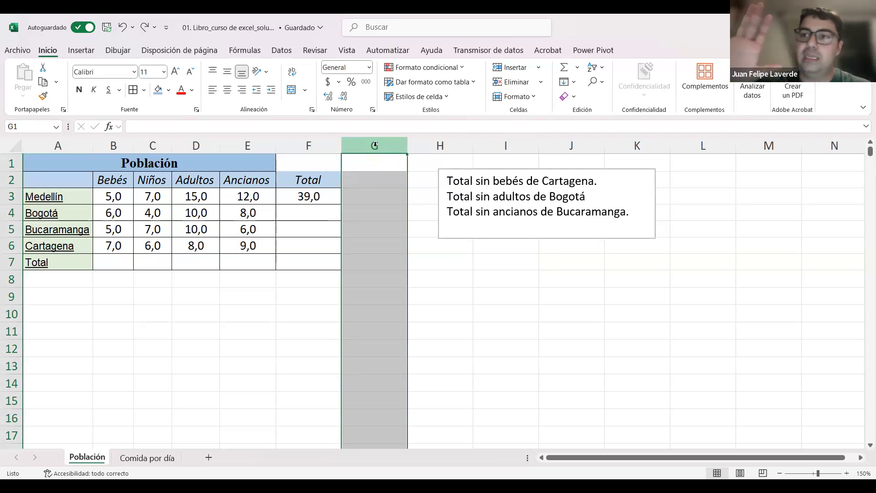
key(ctrl+minus)
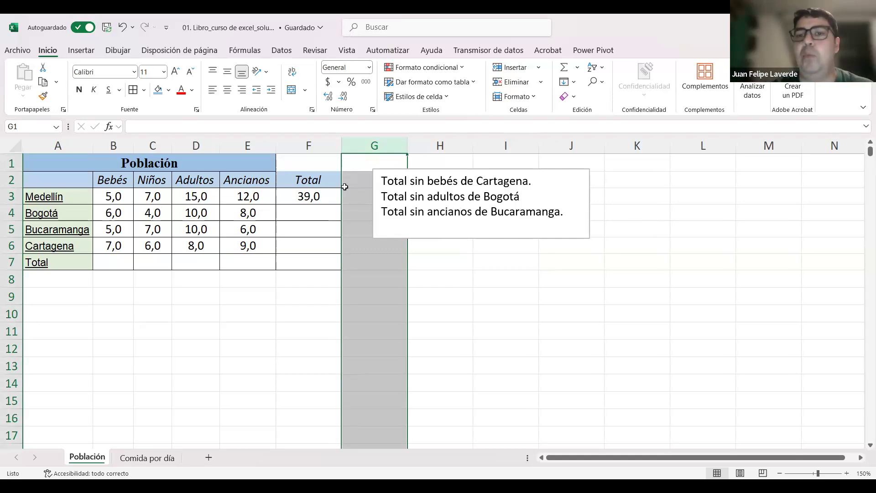
click(447, 264)
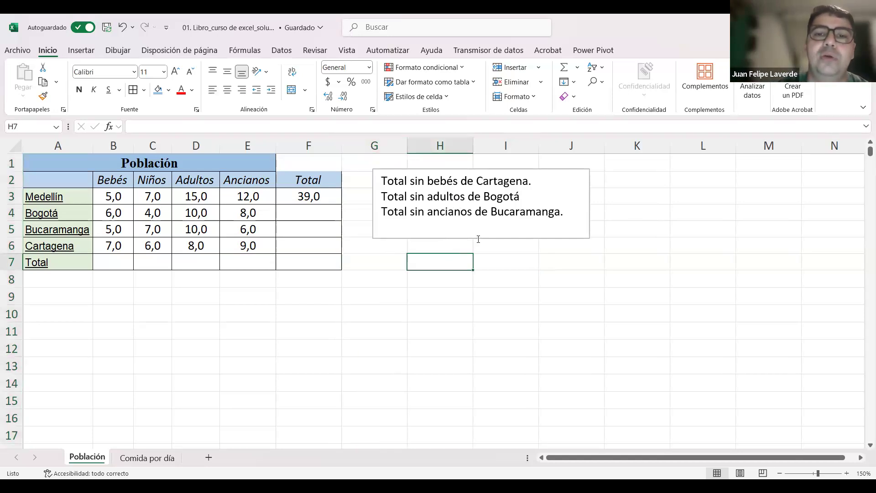
Step: Move the notes text box away from the table to about columns I to L, and select cell G3
click(478, 238)
drag(557, 242, 698, 249)
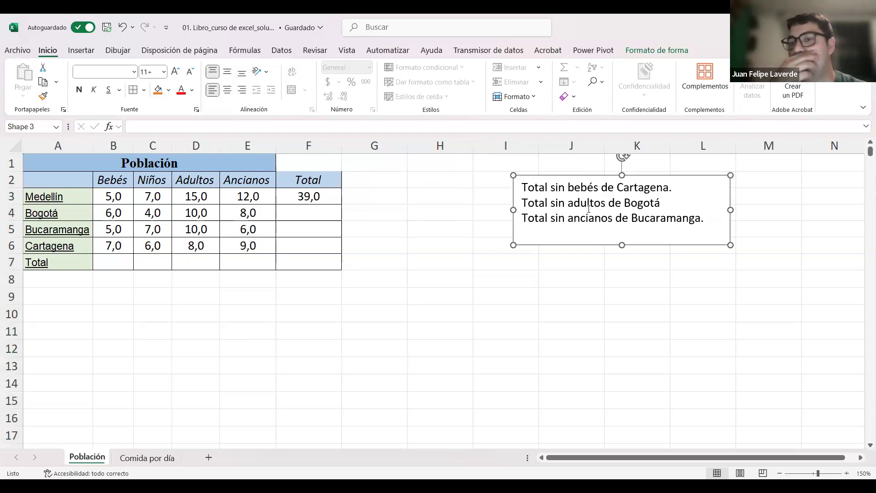
click(417, 218)
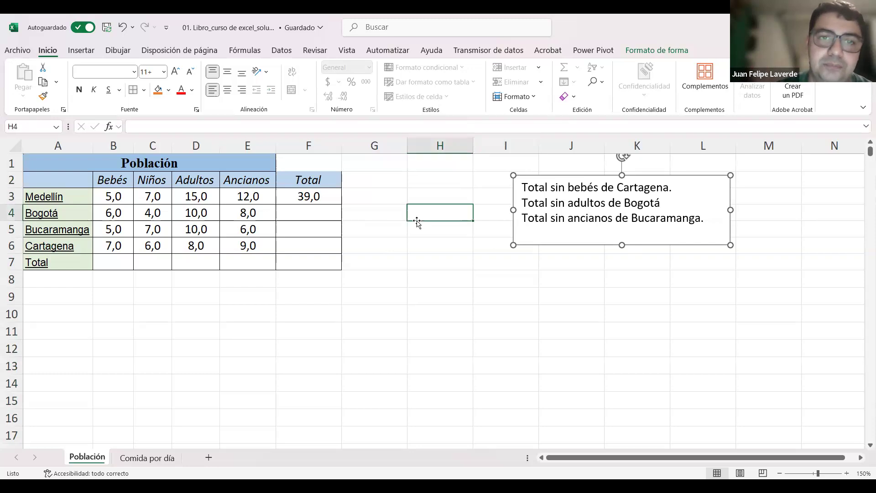
click(375, 215)
click(372, 195)
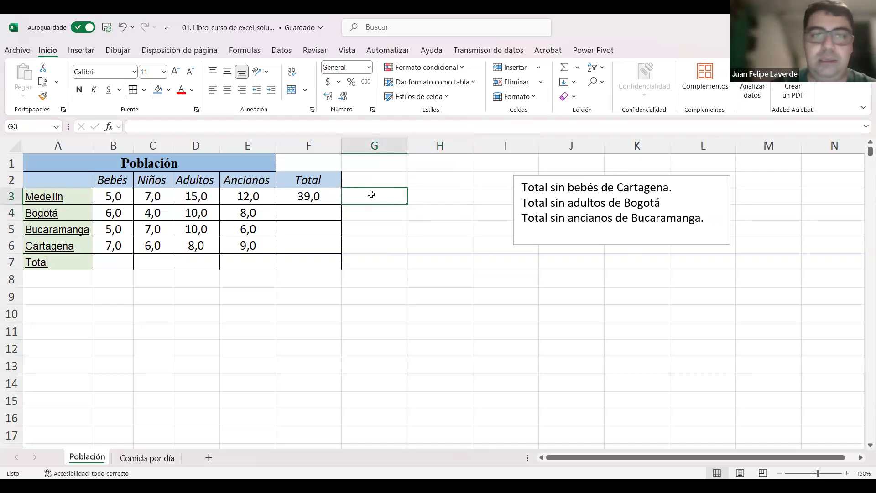
Step: Enter the literal-number sum +5+7+15+12 for Medellín in cell G3, beside the Total column
text(+5)
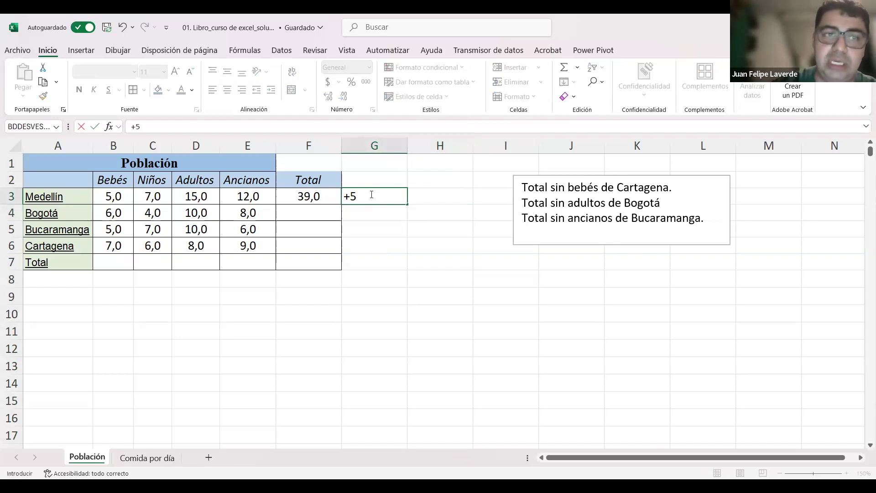
text(+7+15+)
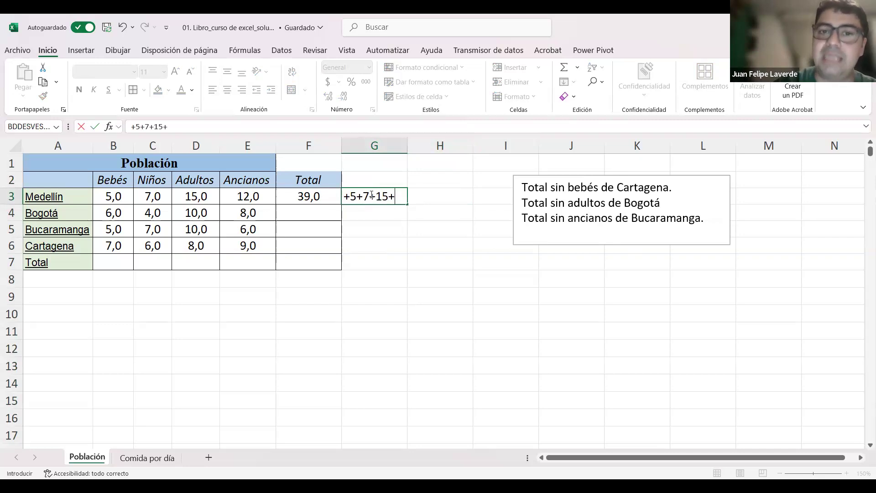
text(12)
key(Return)
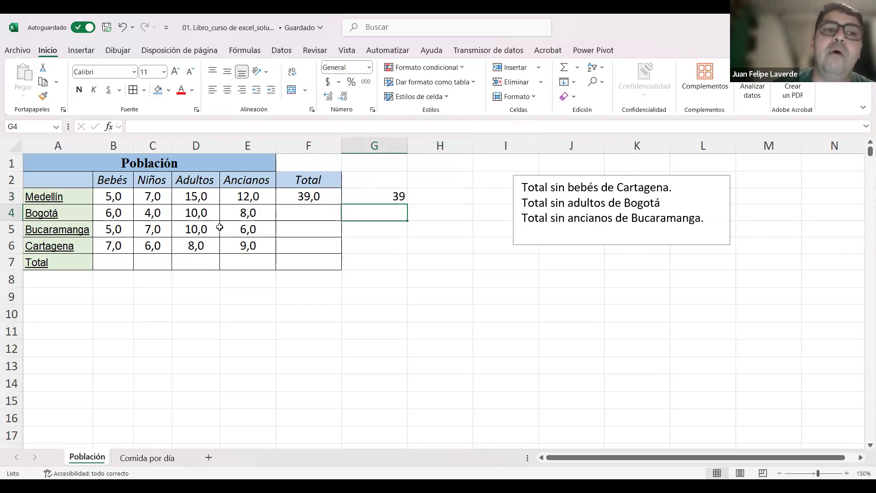
Step: Set Medellín's Bebés value to 6 and compare the cell-reference formula in F3 with the literal sum in G3
drag(113, 196, 303, 239)
text(6)
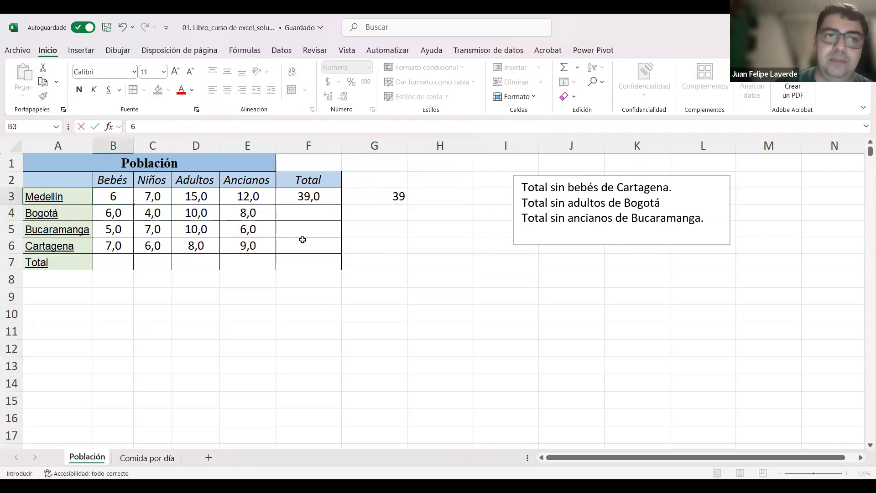
key(Return)
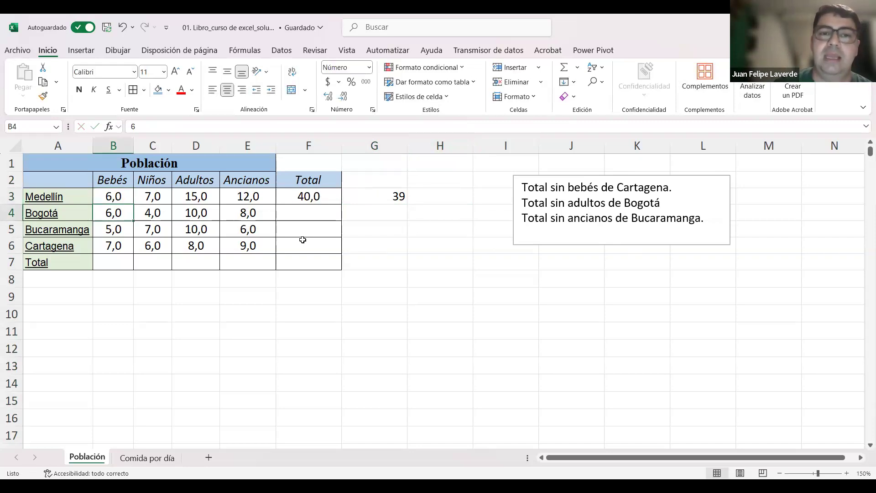
click(322, 197)
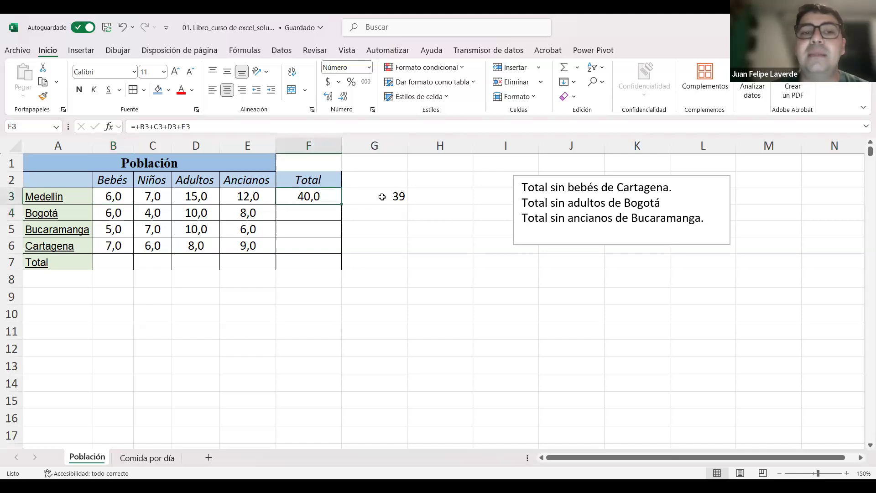
click(387, 194)
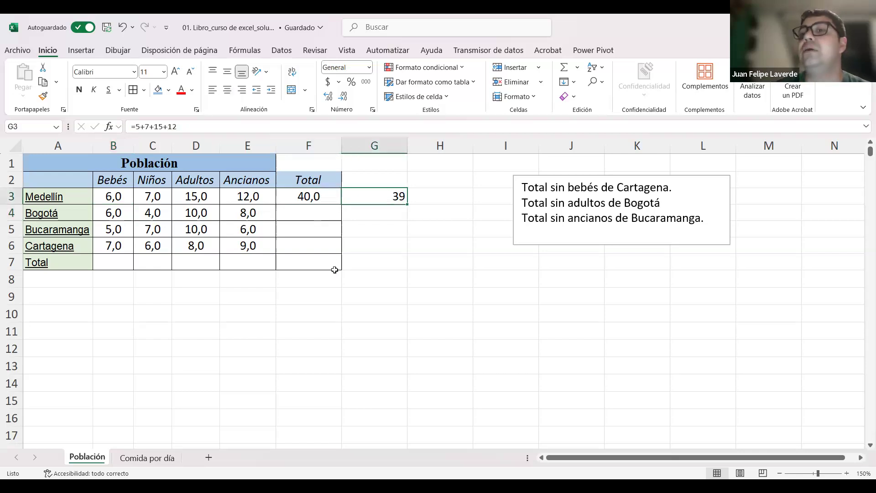
click(319, 196)
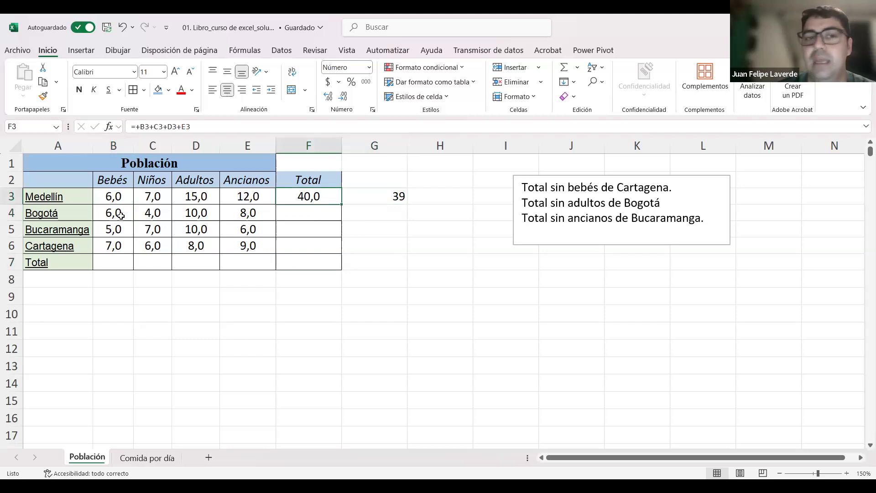
Step: Set Medellín's Bebés value in cell B3 to 10
click(118, 192)
text(10)
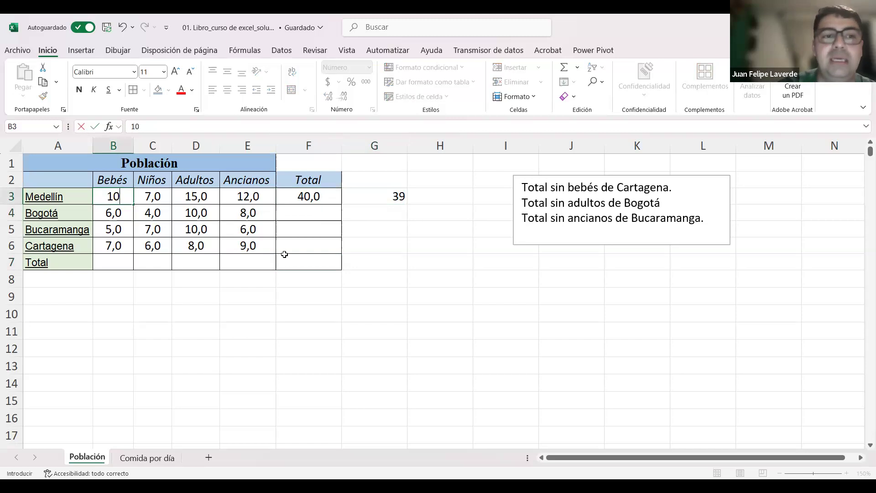
key(Return)
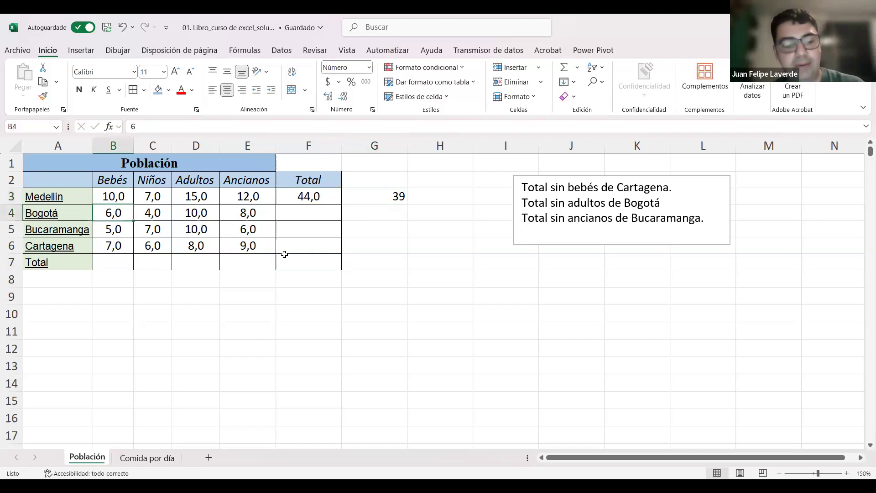
Step: Undo both changes to Medellín's Bebés value and select the literal sum in G3
key(ctrl+z)
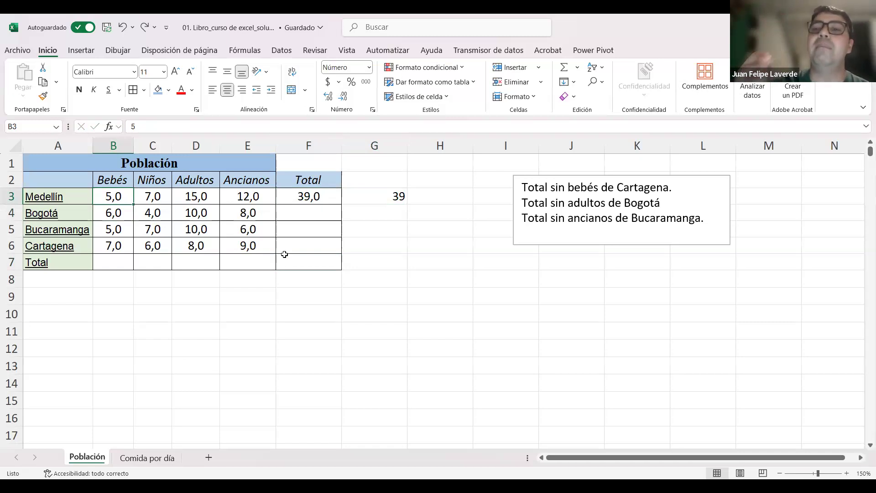
click(396, 196)
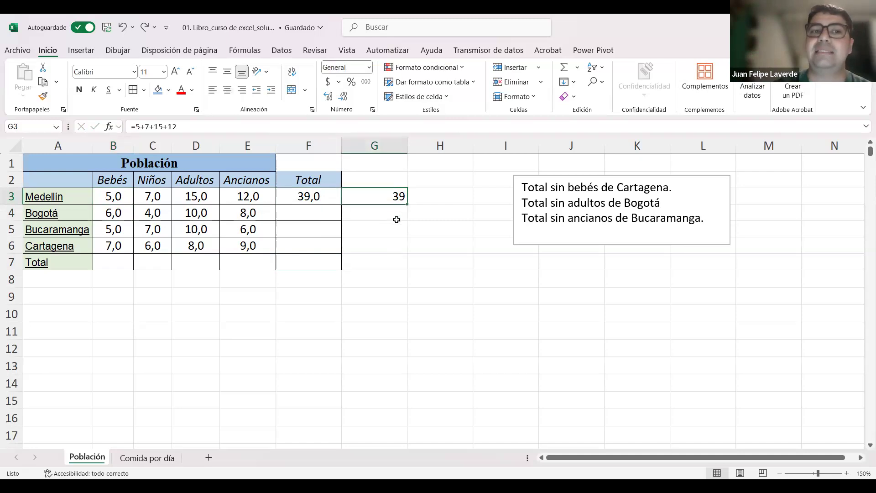
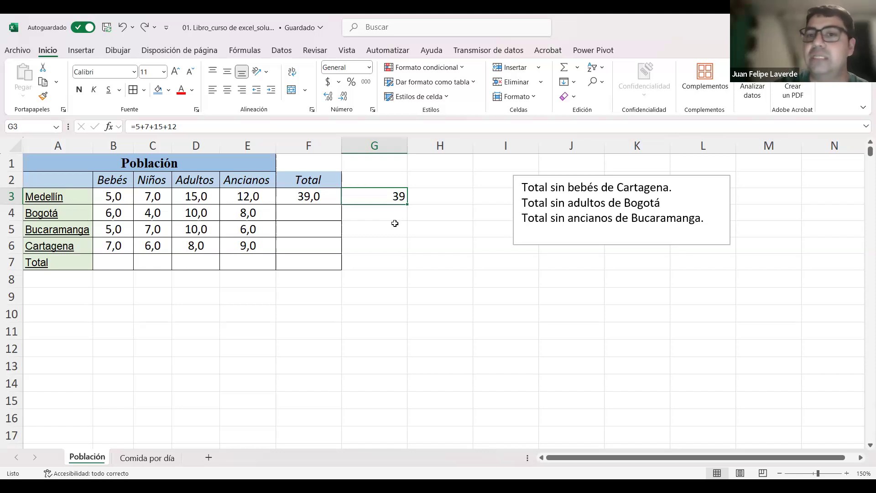
Step: Clear the literal-number sum from G3 and select Medellín's cell-reference total in F3
key(Delete)
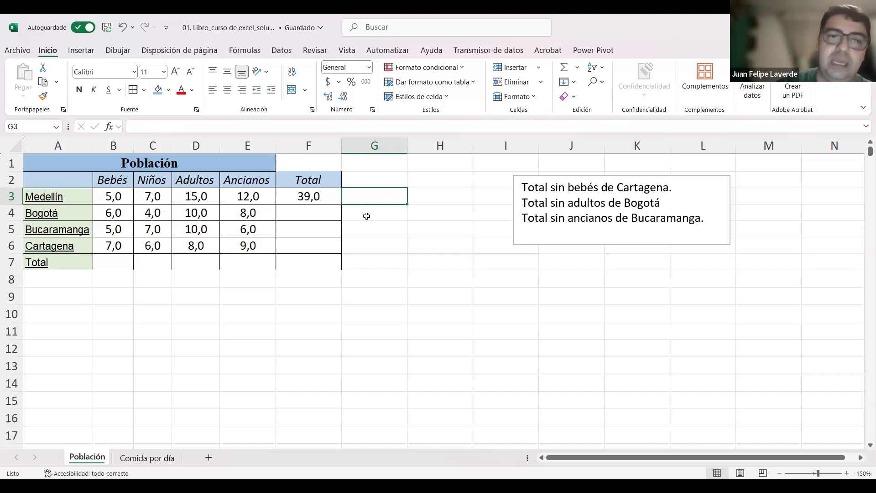
click(330, 199)
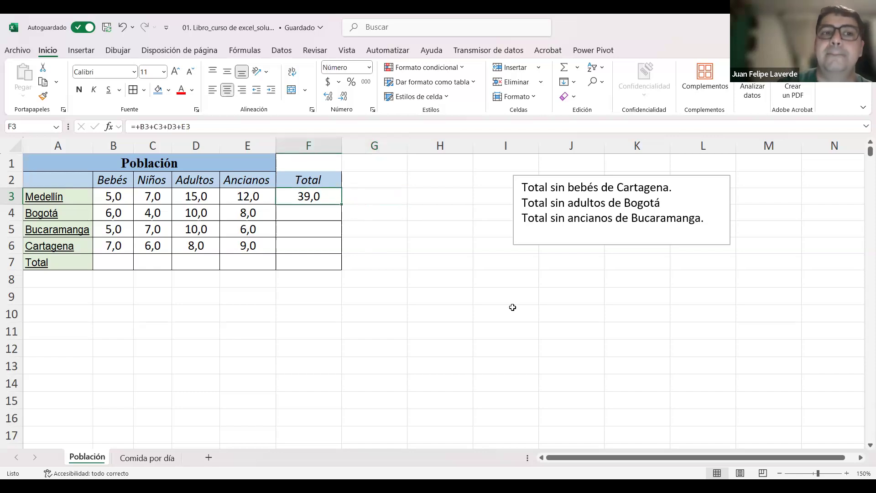
key(Right)
key(Left)
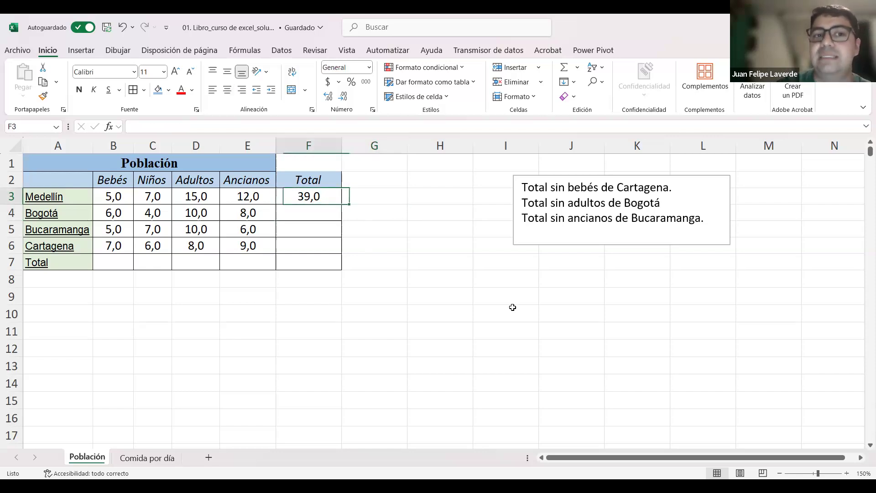
Step: Enter the cell-reference sum +B4+C4+D4+E4 as Bogotá's total in F4
key(Down)
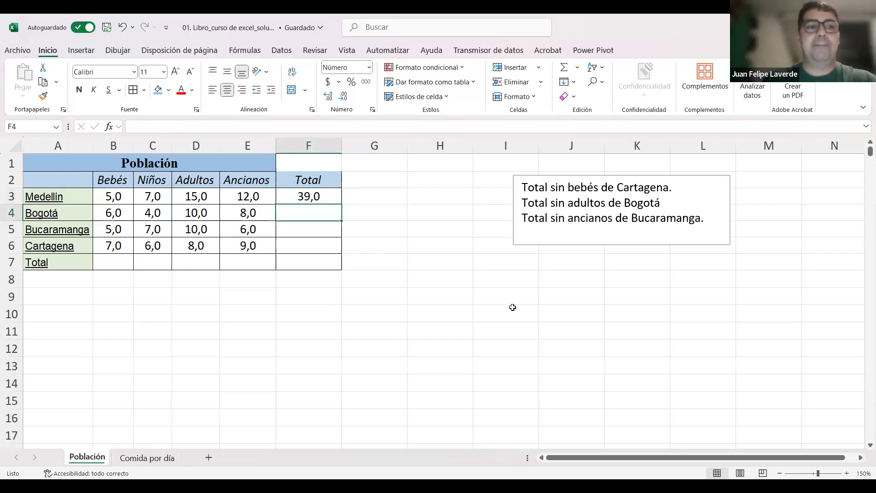
text(+)
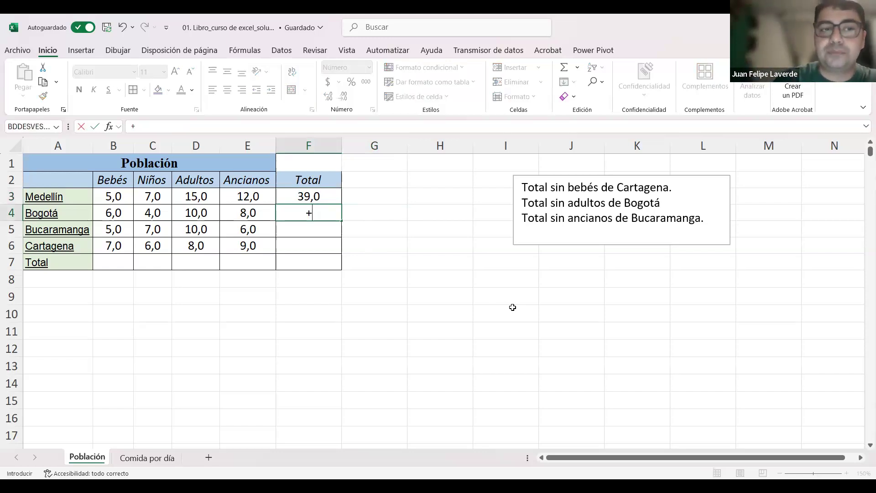
key(Left)
key(Left)
key(Left)
key(Left)
text(+)
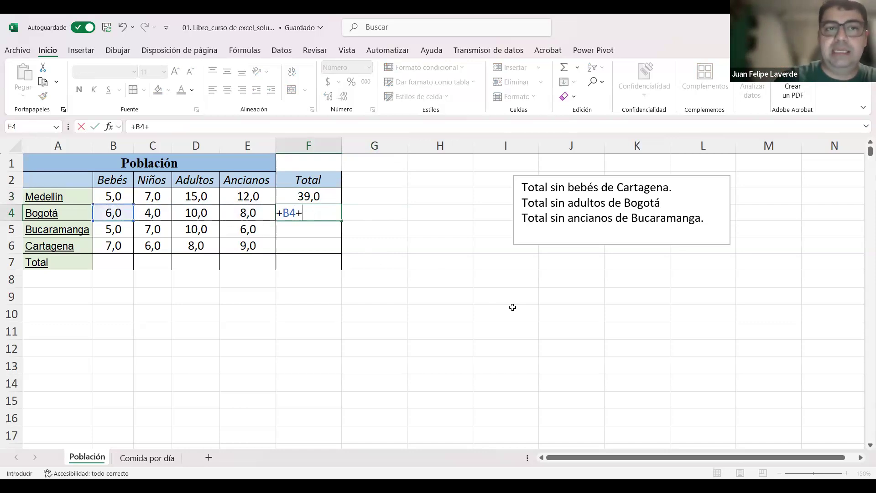
key(Left)
key(Left)
key(Left)
text(+)
key(Left)
key(Left)
text(+)
key(Left)
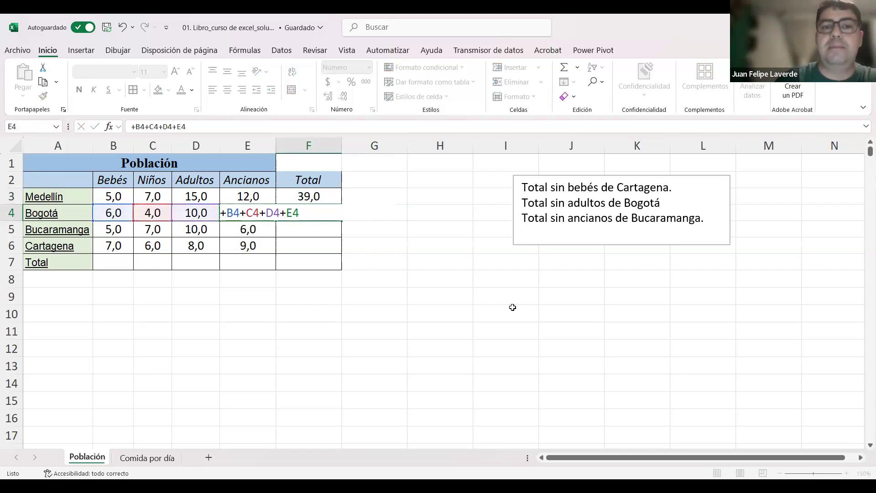
key(Return)
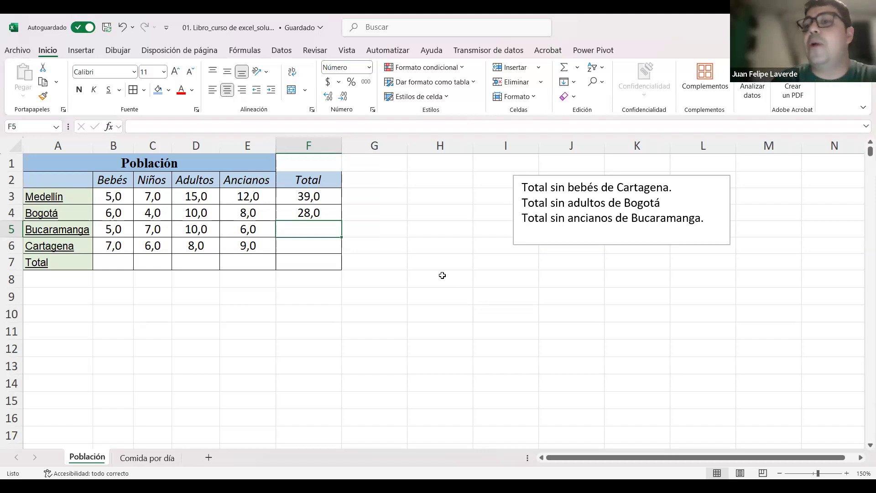
Step: Clear Bogotá's total from F4
click(316, 212)
key(Delete)
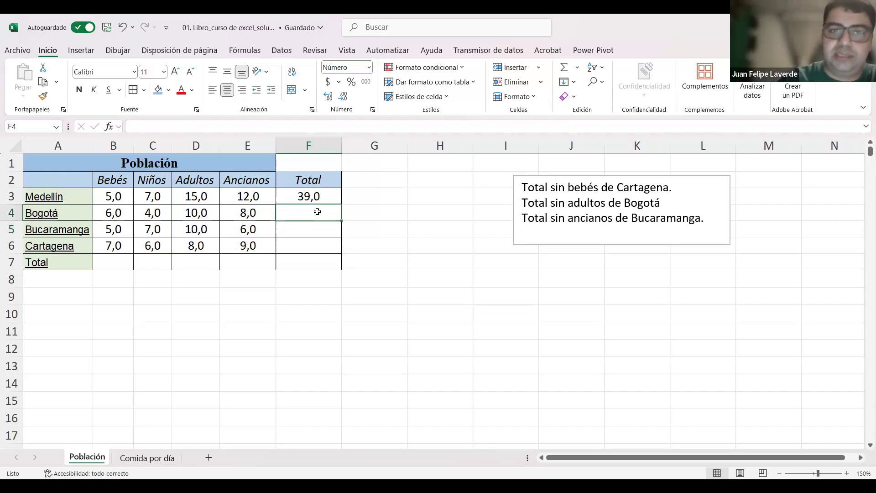
click(311, 197)
click(491, 204)
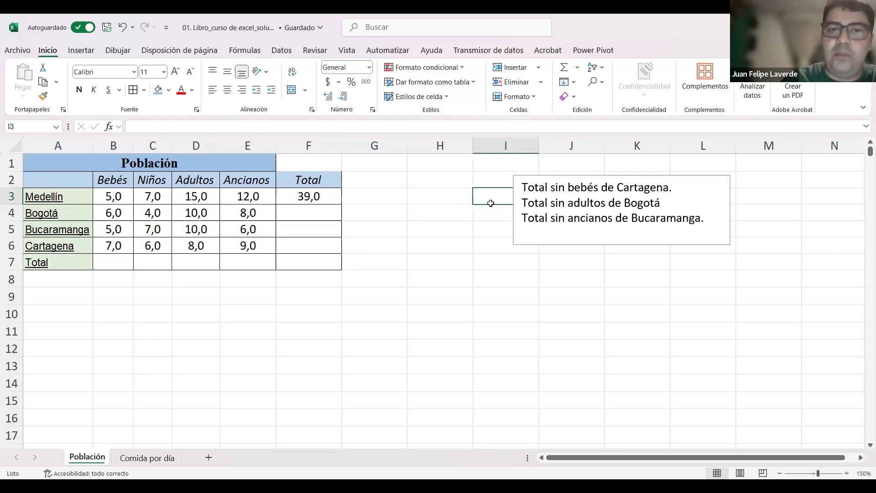
key(Left)
key(Left)
key(Left)
text(+)
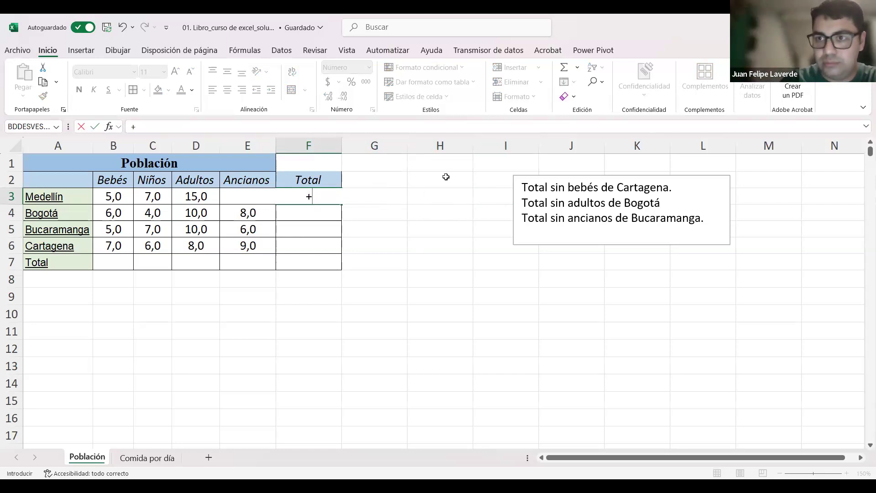
text(}+)
scroll(594, 160, down, 1)
scroll(864, 88, down, 1)
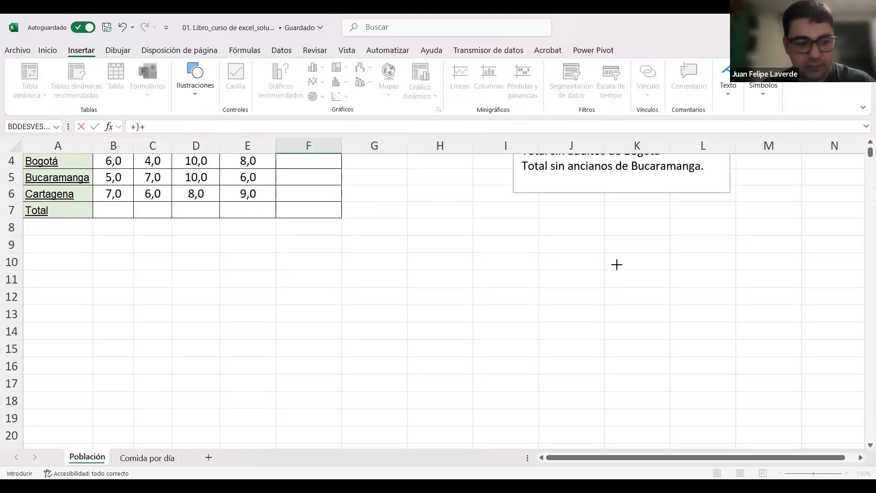
key(Return)
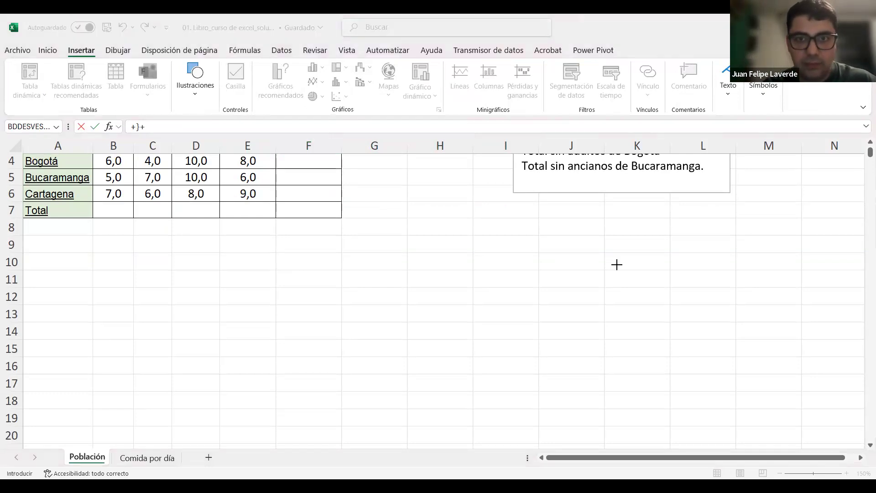
key(Escape)
key(BackSpace)
key(BackSpace)
key(BackSpace)
key(Return)
key(Up)
Step: Try building Medellín's total in F3 by picking the Bebés, Niños and Adultos cells as +B3+C3+D3
text(+)
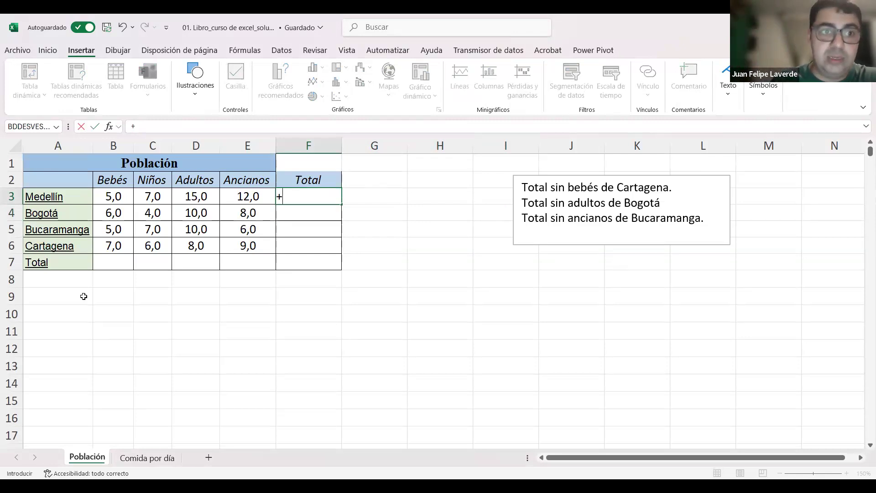
click(118, 196)
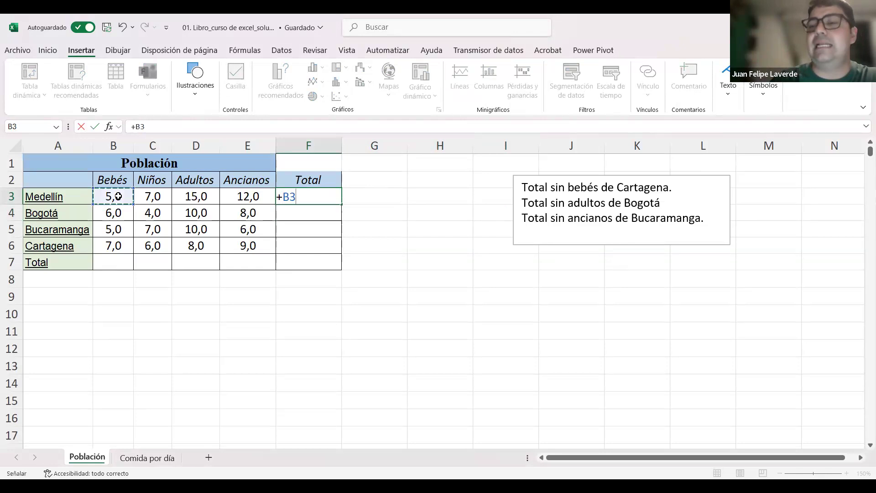
text(+)
click(153, 196)
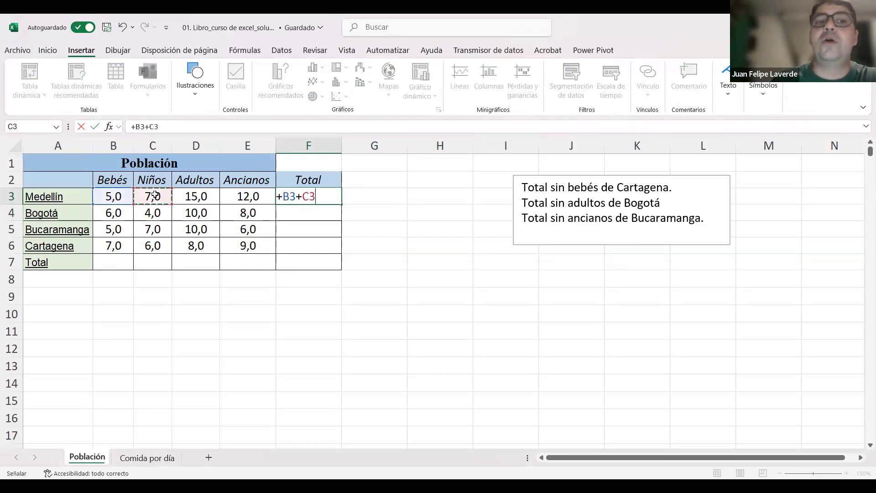
text(+)
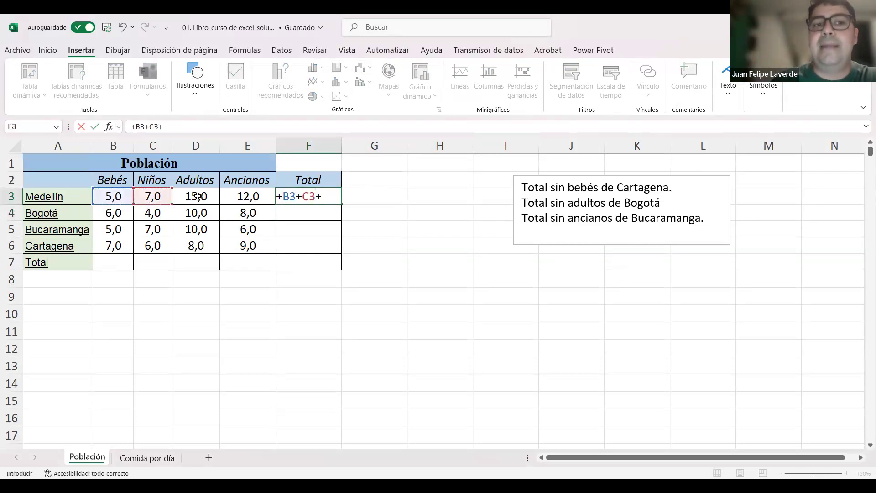
click(197, 196)
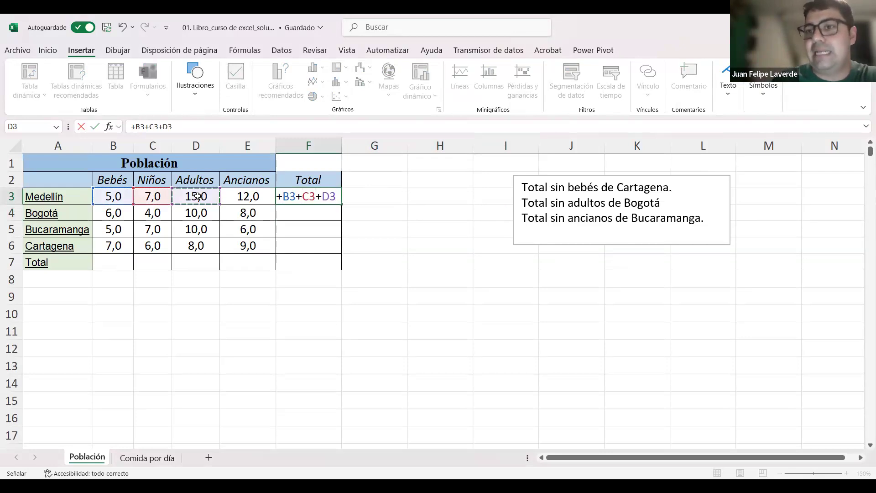
text(+)
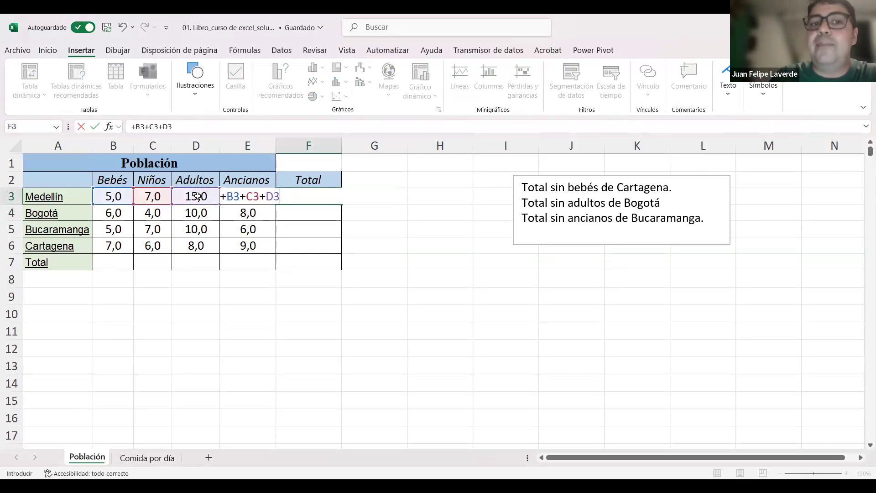
key(Return)
text(0)
key(Escape)
key(Up)
Step: Enter the cell-reference sum +B3+C3+D3+E3 as Medellín's total in F3
text(+)
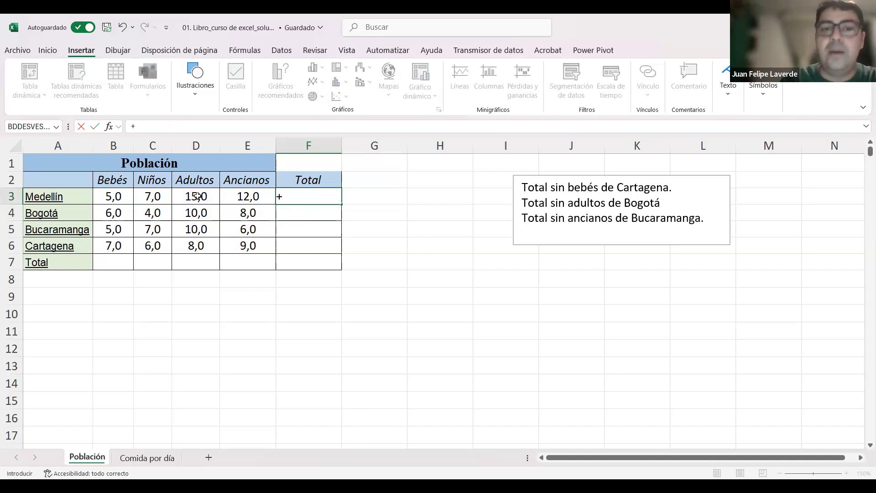
key(Left)
key(Left)
key(Left)
key(Left)
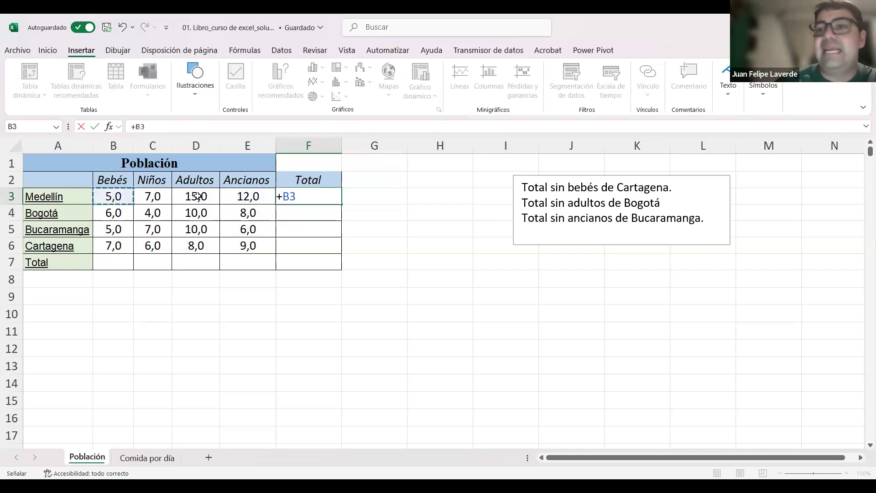
text(+)
key(Left)
key(Left)
key(Left)
text(+)
key(Left)
key(Left)
text(+)
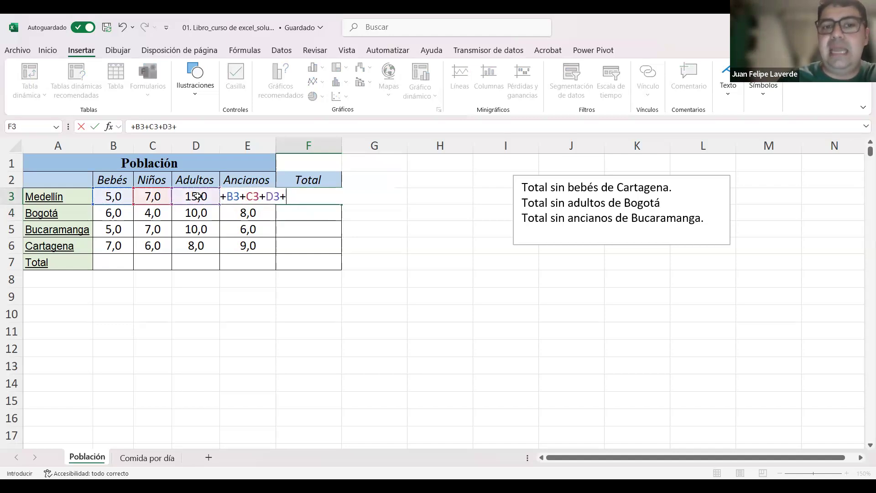
key(Left)
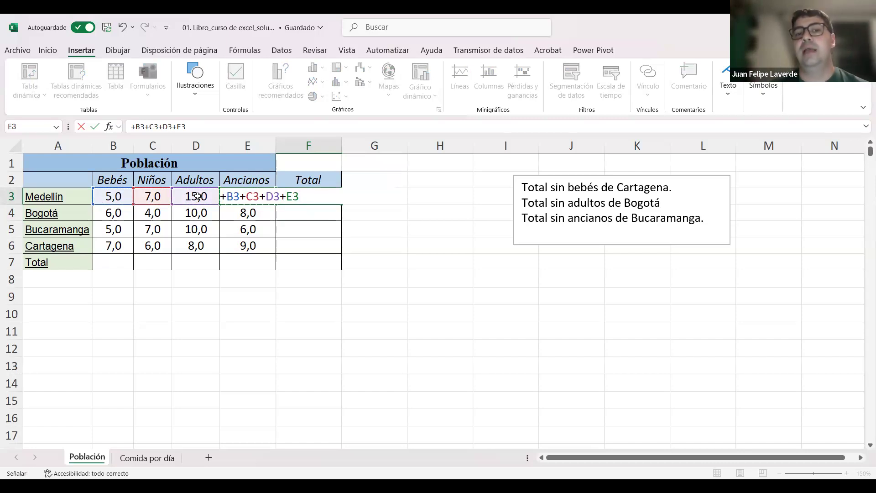
key(Return)
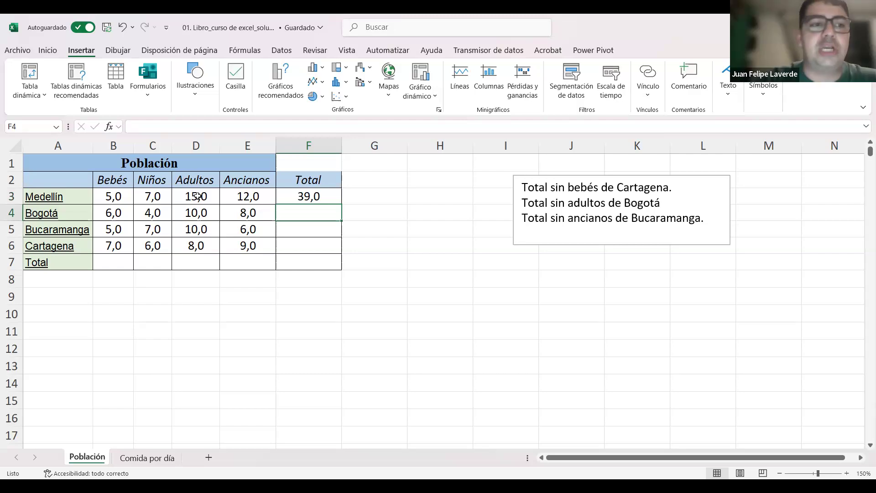
Step: Enter Bogotá's total in F4 as the sum of its four age-group cells, +B4+C4+D4+E4
text(+)
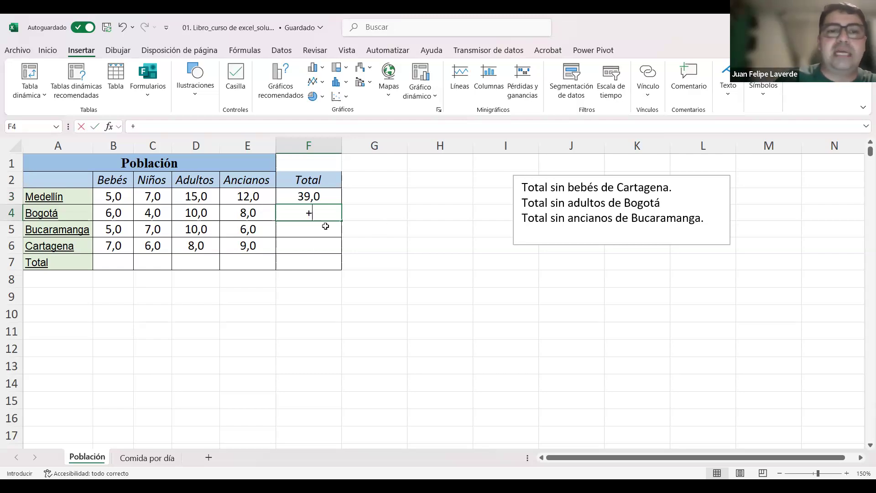
key(Left)
key(Left)
key(Left)
key(Left)
text(+)
key(Left)
key(Left)
key(Left)
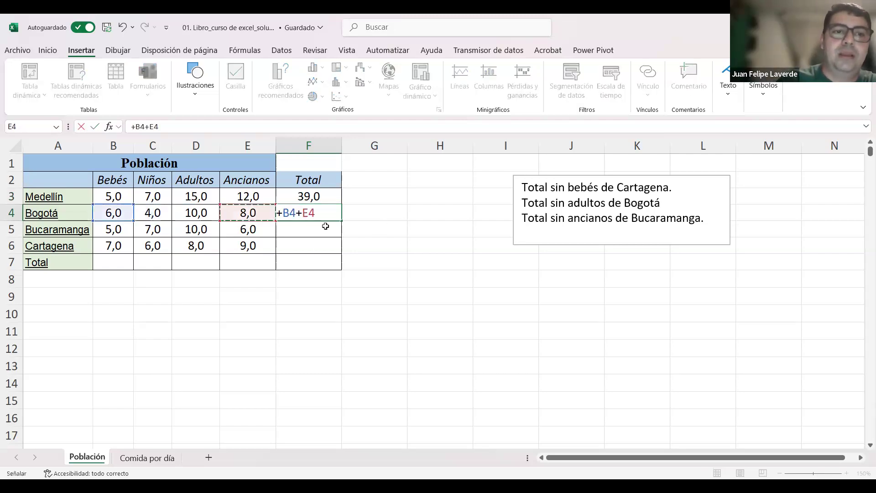
text(+)
key(Left)
key(Left)
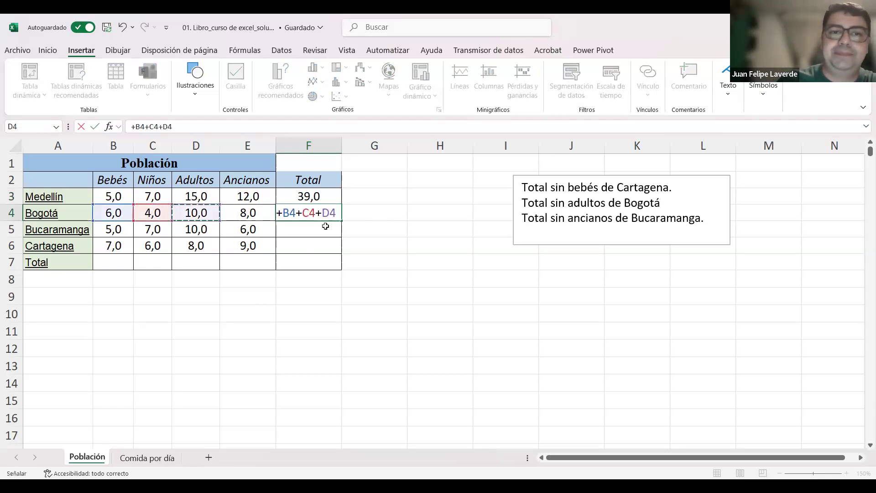
text(+)
key(Left)
key(Return)
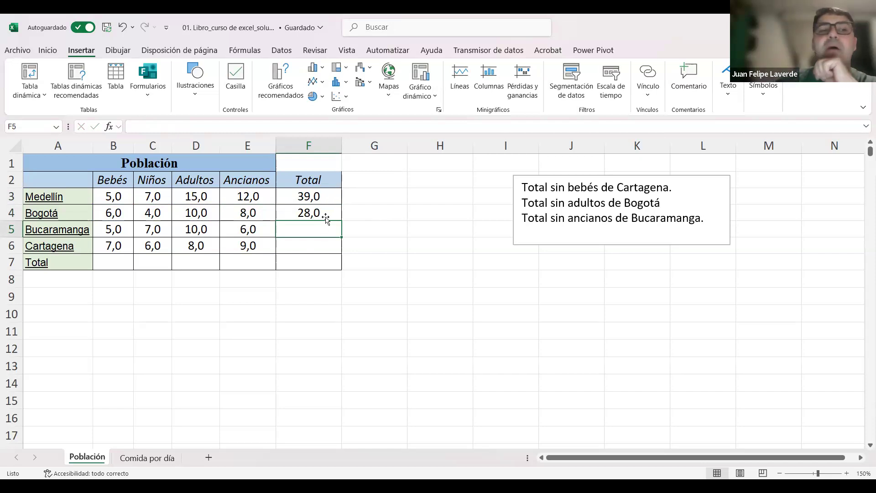
Step: Delete the Bogotá total from F4 and select an empty cell outside the table
click(326, 213)
key(Delete)
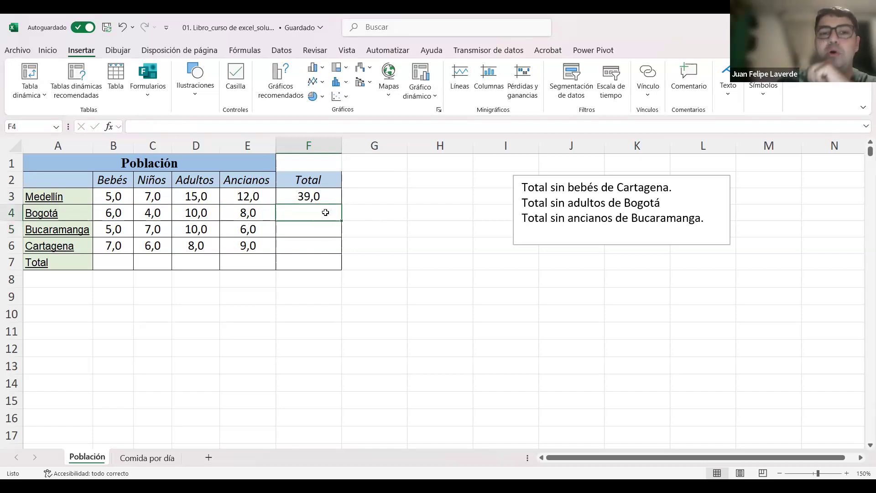
click(439, 272)
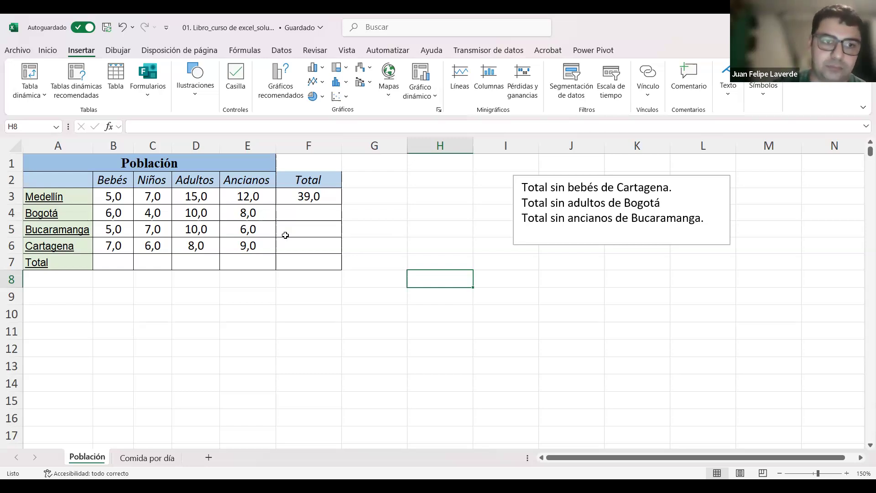
Step: Go through the city cells of the Total column and open Medellín's formula in F3 to examine its cell references
click(310, 197)
click(311, 210)
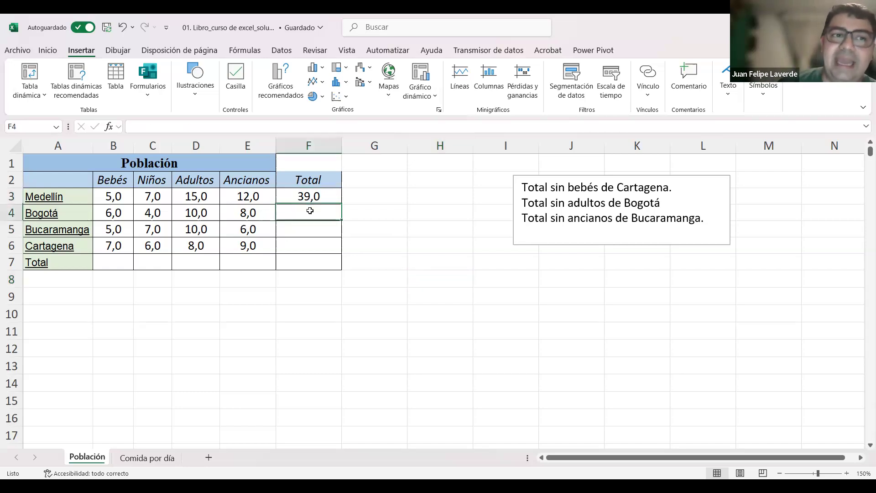
click(316, 233)
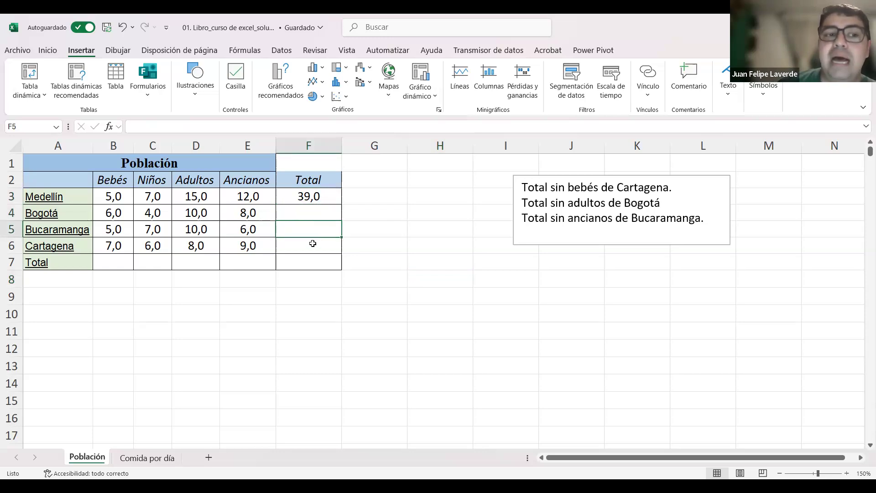
click(313, 242)
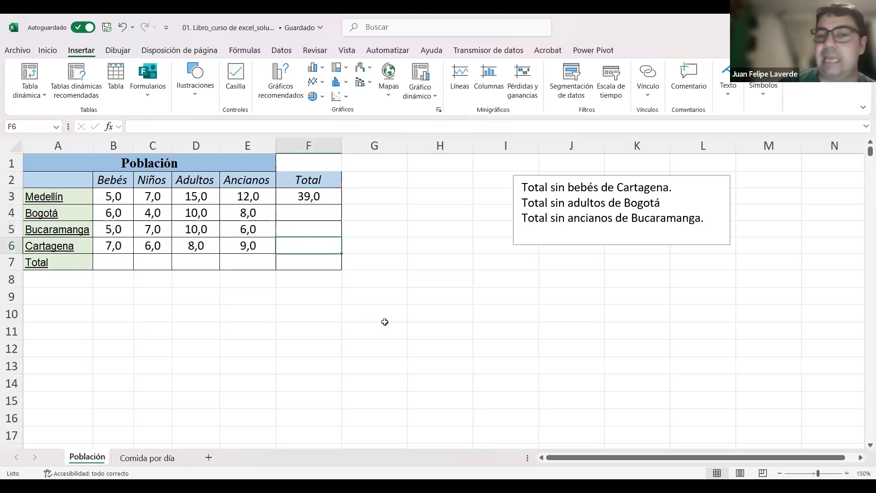
click(327, 195)
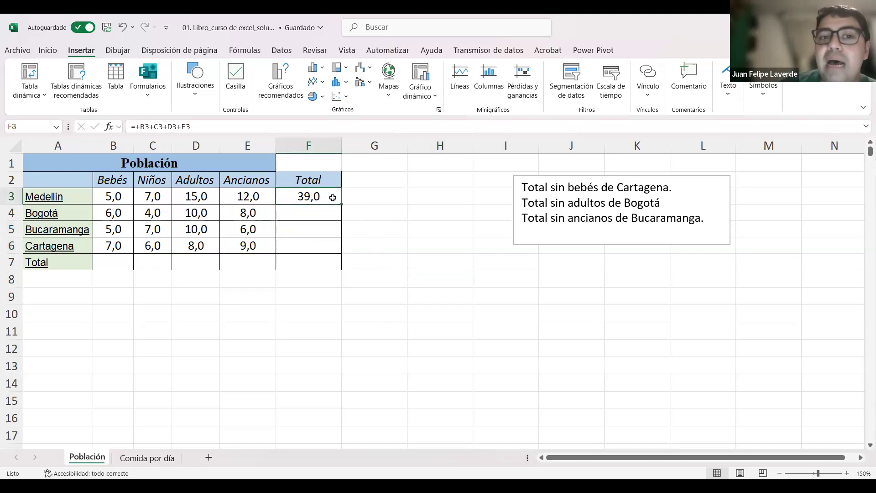
double_click(329, 196)
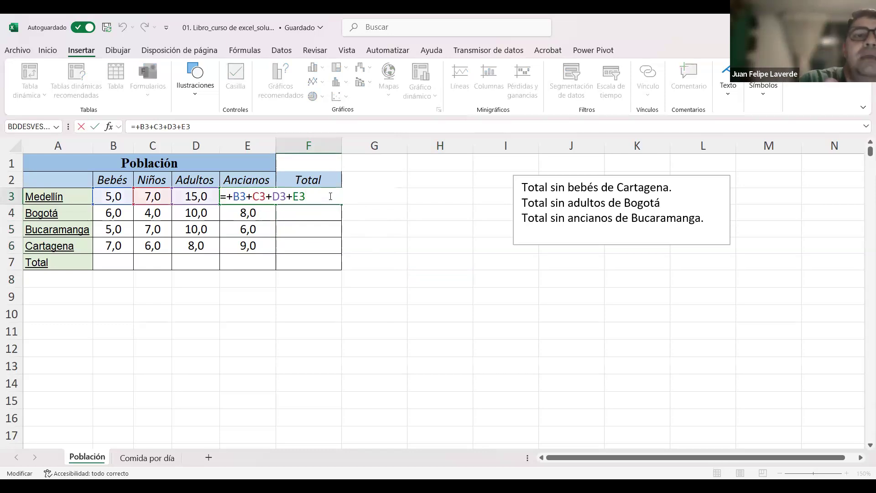
Step: Copy Medellín's total formula from F3 down through F6 for Bogotá, Bucaramanga and Cartagena
key(Escape)
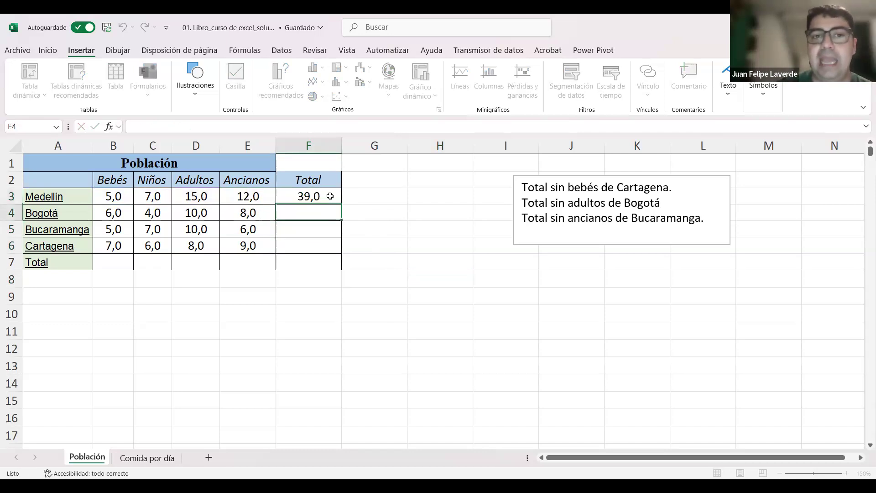
click(382, 224)
click(317, 196)
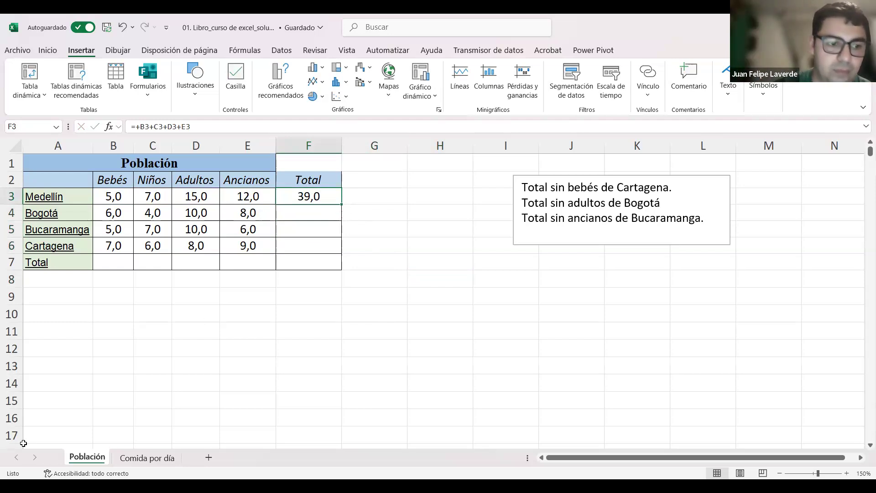
mouse_move(345, 196)
mouse_down()
mouse_move(334, 201)
mouse_move(337, 210)
mouse_move(350, 204)
mouse_up()
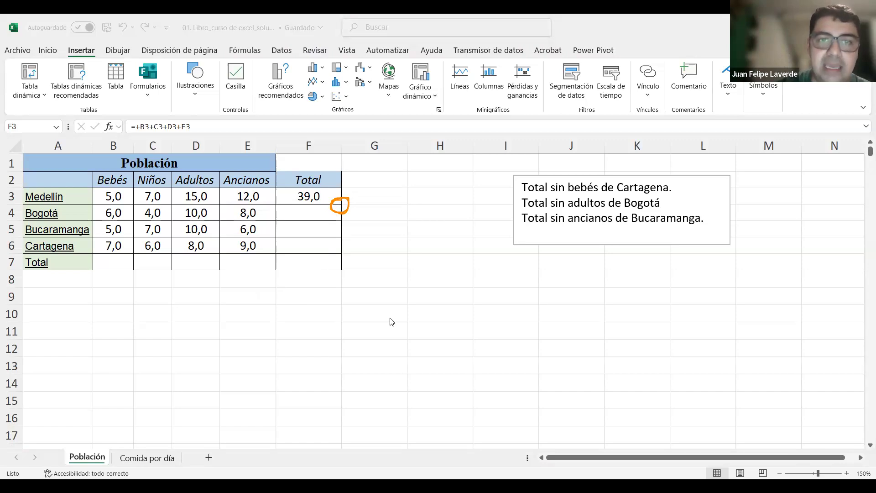
click(341, 204)
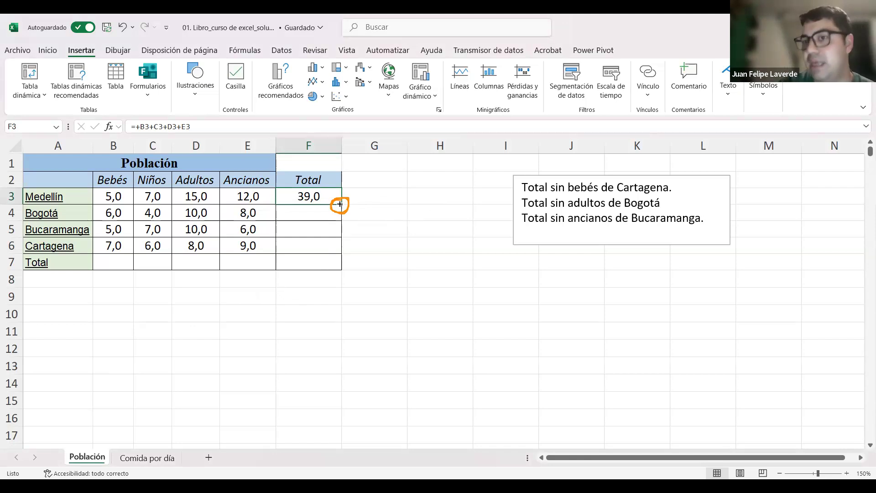
drag(340, 204, 337, 247)
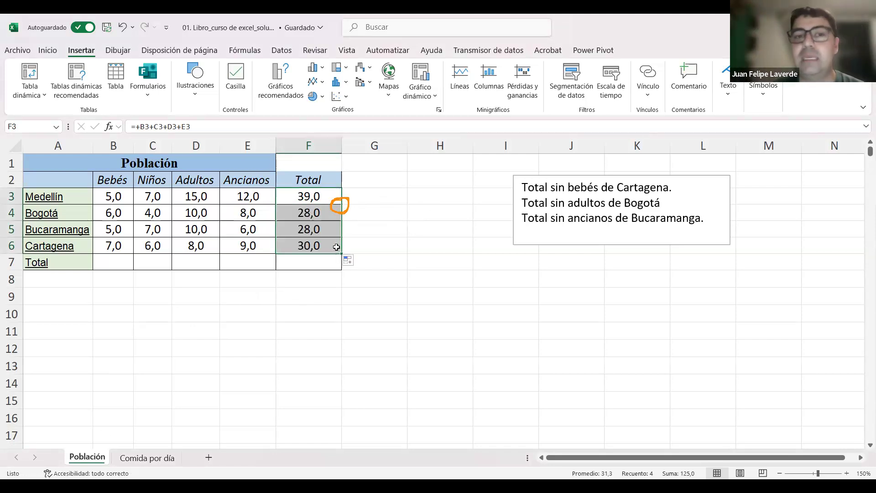
click(419, 234)
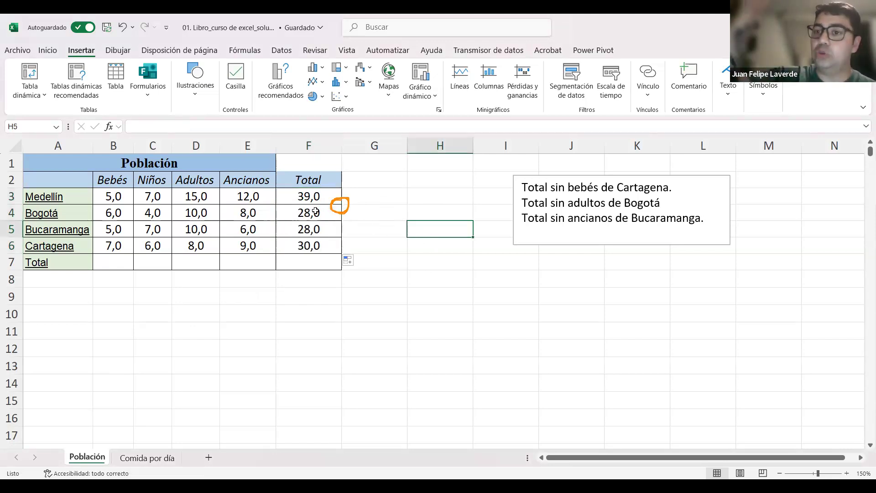
Step: Open the copied total formulas of Bogotá, Bucaramanga and Cartagena one by one to examine their cell references
click(325, 209)
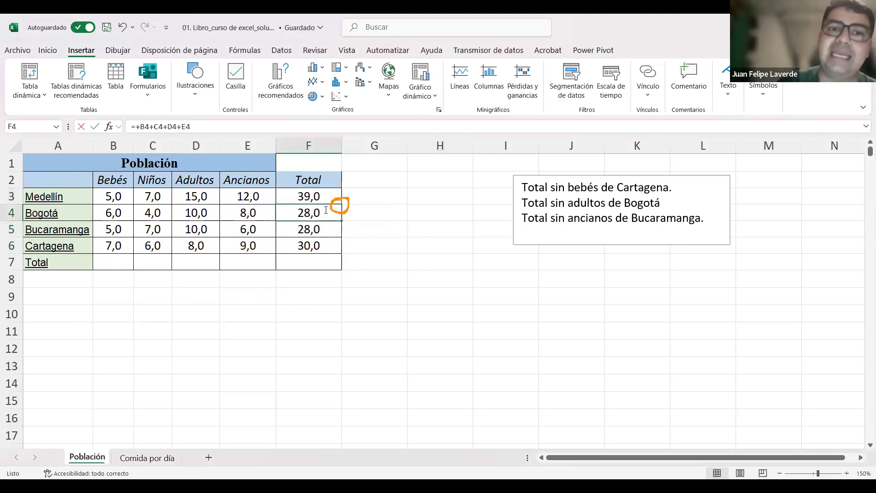
key(F2)
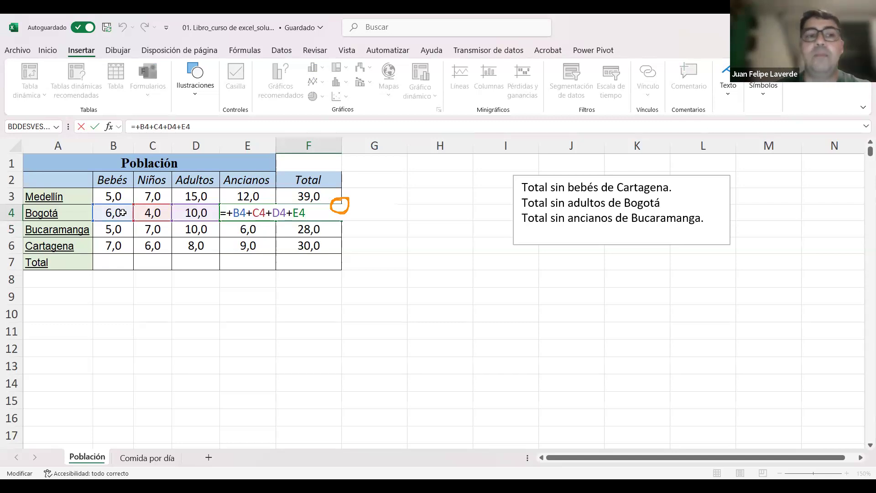
key(Return)
double_click(305, 229)
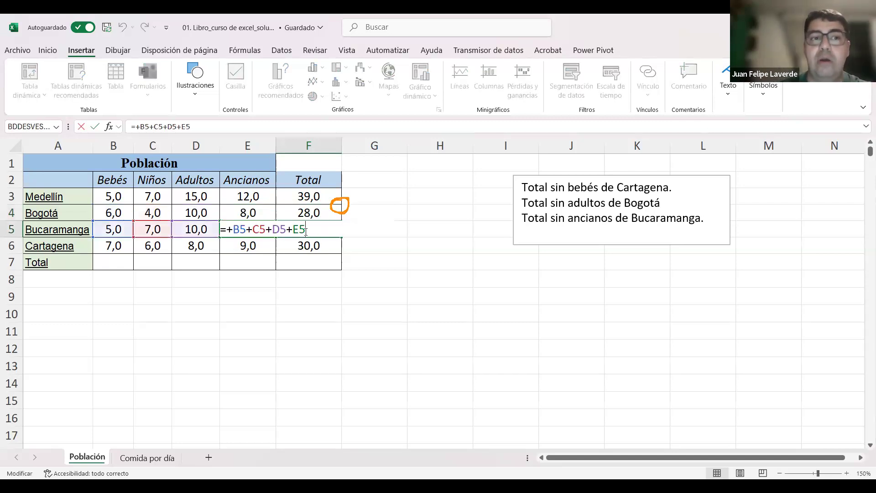
key(Return)
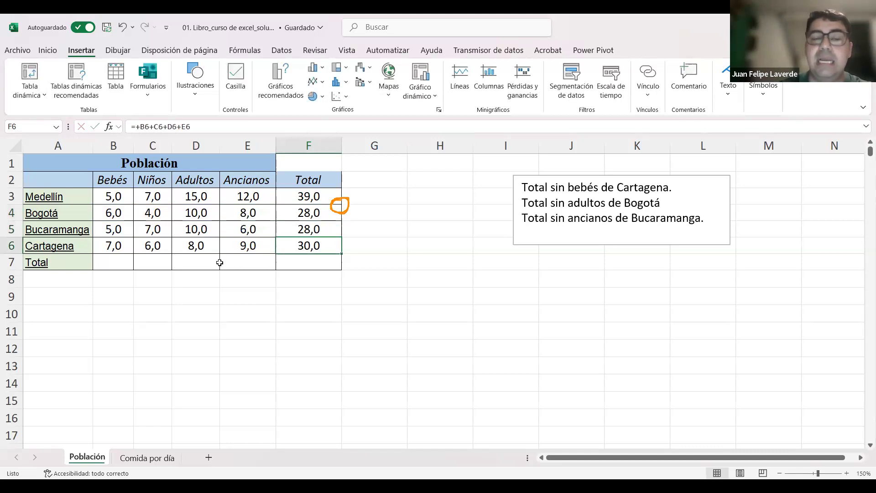
double_click(318, 243)
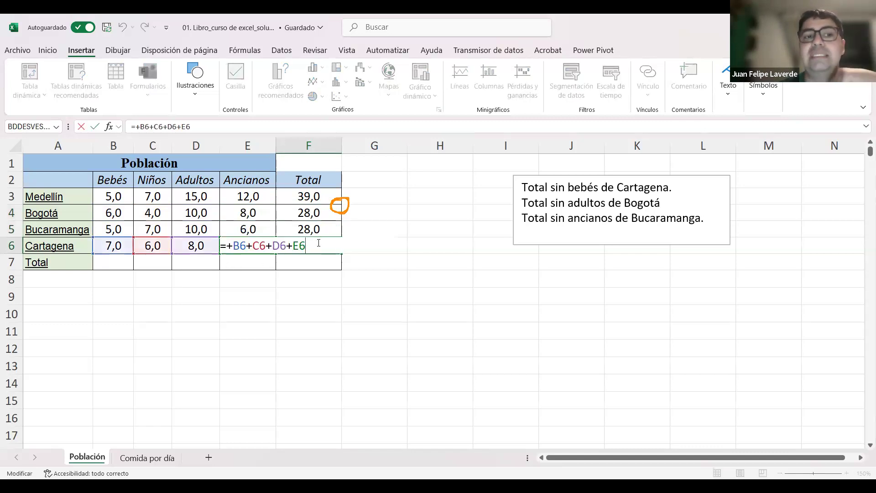
key(Return)
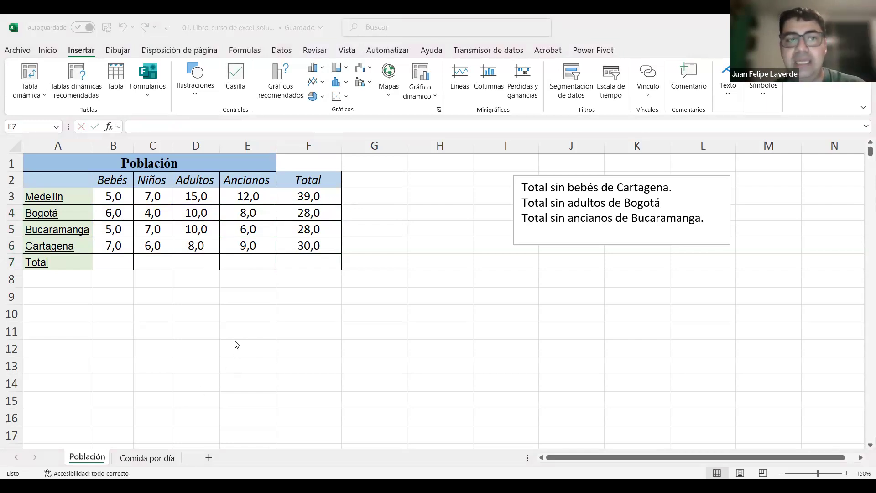
Step: Delete the copied totals in F4:F6, keeping only Medellín's formula
click(329, 246)
drag(319, 213, 319, 246)
key(Delete)
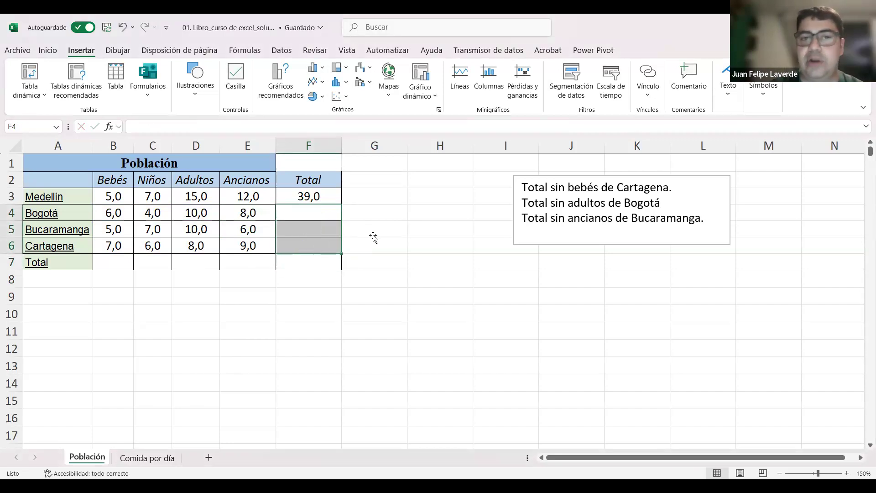
click(372, 235)
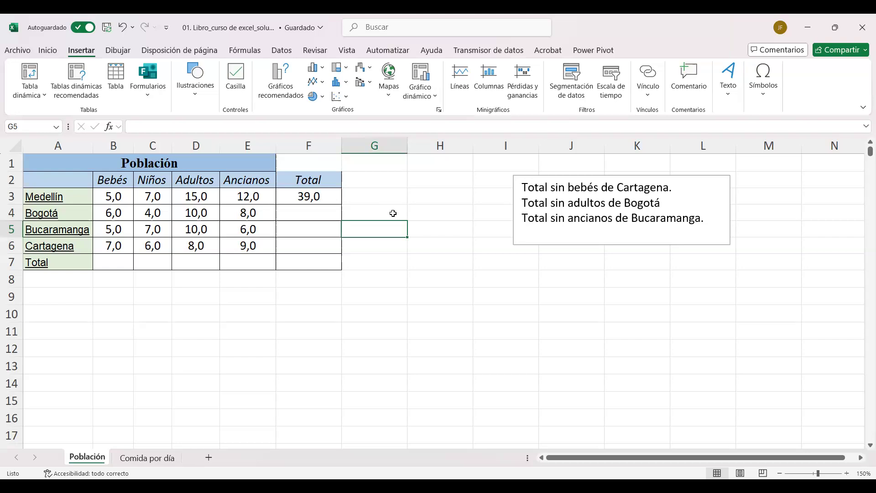
Step: Fill Medellín's total formula down to Cartagena's row again and undo the fill
click(325, 198)
drag(342, 203, 343, 256)
click(464, 256)
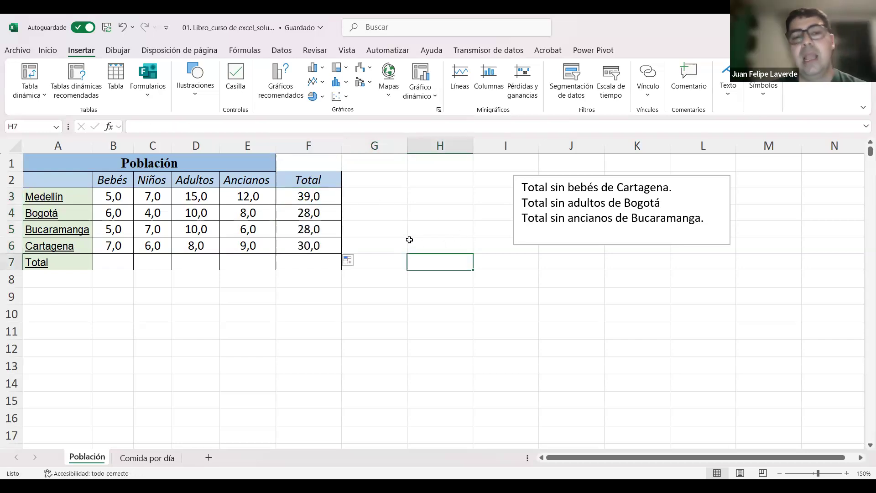
key(ctrl+z)
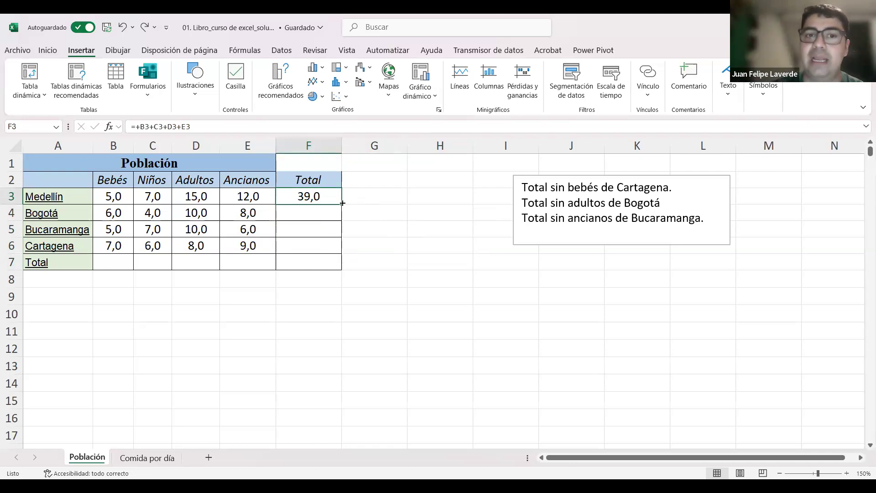
Step: Fill the F3 formula down through the Total row, undo it, then repeat the fill and undo only as far as Cartagena's row
double_click(342, 202)
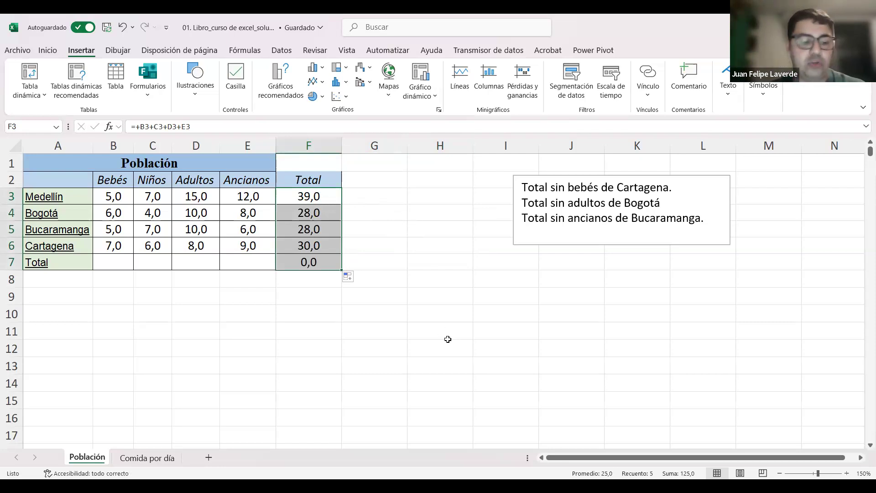
key(ctrl+z)
drag(341, 204, 343, 253)
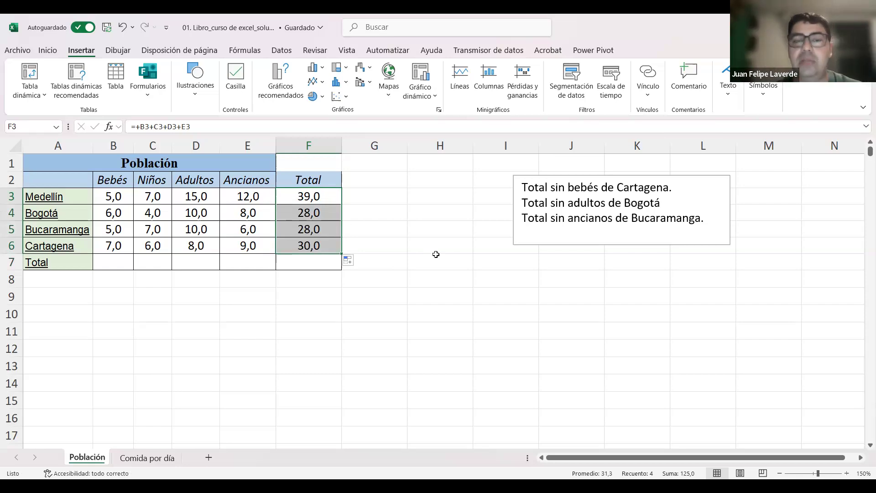
key(ctrl+z)
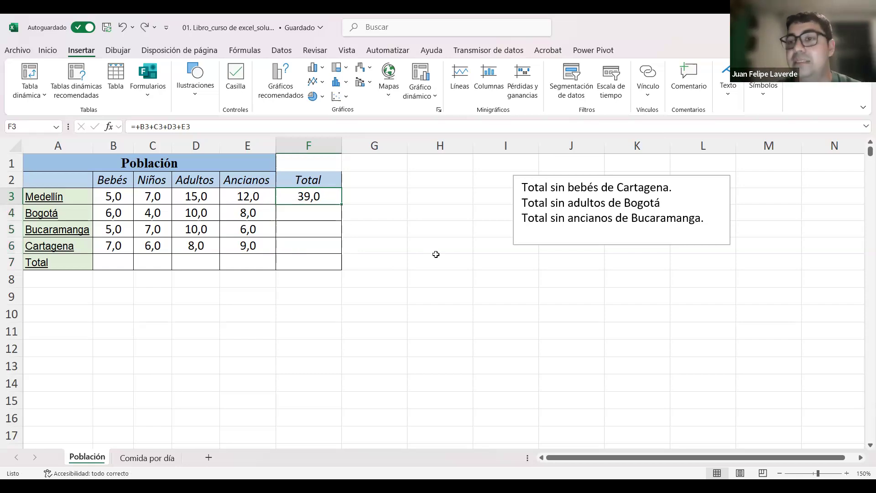
Step: Auto-fill Medellín's formula down the entire Total column and delete the unwanted copy in F7
double_click(341, 203)
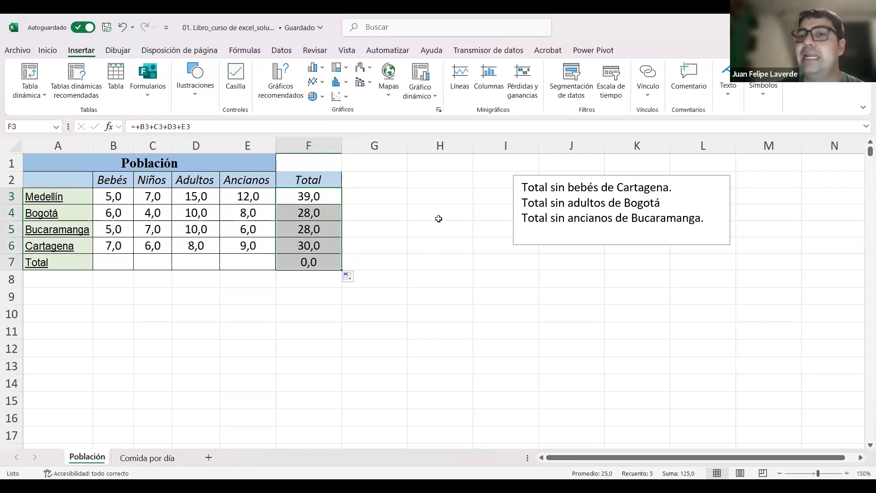
click(438, 248)
click(331, 264)
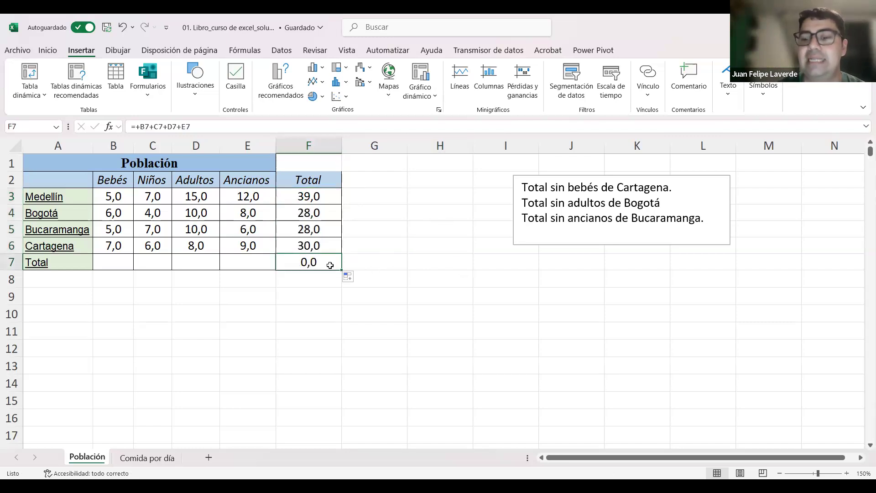
key(Delete)
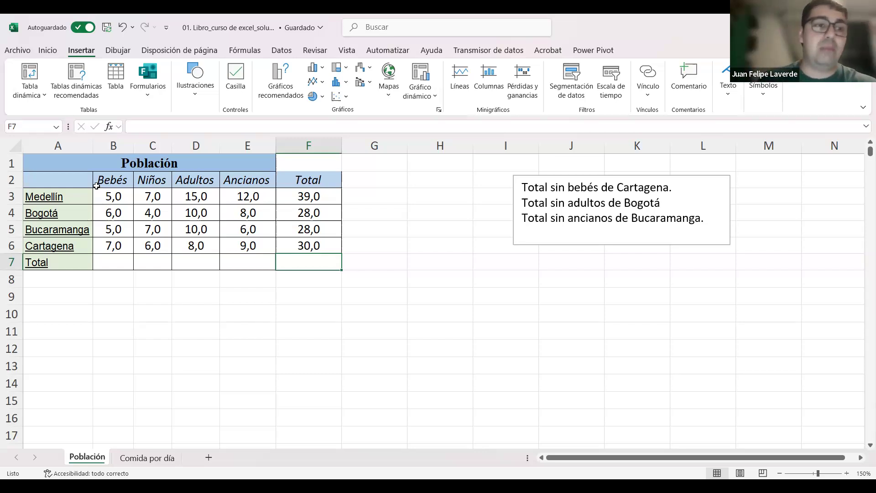
Step: Go through Medellín's age-group cells B3 to E3 and examine how the formula in F3 references each one
click(160, 198)
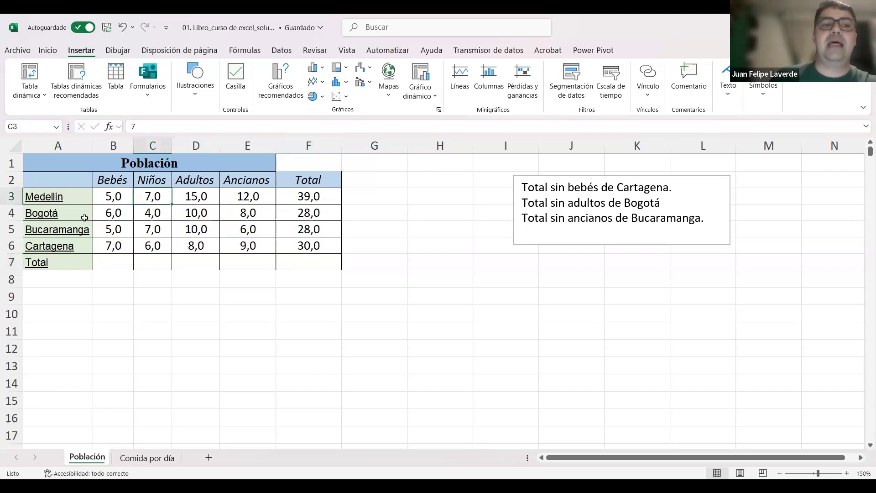
click(119, 200)
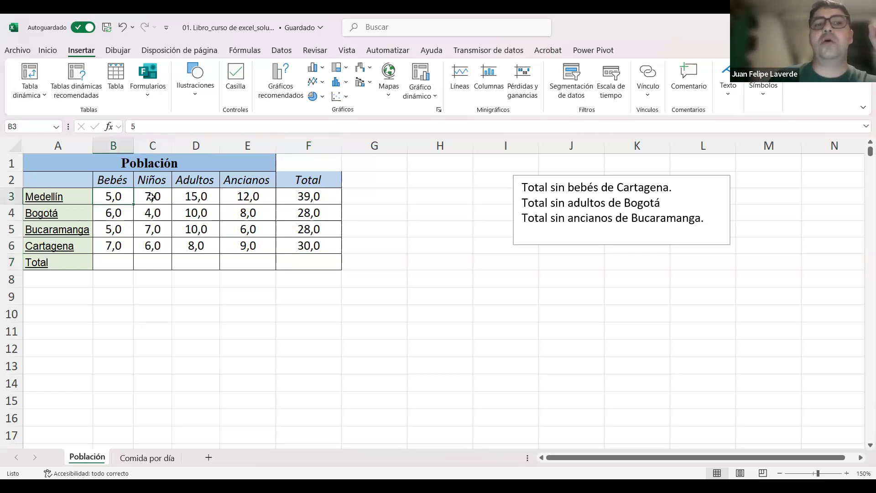
click(151, 197)
click(191, 199)
click(270, 201)
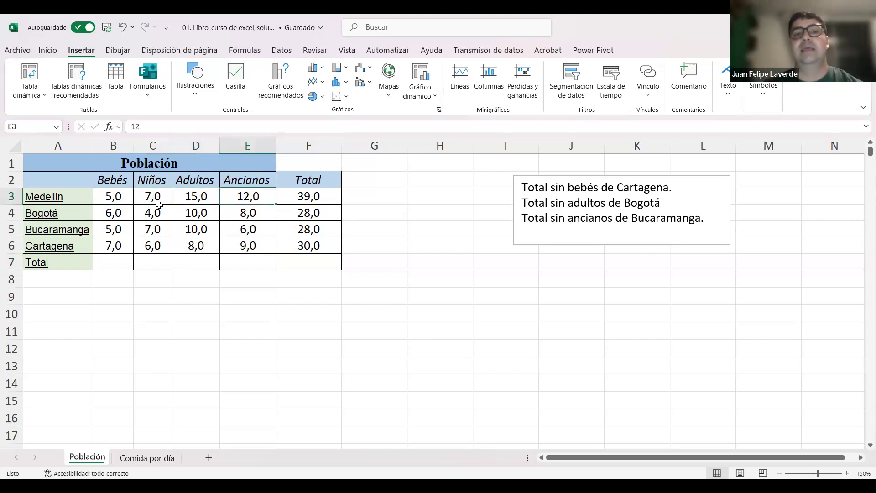
double_click(326, 197)
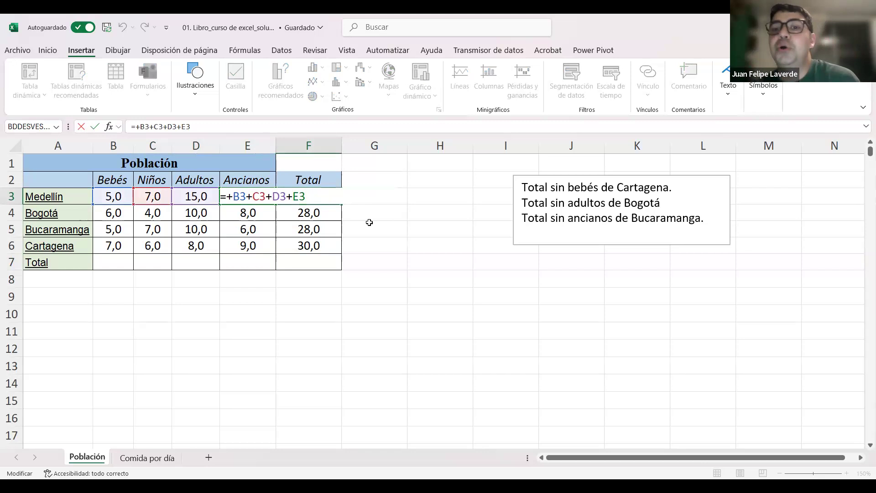
key(Return)
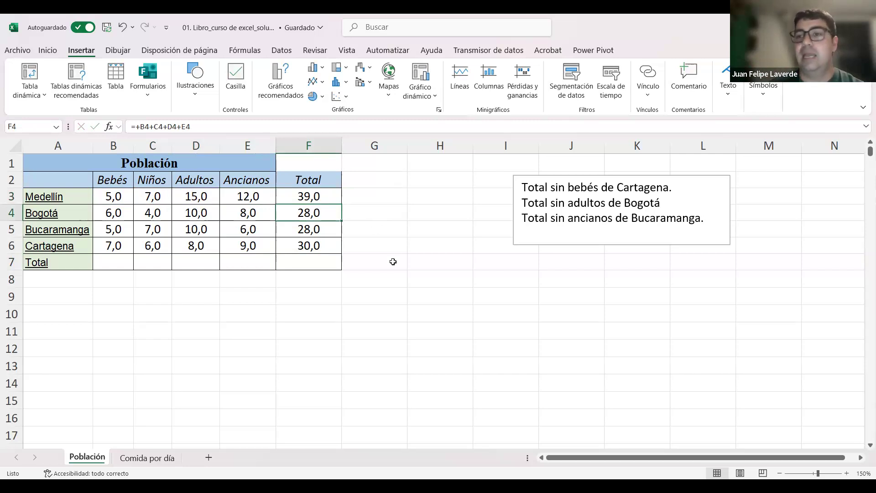
Step: Highlight Medellín's age-group range B3:E3 as a block of adjacent cells and deselect it
click(367, 257)
drag(118, 197, 245, 196)
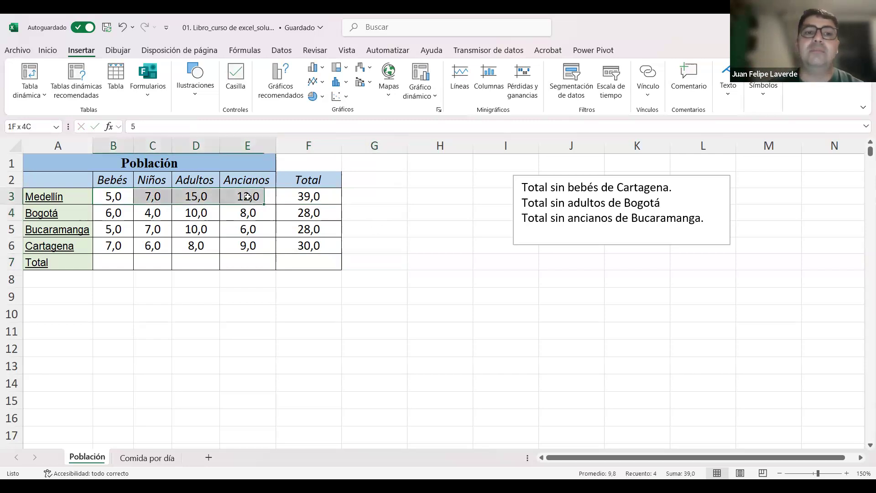
click(231, 245)
drag(112, 193, 247, 196)
click(420, 278)
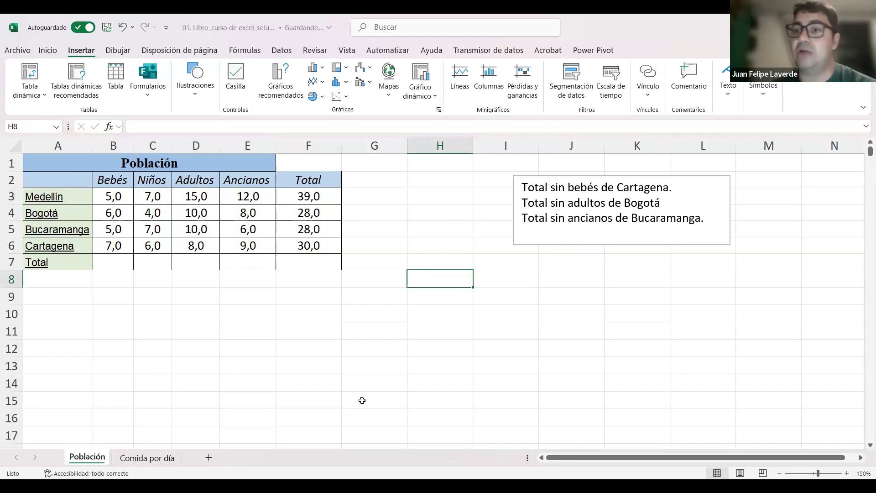
Step: Total the Bebés column in B7 by entering the formula +suma(B3:B6), and check the resulting formula
click(105, 267)
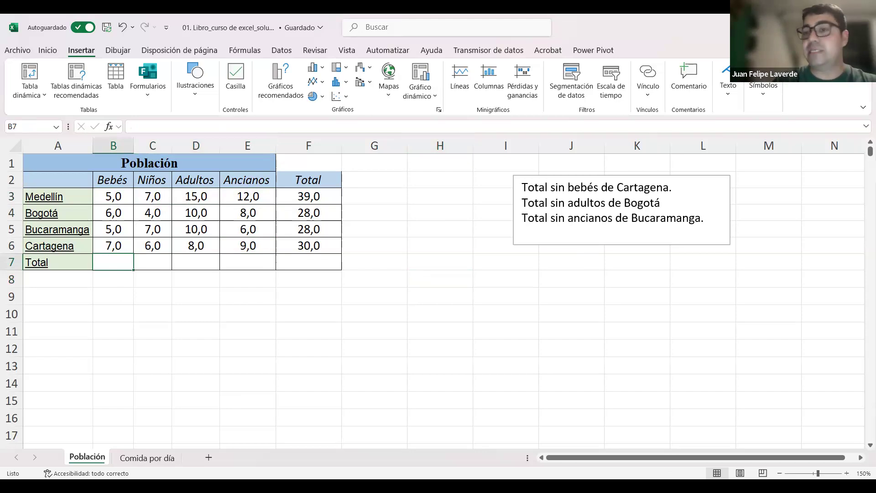
text(+)
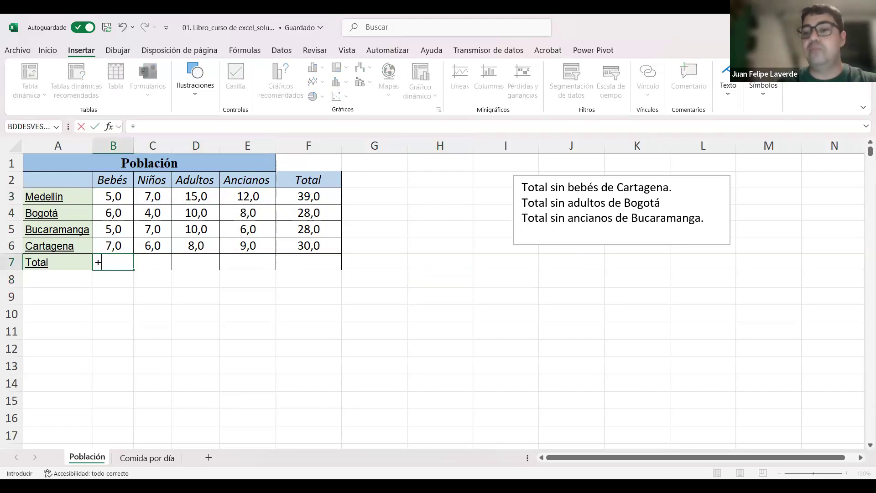
key(BackSpace)
text(=)
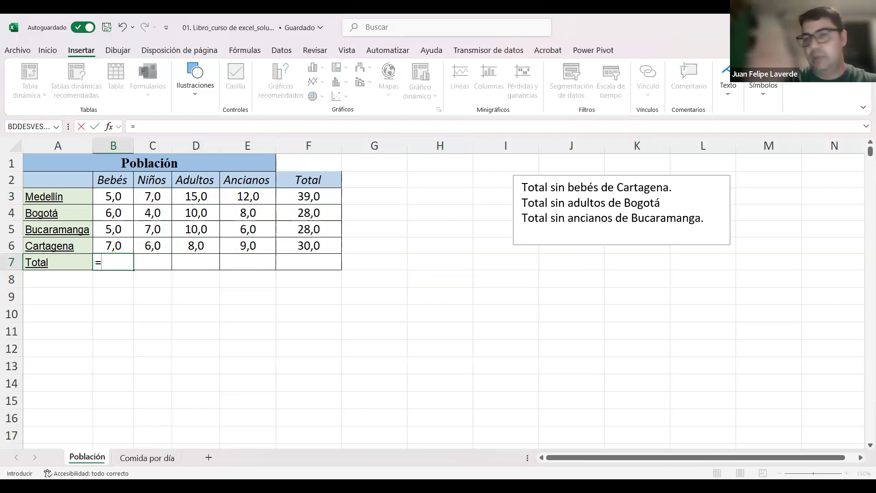
key(BackSpace)
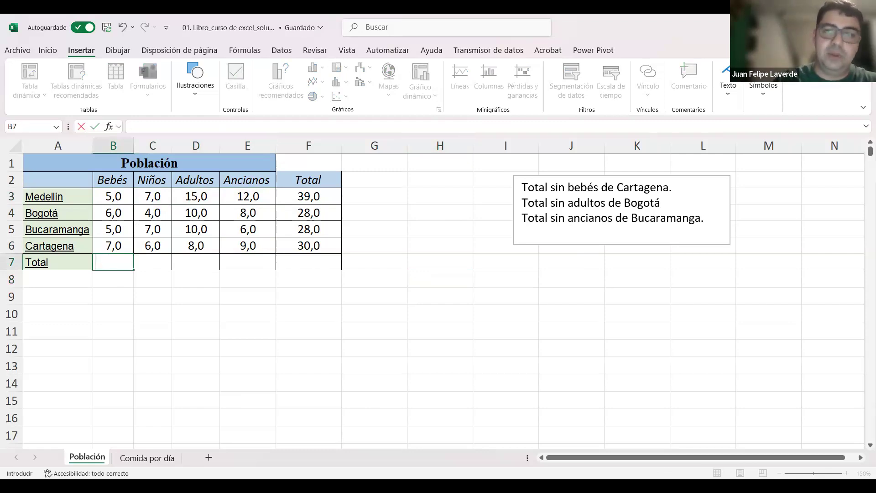
text(+)
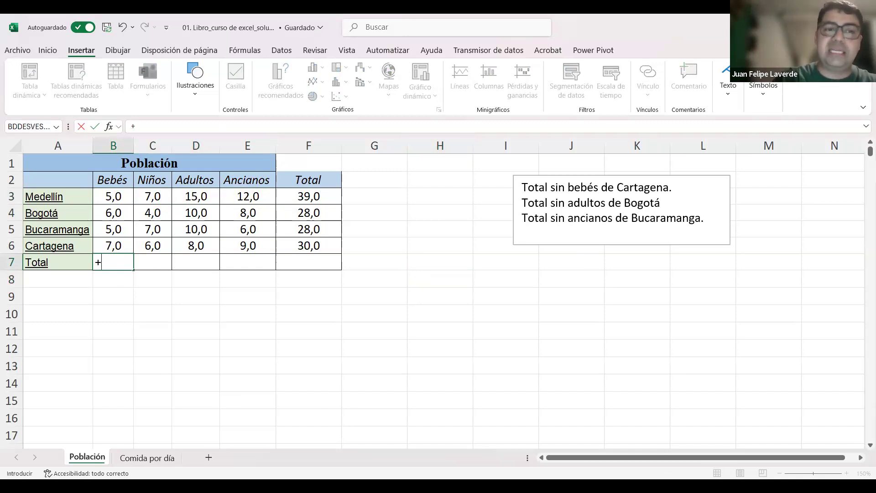
text(suma()
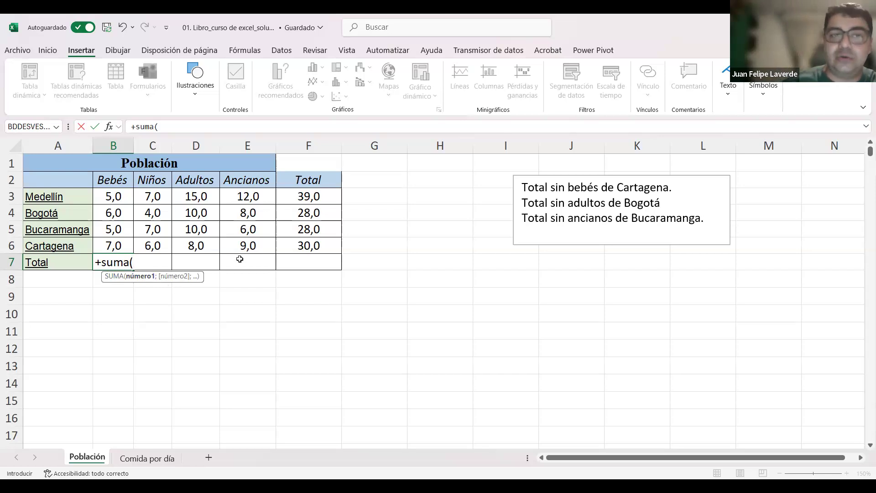
click(119, 201)
drag(120, 201, 119, 245)
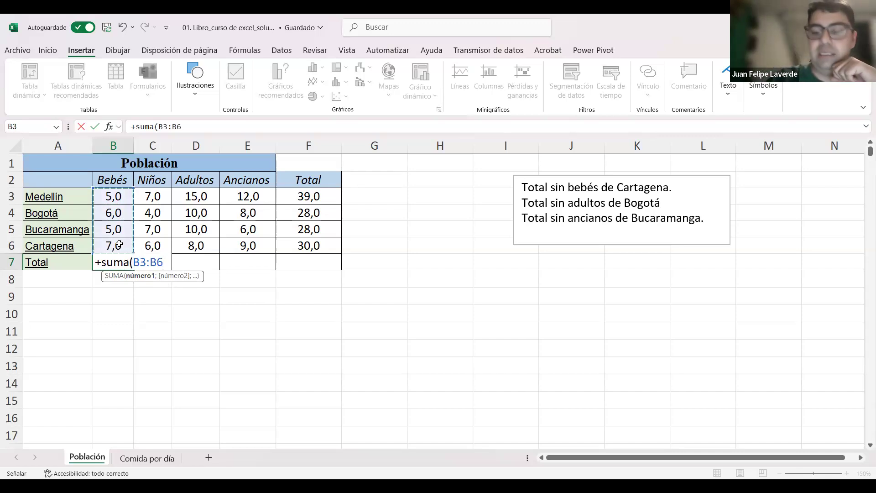
text())
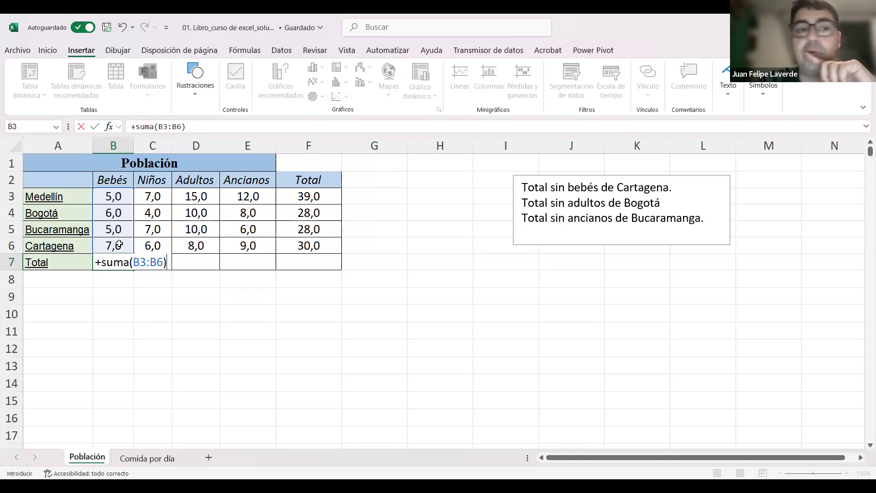
key(Return)
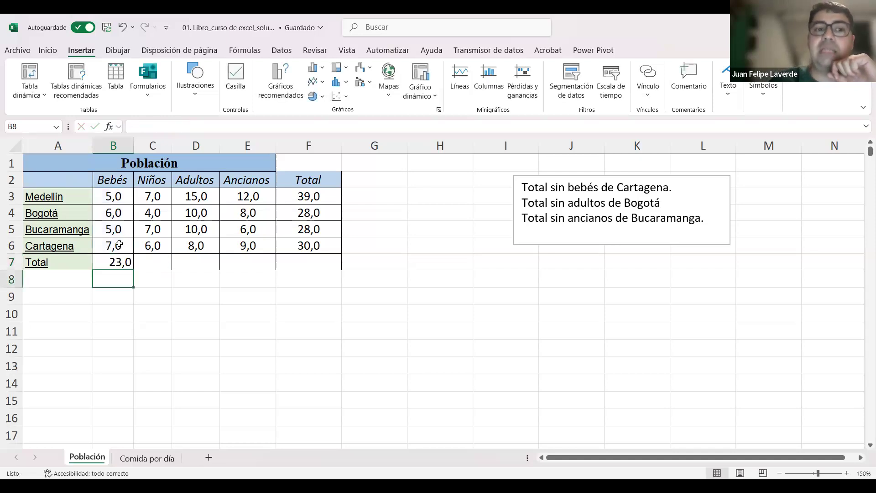
click(118, 261)
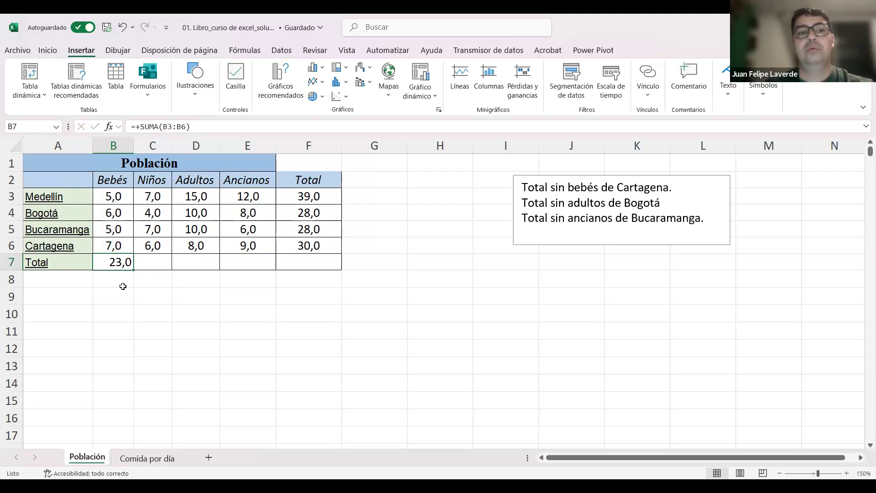
Step: Enter a comparison formula in B8 that adds the Bebés cells one by one, +B3+B4+B5+B6
click(119, 281)
text(+)
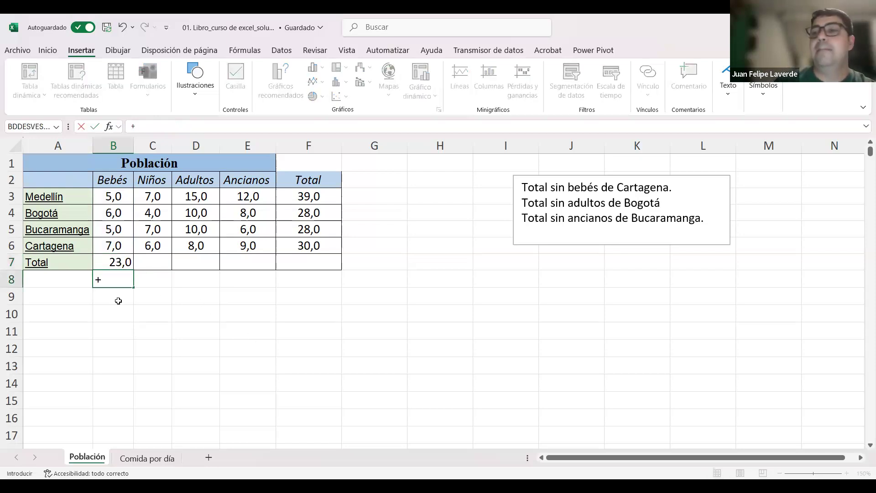
click(108, 200)
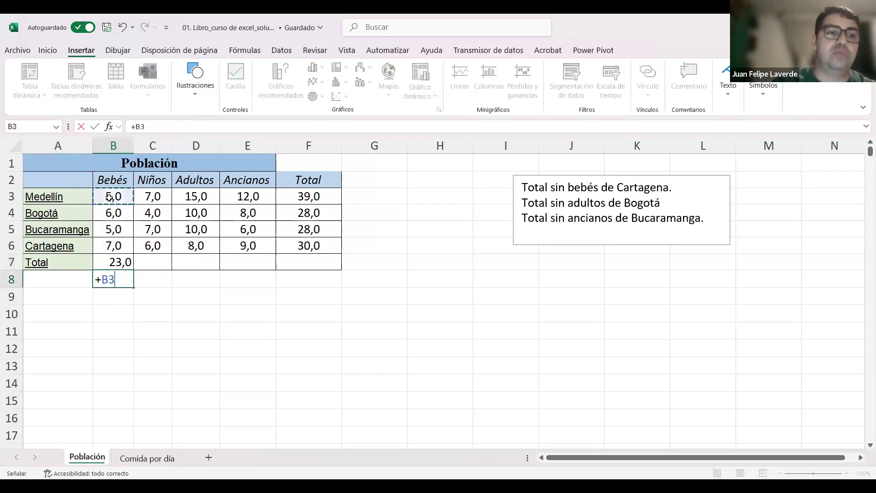
text(+)
click(113, 212)
text(+B4+)
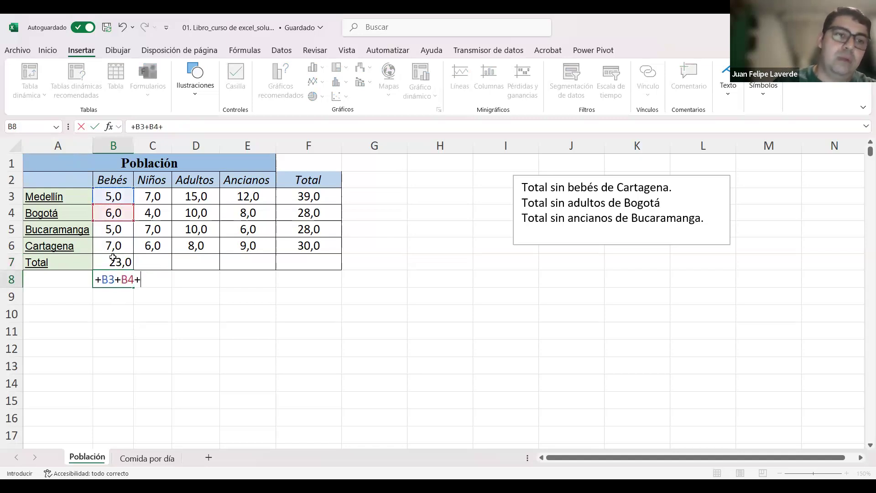
click(118, 226)
text(+)
click(115, 244)
key(Return)
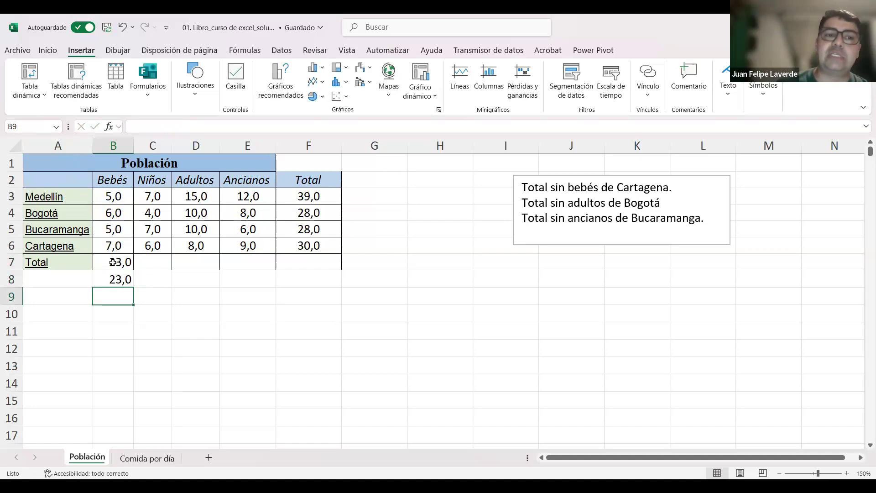
Step: Examine the range referenced by the SUMA formula in B7, and delete the comparison formula in B8
double_click(114, 262)
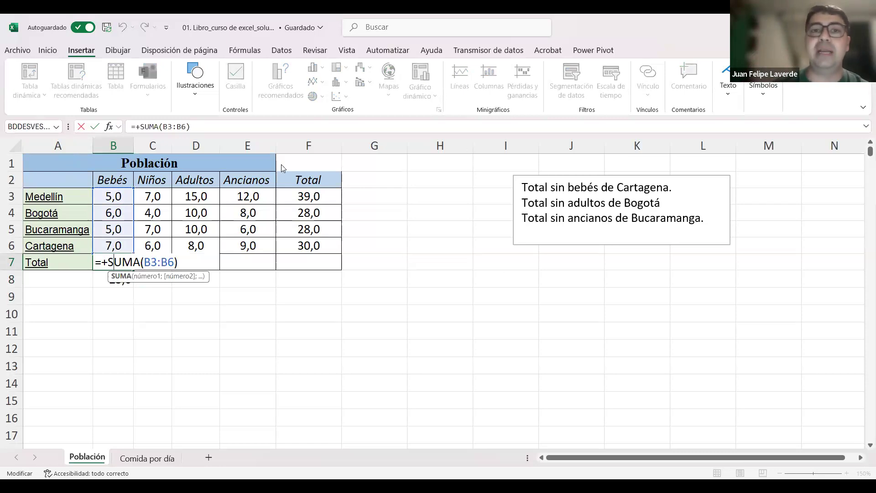
key(Return)
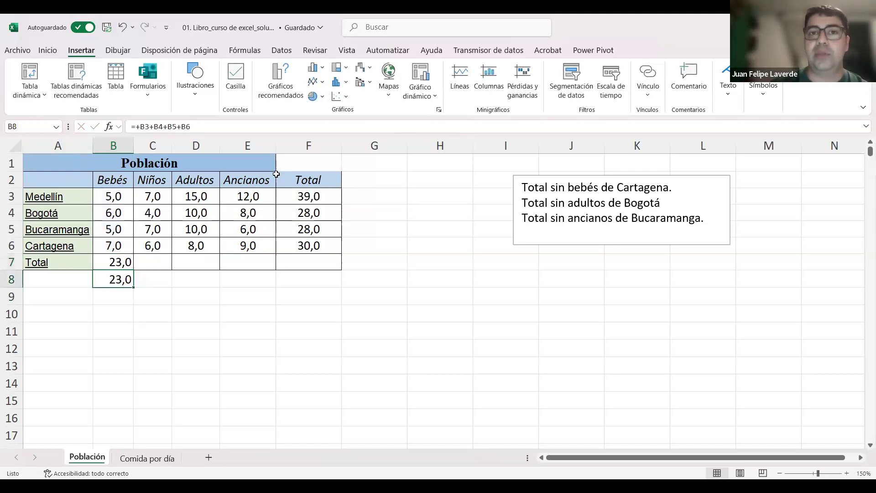
key(alt+Tab)
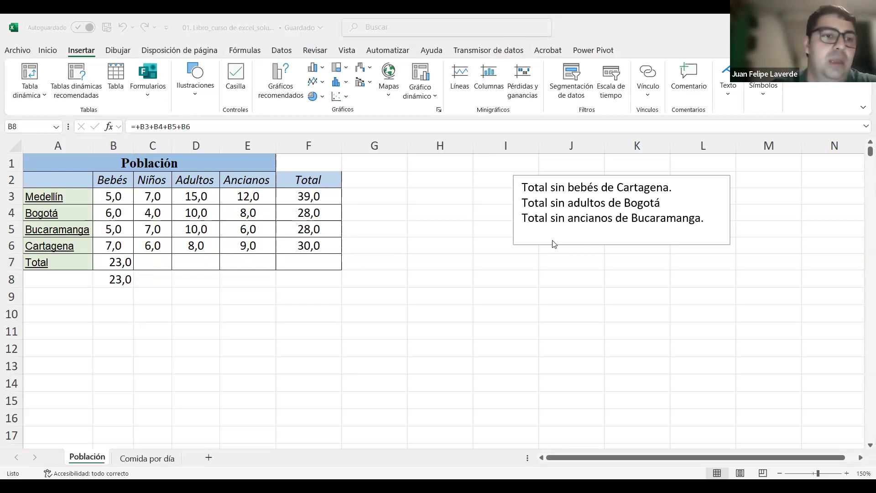
click(122, 276)
key(Delete)
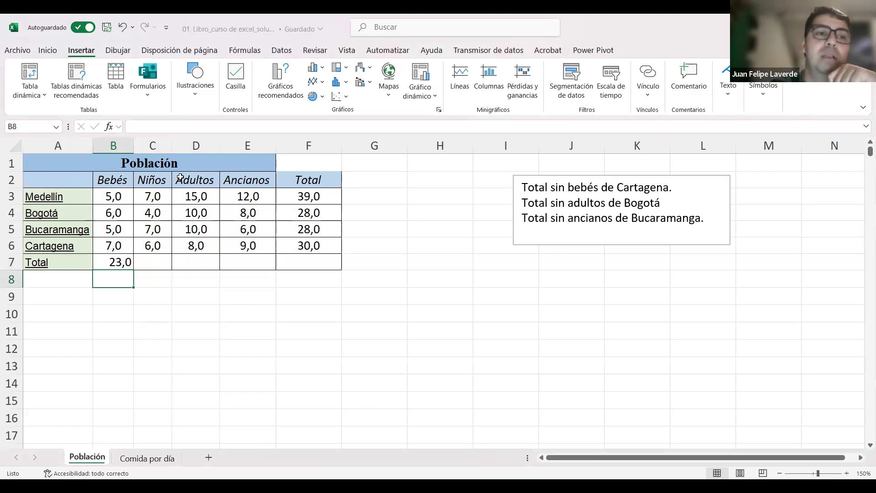
Step: Select the Bebés values B3:B6 and examine their sum, average and count in the status bar
click(121, 194)
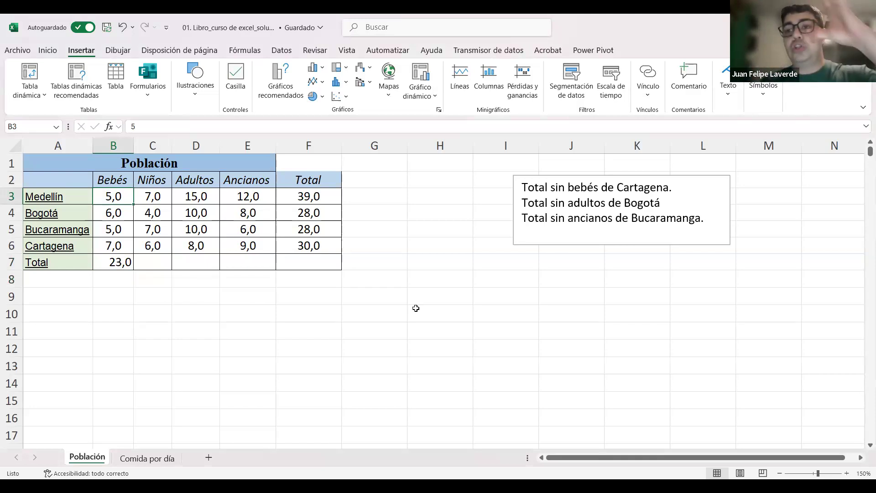
key(ctrl+shift+Down)
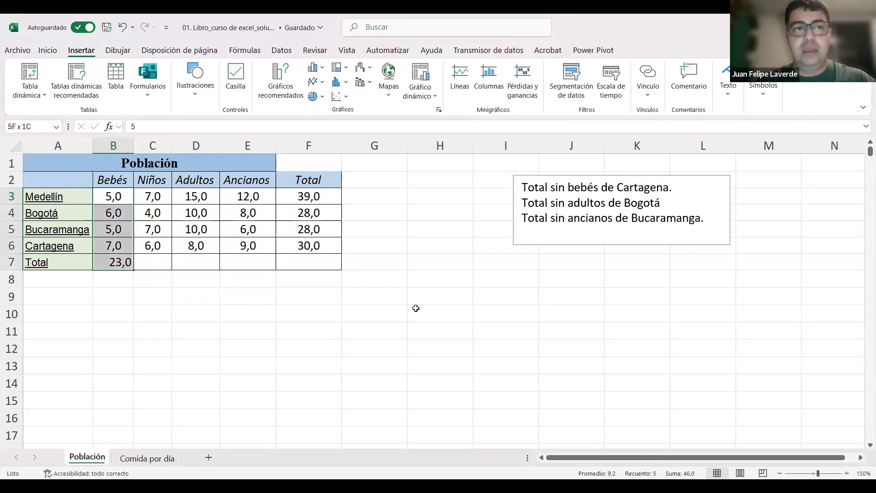
key(Up)
key(Down)
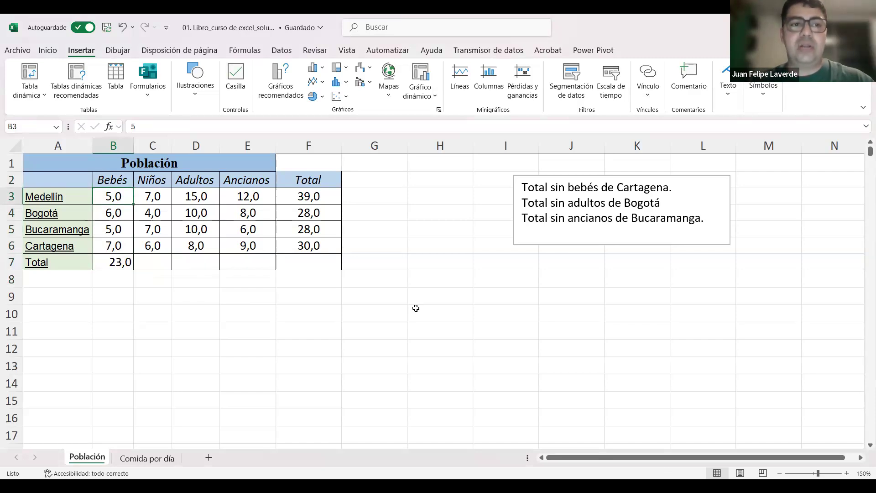
key(shift+Down)
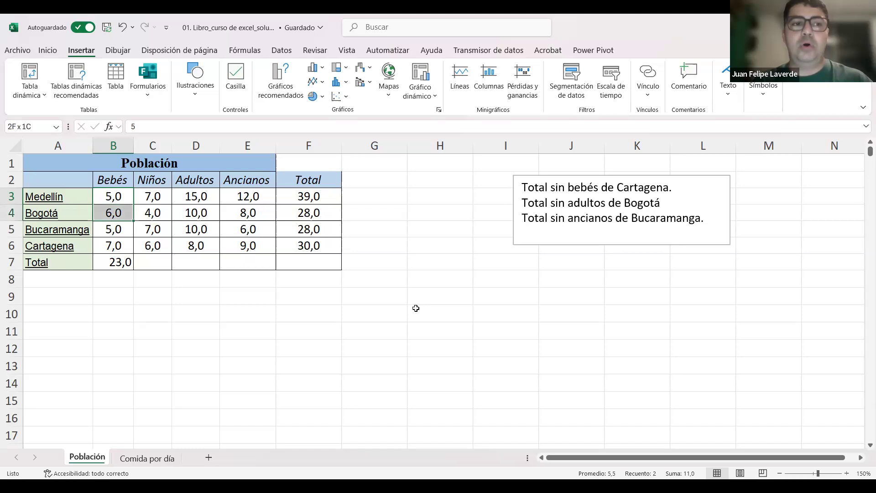
key(shift+Down)
key(shift+Down)
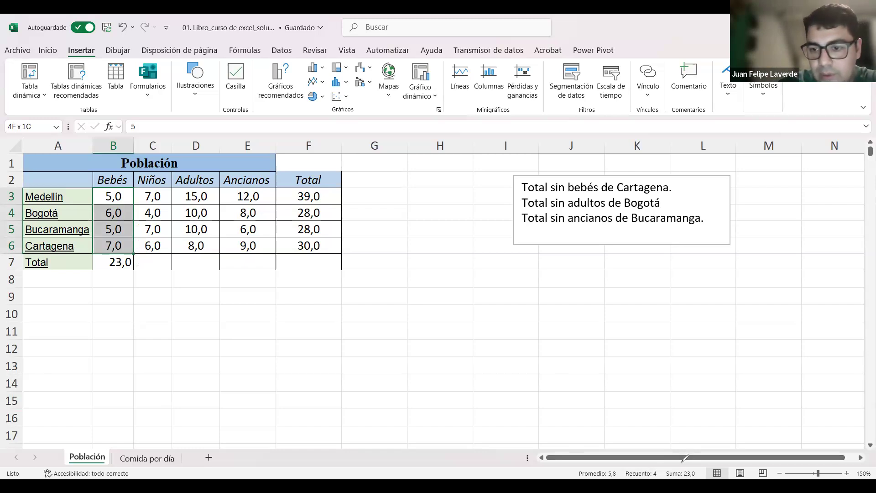
mouse_move(683, 463)
mouse_down()
mouse_move(698, 473)
mouse_move(682, 460)
mouse_move(662, 472)
mouse_move(698, 478)
mouse_move(685, 459)
mouse_move(694, 458)
mouse_up()
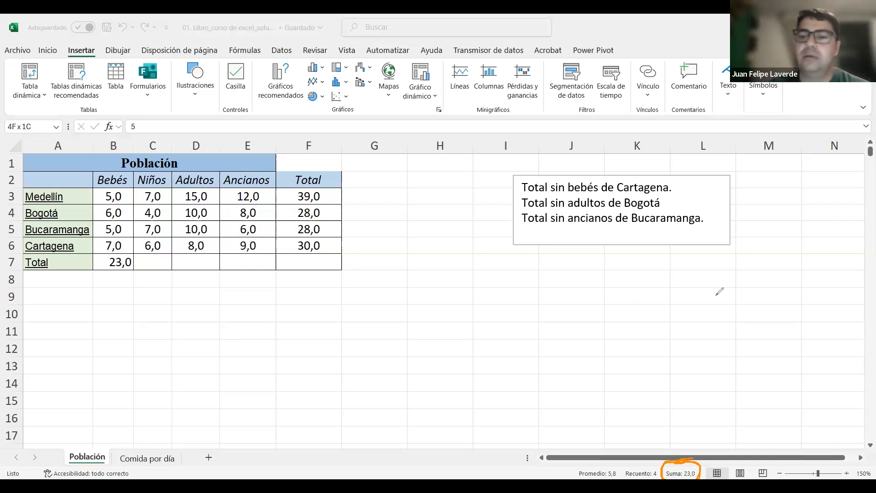
drag(594, 453, 597, 463)
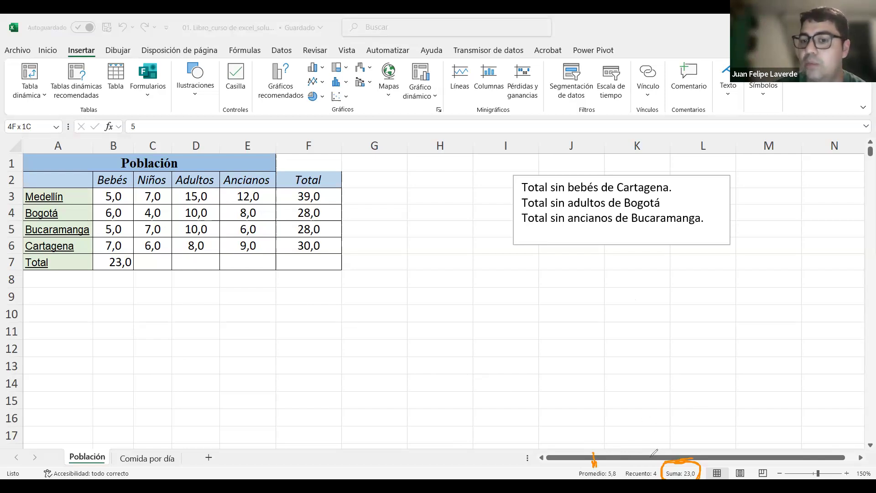
drag(642, 447, 645, 462)
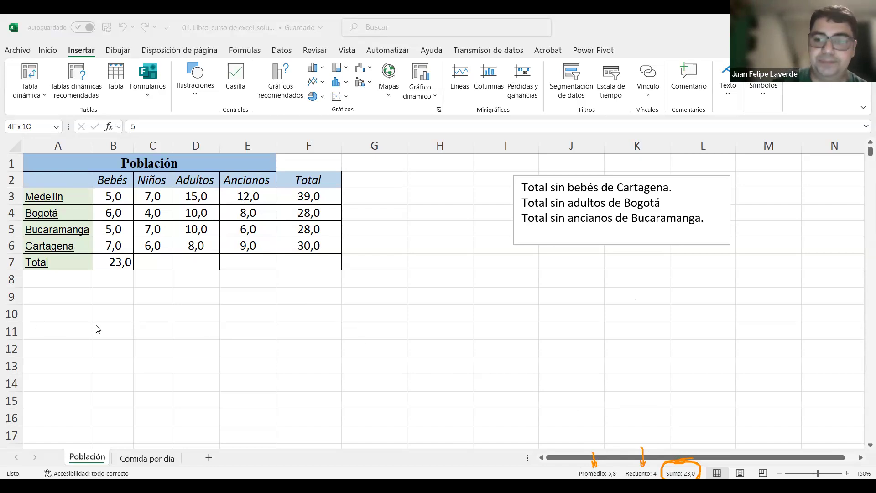
Step: Fill the SUMA formula from B7 across the Total row to F7, and select F3:F6 to compare their sum with F7
click(123, 267)
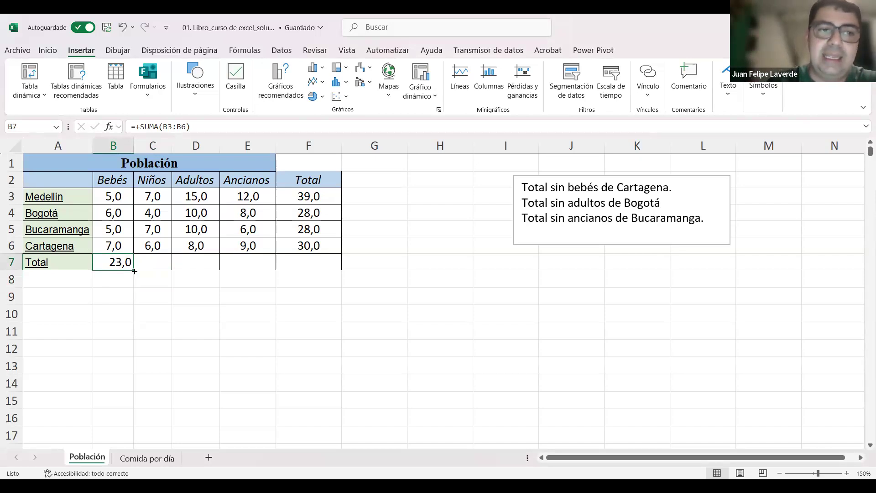
drag(149, 270, 330, 272)
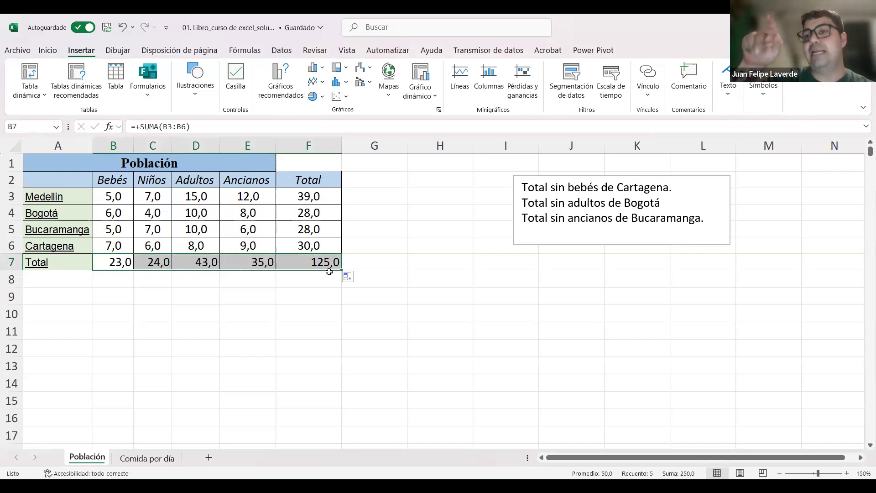
drag(319, 197, 318, 238)
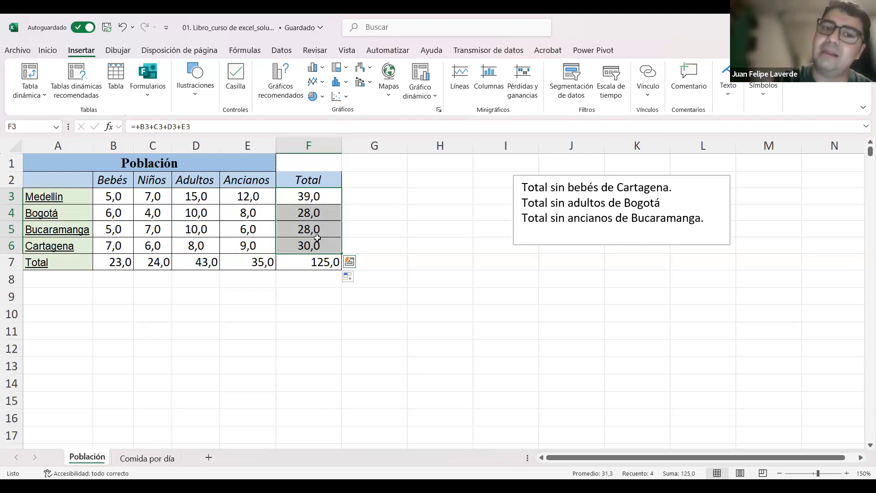
Step: Delete the city totals in F4:F6 and auto-fill them again from Medellín's formula in F3
drag(328, 204, 327, 238)
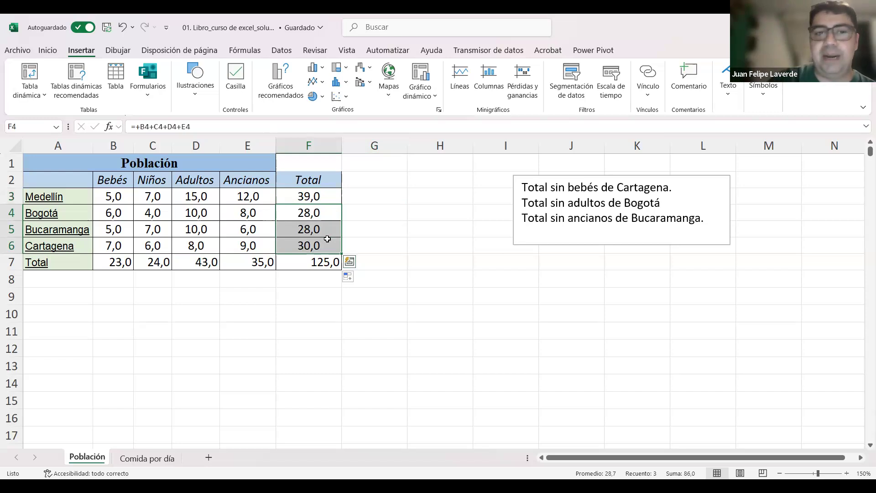
key(Delete)
click(334, 199)
double_click(342, 204)
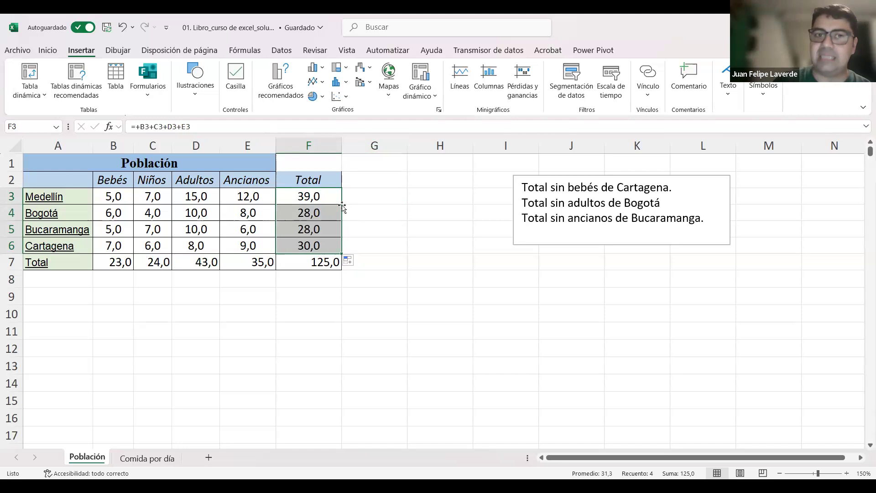
click(303, 314)
Step: Delete the totals in C7:F7 and refill them from the SUMA formula in B7, finishing with the age-group totals B7:E7 selected
click(115, 261)
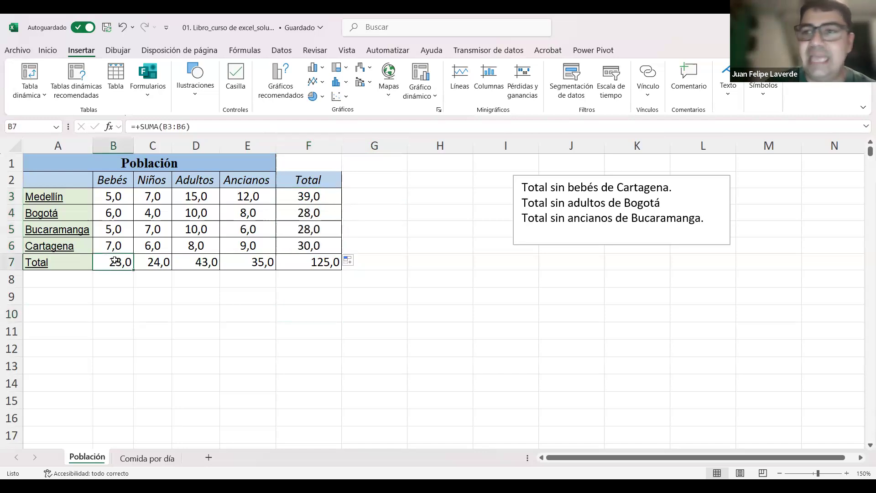
drag(169, 263, 318, 262)
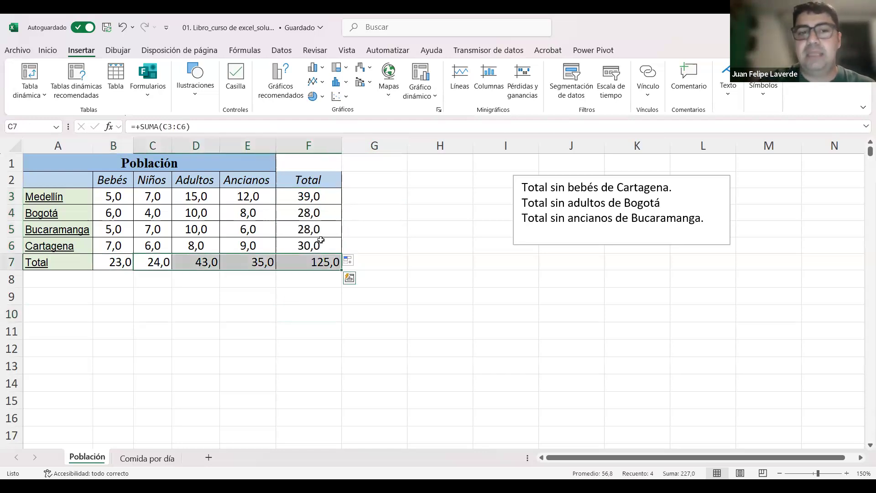
key(Delete)
click(113, 266)
drag(132, 269, 341, 268)
click(262, 290)
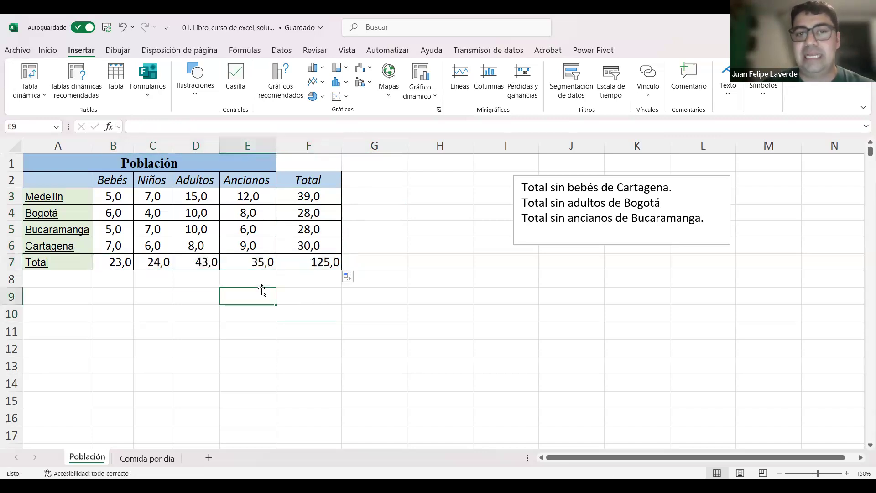
drag(114, 261, 249, 259)
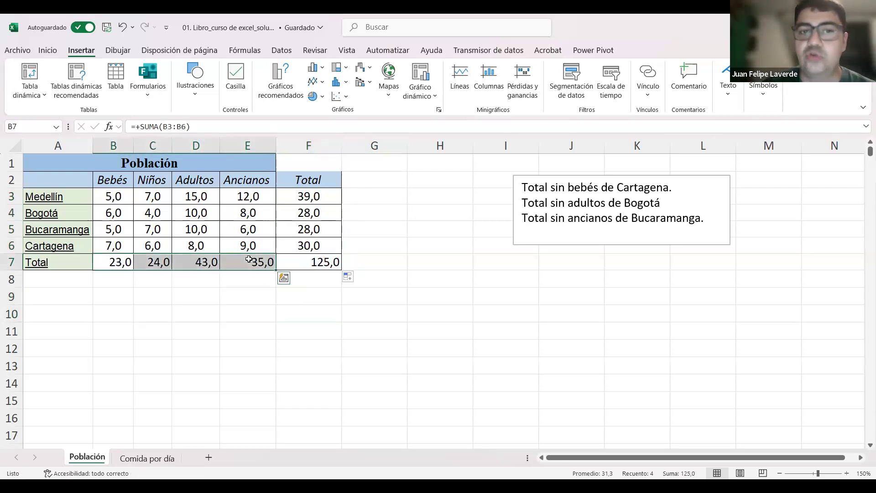
Step: Examine the formulas behind Medellín's total in F3 and the Bebés total in B7, leaving both unchanged
double_click(327, 195)
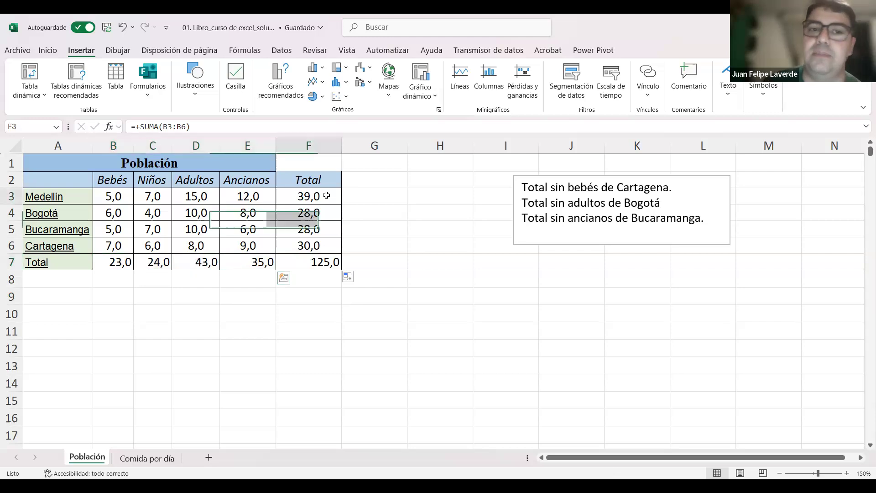
key(Escape)
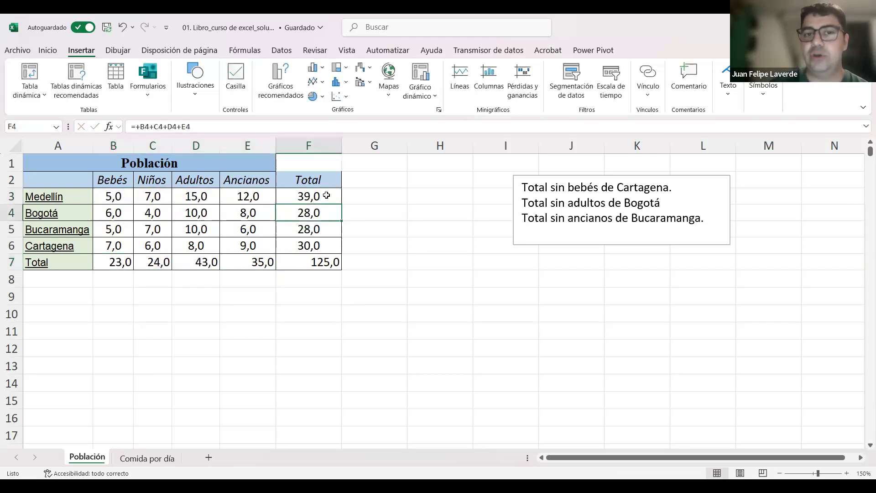
click(126, 263)
double_click(127, 264)
key(Return)
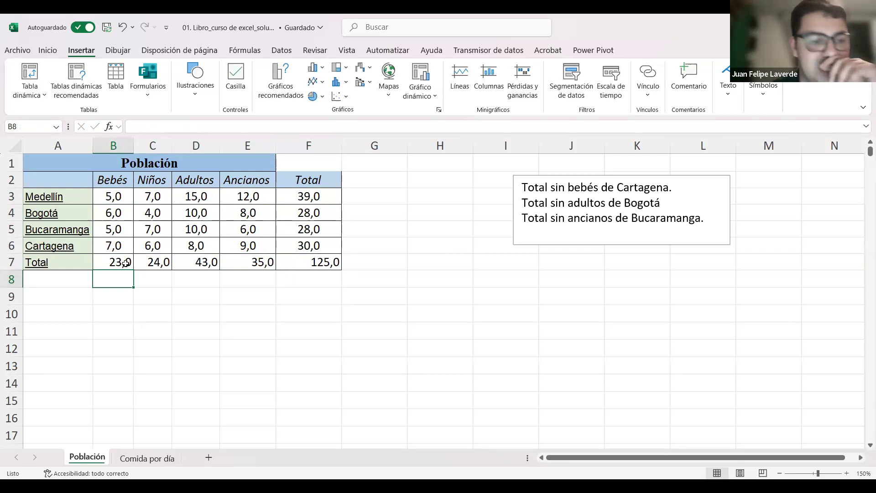
Step: View the Comida por día sheet, return to Población and highlight the three exercise lines in the text box
click(166, 459)
click(102, 454)
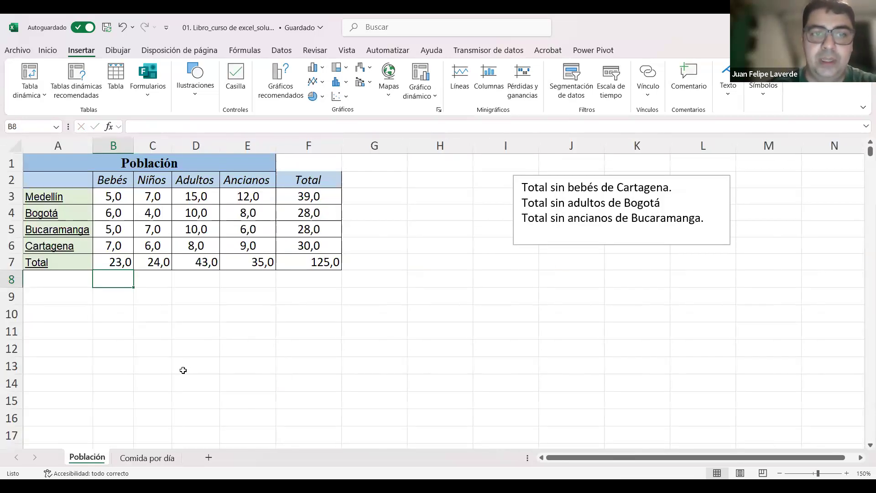
click(122, 352)
drag(710, 220, 522, 187)
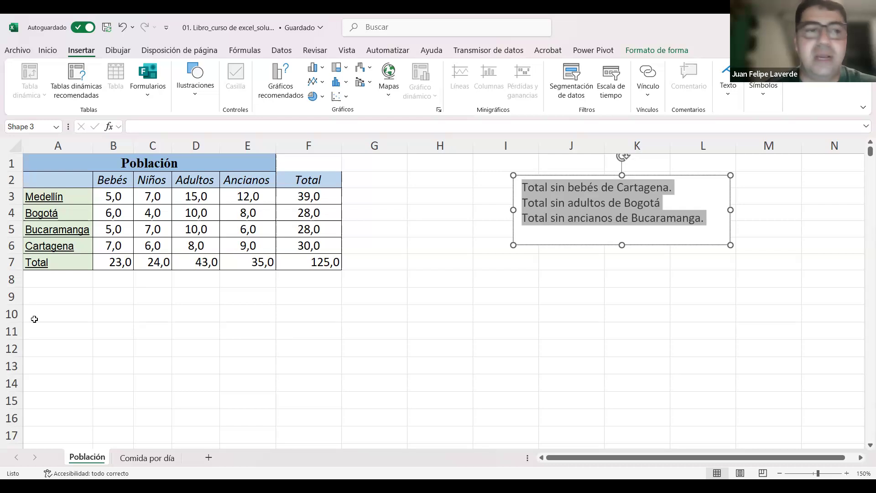
Step: Enter the labels "Total sin bebés de Cartagena" in A9 and "Total sin adultos de Bogotá" in A10
click(66, 297)
text(Total sin beb)
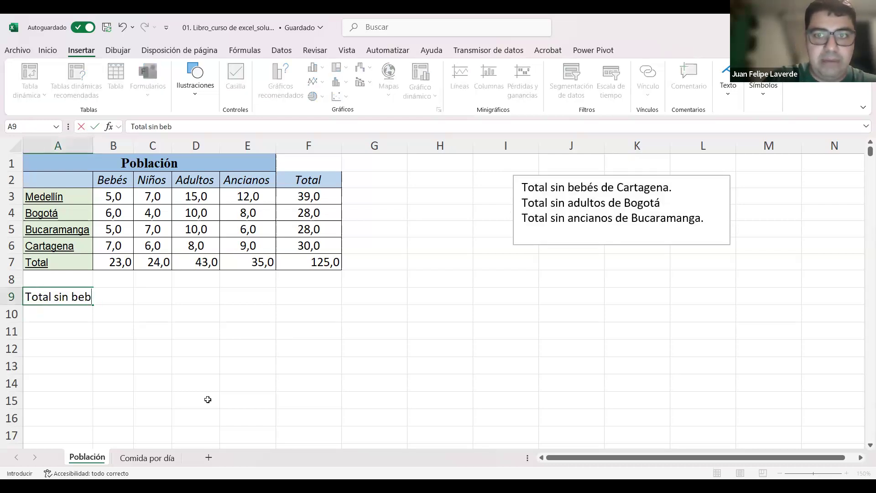
text(és de Cartagena)
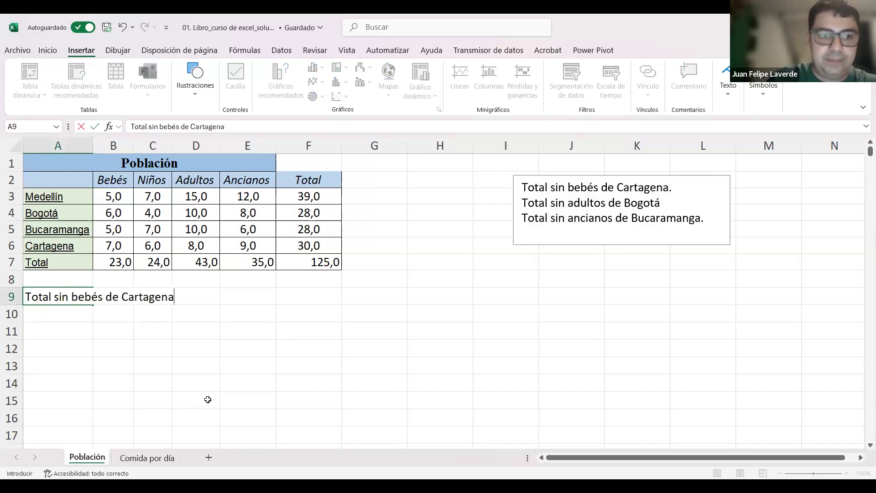
key(Return)
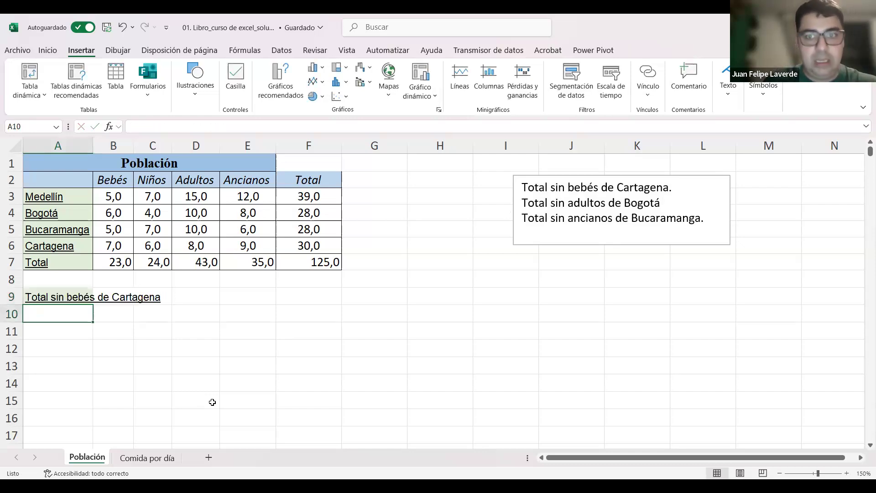
text(Total)
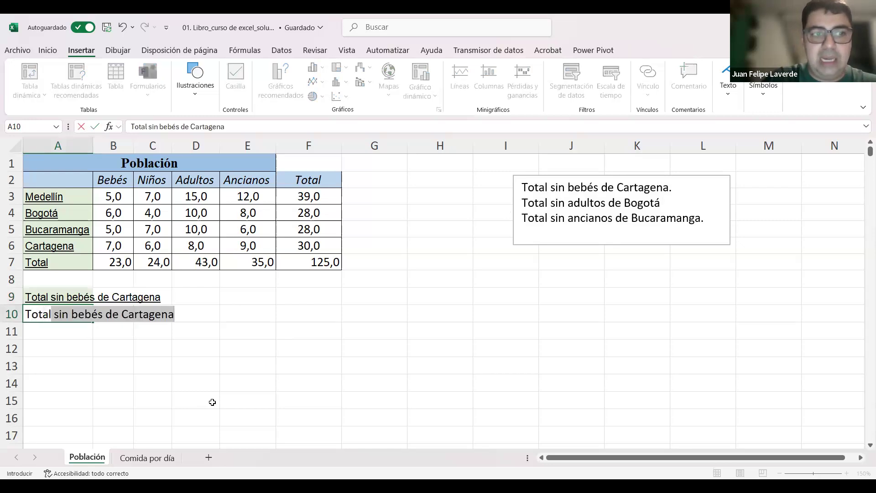
text( sin adultos de Bogotá)
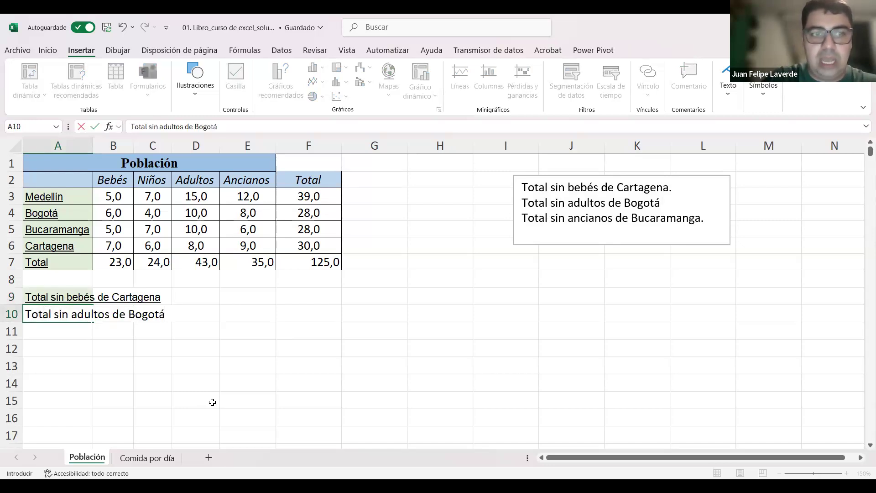
key(Return)
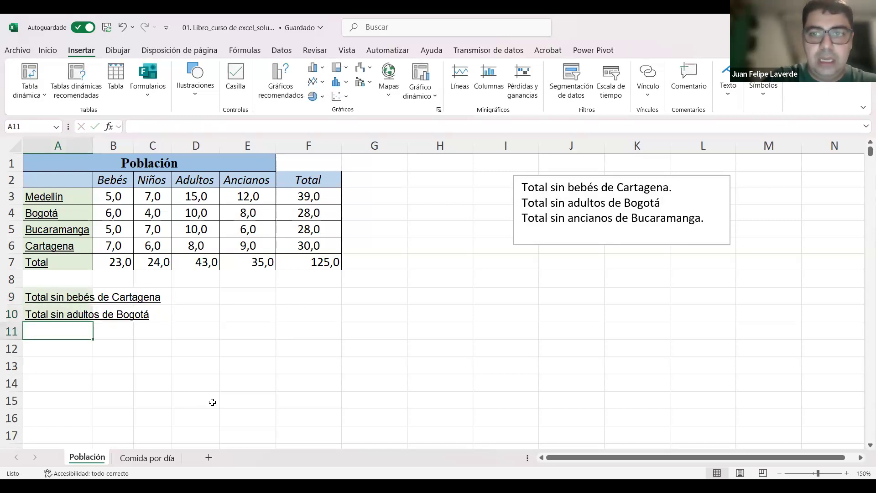
Step: Enter the label "Total sin ancianos de Bucaramanga" in A11
text(Total sin ancion)
text(ados)
key(BackSpace)
key(BackSpace)
key(BackSpace)
key(BackSpace)
key(BackSpace)
key(BackSpace)
text(anos de Bucaramanga)
key(Return)
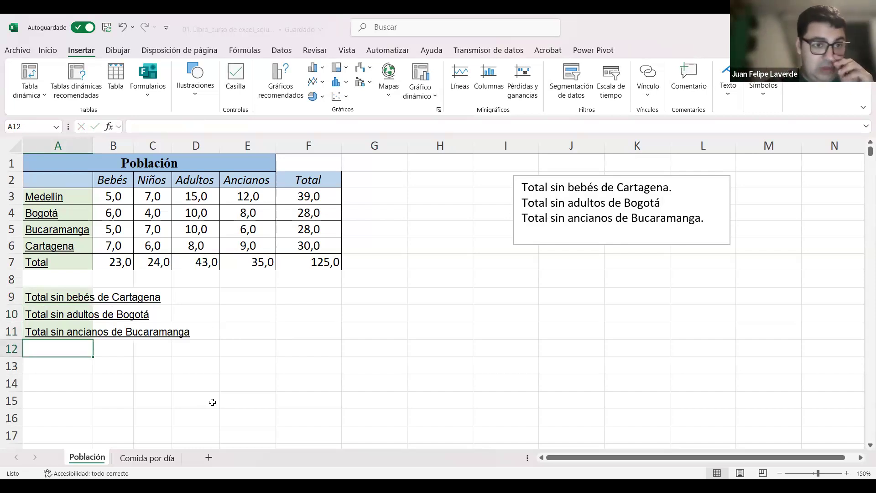
Step: Apply cell borders to the labels in A9:A11 and wrap their text within the column
drag(61, 297, 61, 336)
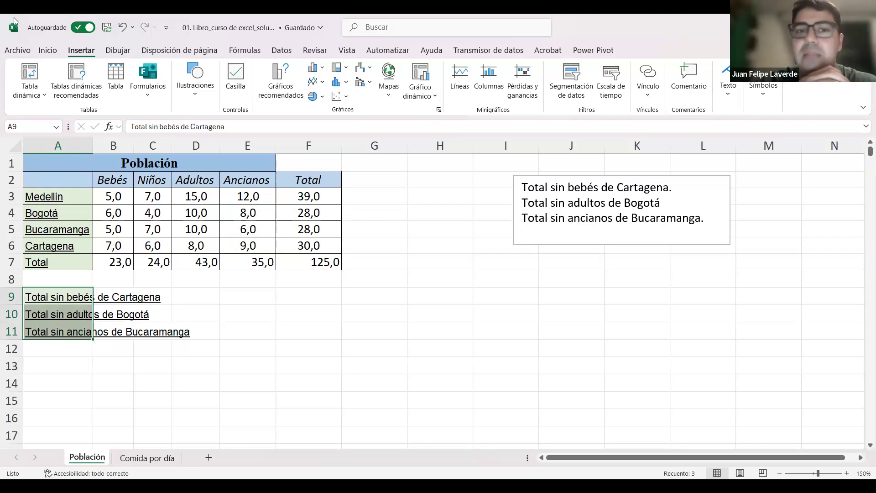
click(48, 52)
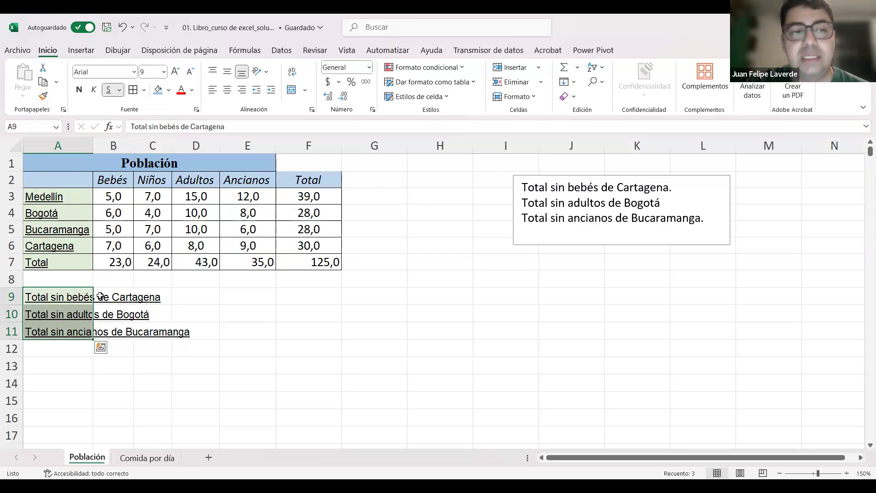
click(315, 383)
click(85, 300)
drag(85, 300, 73, 333)
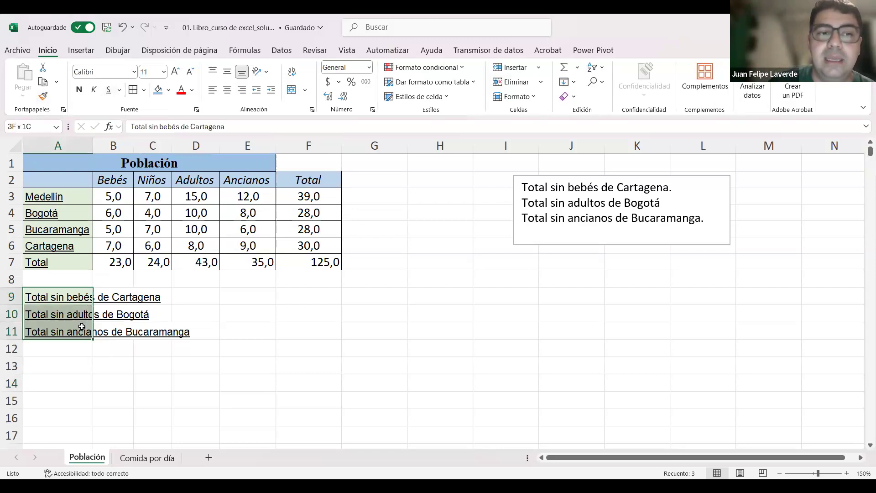
click(136, 95)
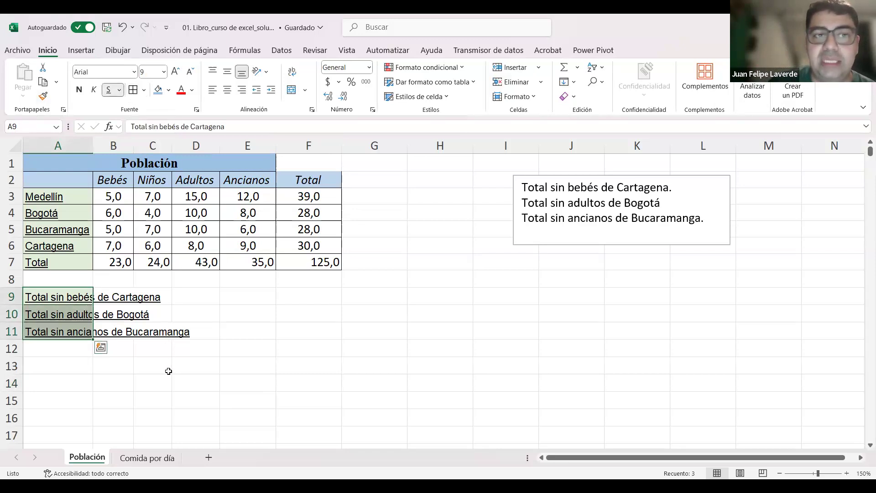
drag(153, 349, 153, 365)
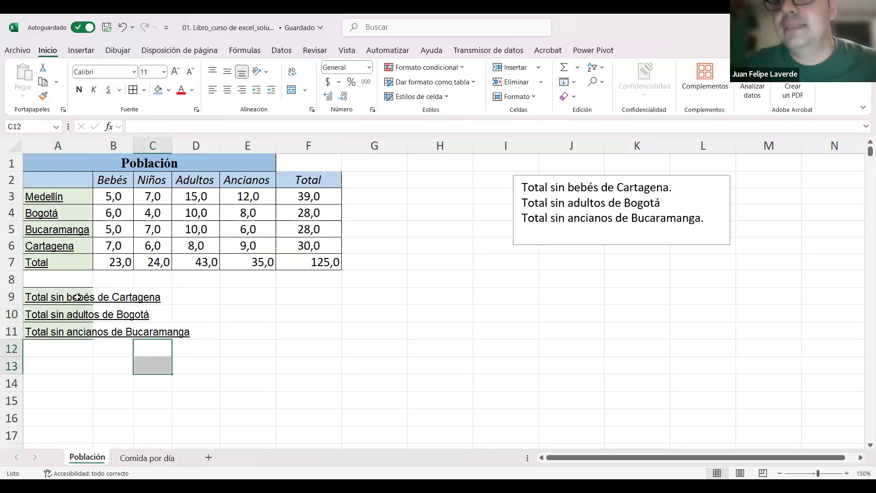
drag(74, 300, 72, 328)
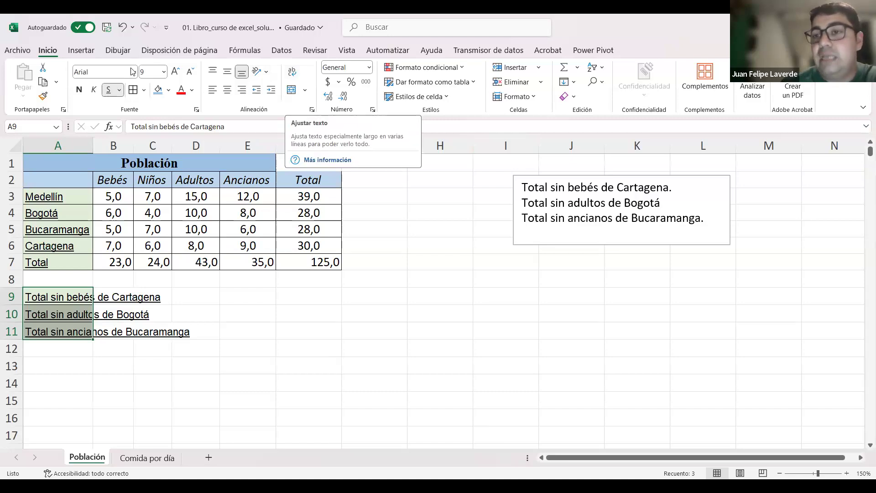
click(292, 72)
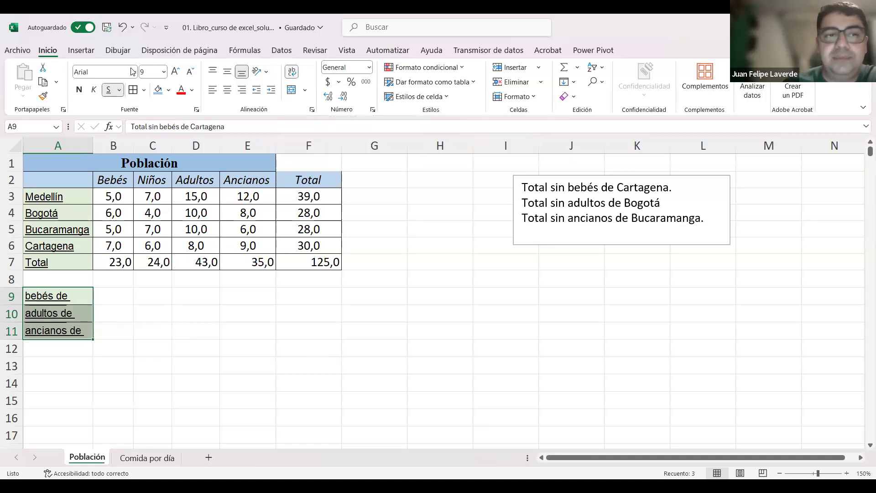
Step: Auto-fit the height of row 9 to its wrapped label and undo the change
double_click(15, 305)
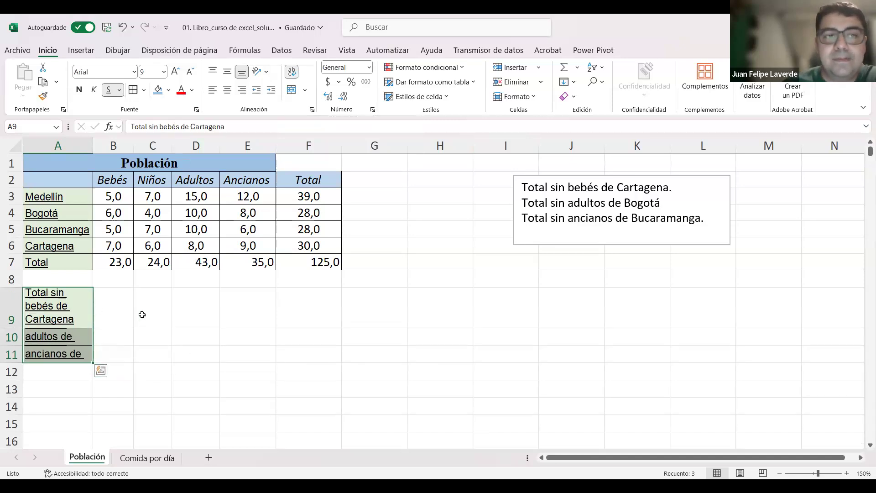
key(ctrl+z)
click(174, 324)
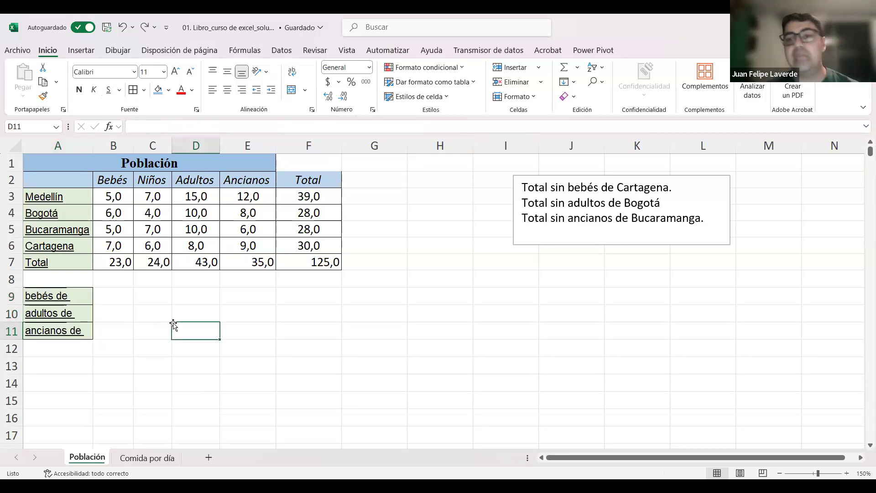
Step: Auto-fit the heights of rows 9 to 11 together as a trial and undo it
drag(10, 296, 9, 322)
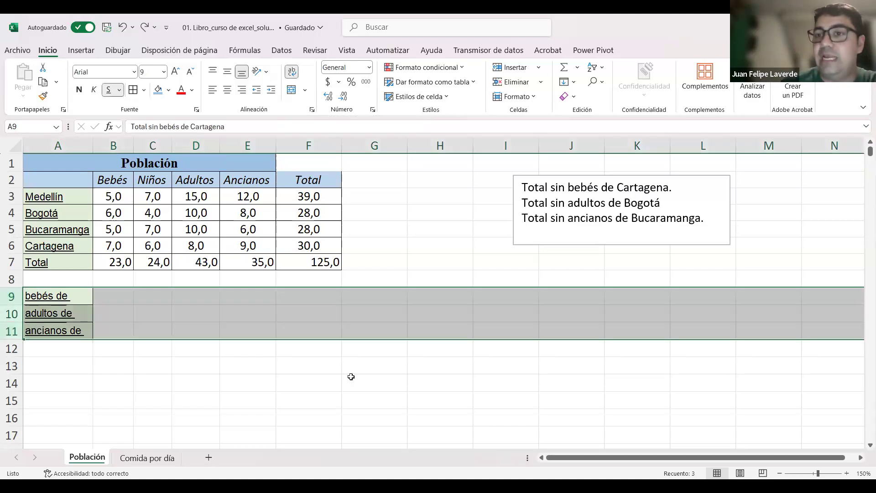
click(351, 377)
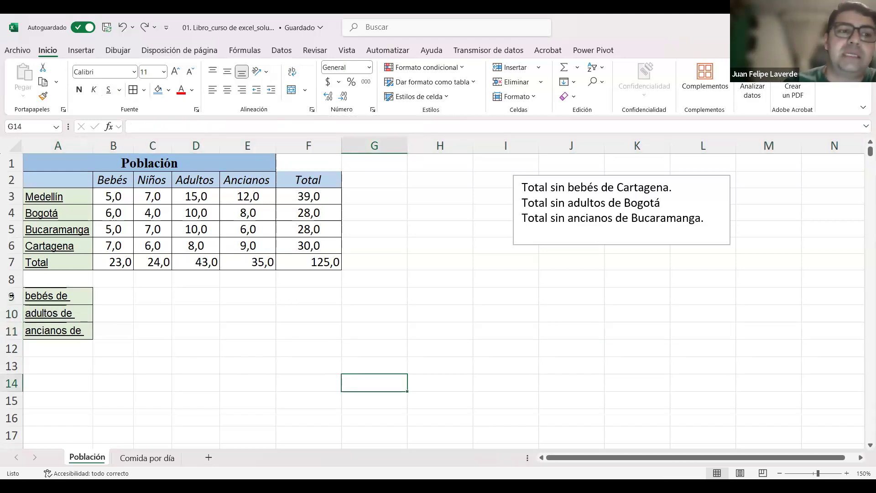
drag(14, 296, 16, 331)
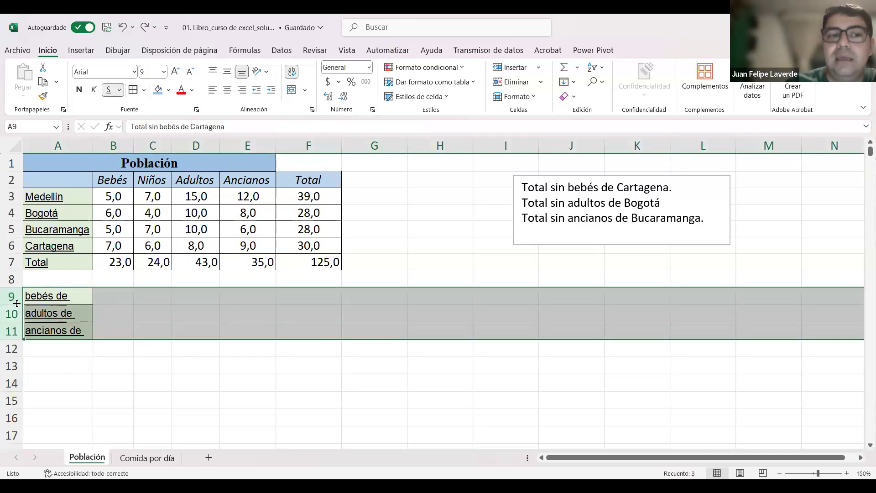
double_click(17, 303)
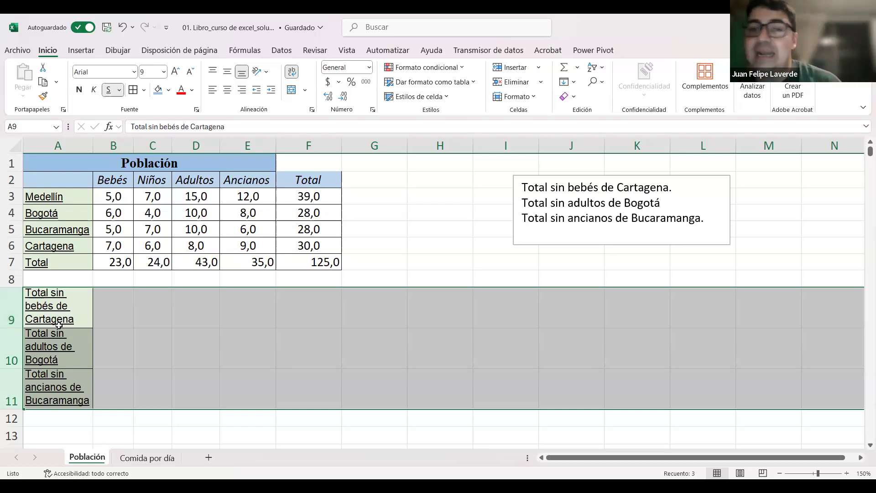
click(213, 371)
key(ctrl+z)
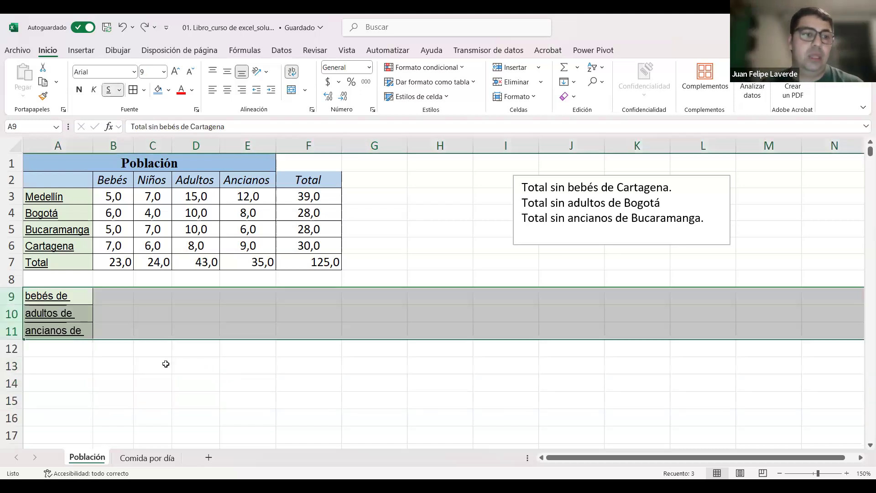
click(166, 362)
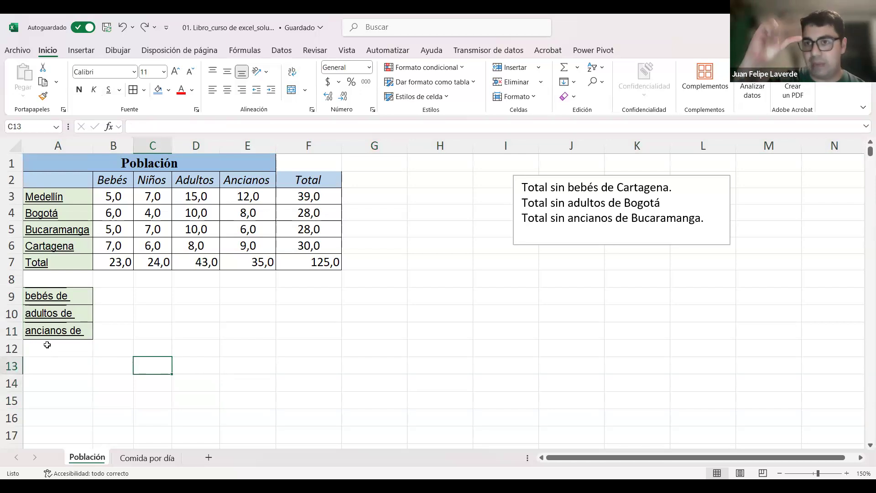
Step: Auto-fit the heights of rows 9, 10 and 11 one at a time and undo the three changes
double_click(14, 304)
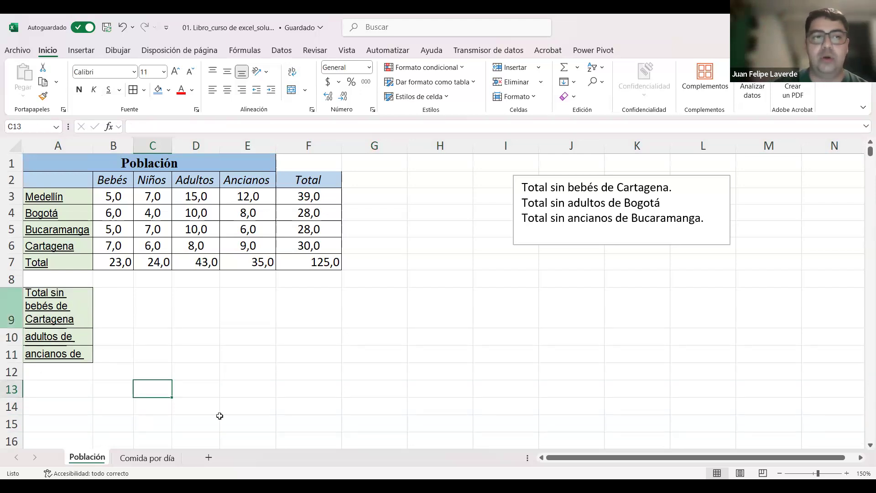
double_click(12, 345)
scroll(14, 330, down, 1)
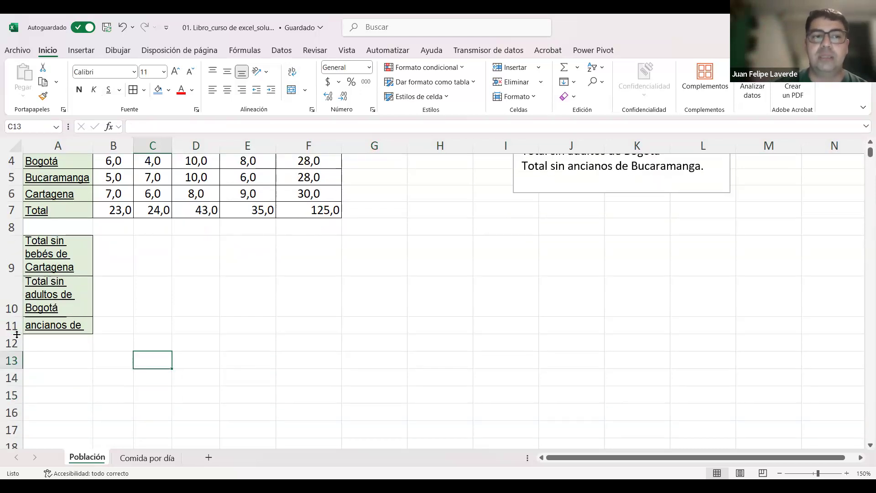
double_click(14, 334)
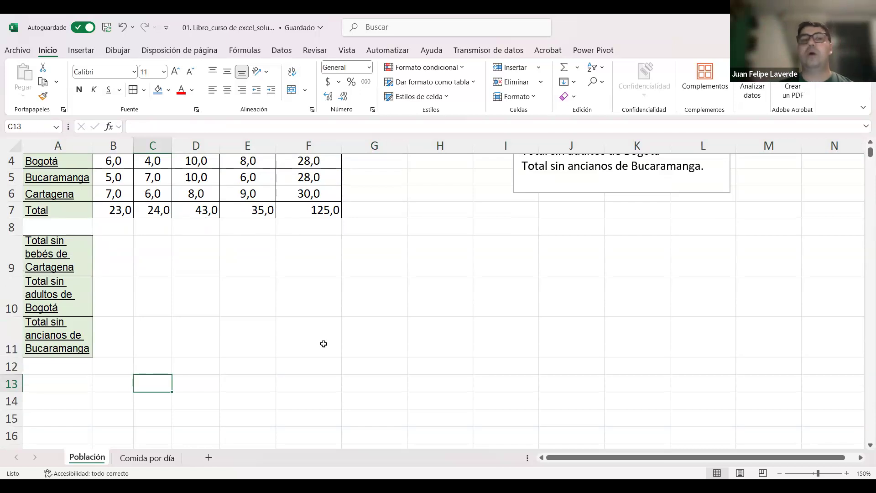
key(ctrl+z)
key(ctrl+z)
key(ctrl+z)
Step: Select rows 9 to 11 and auto-fit their heights in one go to the wrapped labels
drag(19, 245, 8, 296)
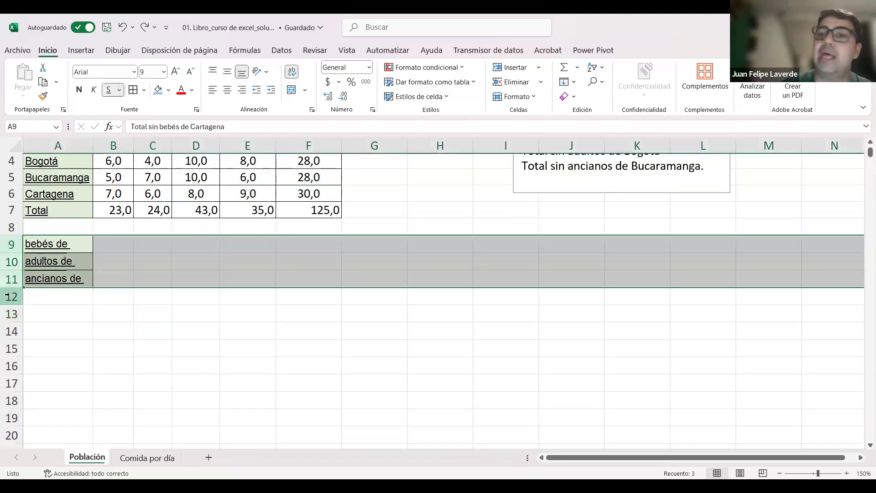
click(241, 303)
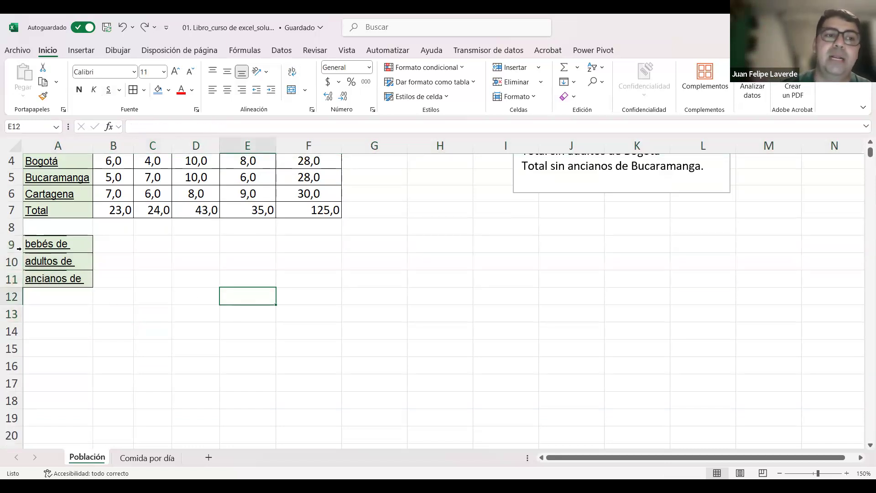
click(108, 307)
drag(14, 246, 13, 279)
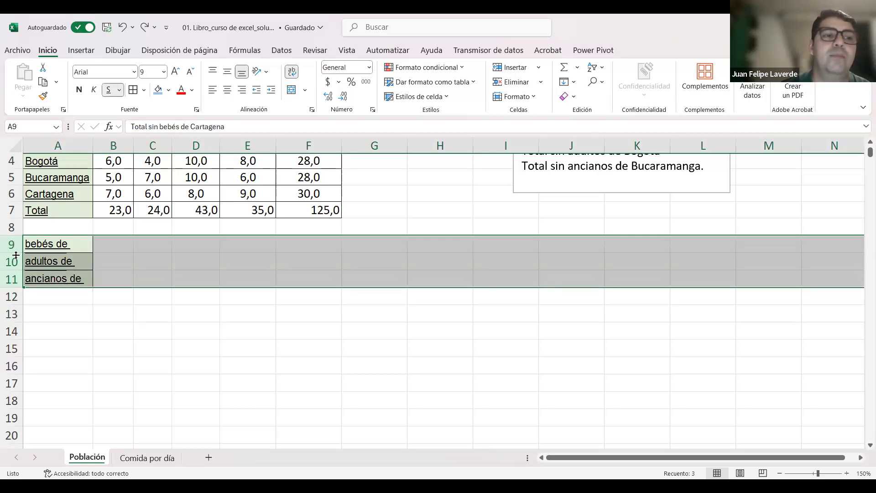
double_click(16, 272)
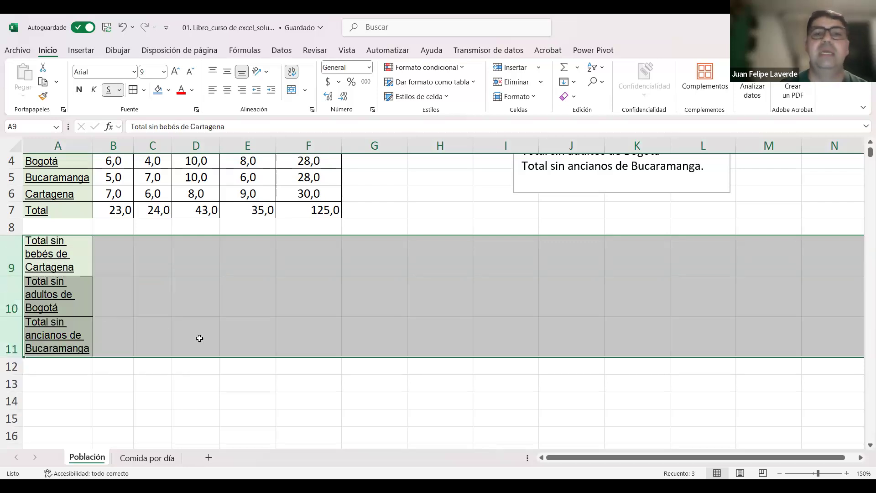
click(198, 339)
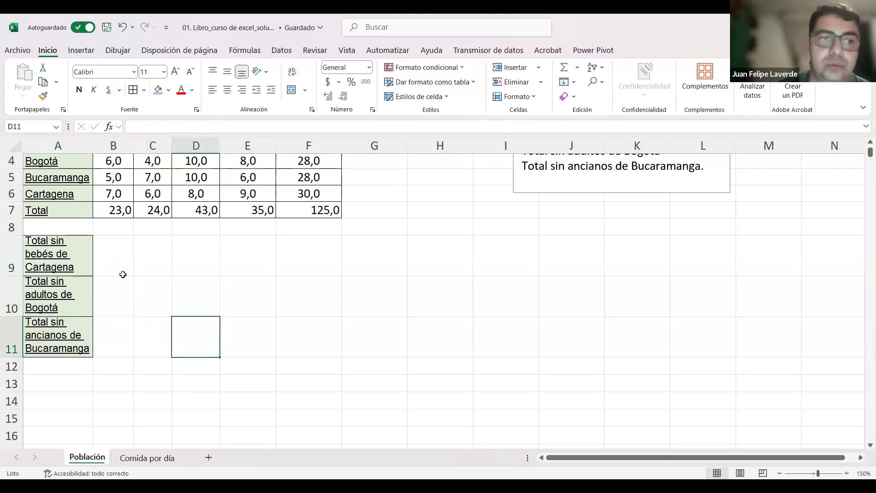
Step: Apply all borders to cells B9:B11, and undo both the borders and the auto-fitted heights of rows 9 to 11
drag(102, 319, 116, 237)
click(214, 295)
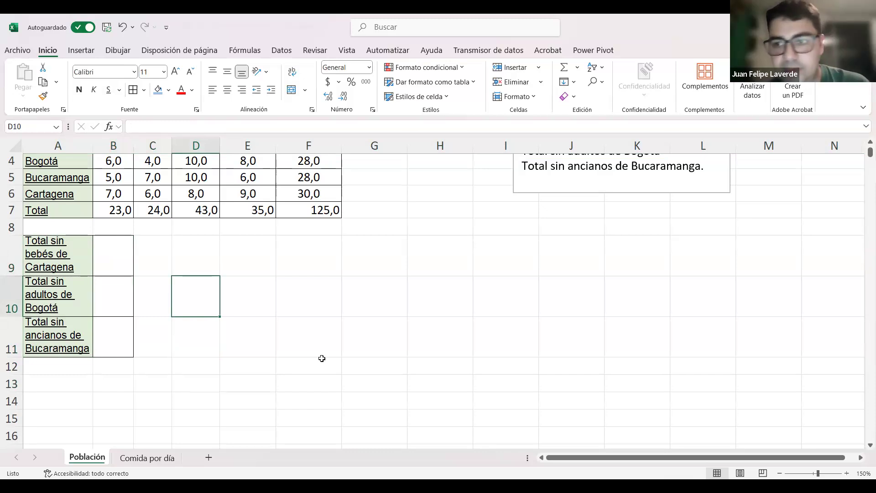
key(ctrl+z)
key(ctrl+z)
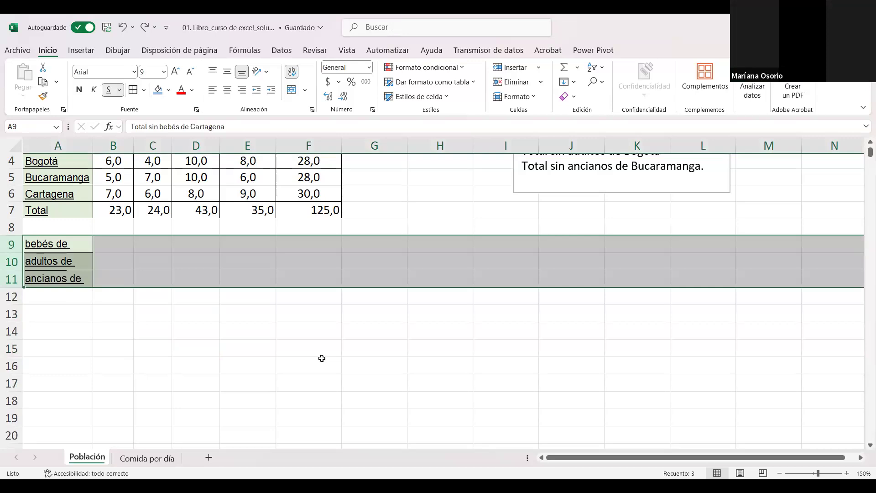
click(123, 333)
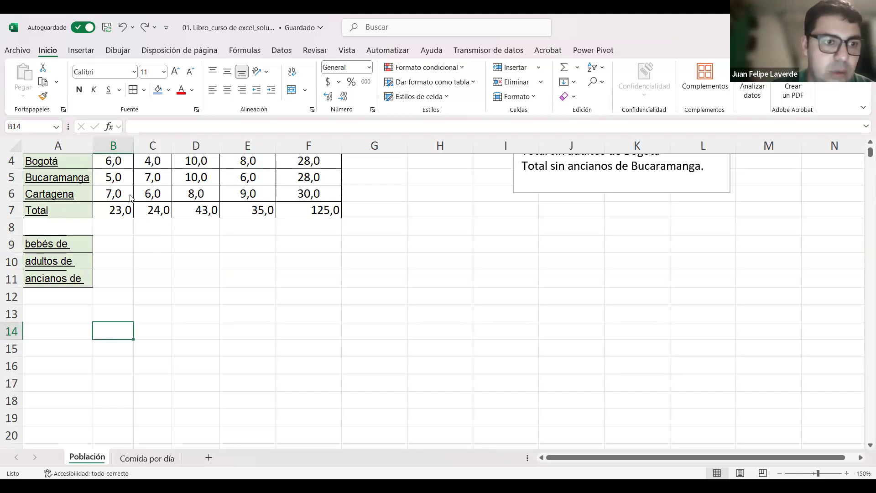
click(15, 230)
mouse_move(11, 245)
mouse_down()
mouse_move(6, 255)
mouse_move(21, 256)
mouse_move(10, 242)
mouse_up()
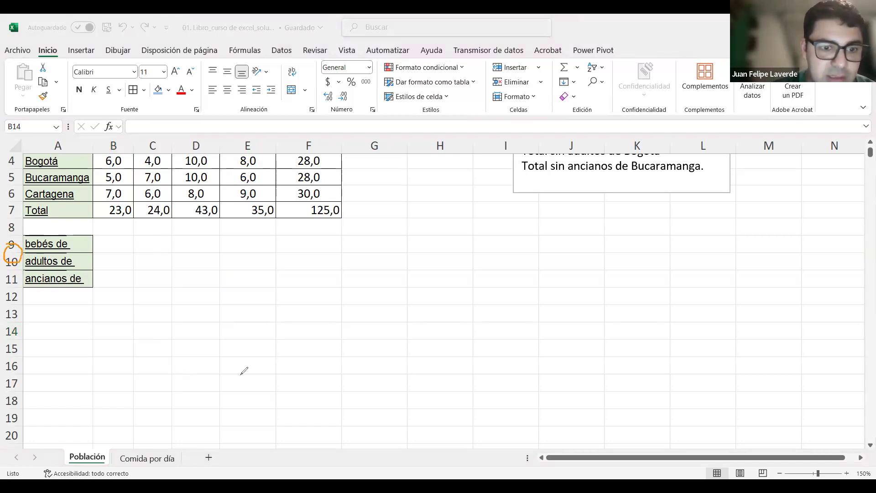
click(7, 237)
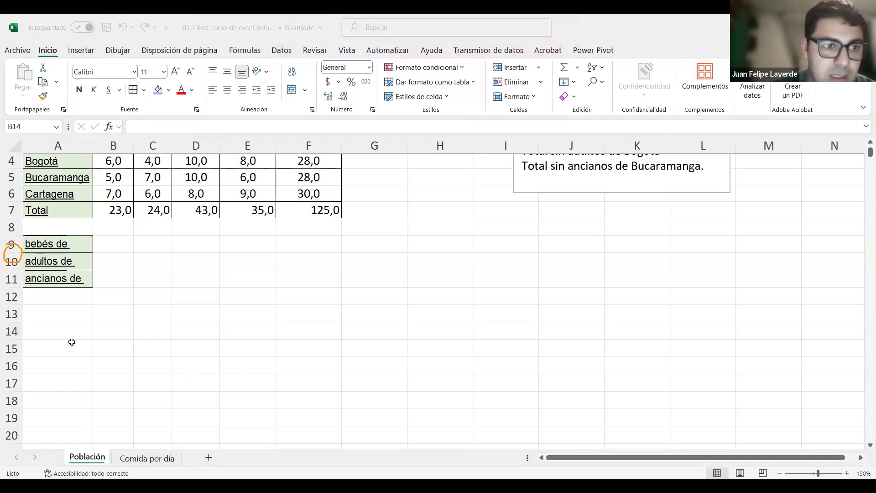
Step: Enlarge row 9 by hand until its wrapped label fits as a trial, and undo the height changes
click(16, 253)
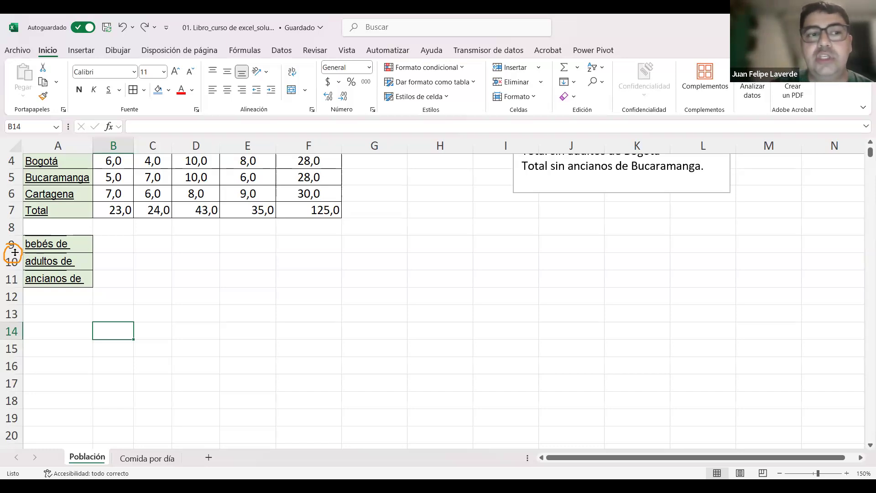
drag(15, 252, 9, 294)
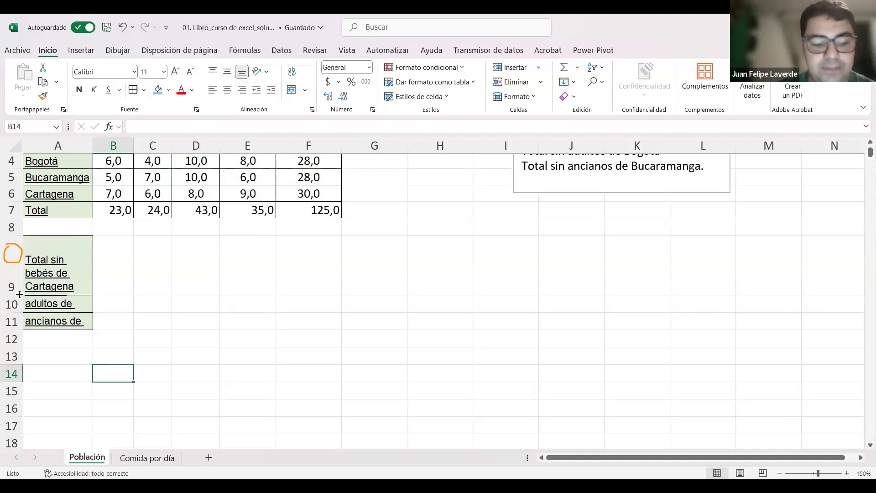
drag(10, 294, 10, 299)
key(ctrl+z)
key(ctrl+z)
key(ctrl+z)
key(ctrl+z)
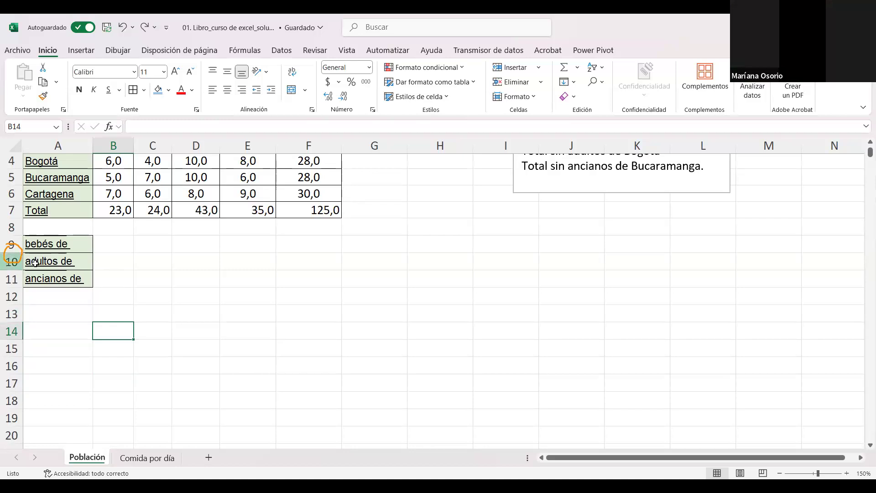
Step: Auto-fit column A's width to its longest label twice as a trial, restoring the narrower width each time
double_click(94, 145)
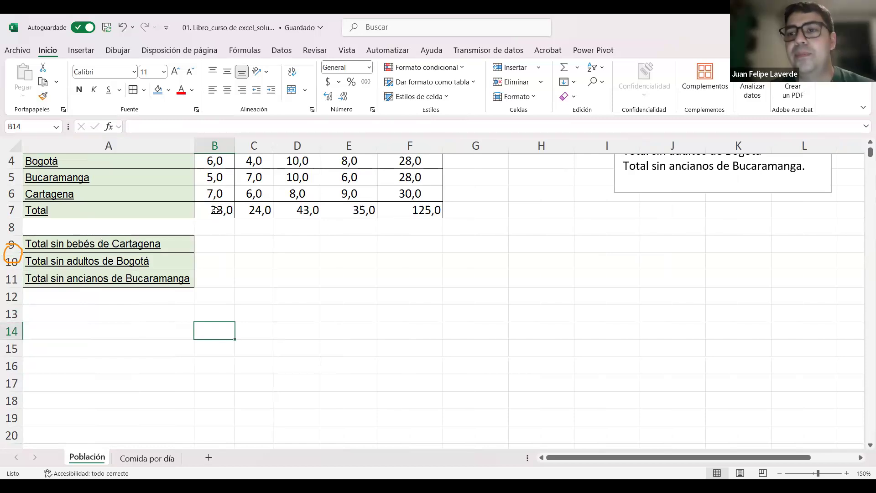
key(ctrl+z)
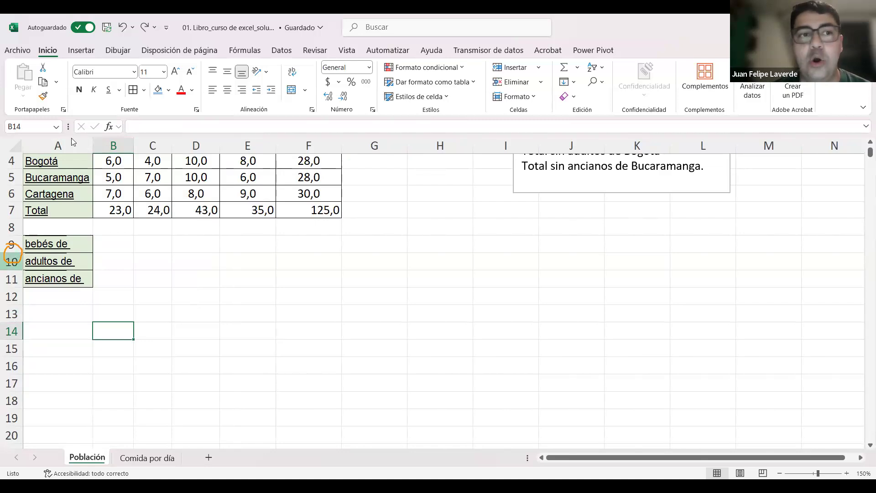
double_click(93, 144)
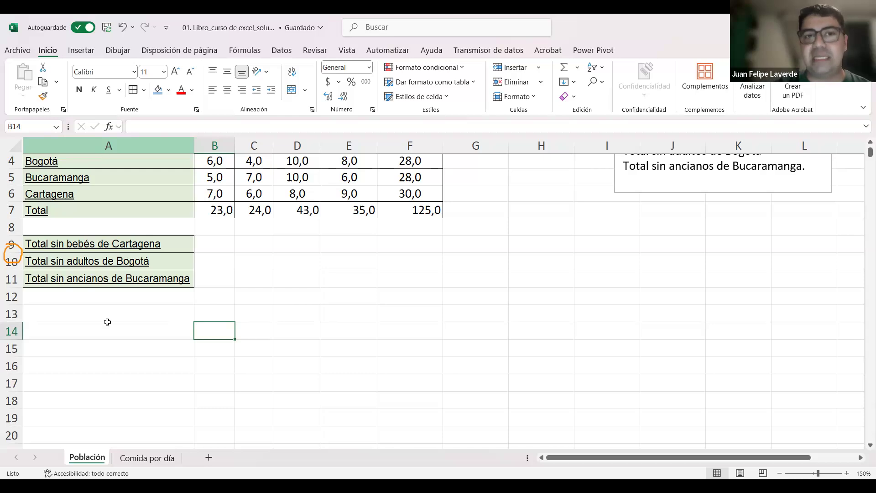
scroll(137, 299, up, 1)
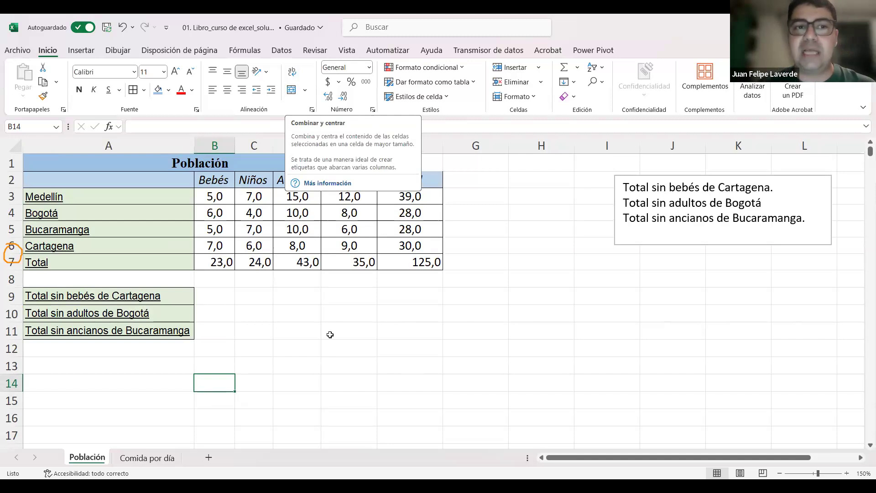
click(314, 333)
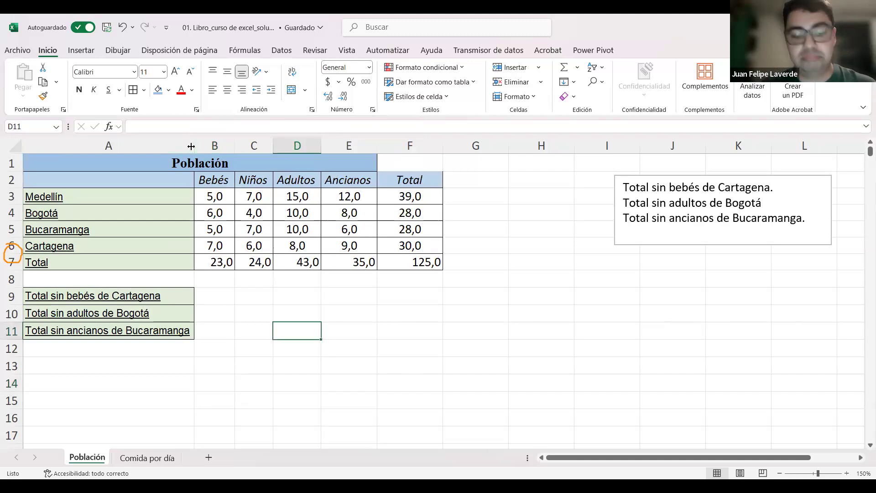
double_click(194, 145)
click(196, 349)
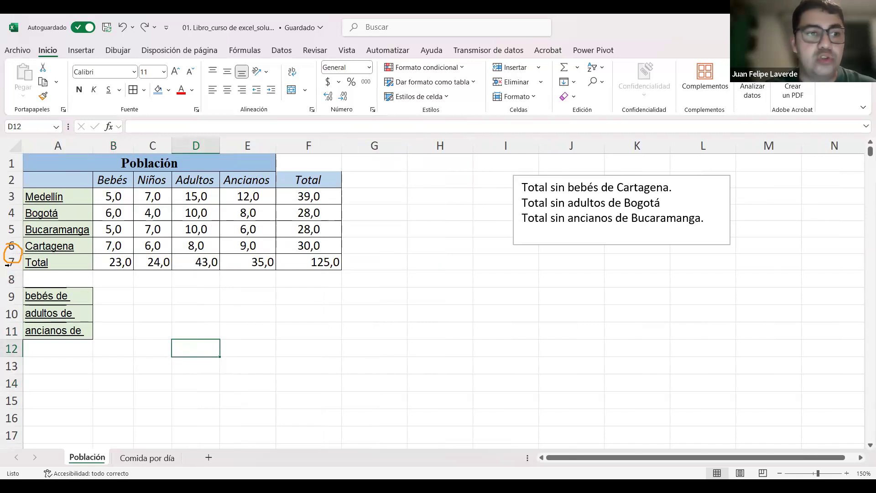
Step: Auto-fit the height of row 9 to its wrapped label
scroll(12, 265, down, 1)
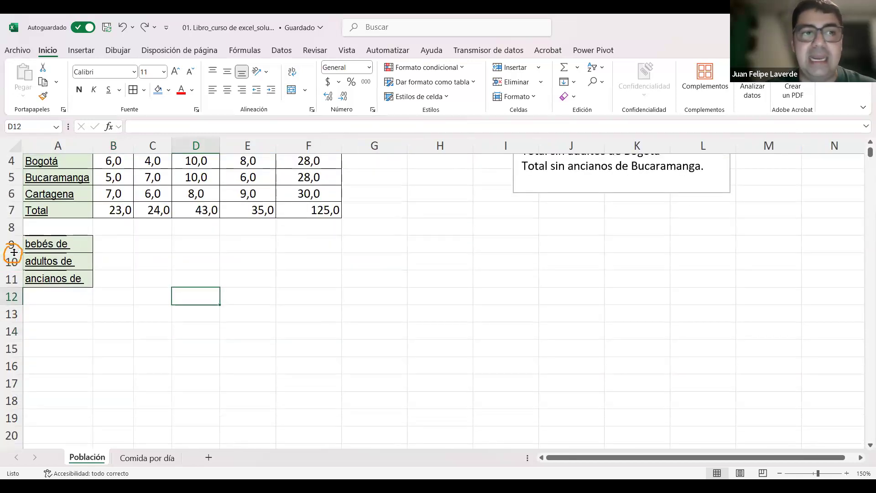
double_click(11, 251)
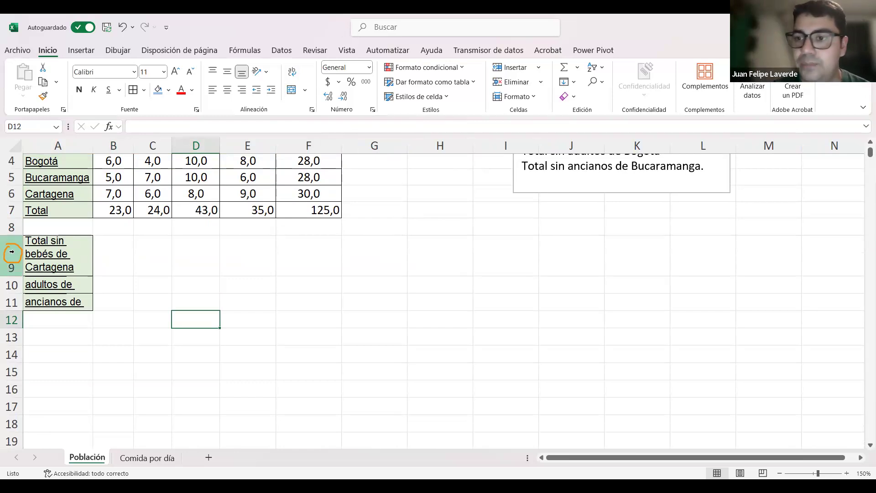
click(152, 285)
click(61, 259)
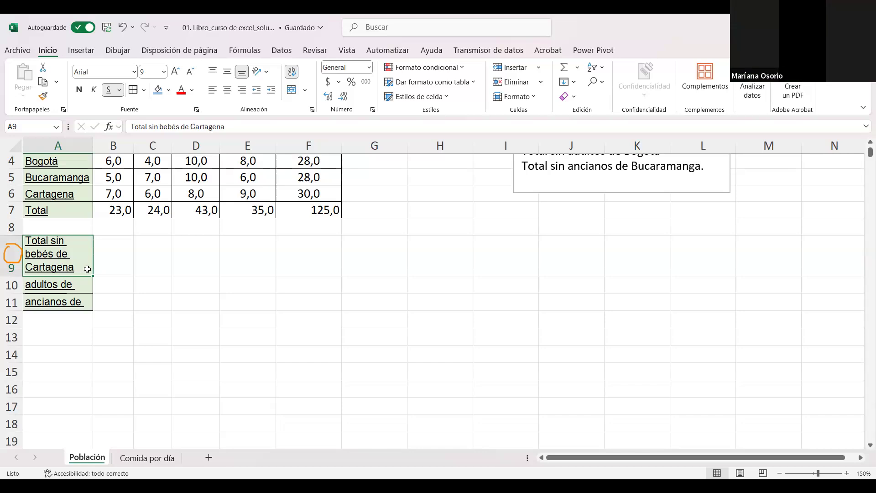
click(179, 291)
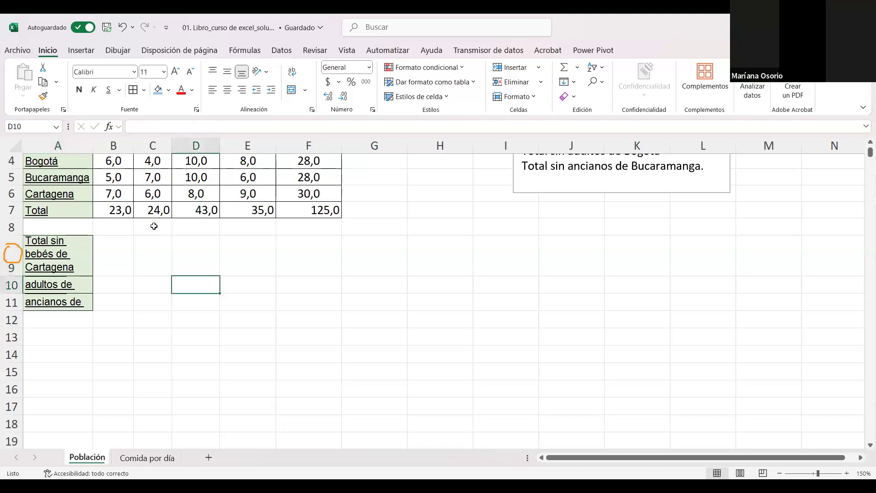
Step: Select the label cell A9 and examine its Wrap Text setting
click(61, 251)
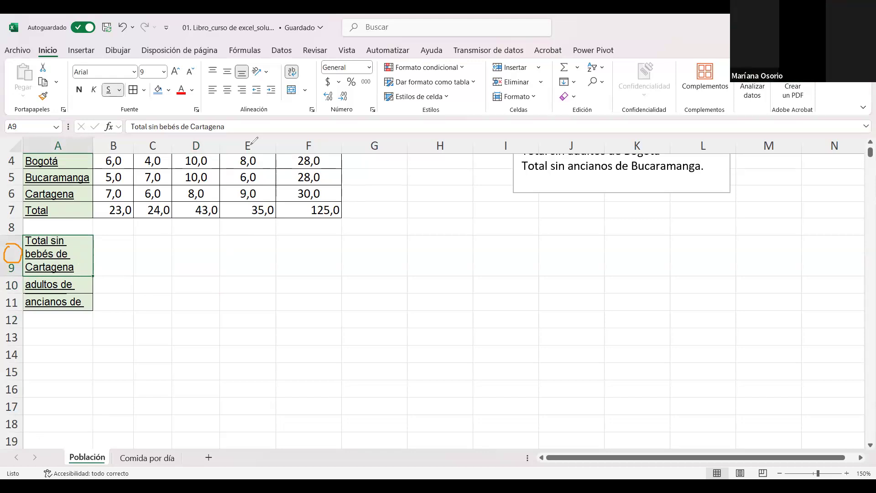
drag(290, 60, 289, 79)
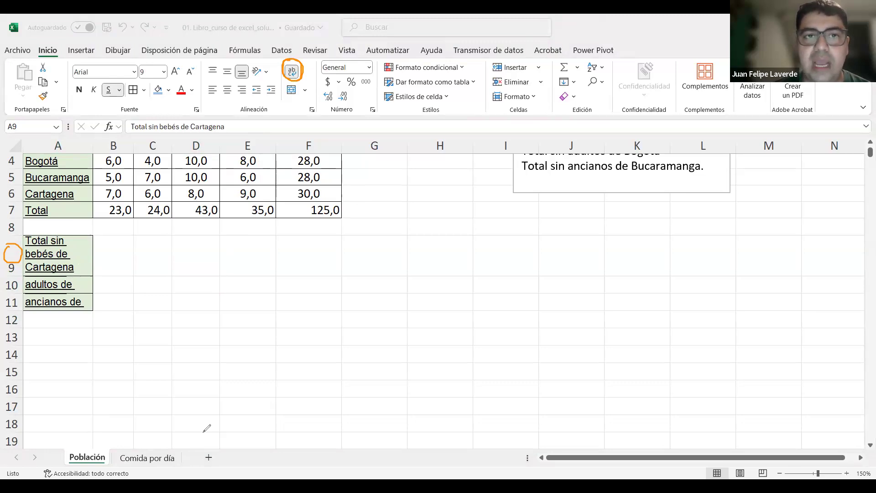
click(287, 333)
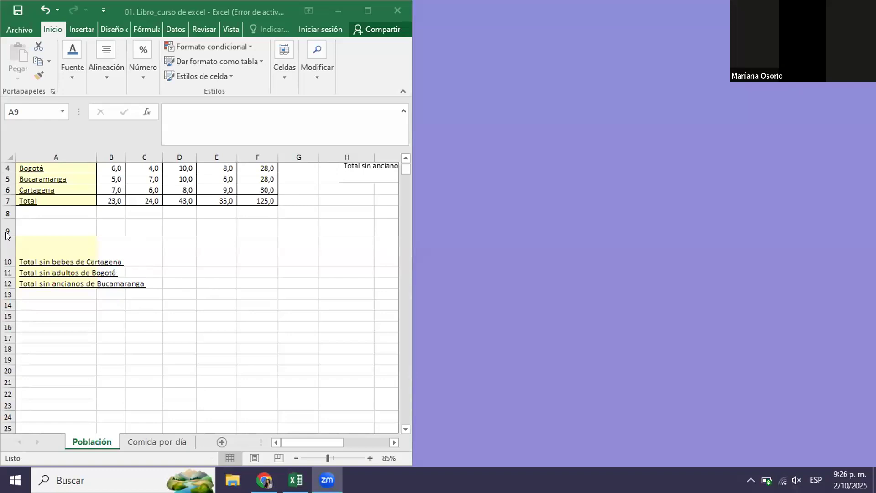
Step: In the other shared workbook, 01. Libro_curso de excel, adjust the heights of rows 9 and 10 by hand to make both taller
click(8, 264)
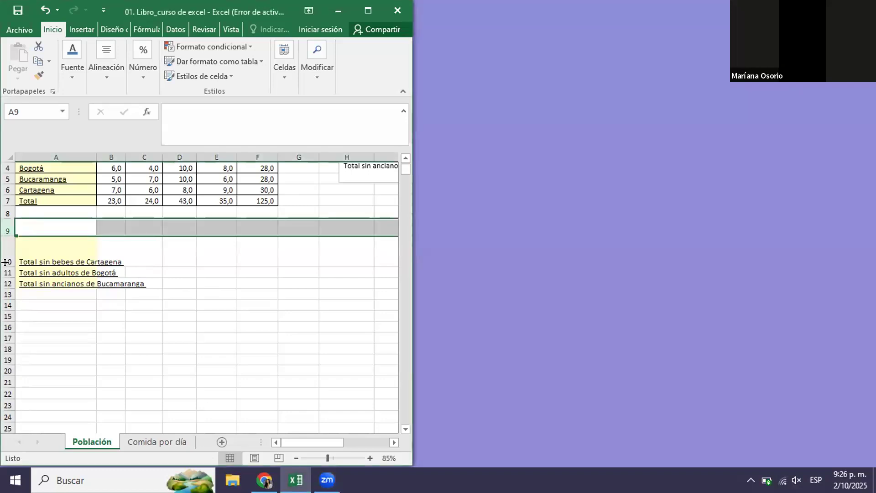
mouse_move(6, 264)
mouse_down()
mouse_move(7, 254)
mouse_move(7, 273)
mouse_up()
click(37, 263)
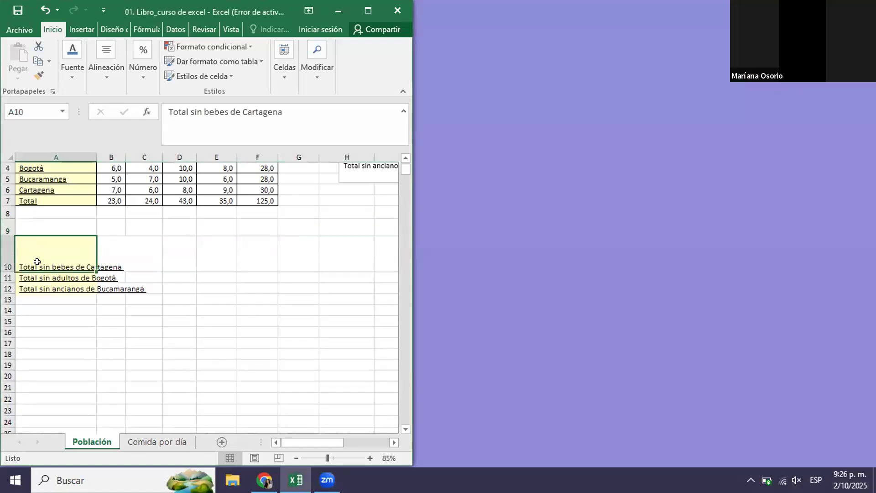
click(119, 272)
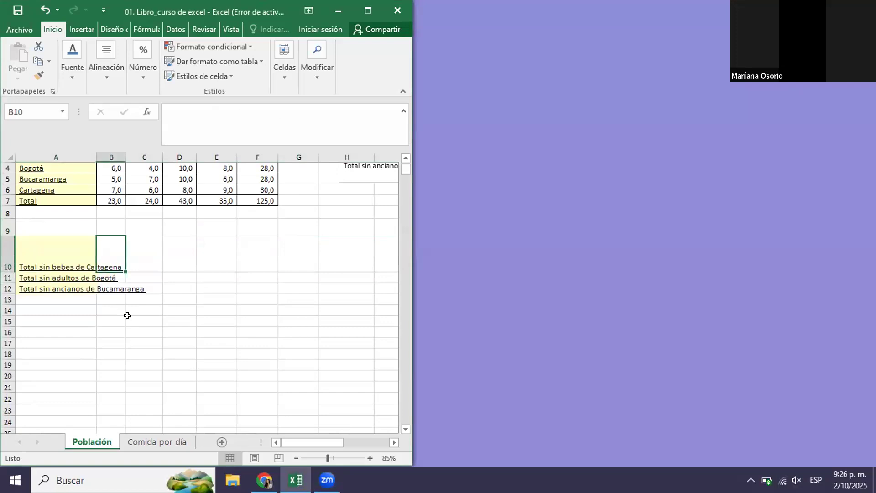
click(111, 277)
click(113, 288)
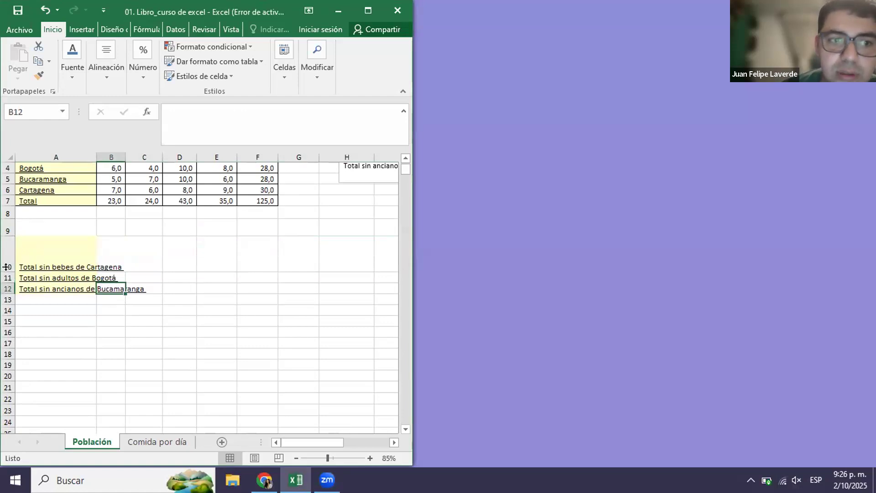
drag(6, 272, 6, 269)
drag(7, 233, 8, 242)
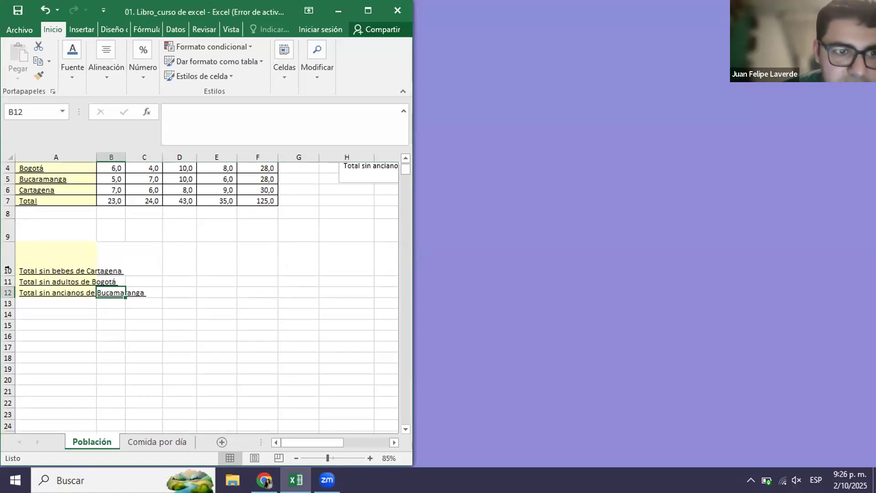
Step: Apply text wrapping to row 10, which holds the label "Total sin bebes de Cartagena"
click(7, 268)
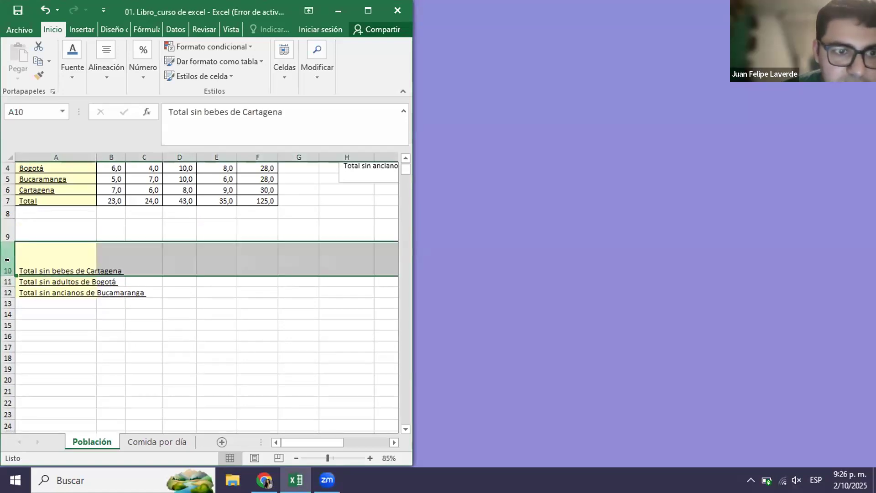
click(71, 75)
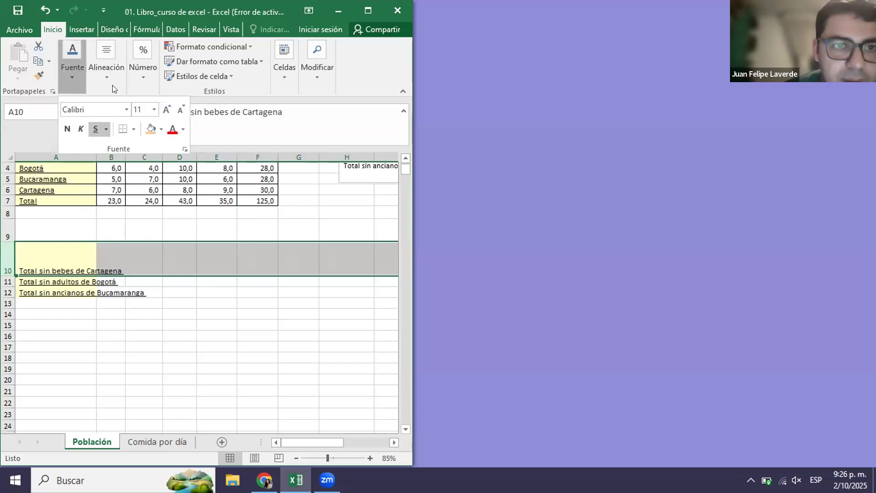
click(113, 87)
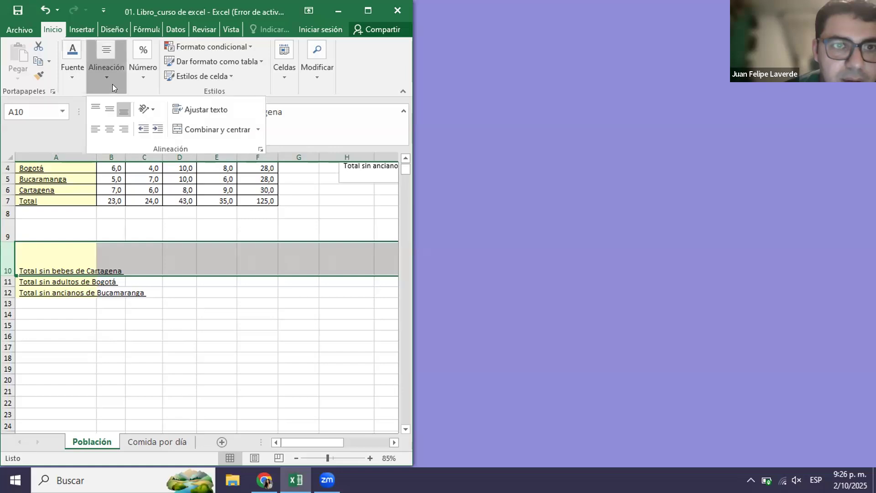
click(217, 112)
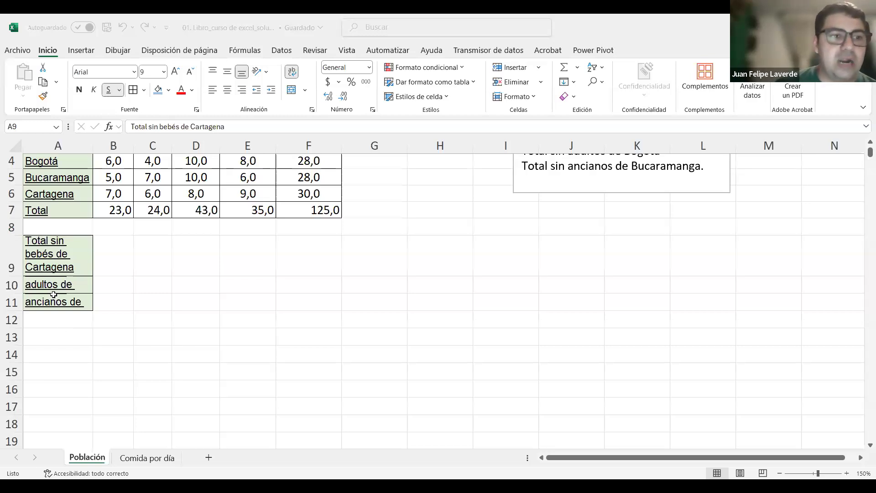
Step: Back in the first workbook, auto-fit the heights of rows 10 and 11 to their wrapped labels
click(53, 291)
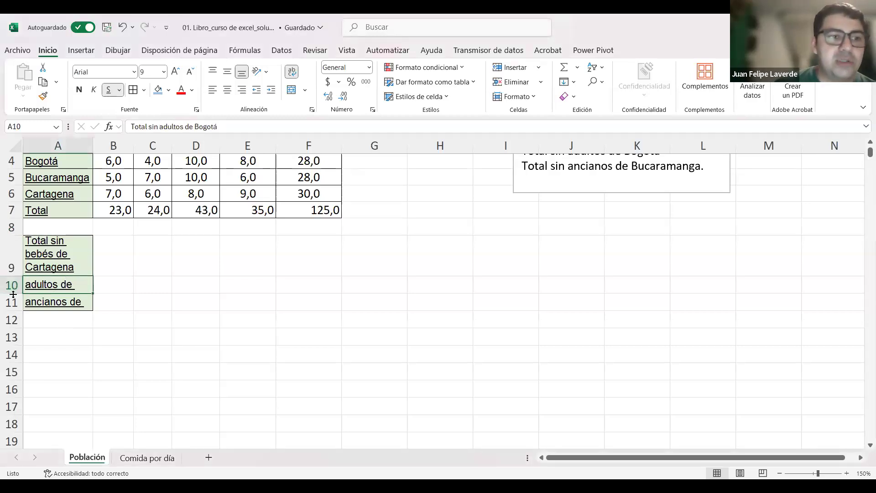
double_click(9, 293)
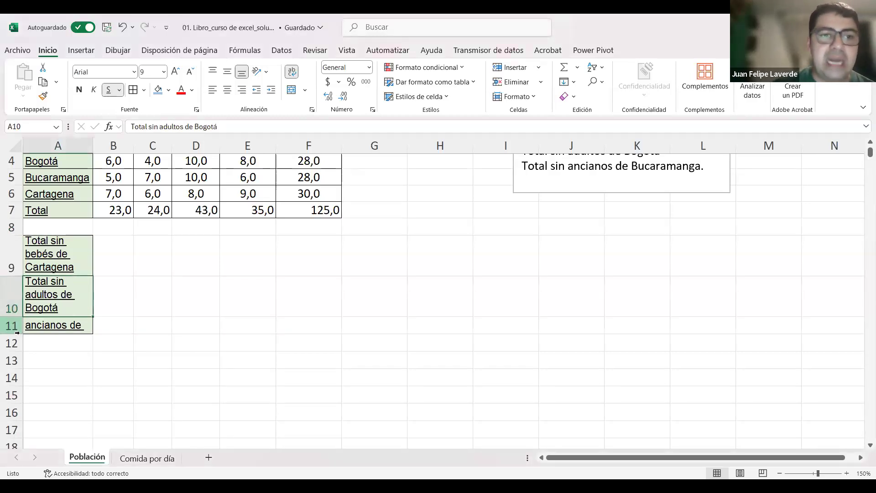
double_click(17, 333)
Step: Apply all borders to cells B9:B11 beside the three exclusion-total labels
drag(106, 260, 114, 350)
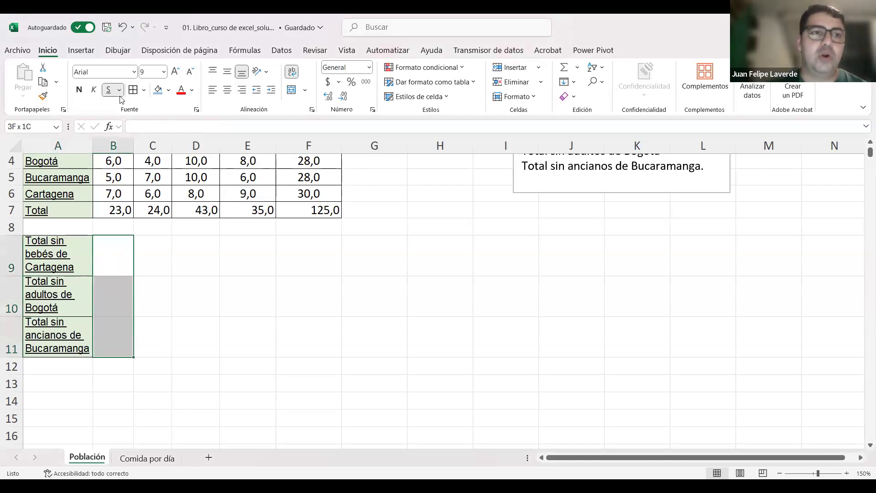
click(221, 292)
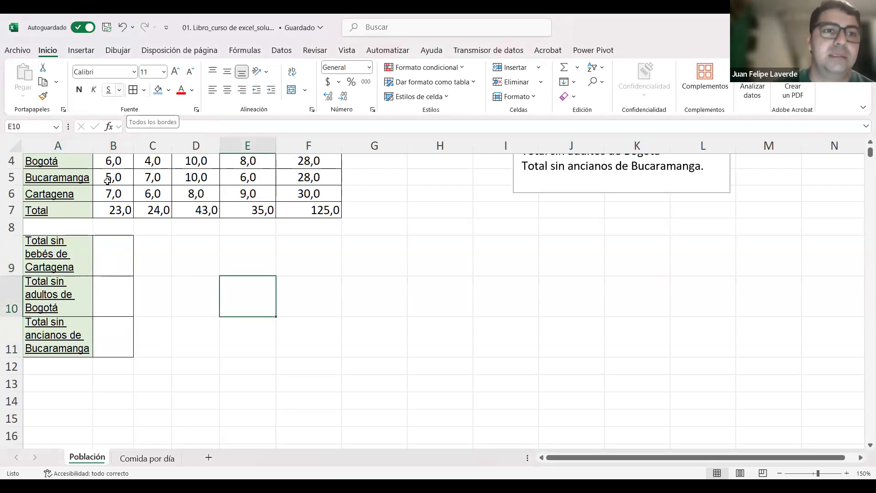
drag(111, 256, 117, 337)
click(240, 326)
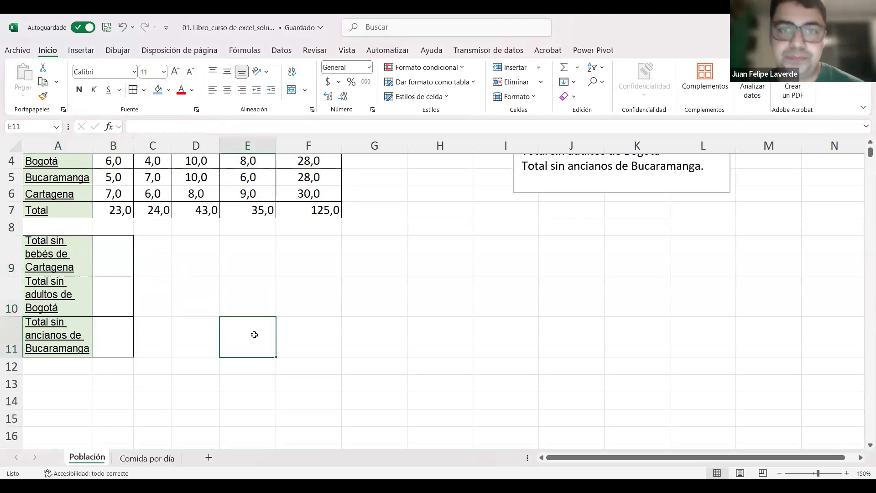
Step: Calculate the total without Cartagena's babies in cell B9, starting the formula with a plus sign: +F7-B6
scroll(254, 334, up, 1)
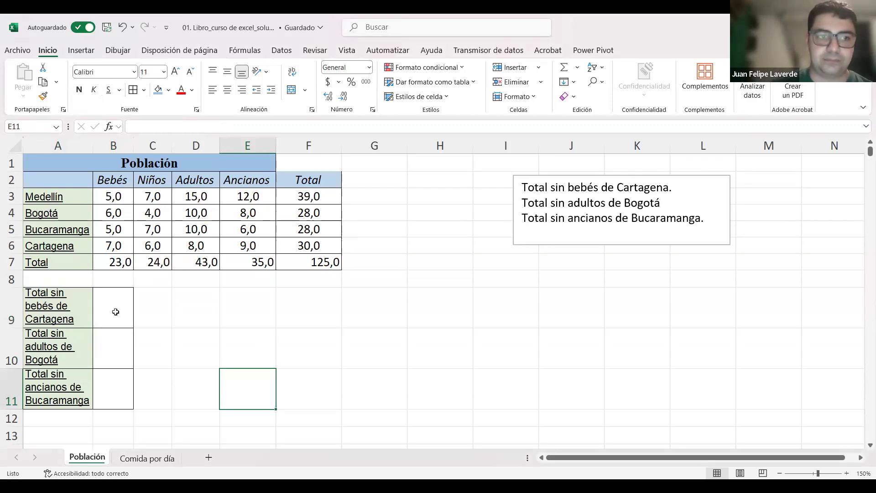
click(116, 316)
text(+)
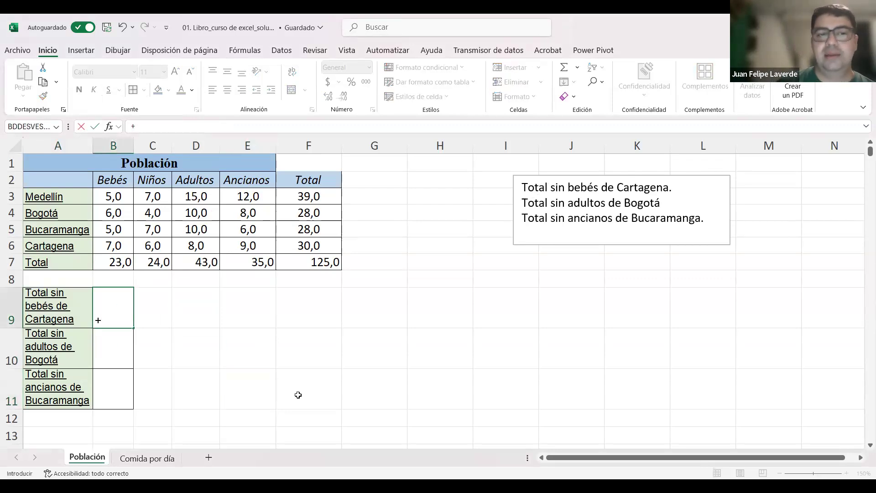
click(317, 262)
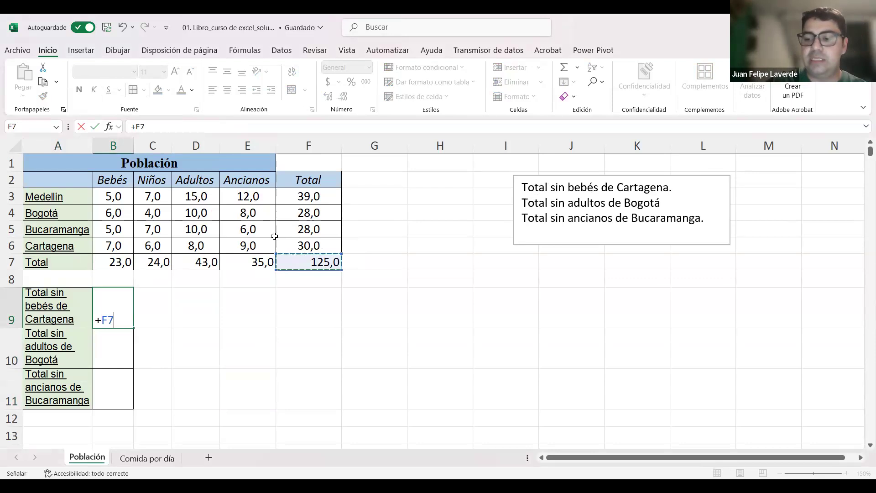
text(-)
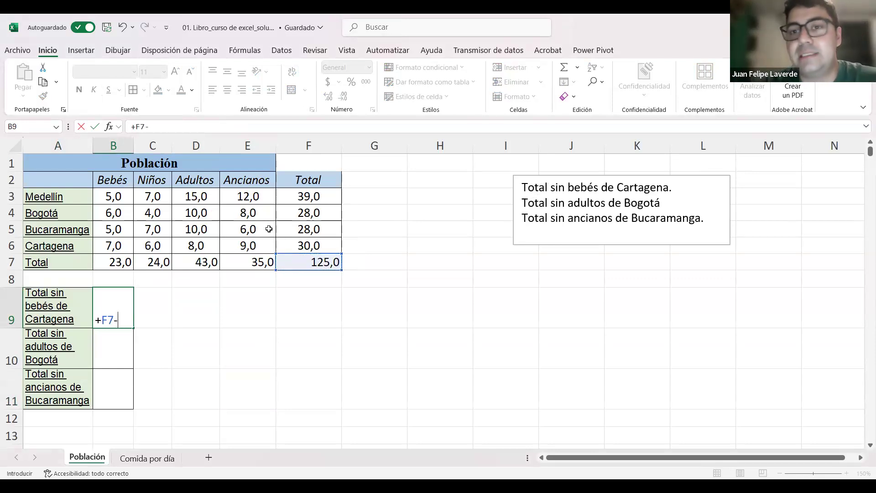
click(119, 246)
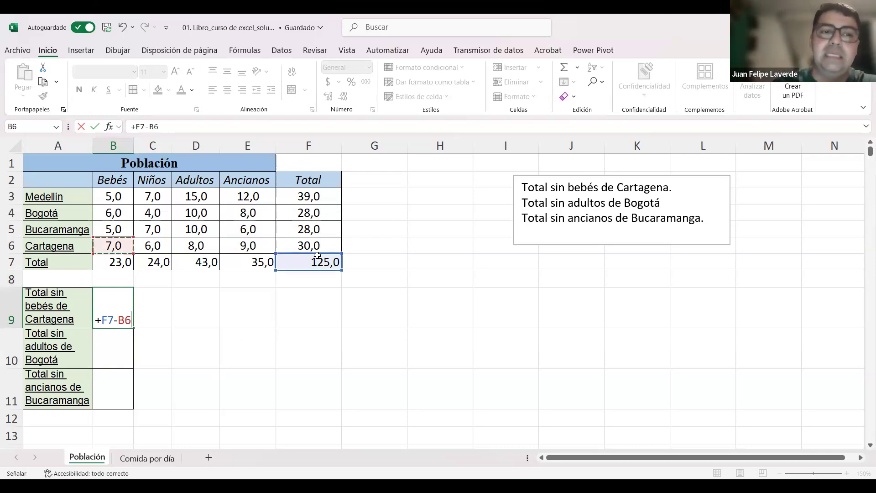
key(Return)
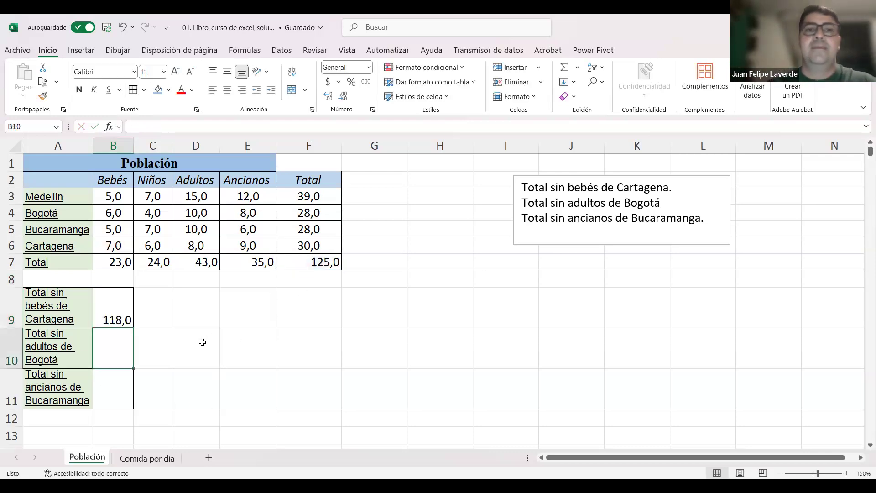
Step: Clear the formula from cell B9
click(122, 304)
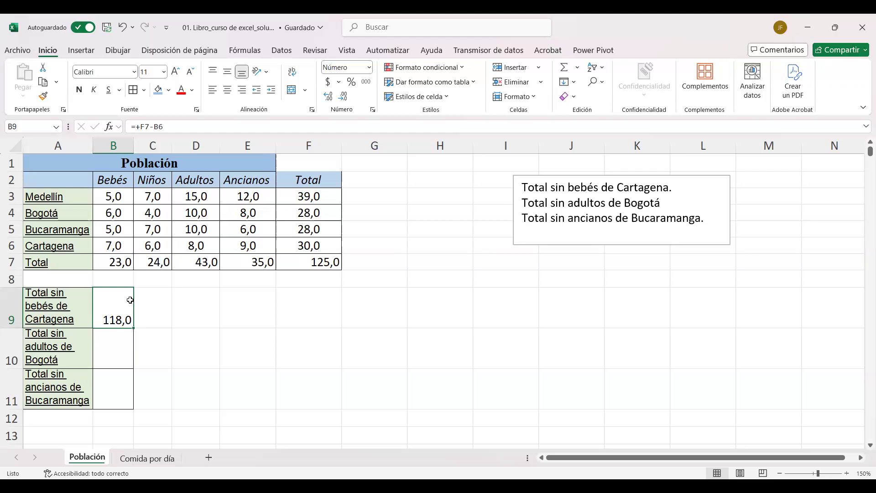
key(Delete)
click(197, 349)
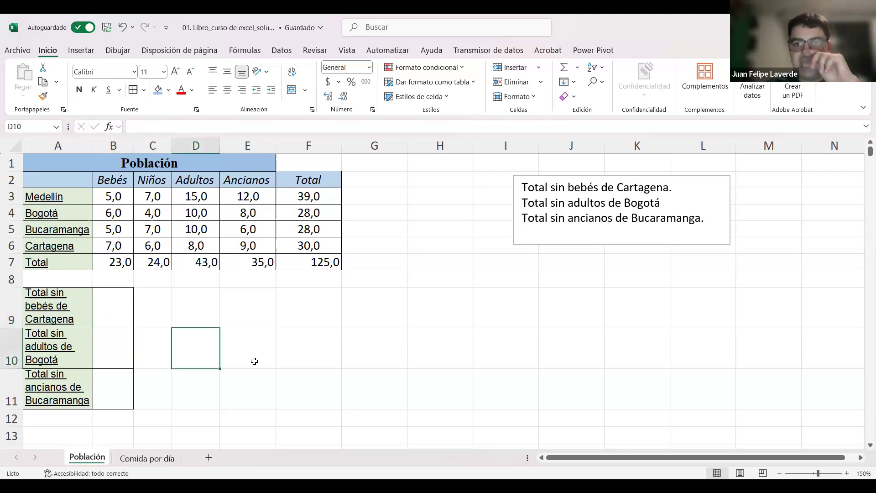
drag(687, 189, 551, 185)
click(631, 187)
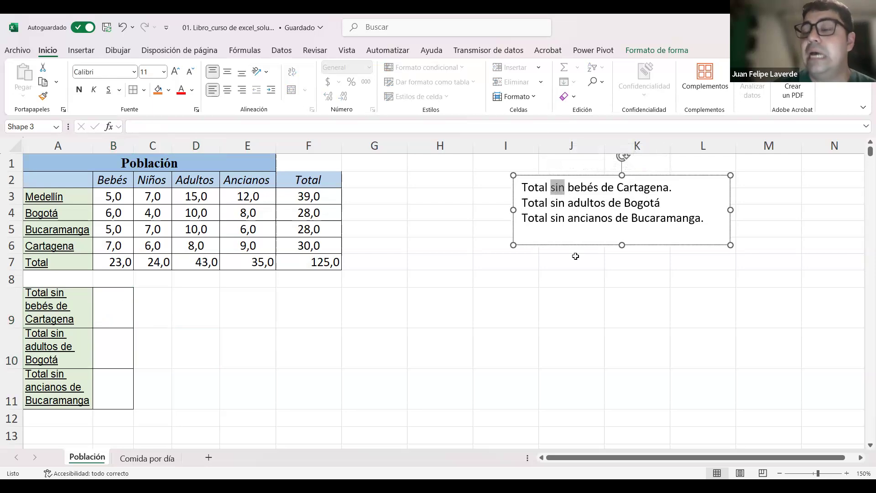
Step: Enter the formula =F7-B6 in cell B9 to subtract Cartagena's babies from the grand total
click(122, 312)
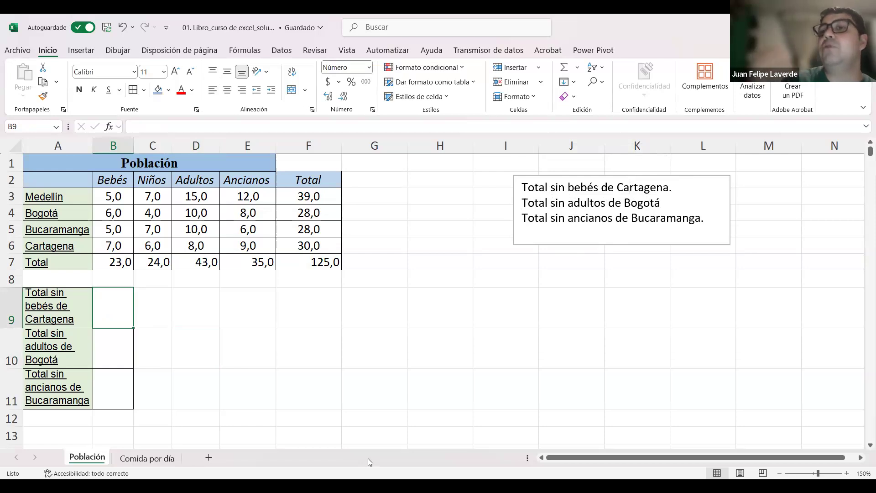
text(+)
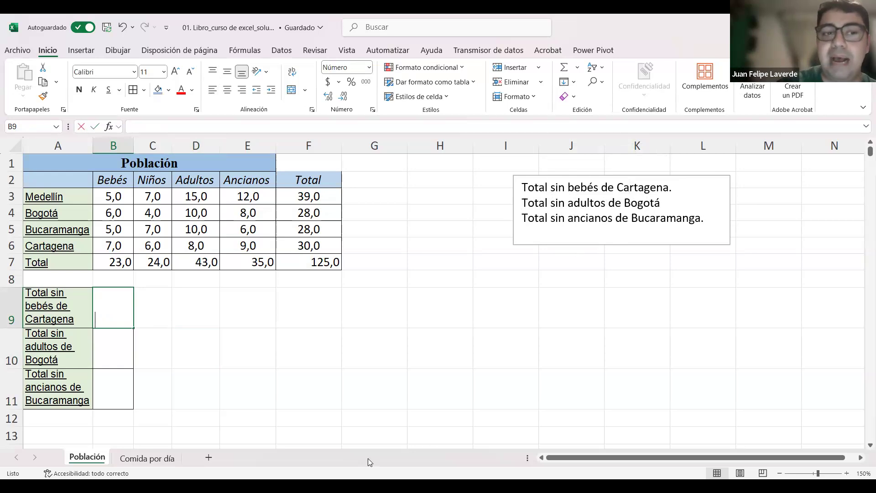
key(Escape)
text(=)
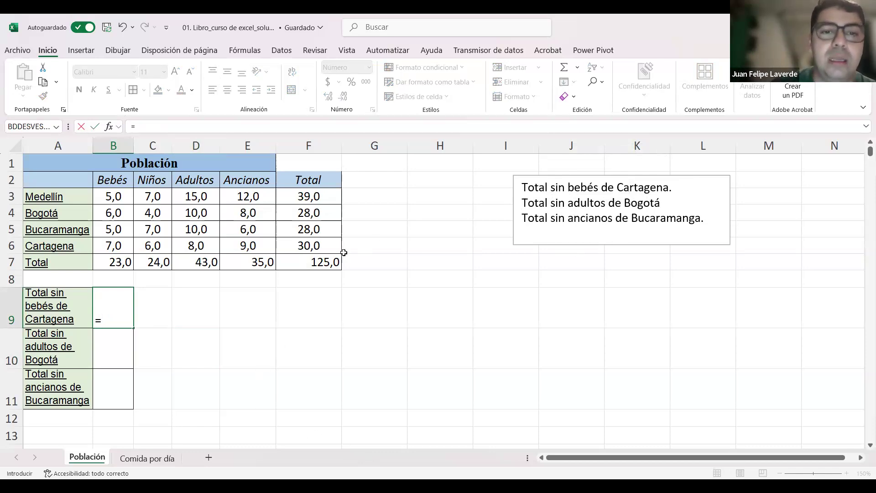
click(317, 259)
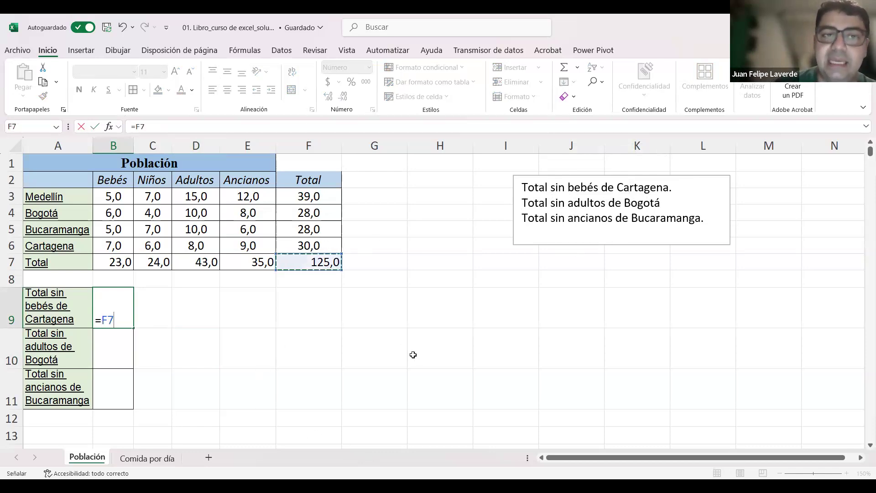
text(-)
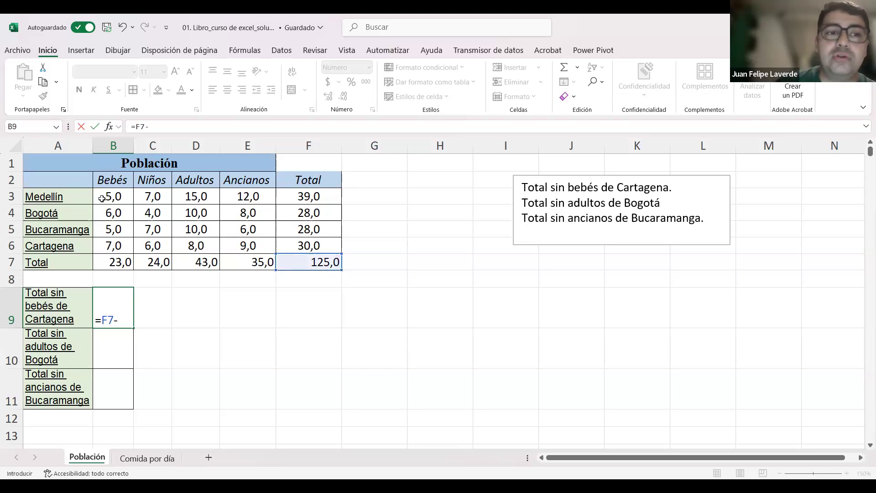
click(110, 246)
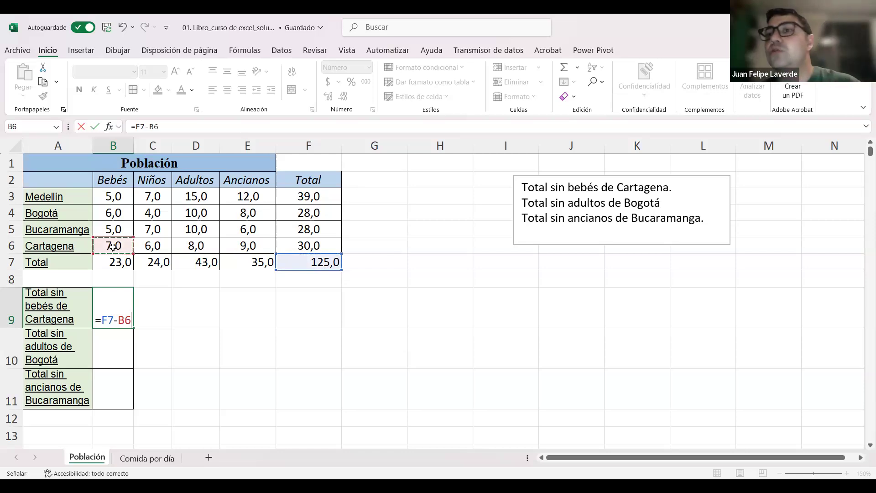
key(Return)
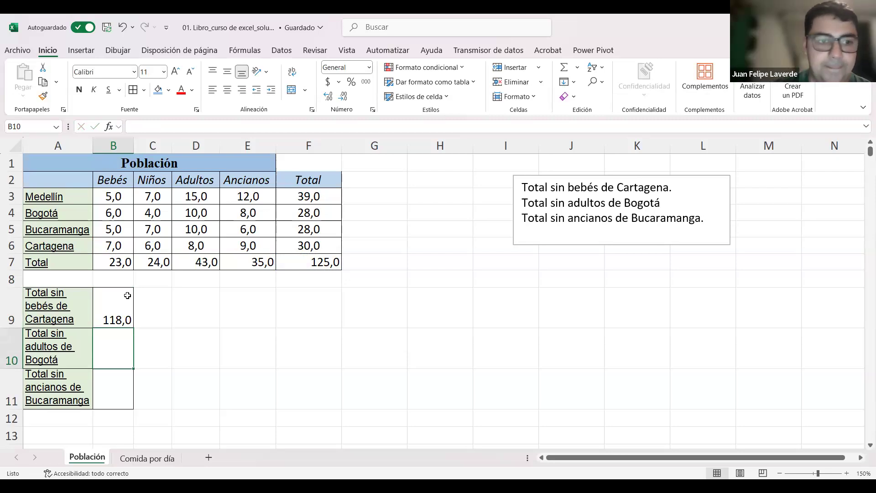
click(181, 329)
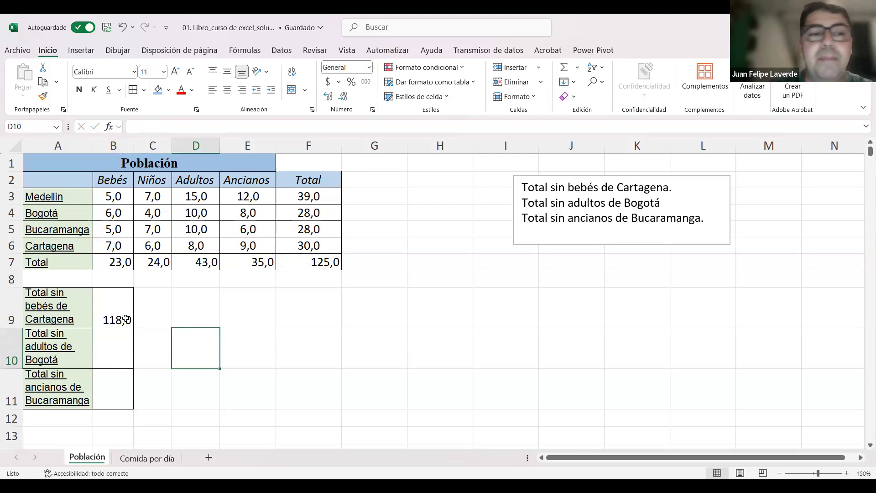
Step: Align the result in cell B9 to the middle vertically and centre it horizontally
click(114, 312)
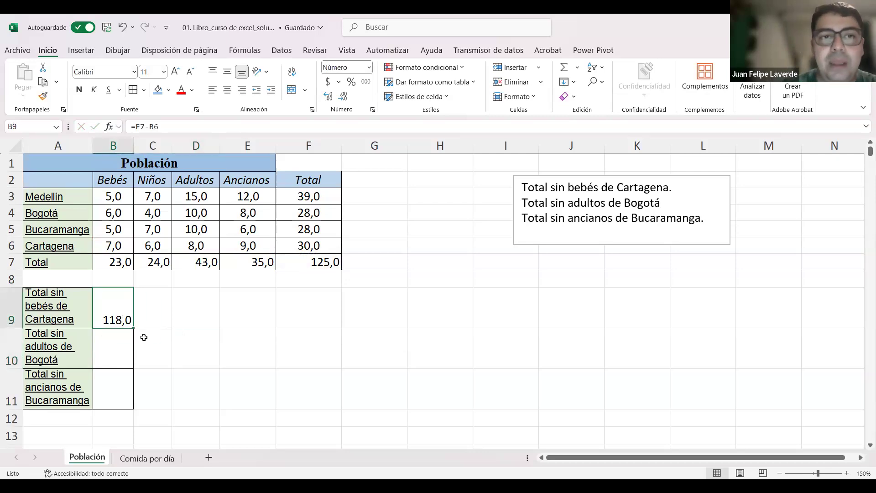
click(227, 74)
click(227, 90)
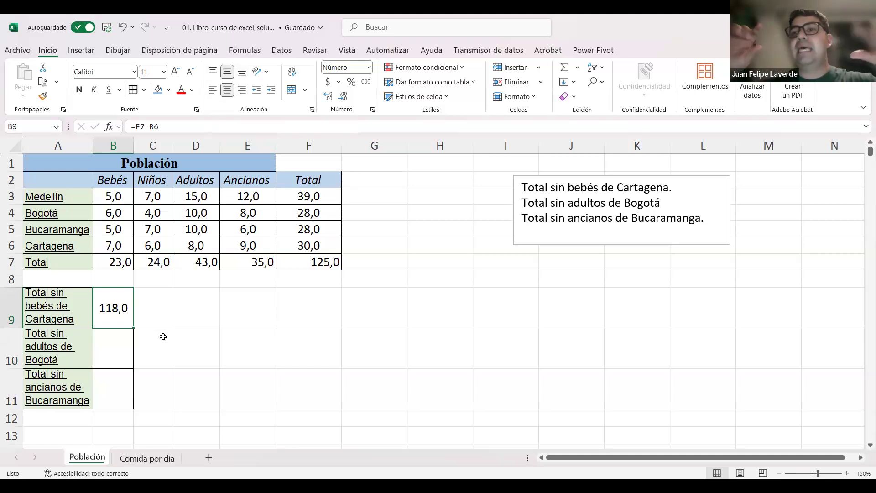
click(205, 358)
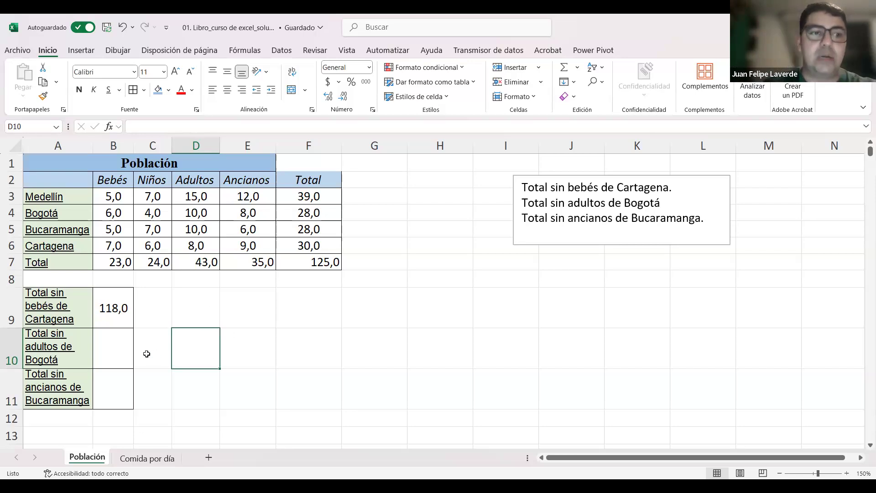
Step: Enter the formula +F7-D4 in cell B10 to get the total without Bogotá's adults
click(113, 352)
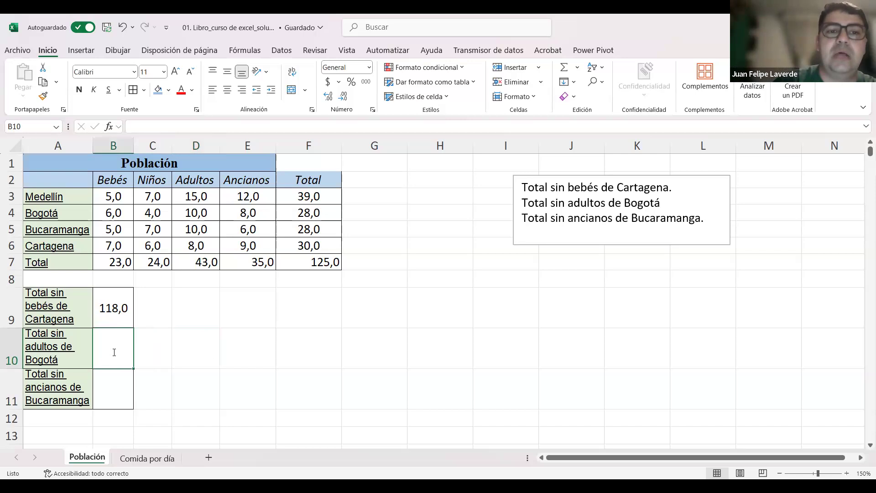
text(+)
click(323, 262)
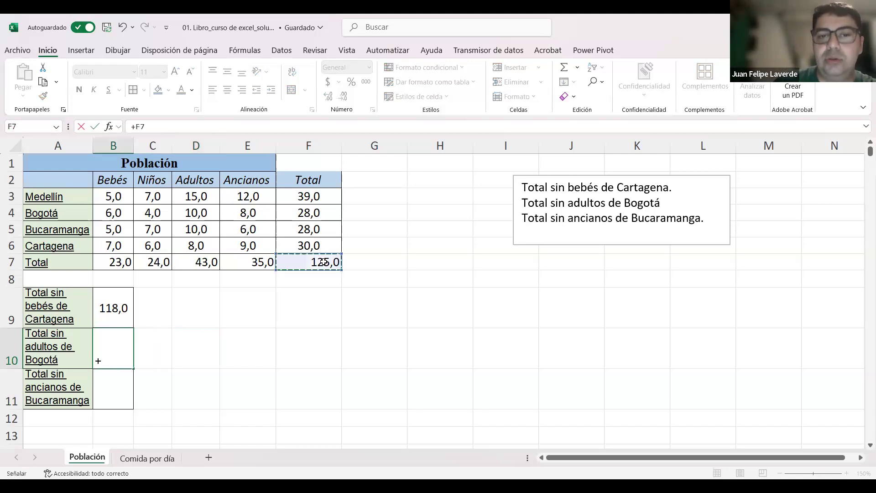
text(-)
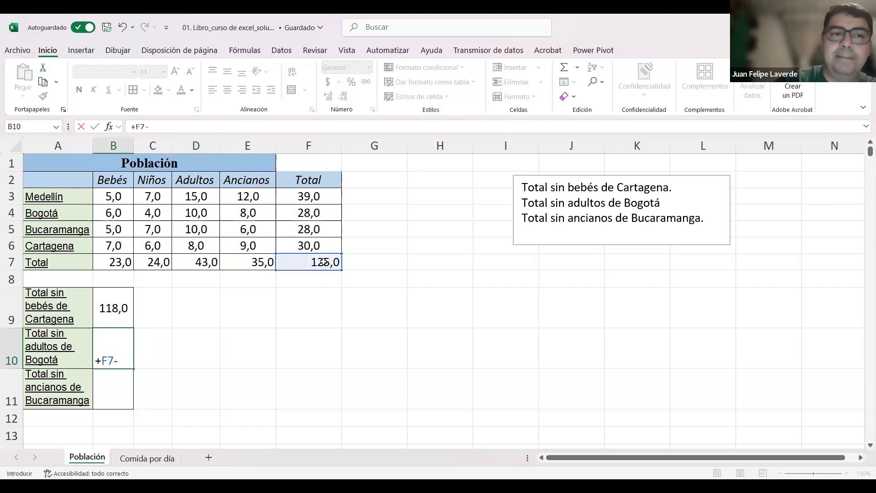
click(205, 213)
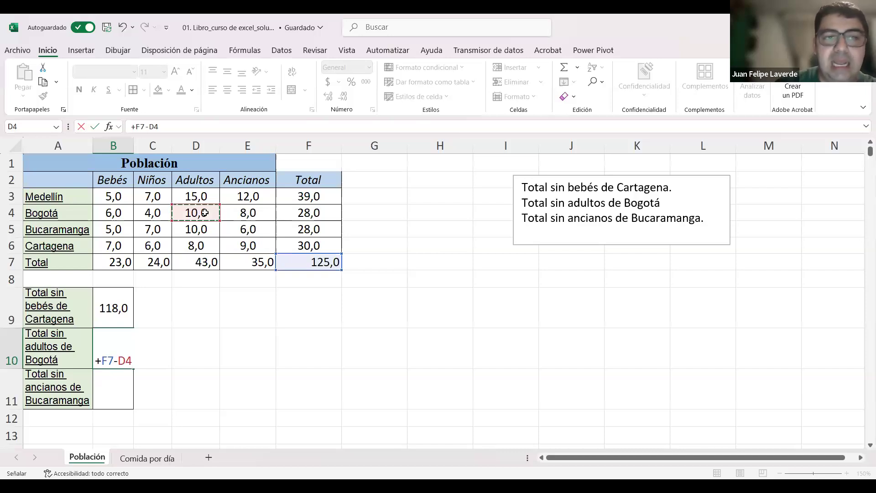
key(Return)
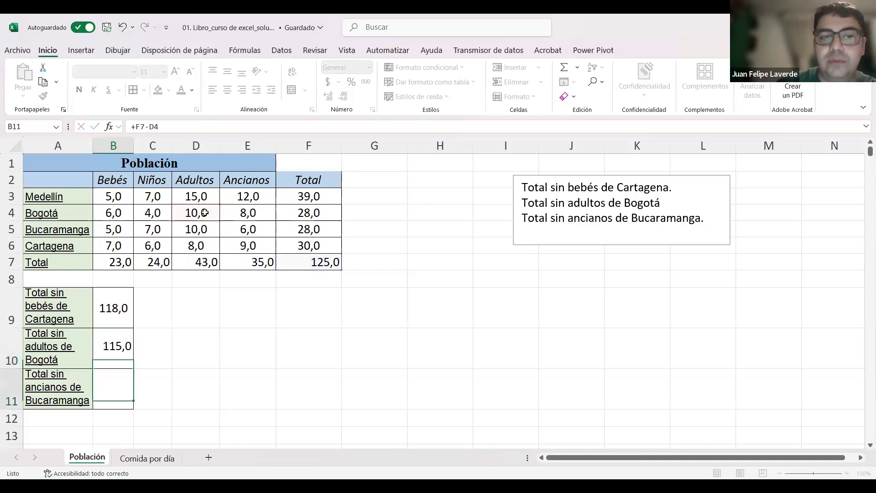
Step: Enter the formula +F7-E5 in cell B11 to get the total without Bucaramanga's elderly
text(+)
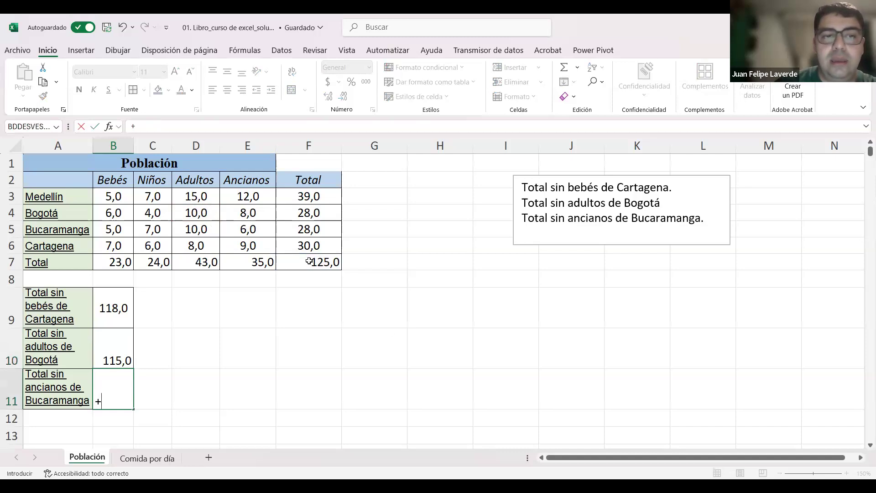
click(309, 261)
text(-)
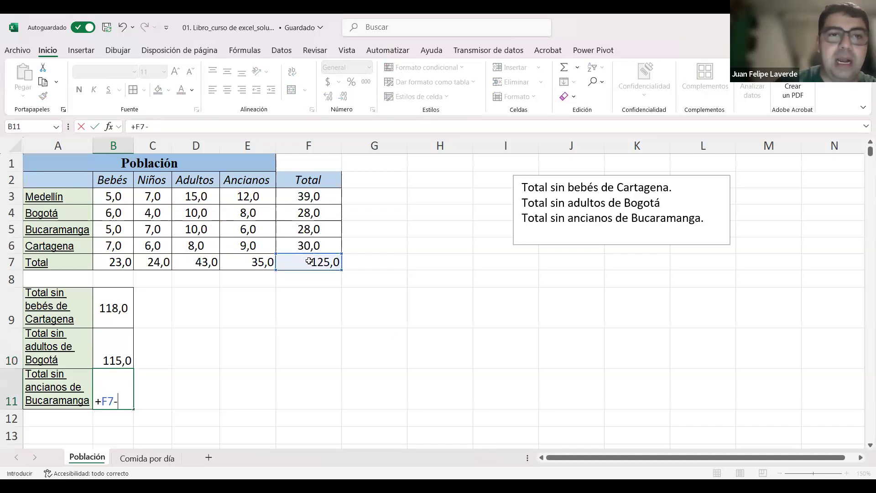
click(255, 228)
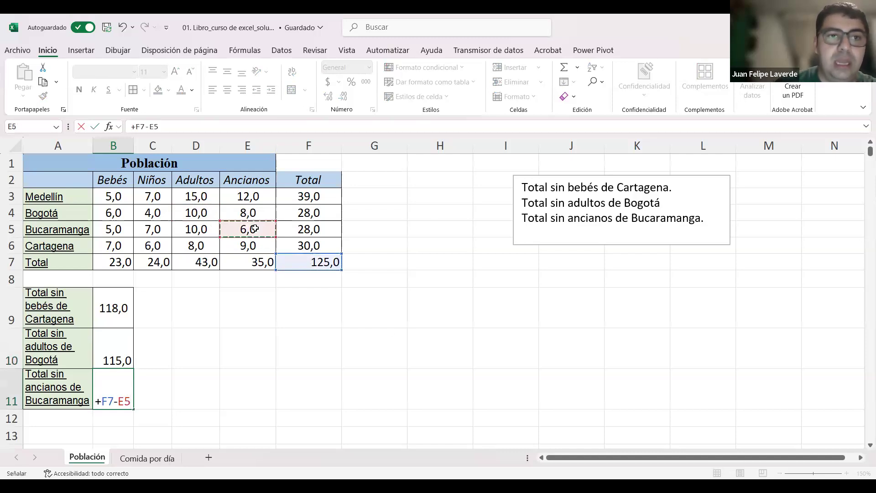
key(Return)
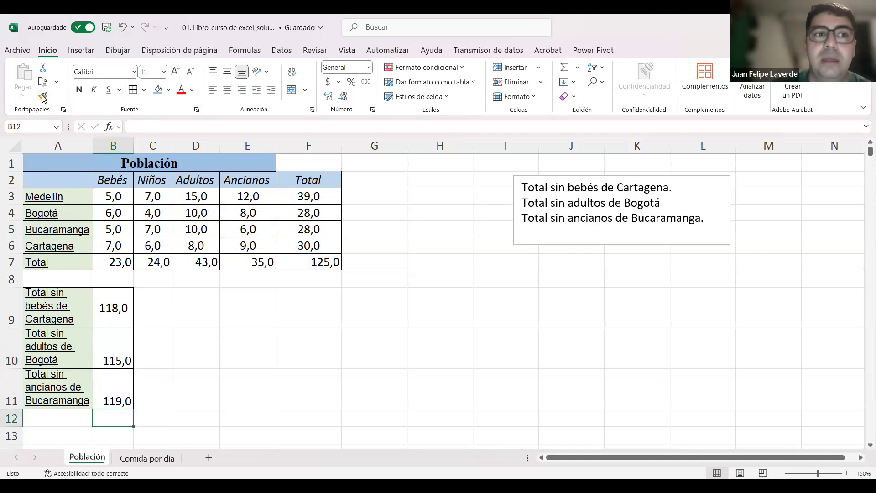
click(202, 388)
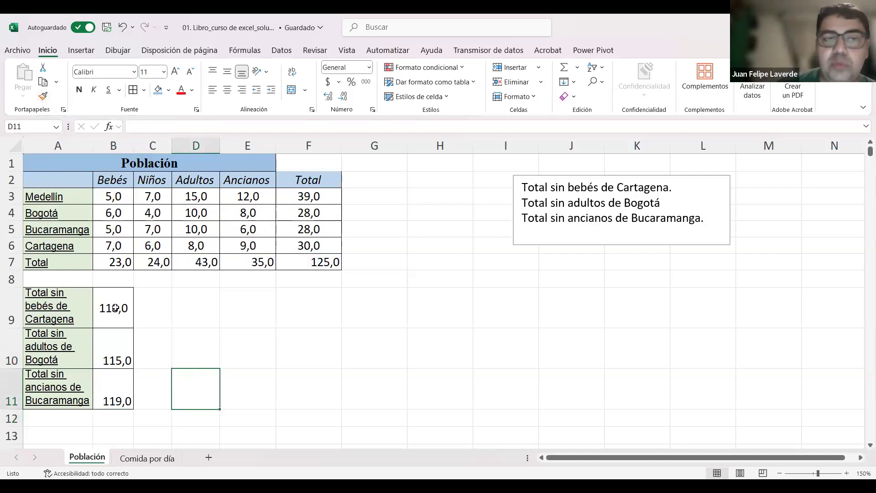
Step: Copy the centred formatting of cell B9 onto the results in B10:B11 with Format Painter
click(115, 308)
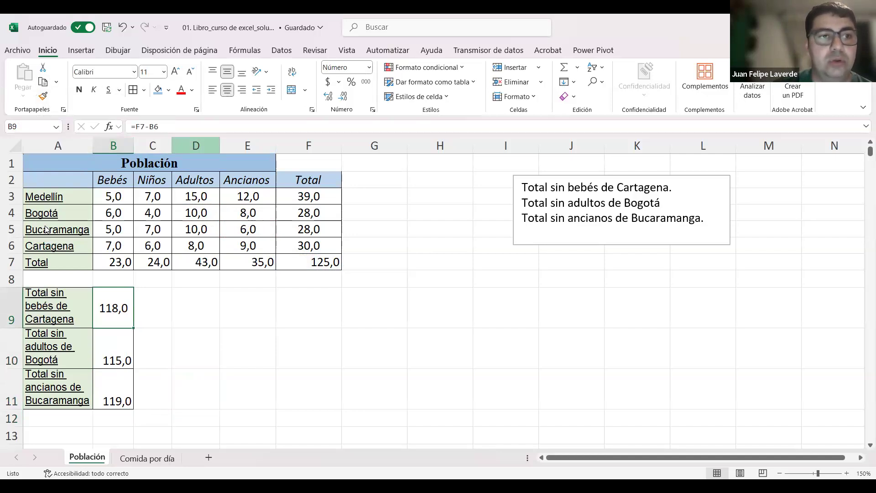
mouse_move(46, 90)
mouse_down()
mouse_move(36, 87)
mouse_move(51, 102)
mouse_move(38, 96)
mouse_up()
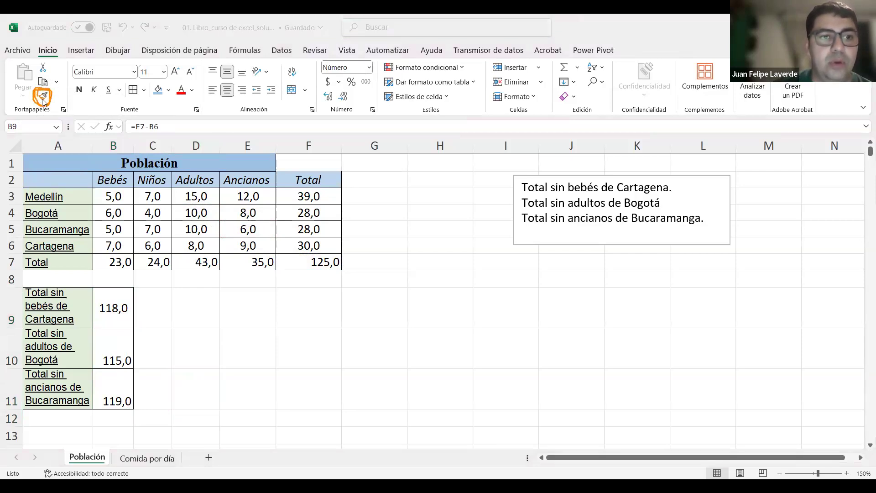
click(115, 360)
click(118, 353)
drag(118, 388, 117, 388)
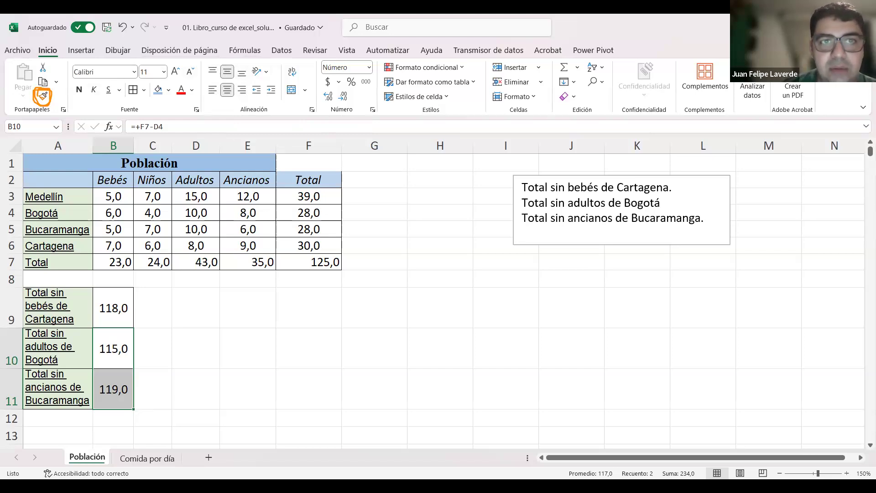
mouse_move(236, 74)
mouse_down()
mouse_move(236, 67)
mouse_move(220, 95)
mouse_move(228, 81)
mouse_up()
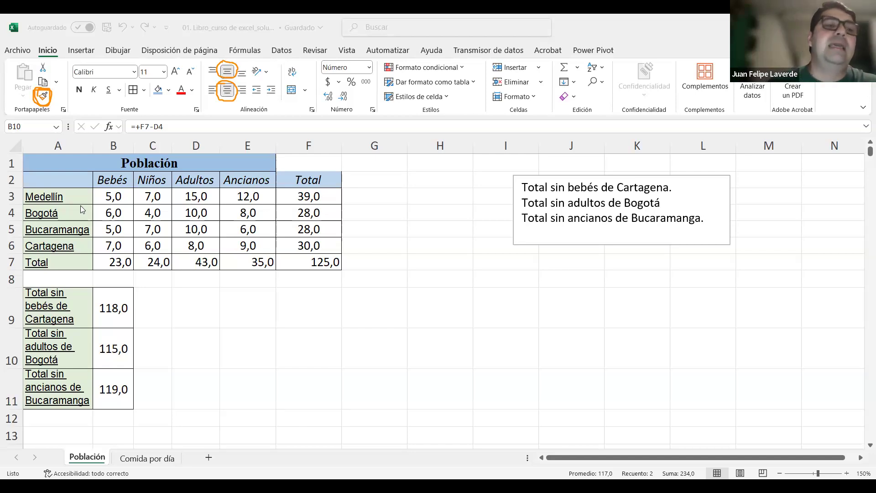
drag(78, 200, 68, 264)
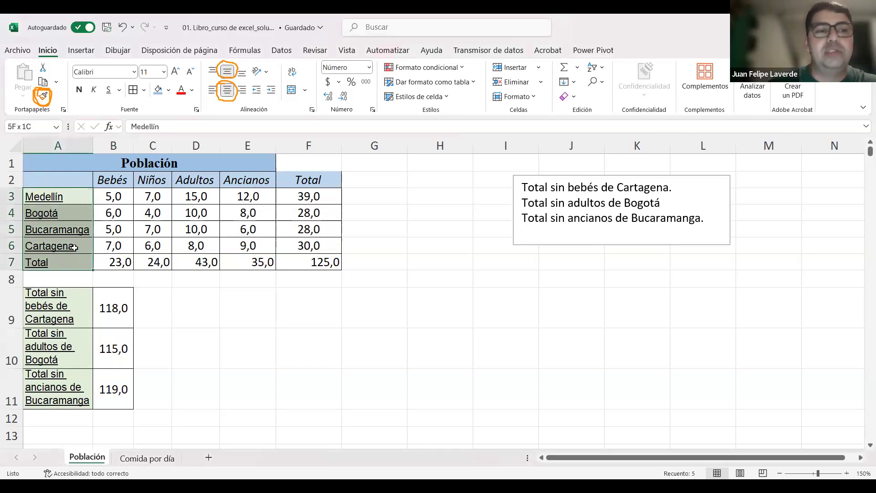
click(110, 93)
click(111, 93)
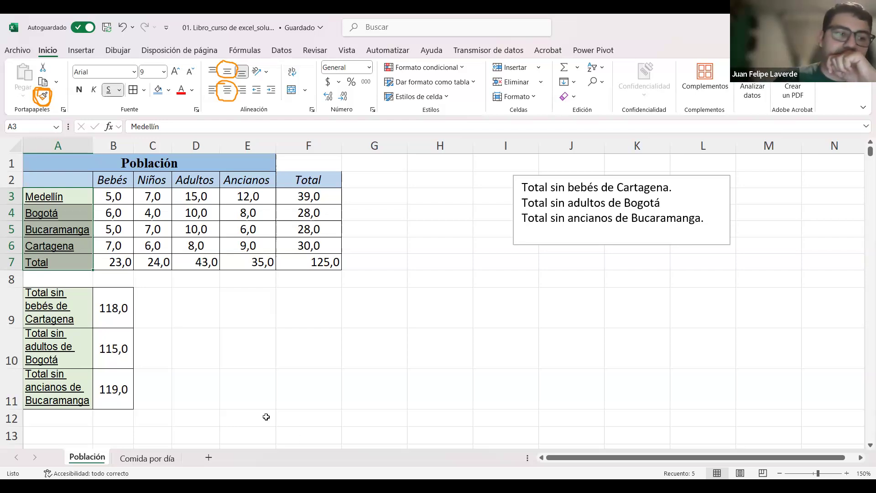
Step: Open the Comida por día sheet and review its table of food kilograms per age group in A1:B5
click(151, 458)
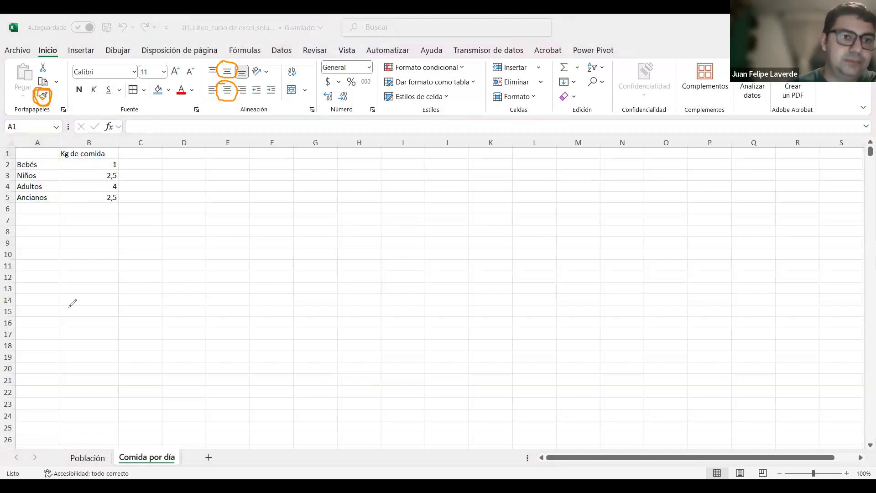
click(146, 242)
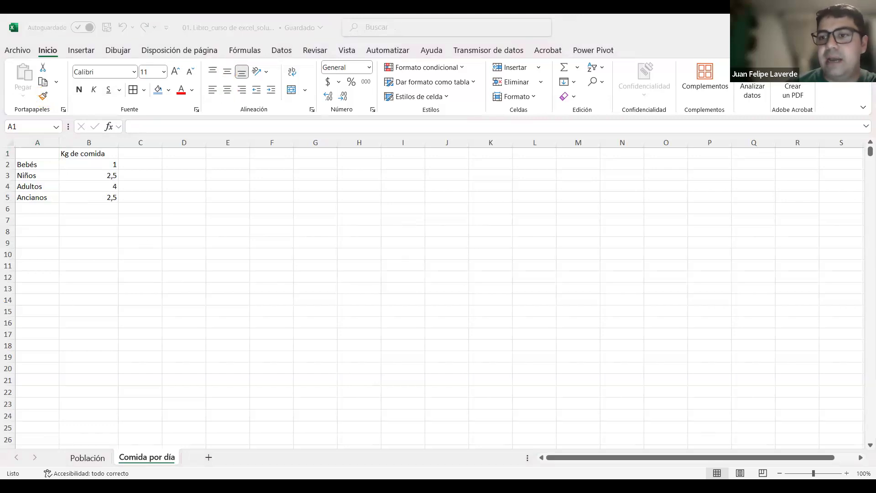
scroll(259, 281, up, 4)
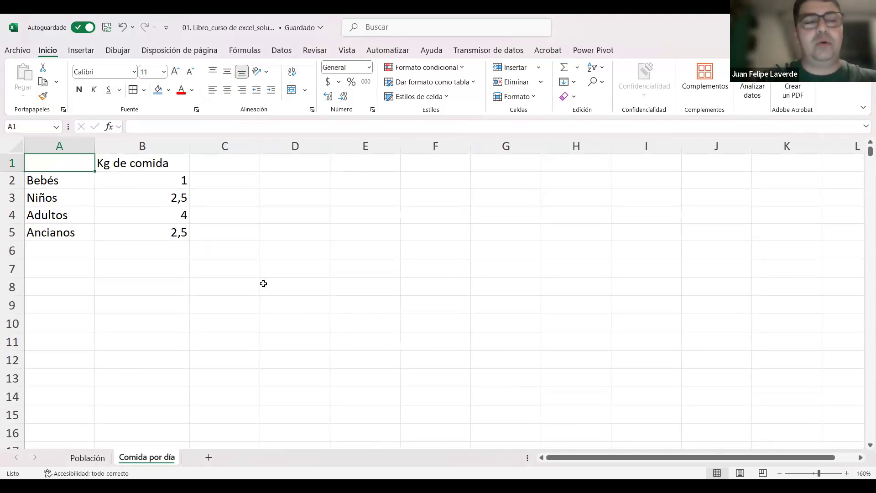
drag(182, 202, 182, 231)
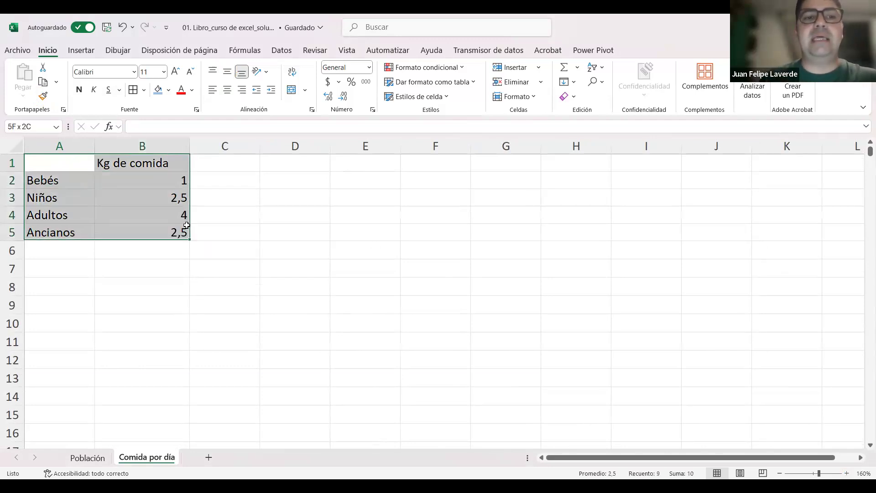
click(275, 285)
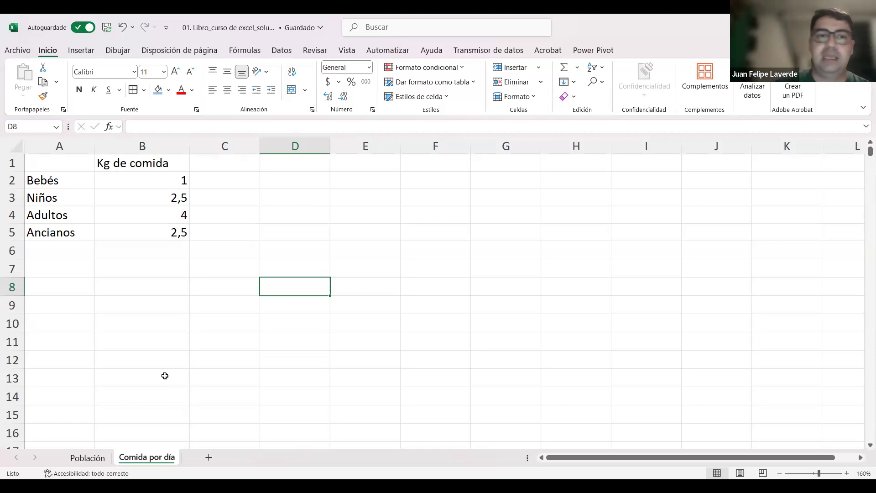
click(190, 370)
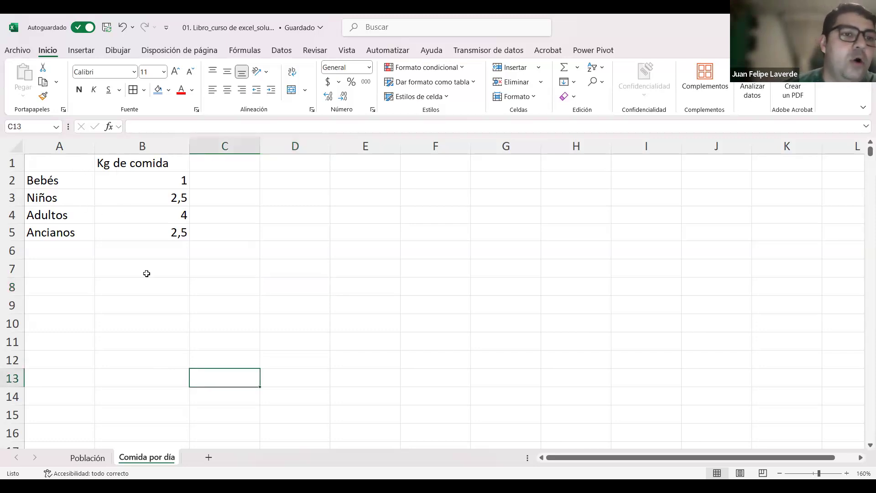
Step: Apply borders to all cells of the food table in A1:B5
drag(65, 165, 170, 232)
click(135, 91)
click(246, 270)
Step: Make the Kg de comida header in B1 bold and centre it horizontally
click(146, 164)
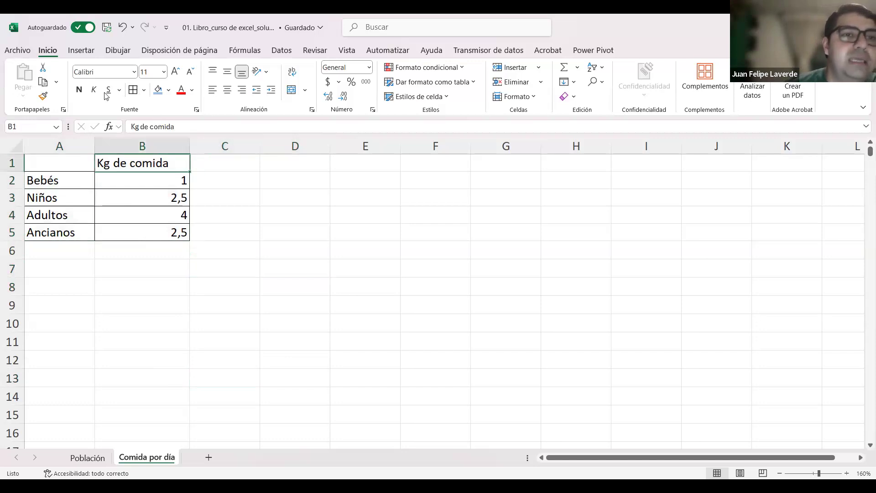
click(78, 90)
click(227, 90)
Step: Italicize the age group labels in A2:A5
click(69, 181)
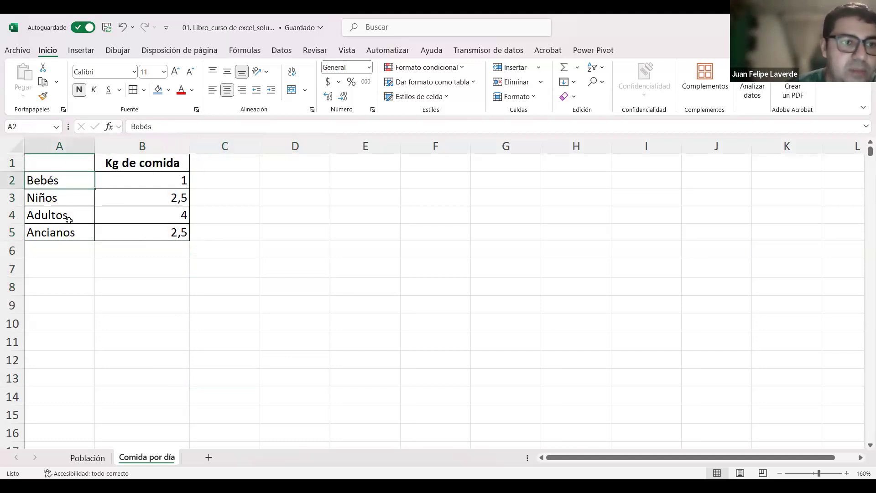
drag(69, 220, 67, 233)
click(94, 89)
Step: Fill header cell B1 with the lightest orange theme colour and labels A2:A5 with the lightest green
click(135, 163)
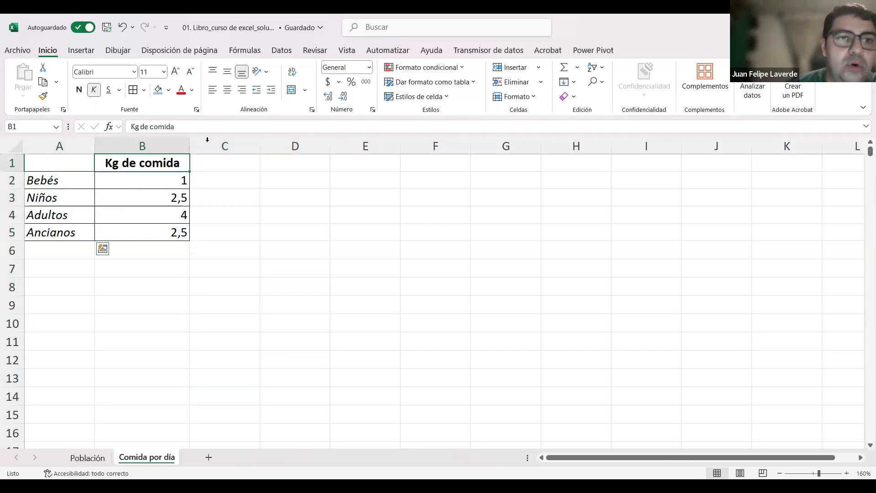
click(168, 90)
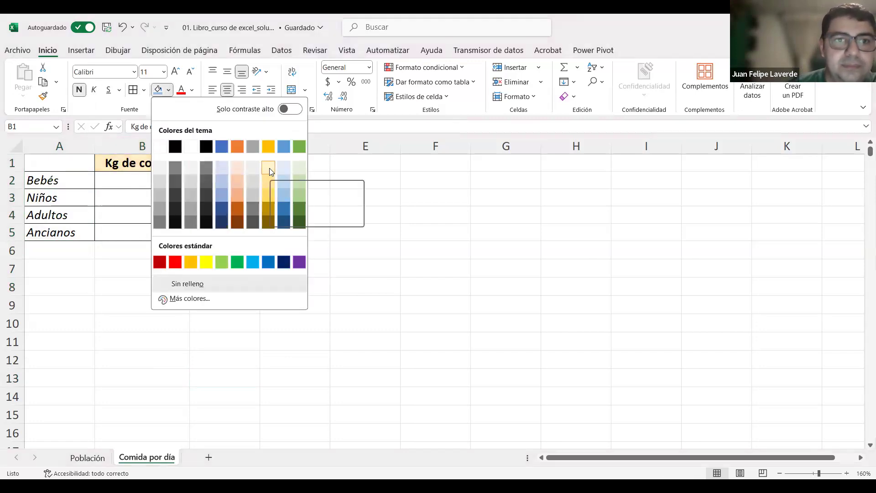
click(237, 167)
drag(64, 181, 64, 233)
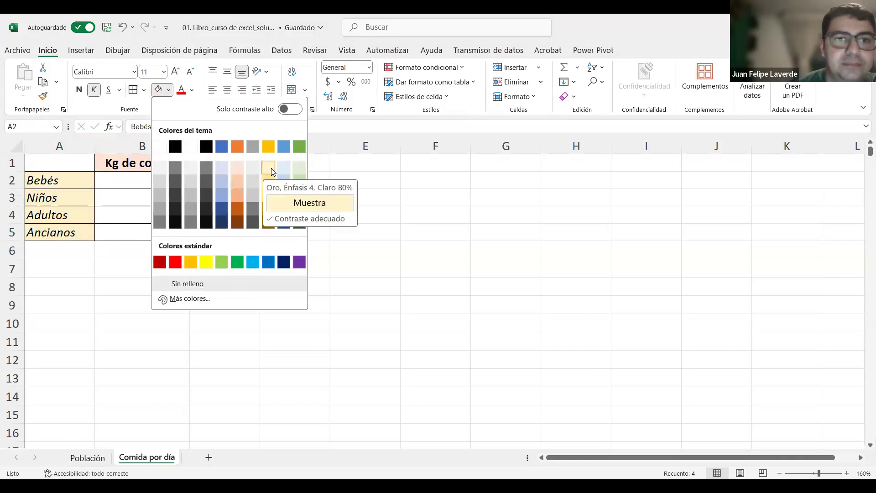
click(297, 167)
click(343, 210)
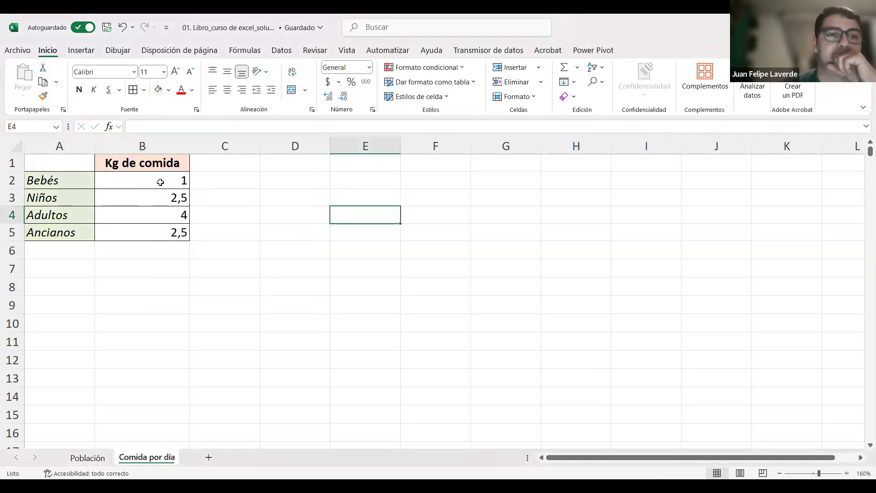
Step: Fit column B's width to its contents and centre the kilogram values in B2:B5 horizontally
drag(160, 182, 164, 231)
drag(192, 139, 192, 139)
double_click(192, 139)
drag(148, 182, 146, 232)
click(228, 90)
click(241, 185)
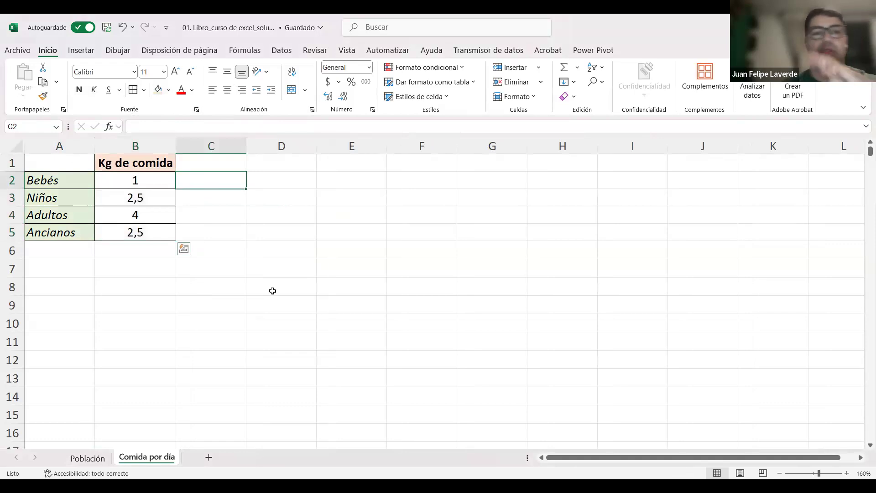
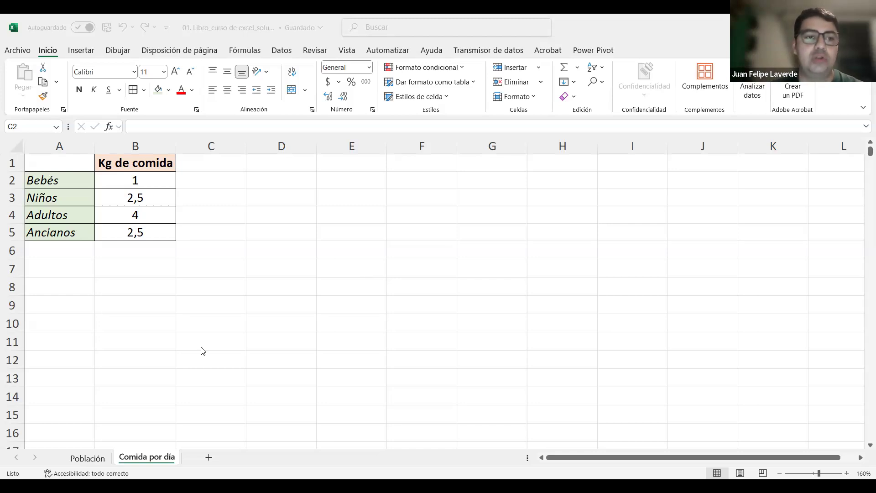
Step: Switch to the Población sheet and practise selecting the population table range A2:F7
click(89, 458)
drag(55, 179, 308, 263)
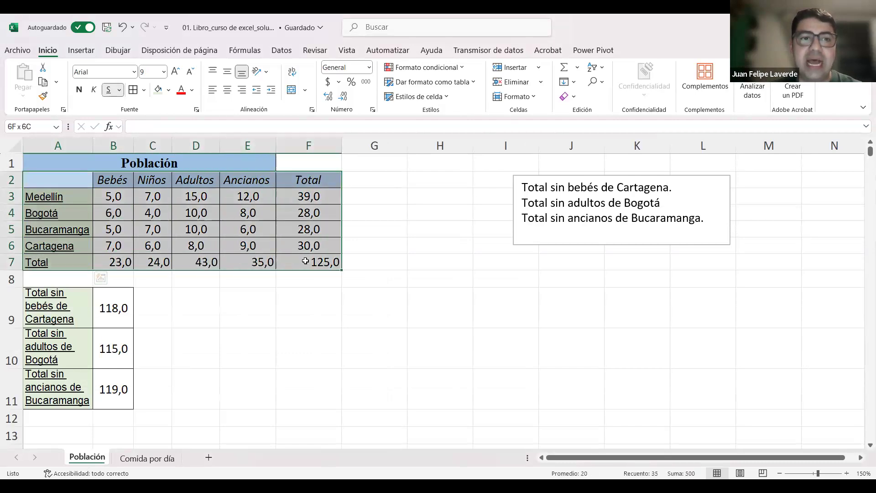
click(319, 315)
click(76, 180)
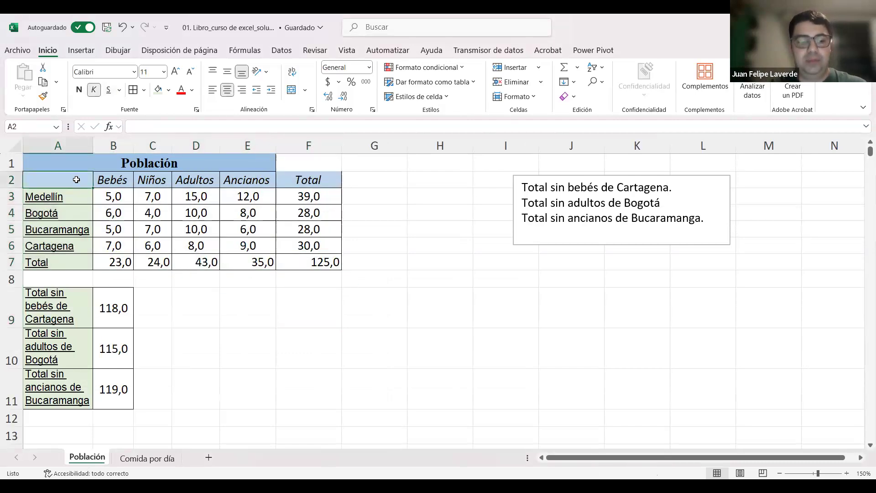
key(ctrl+shift+Right)
key(ctrl+shift+Right)
key(ctrl+shift+Down)
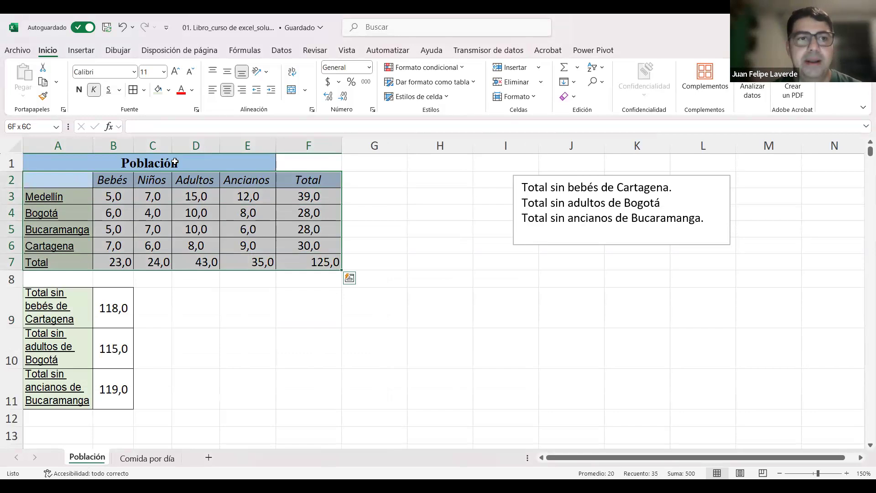
key(Down)
key(Up)
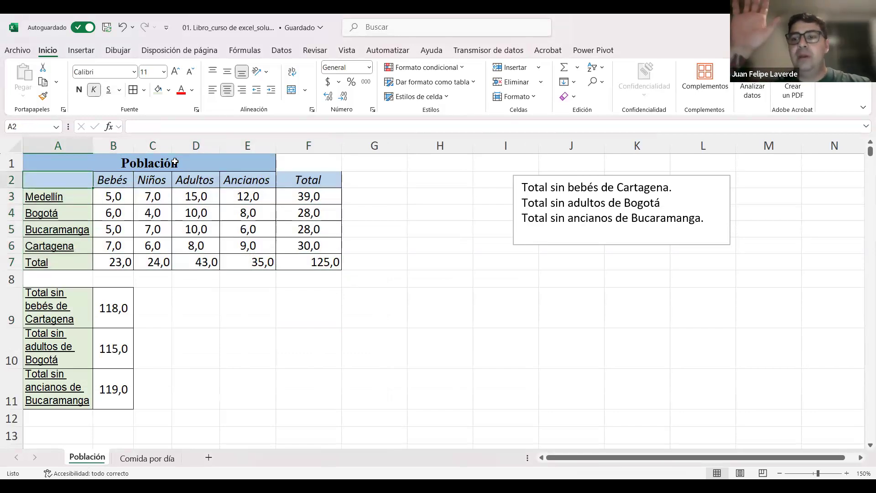
Step: Select the population table in A2:F7, including its headers and totals, and copy it
key(shift+Right)
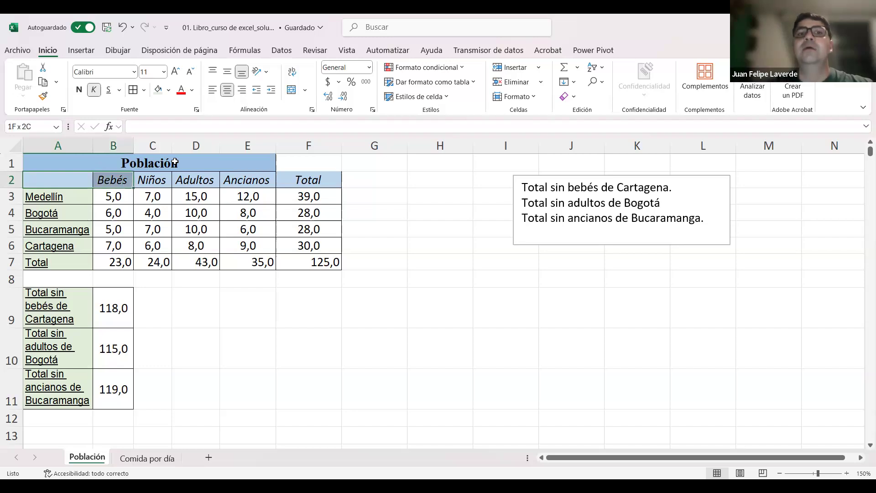
key(shift+Right)
key(shift+Right)
key(shift+Right)
key(shift+Right)
key(shift+Down)
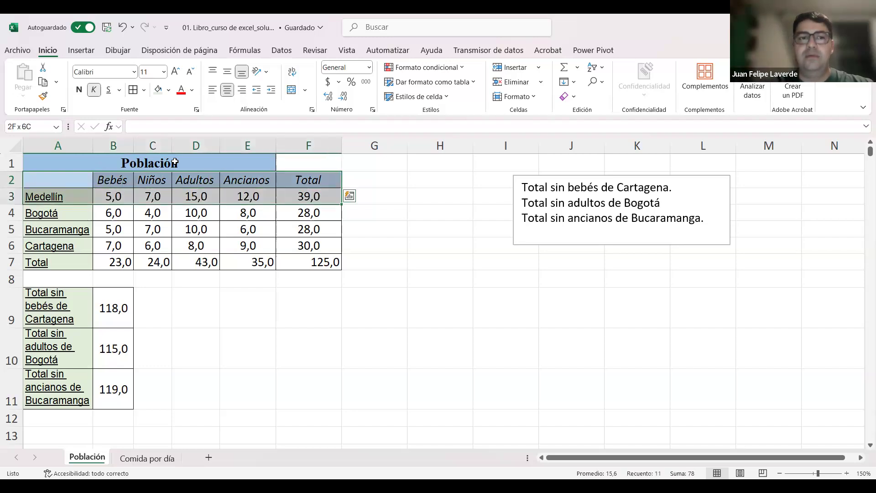
key(ctrl+shift+Down)
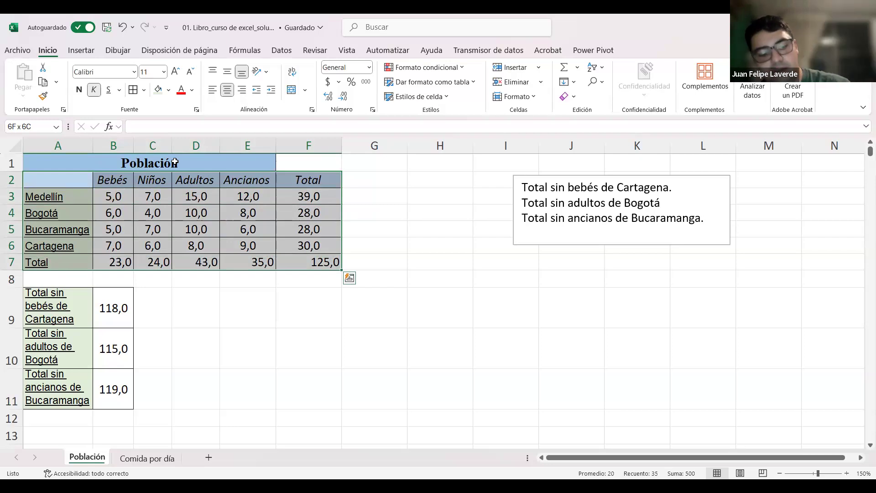
key(ctrl+c)
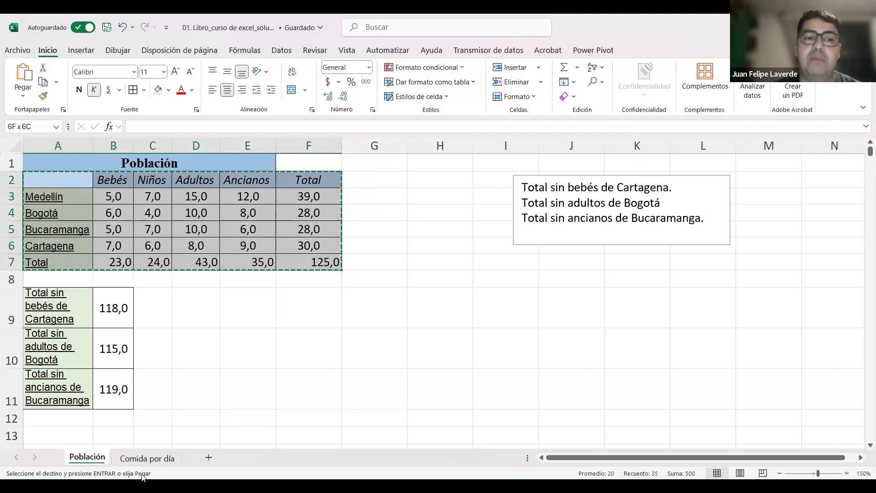
Step: Paste the copied population table into the Comida por día sheet starting at cell D1
click(160, 460)
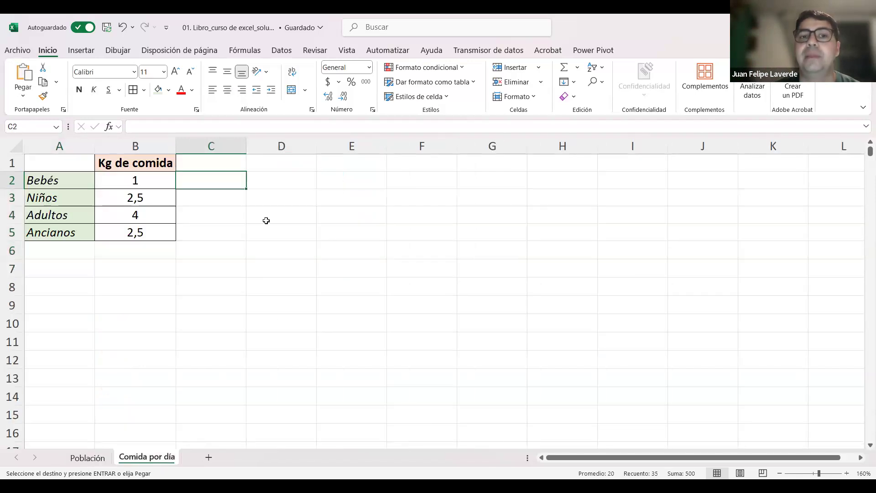
click(302, 159)
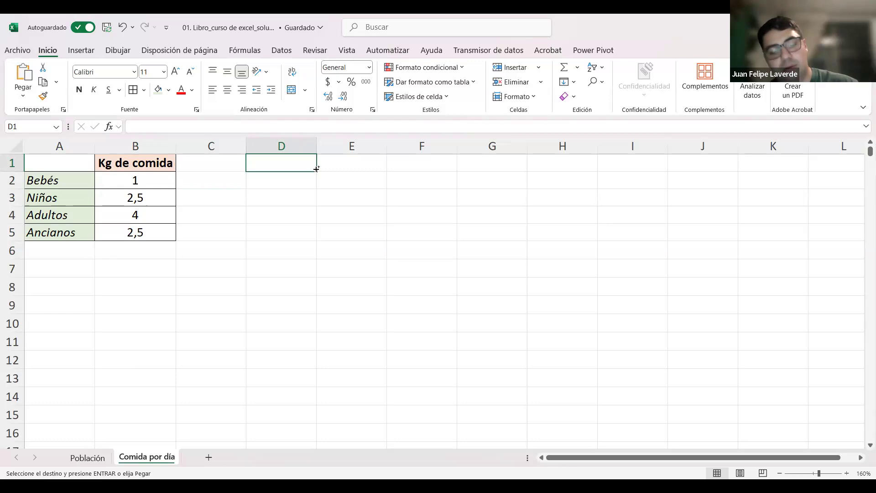
key(ctrl+v)
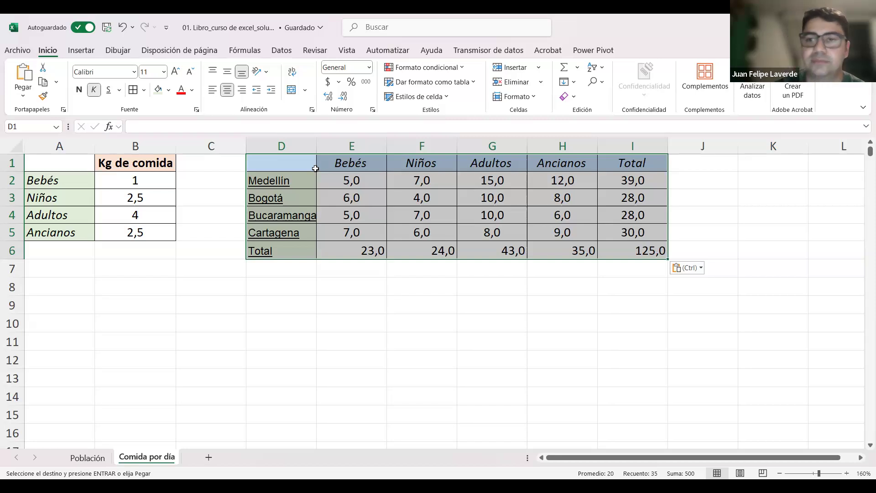
Step: Review the available paste options for the pasted table and leave them without choosing one
click(695, 268)
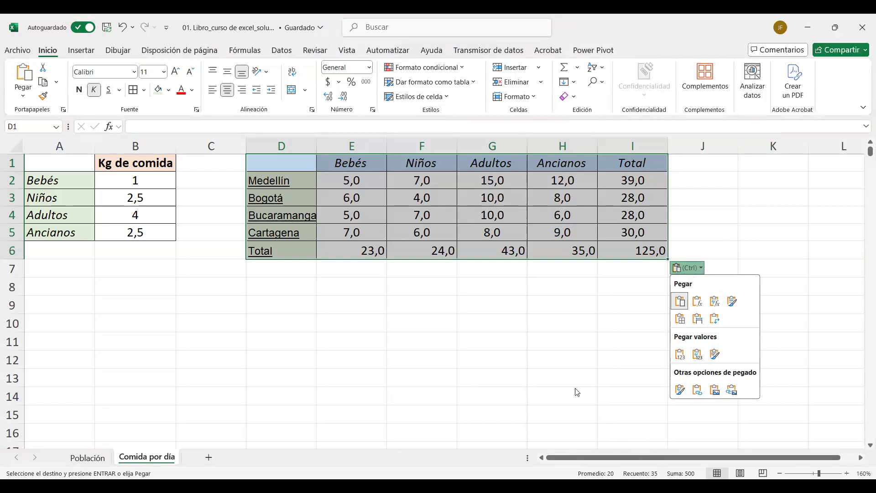
click(420, 327)
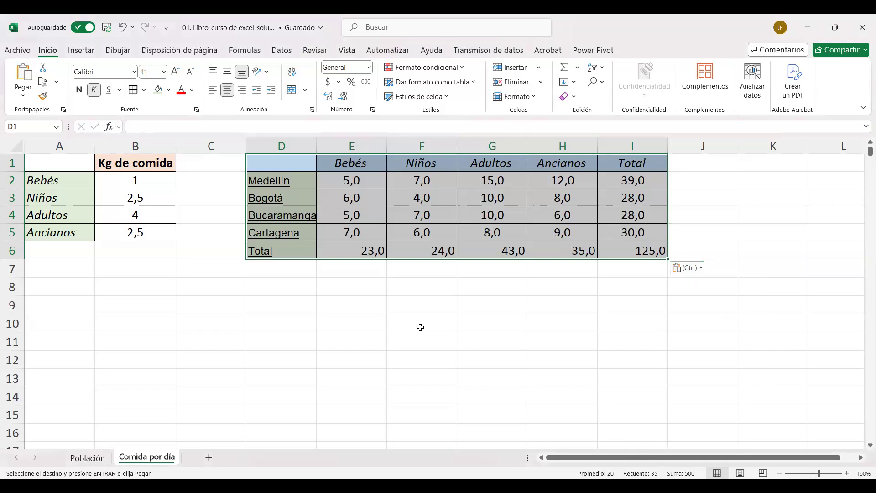
double_click(420, 328)
key(Escape)
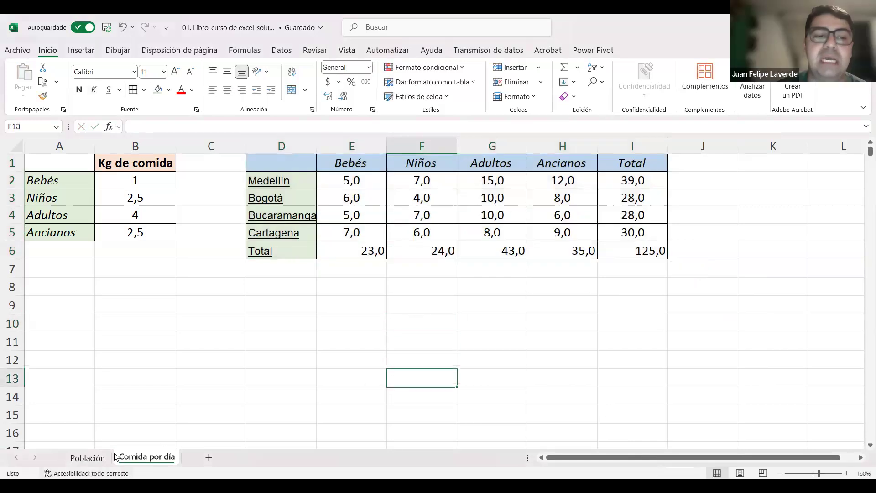
Step: Copy only the formatting of A2:F7 on the Población sheet onto D1:I6 on Comida por día with Format Painter
click(88, 458)
mouse_move(59, 184)
mouse_down()
mouse_move(114, 180)
mouse_move(339, 266)
mouse_up()
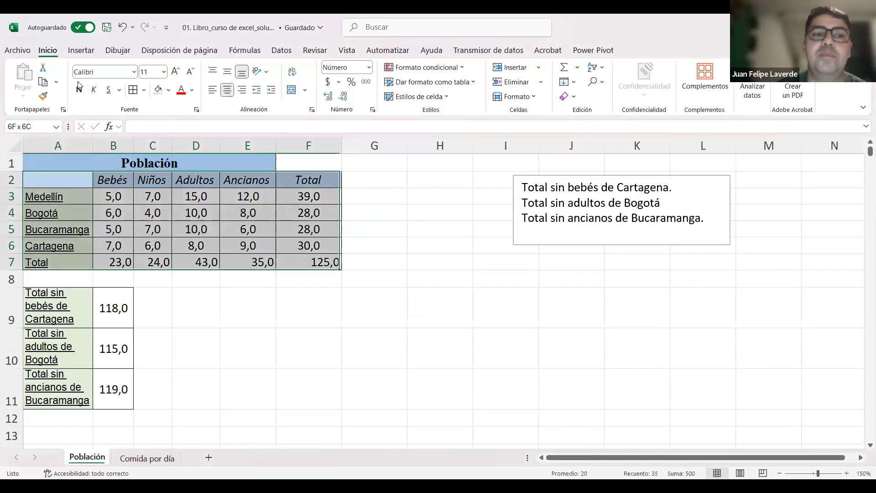
click(42, 97)
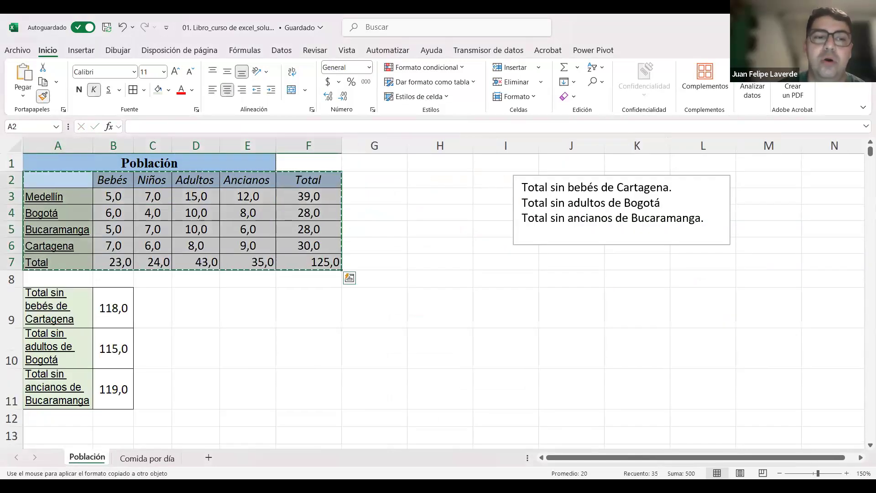
click(152, 460)
drag(595, 238, 622, 251)
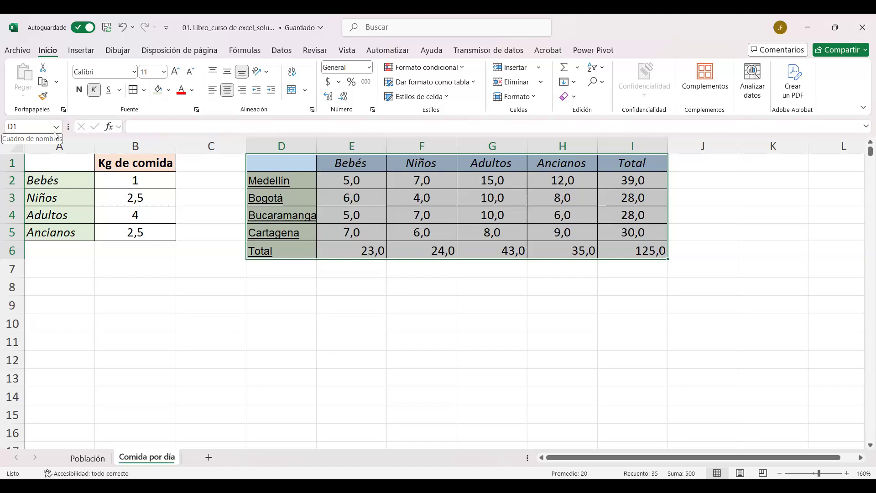
click(159, 282)
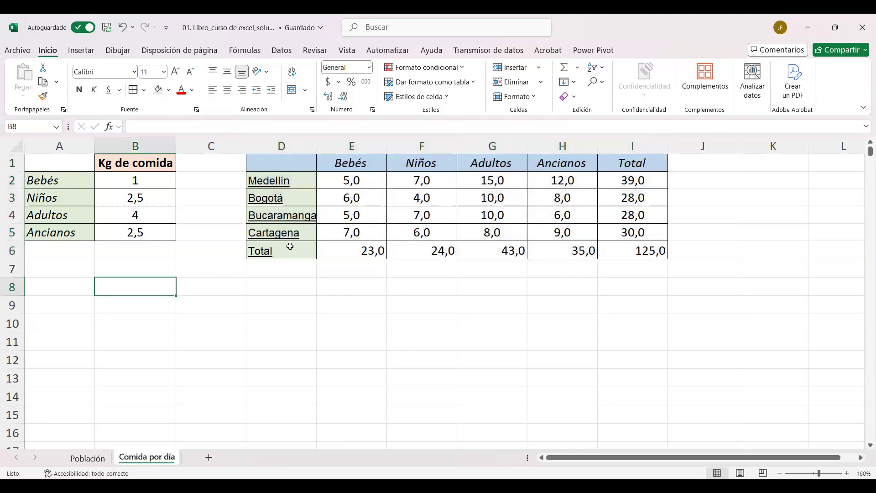
Step: Reapply the Población table's formatting from A2:F7 to the pasted table in D1:I6 on Comida por día
click(97, 458)
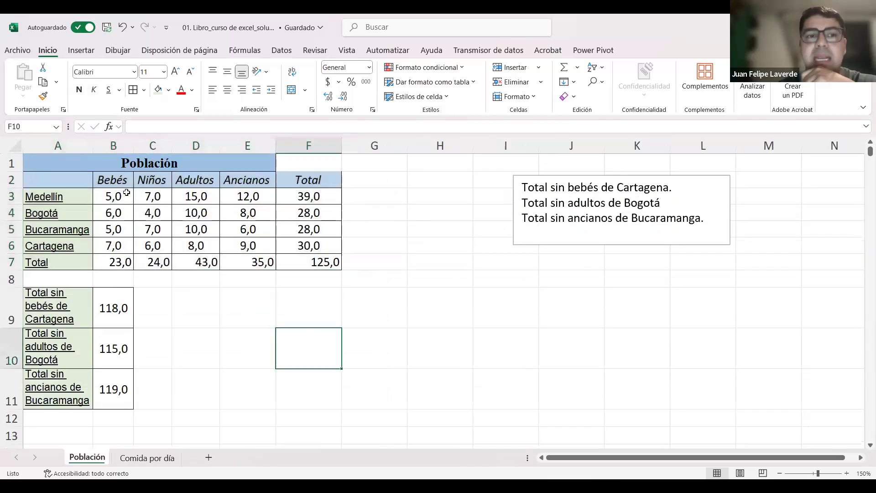
mouse_move(58, 180)
mouse_down()
mouse_move(273, 242)
mouse_move(295, 262)
mouse_up()
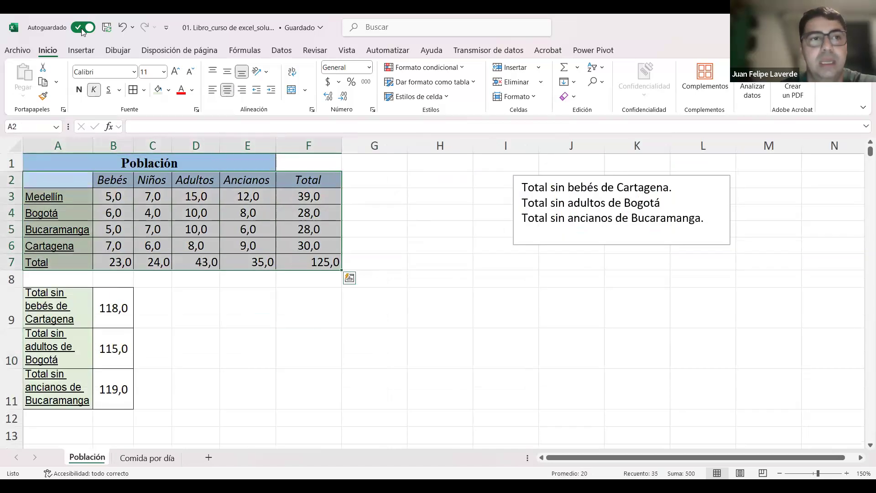
click(45, 99)
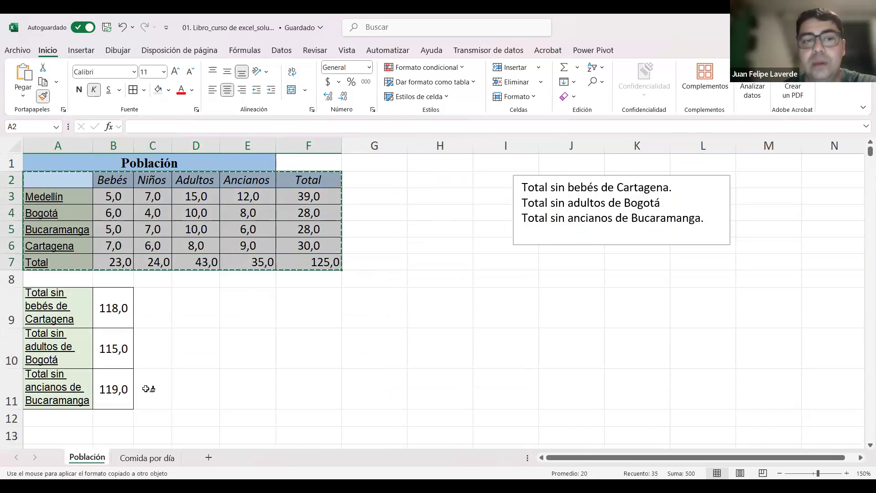
click(155, 461)
drag(282, 163, 640, 261)
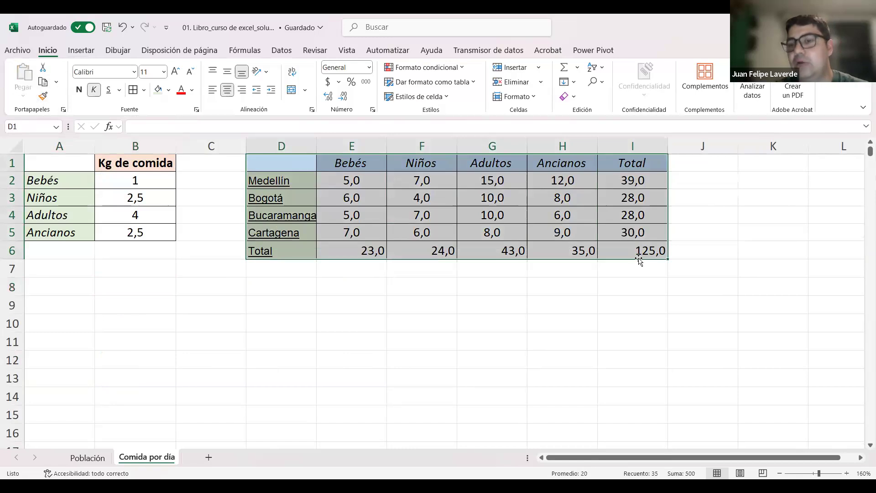
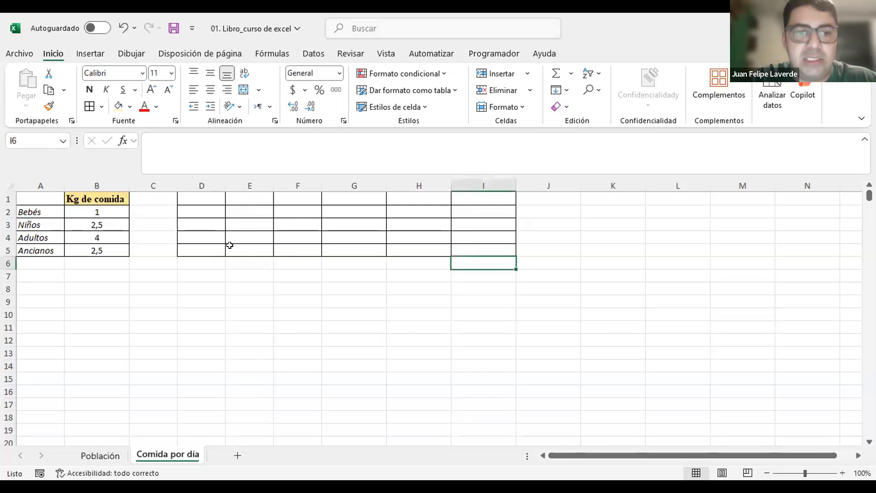
Step: Undo the formatting applied to D1:I6 on the Comida por día sheet
key(ctrl+z)
click(179, 298)
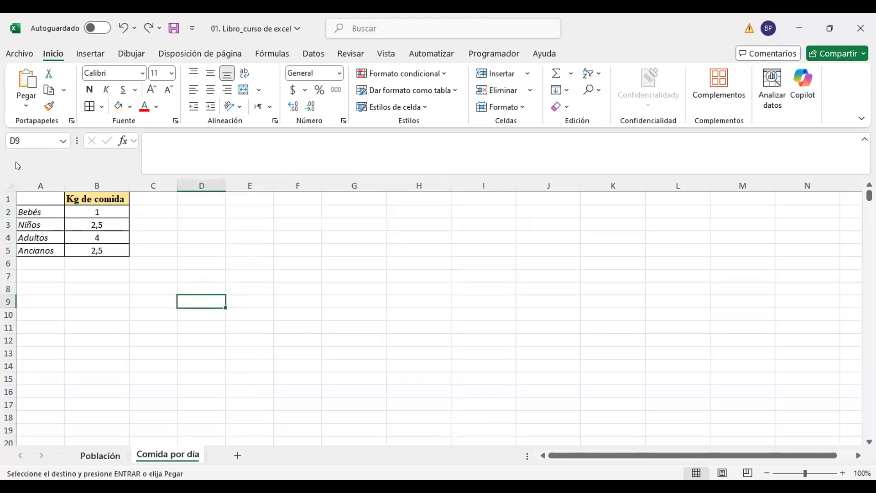
click(84, 456)
click(49, 106)
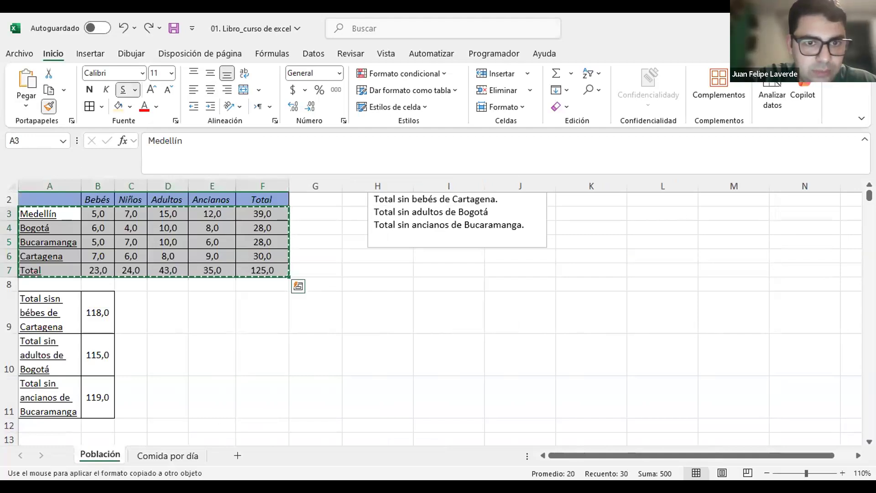
key(ctrl+Page_Down)
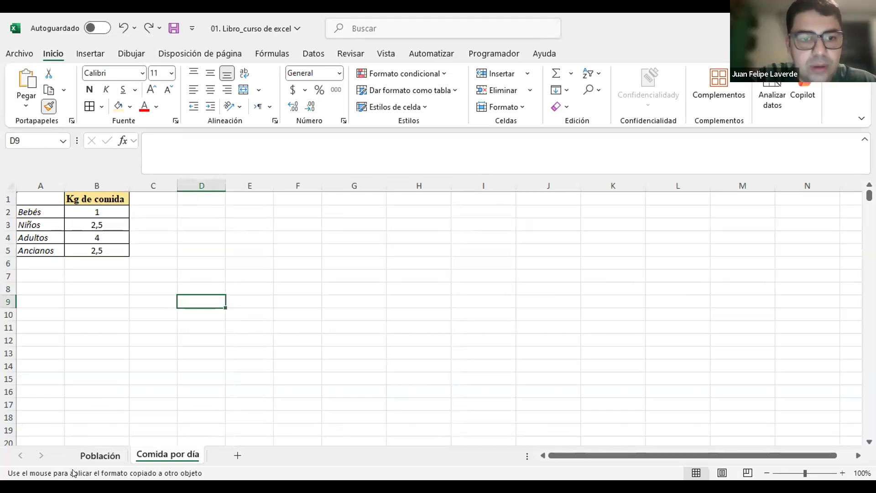
click(100, 455)
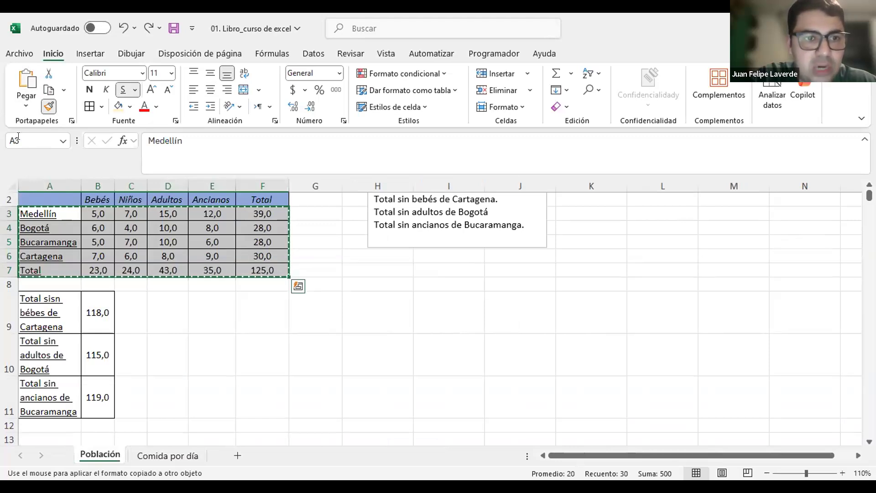
click(37, 214)
click(235, 430)
drag(69, 214, 260, 277)
scroll(280, 375, up, 1)
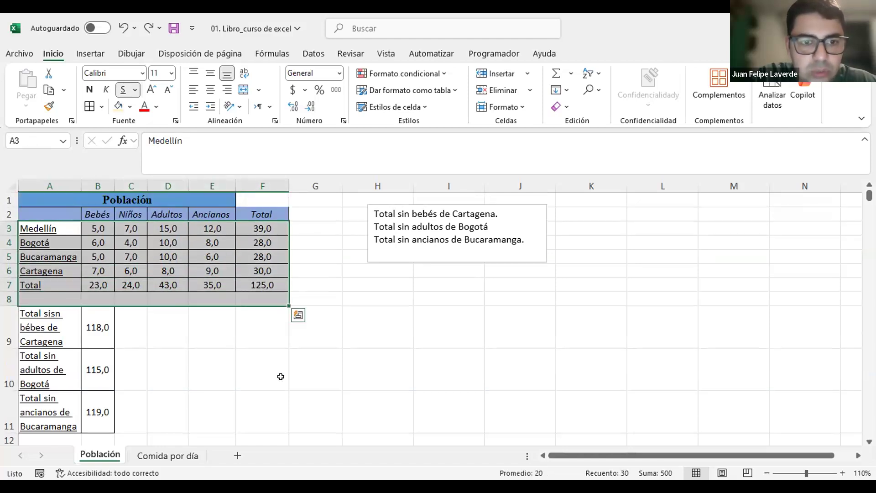
mouse_move(33, 214)
mouse_down()
mouse_move(215, 286)
mouse_move(257, 285)
mouse_up()
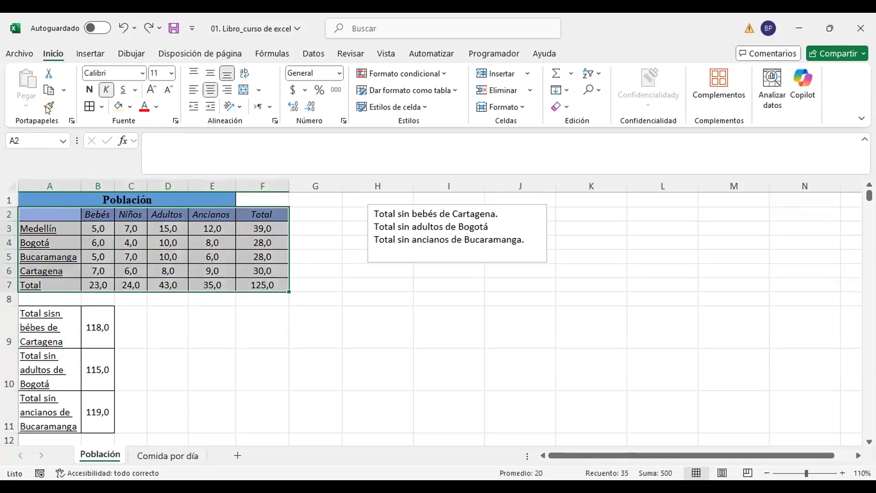
click(47, 107)
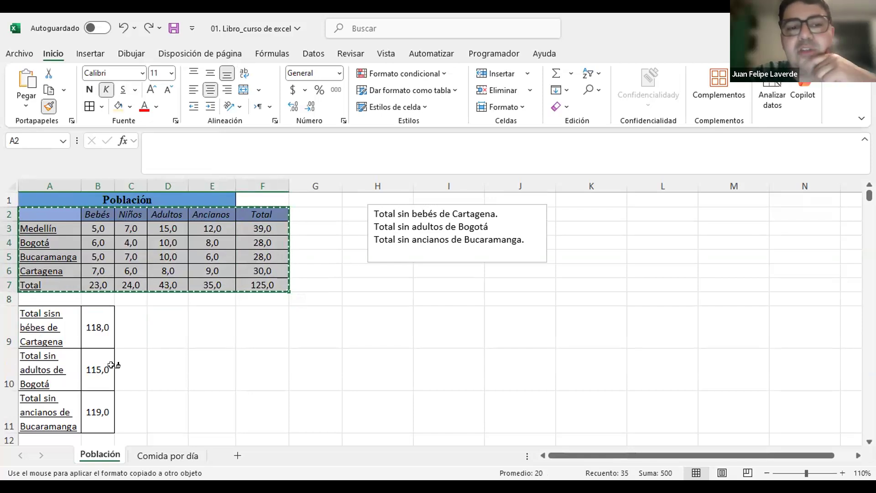
click(109, 456)
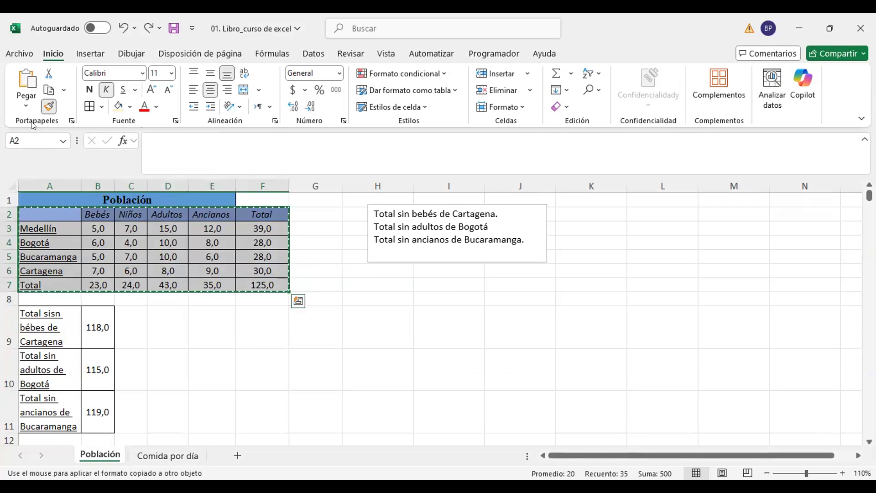
click(45, 110)
click(118, 269)
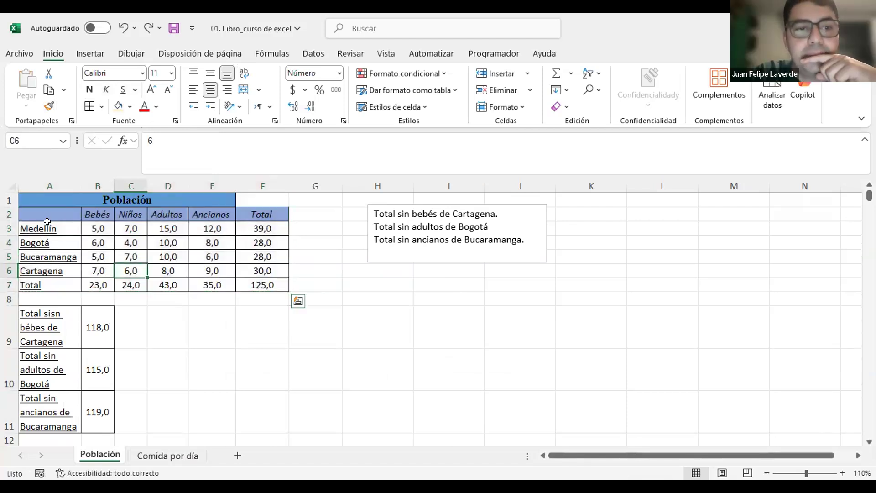
Step: Copy the table in A2:F7 on the Población sheet and paste it into Comida por día starting at D1
drag(44, 212, 241, 275)
key(ctrl+c)
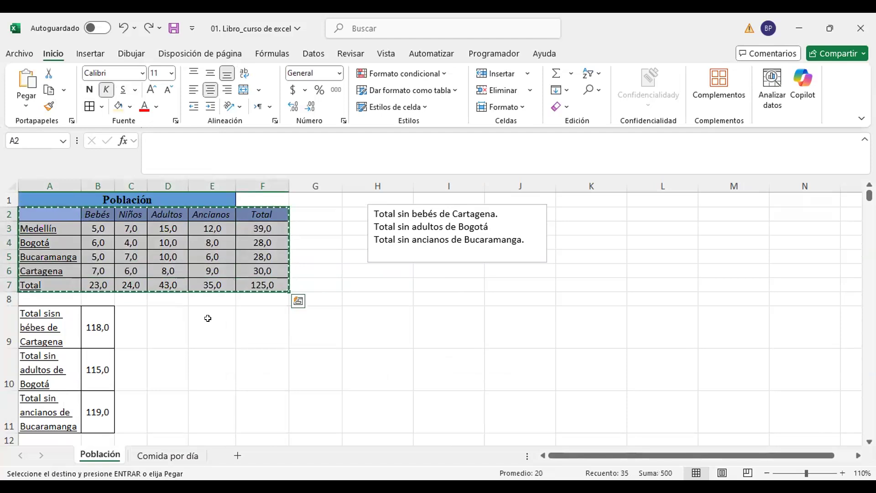
click(166, 457)
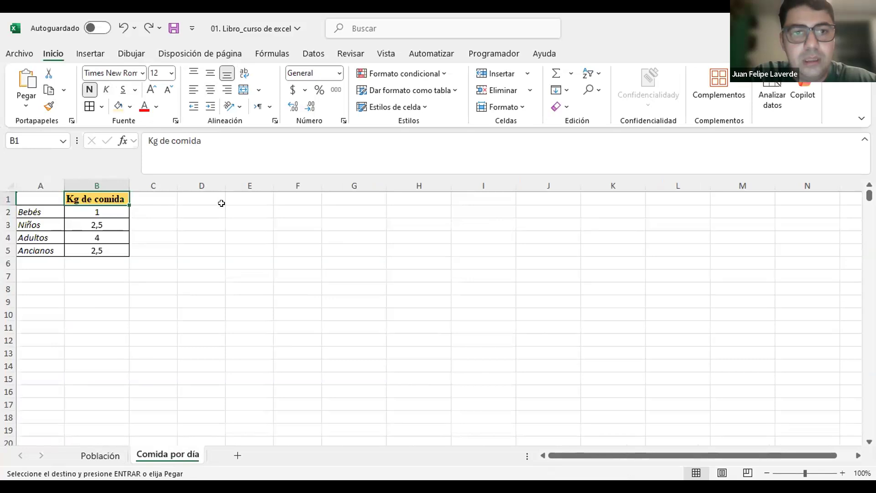
click(208, 197)
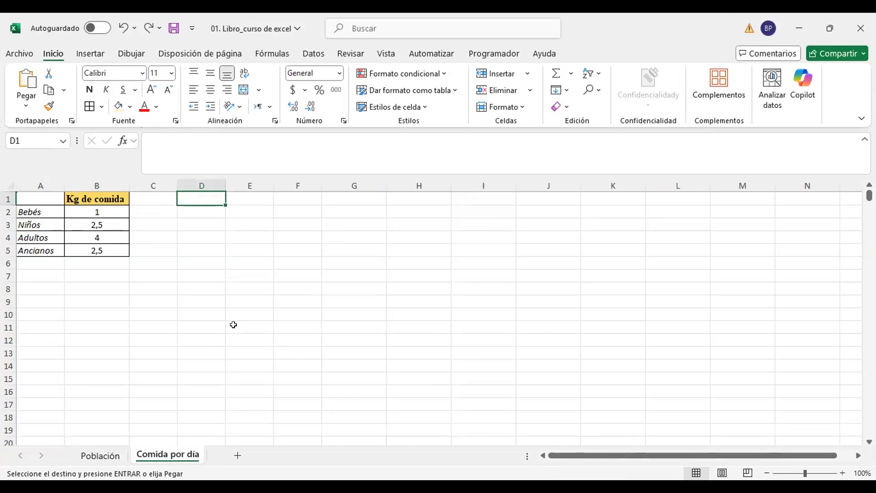
key(Return)
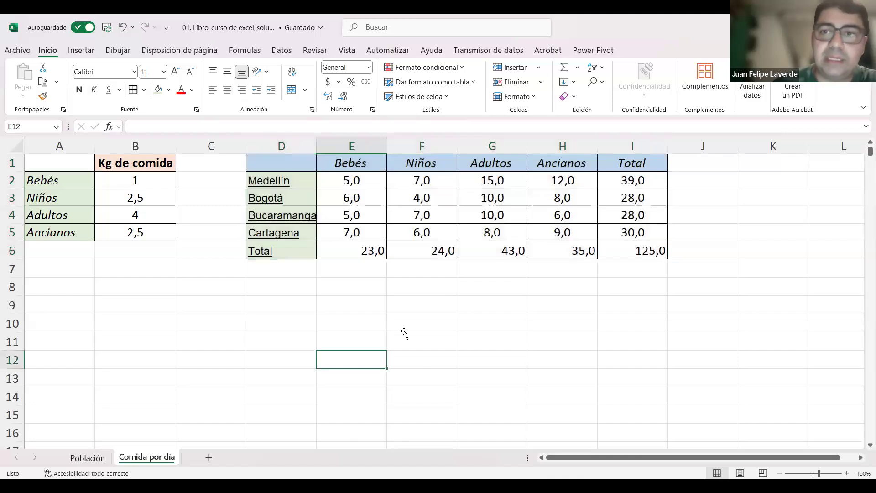
Step: Clear the values in E2:I6 of the pasted table and autofit column D to its city names
click(403, 334)
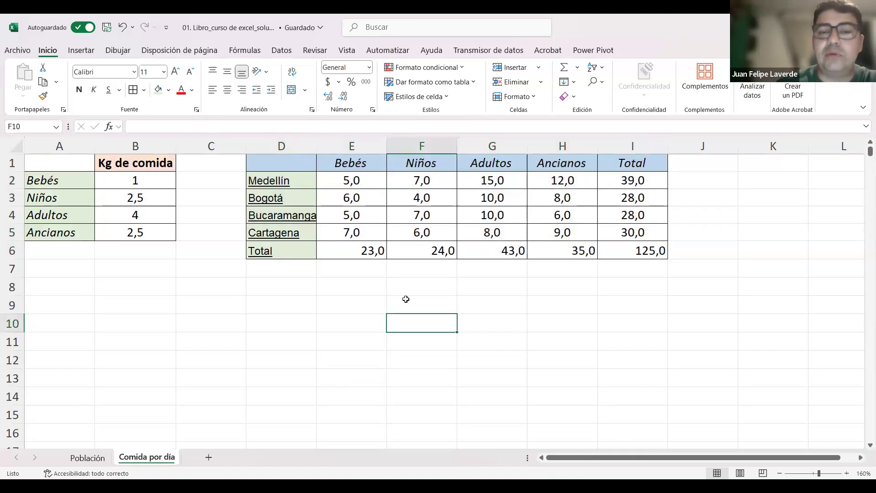
drag(348, 179, 647, 249)
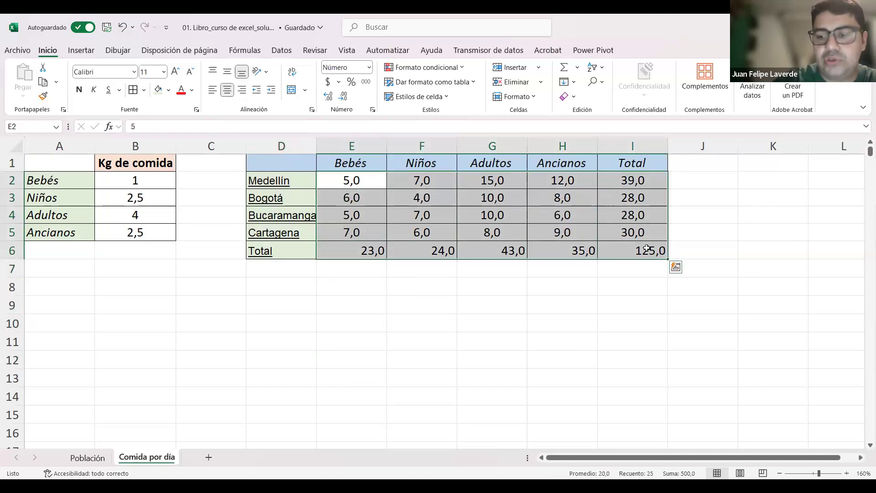
key(Delete)
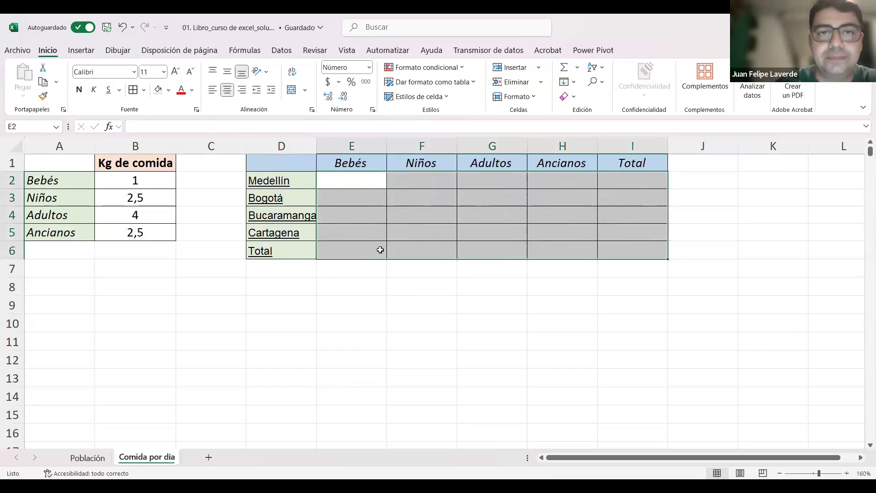
double_click(316, 145)
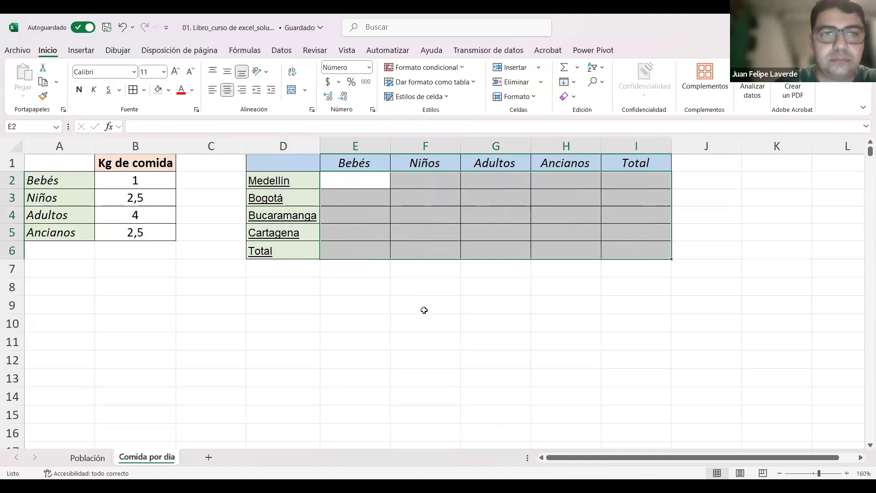
click(437, 303)
drag(370, 184, 645, 246)
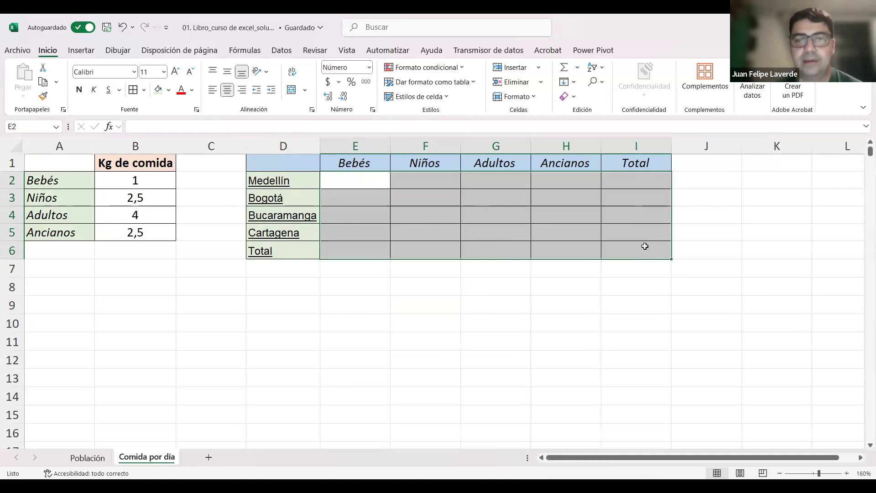
click(485, 353)
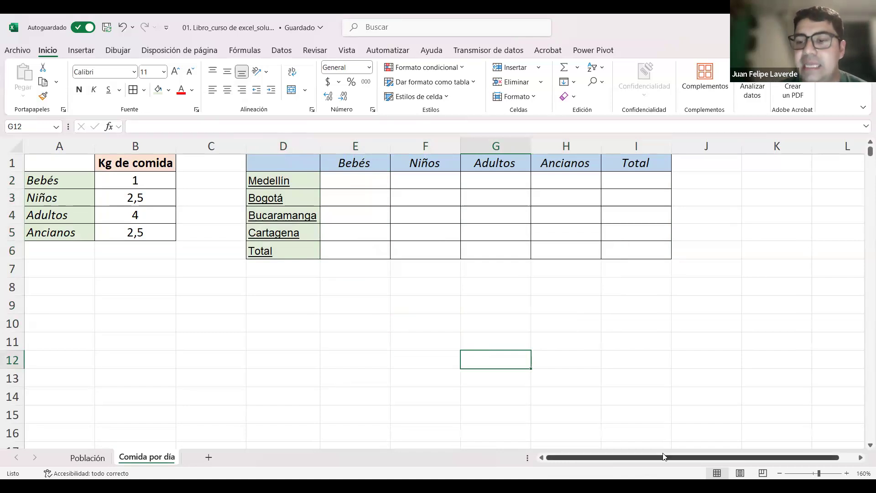
drag(719, 458, 561, 444)
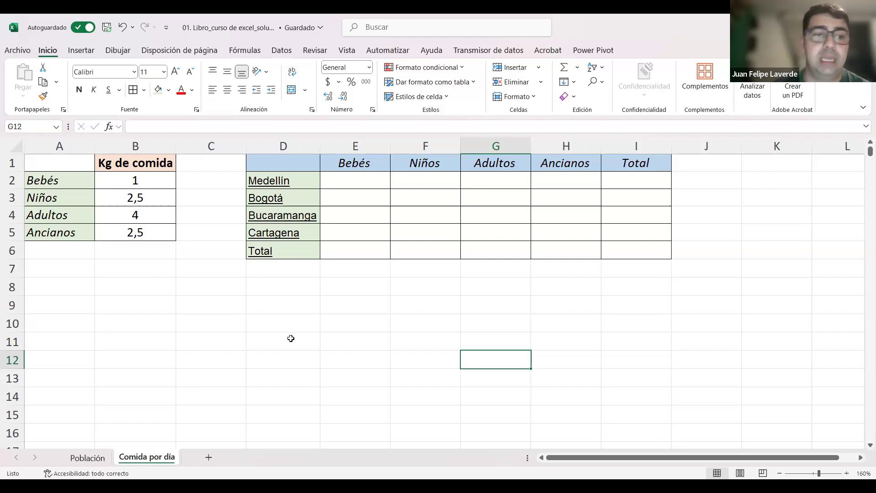
Step: Calculate the food for Medellín's babies in E2 of Comida por día with the formula +B2*Población!B3
click(346, 181)
text(+)
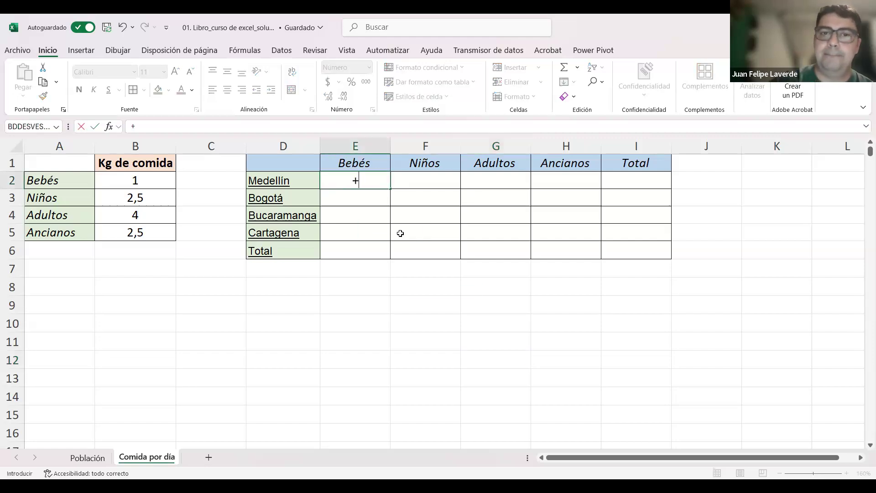
click(150, 183)
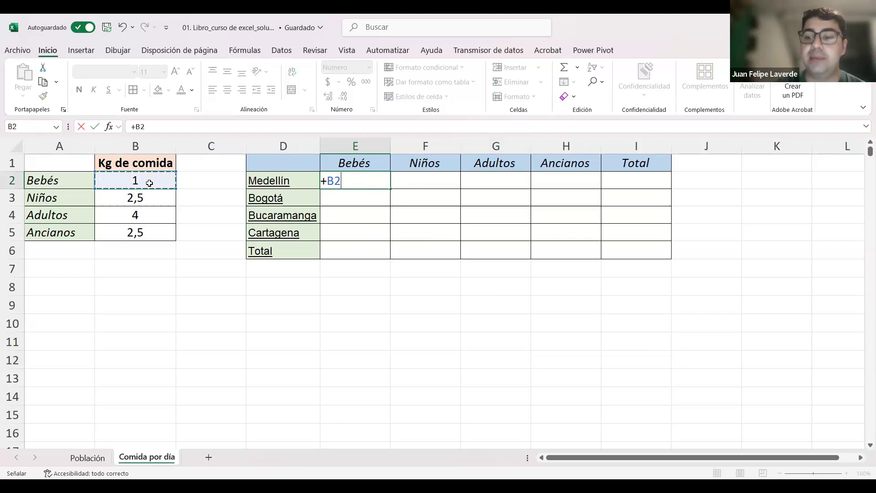
text(*)
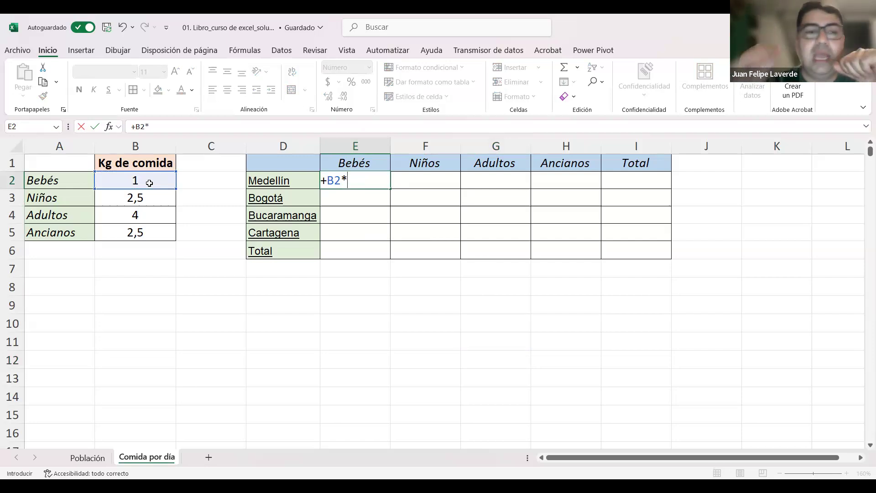
click(93, 456)
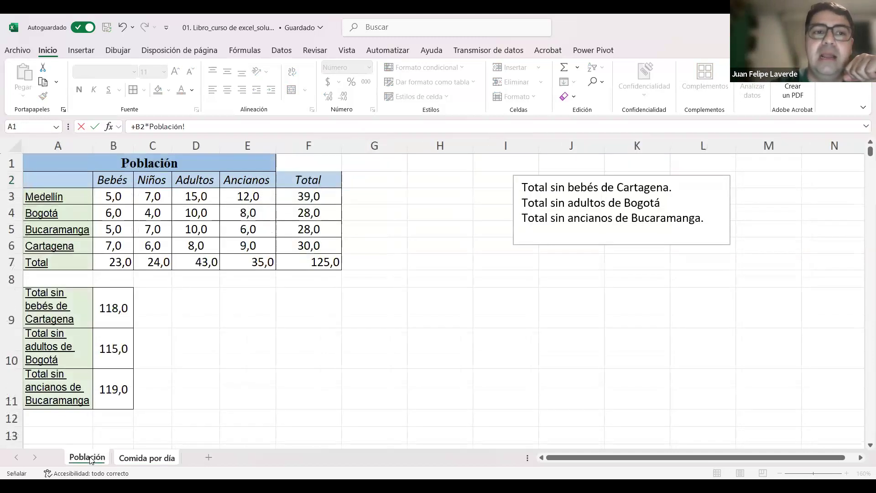
click(108, 197)
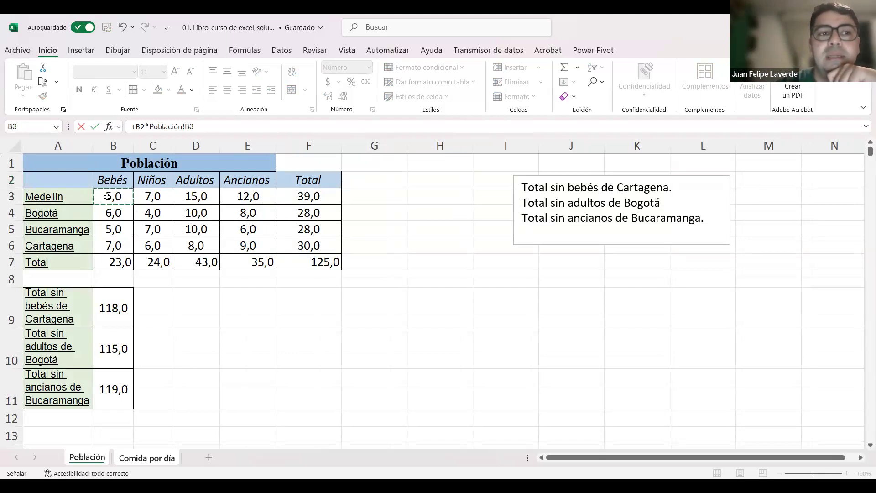
key(Return)
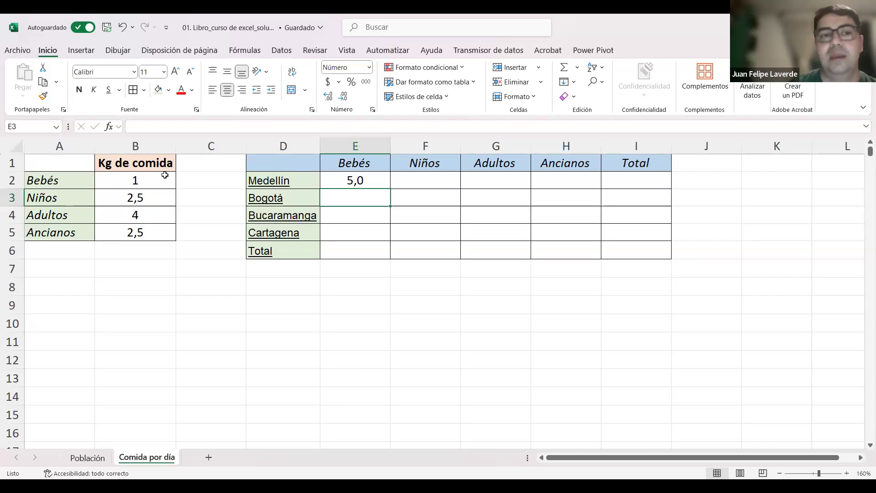
click(89, 458)
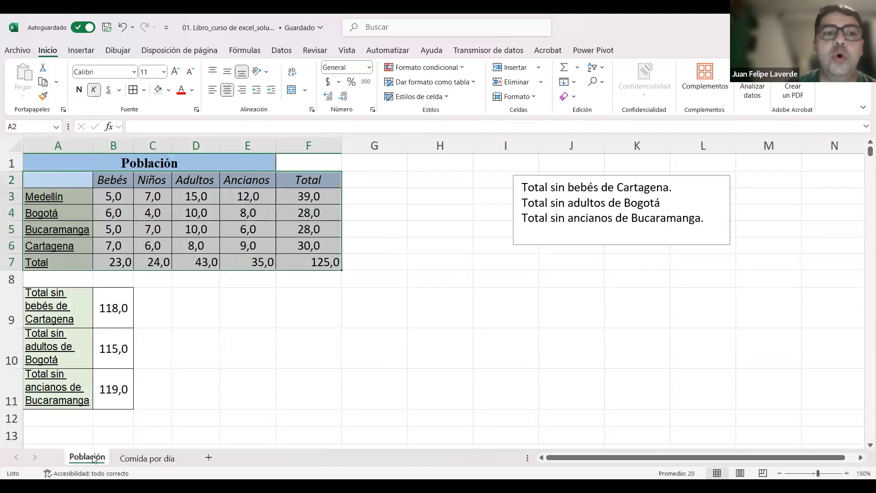
click(147, 458)
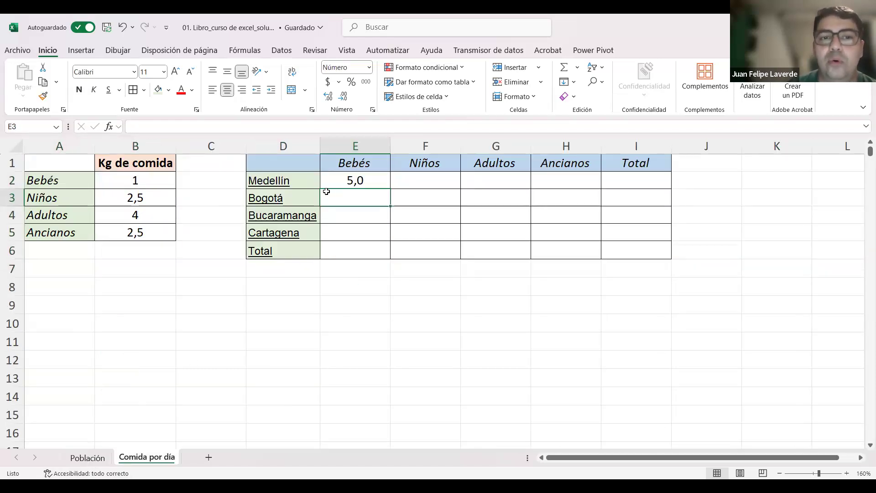
click(143, 179)
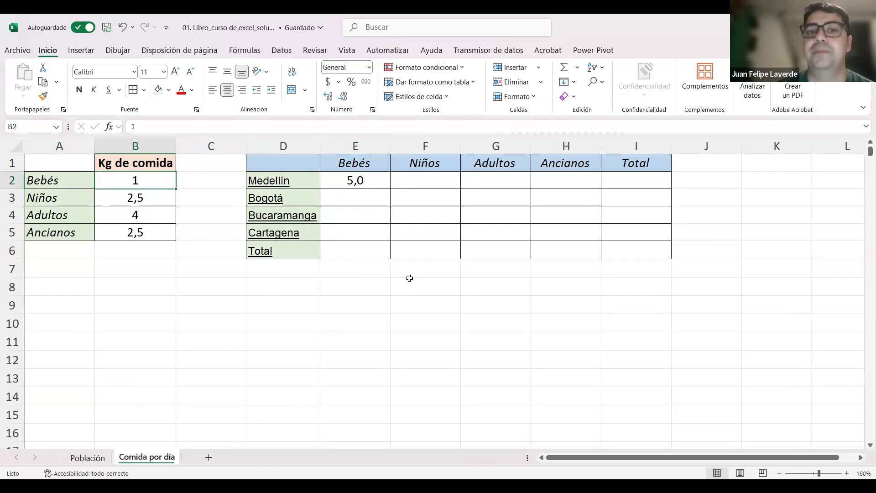
Step: Calculate the food for Bogotá's babies in E3 of Comida por día with the formula +B2*Población!B4
click(351, 198)
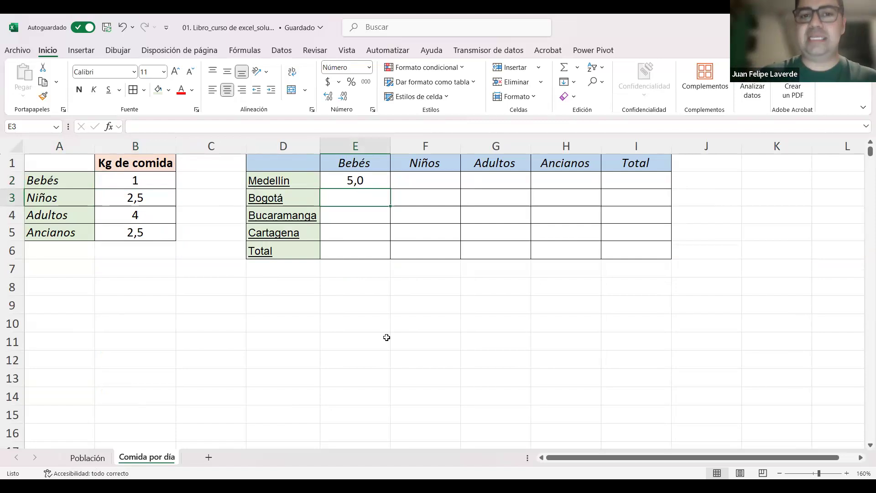
text(+)
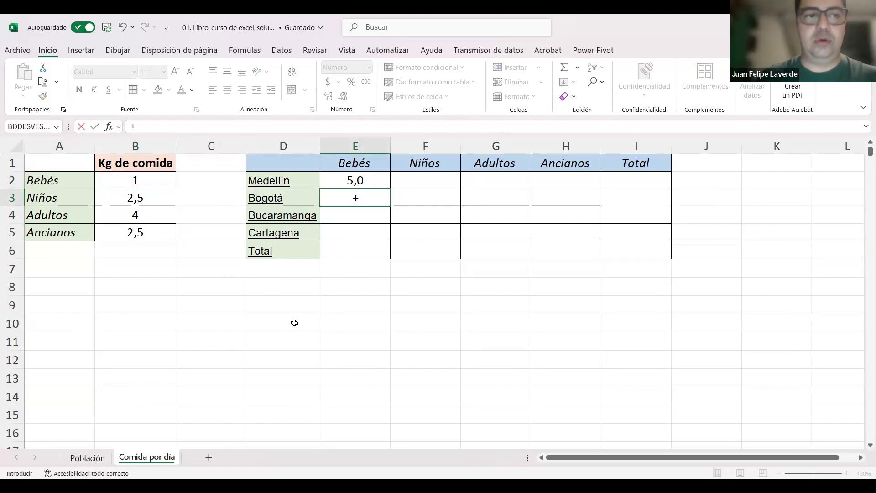
click(134, 181)
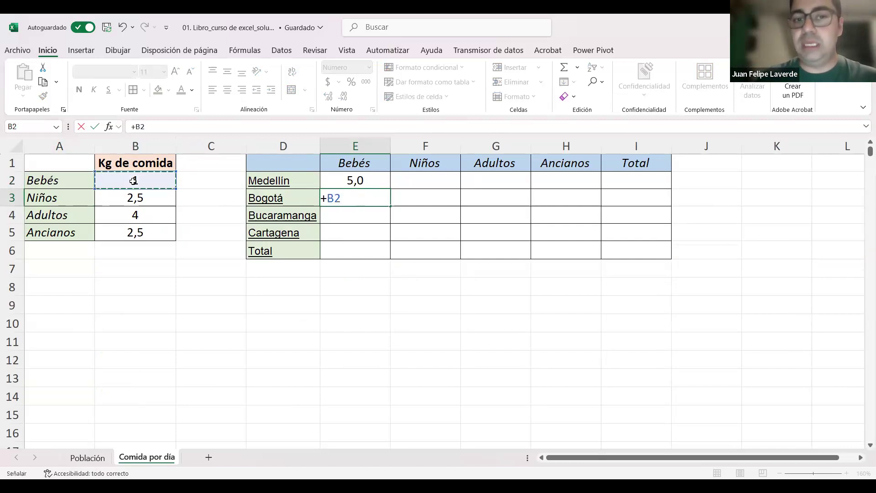
text(*)
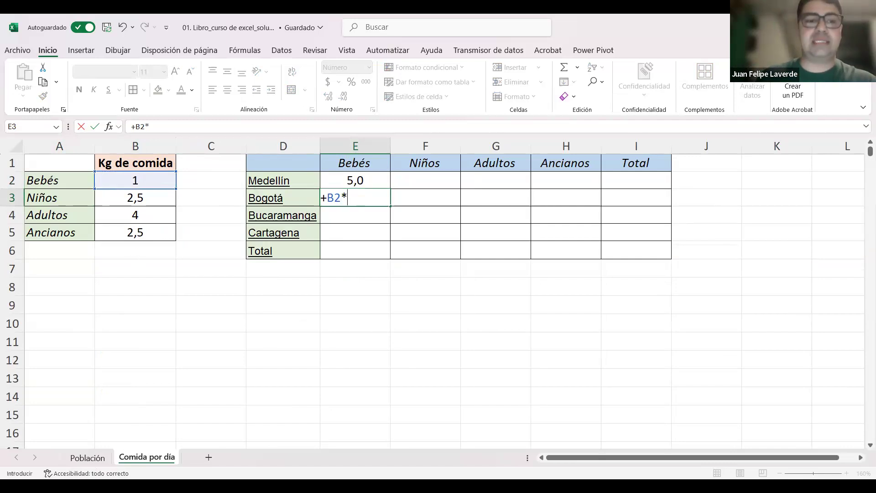
click(96, 463)
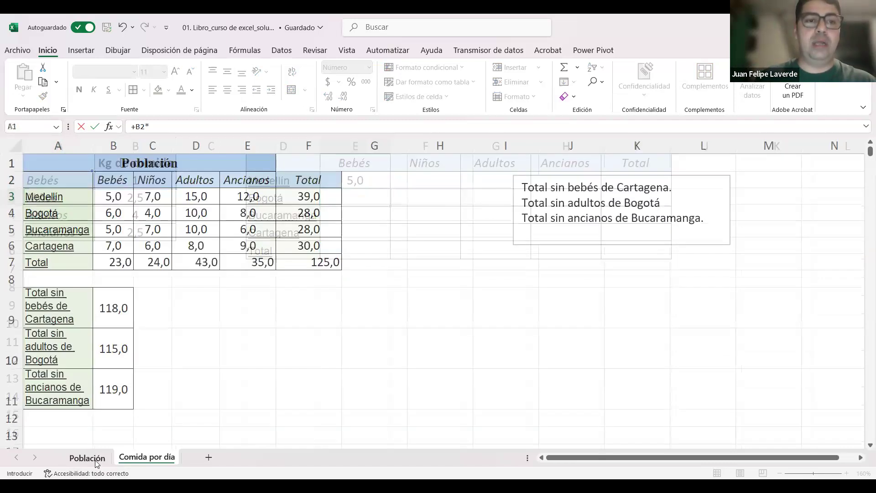
click(114, 214)
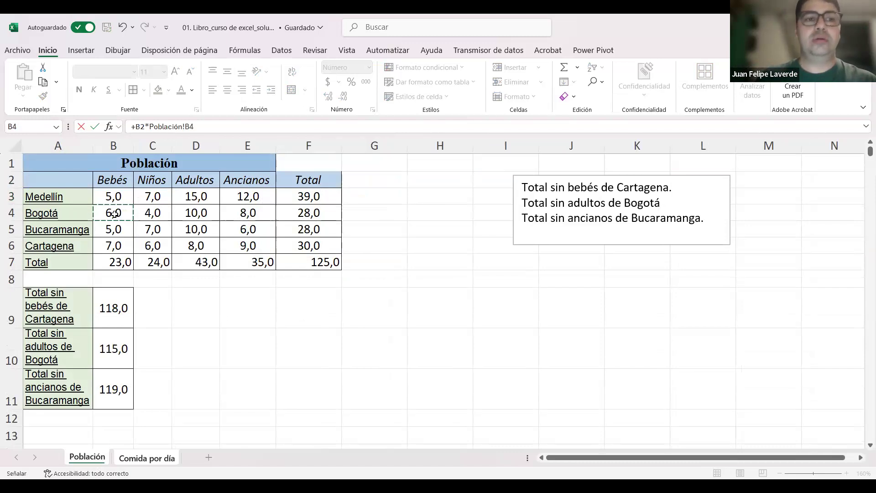
key(Return)
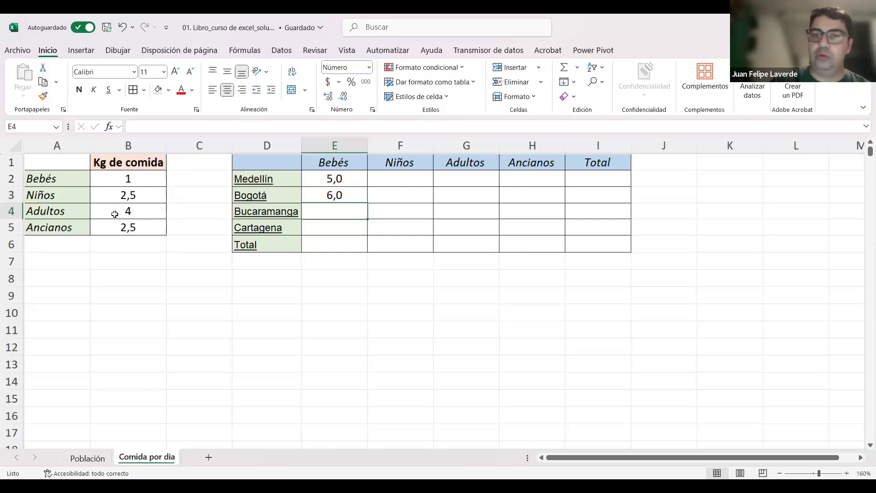
Step: Calculate the food for Bucaramanga's babies in E4 of Comida por día with the formula +B2*Población!B5
text(+)
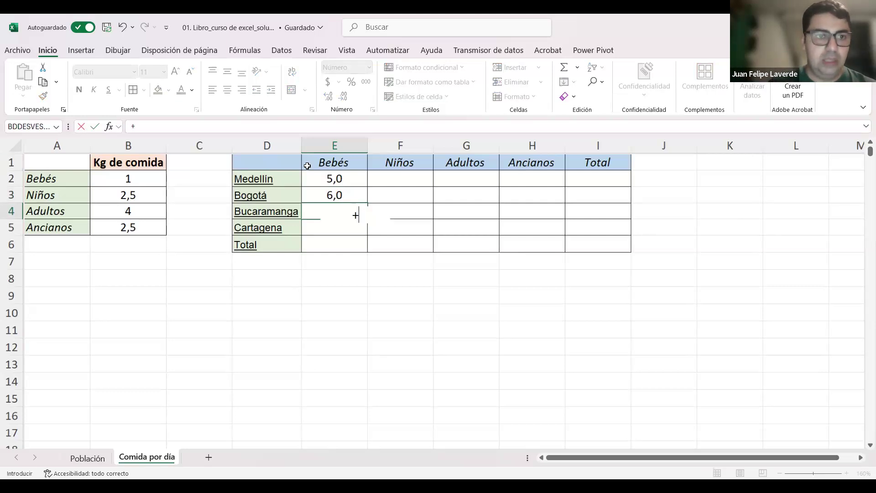
click(136, 179)
text(*)
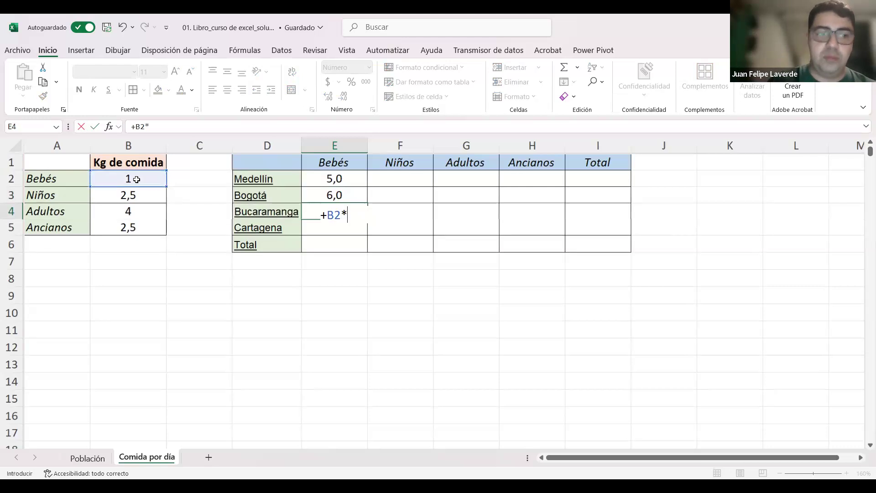
click(88, 458)
click(124, 228)
key(Return)
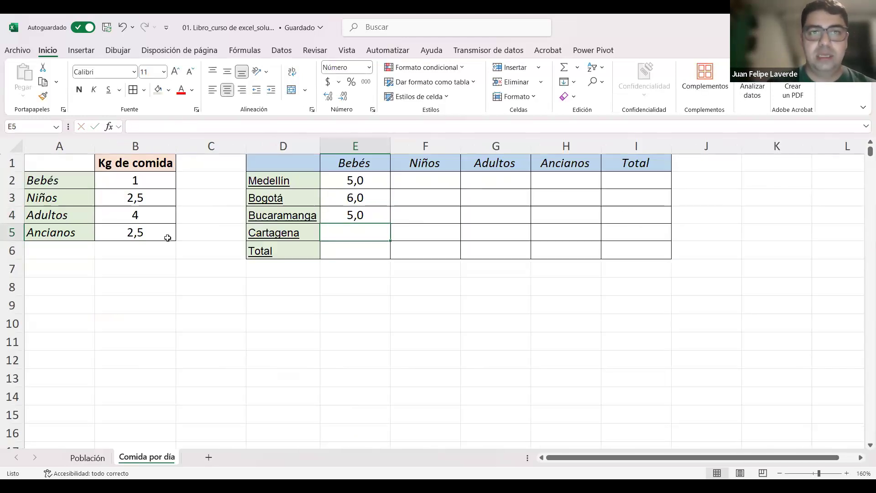
Step: Calculate the food for Cartagena's babies in E5 of Comida por día with the formula +B2*Población!B6
text(+)
click(153, 176)
text(*)
click(102, 460)
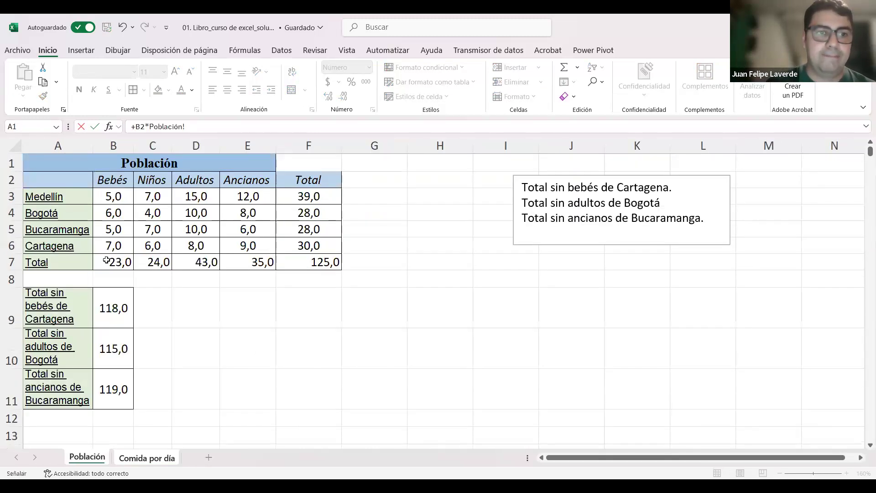
click(106, 249)
key(Return)
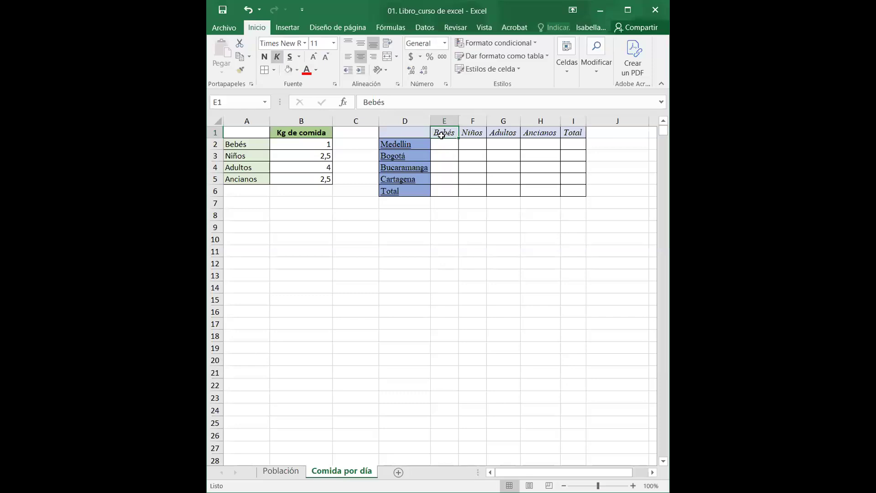
Step: In the other copy of the workbook, start the formula for Medellín's babies in E2 of Comida por día with +B2*
click(440, 141)
text(+)
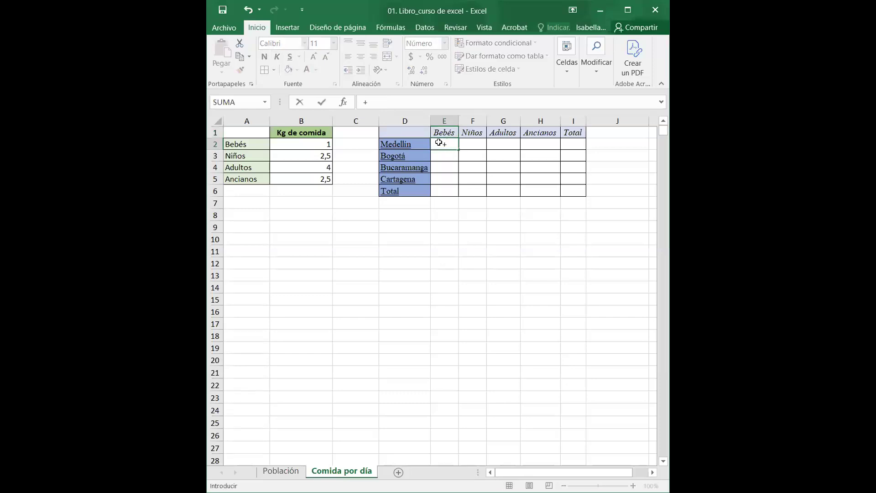
click(307, 145)
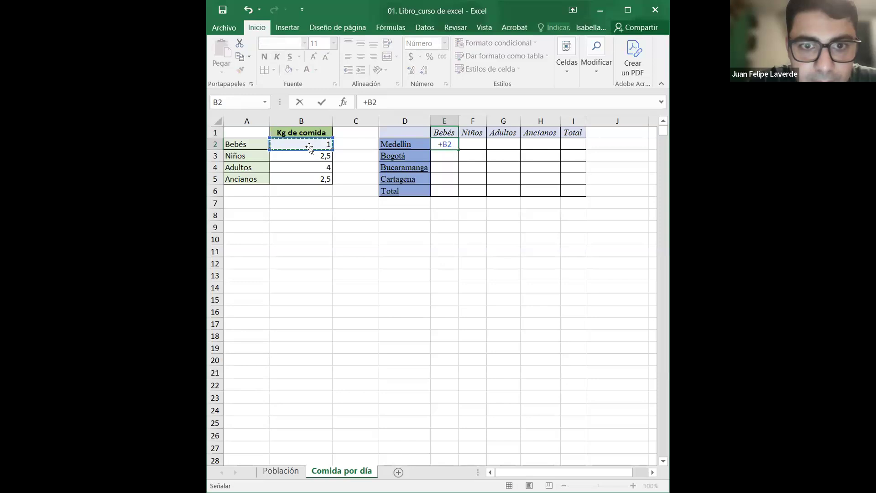
text(*)
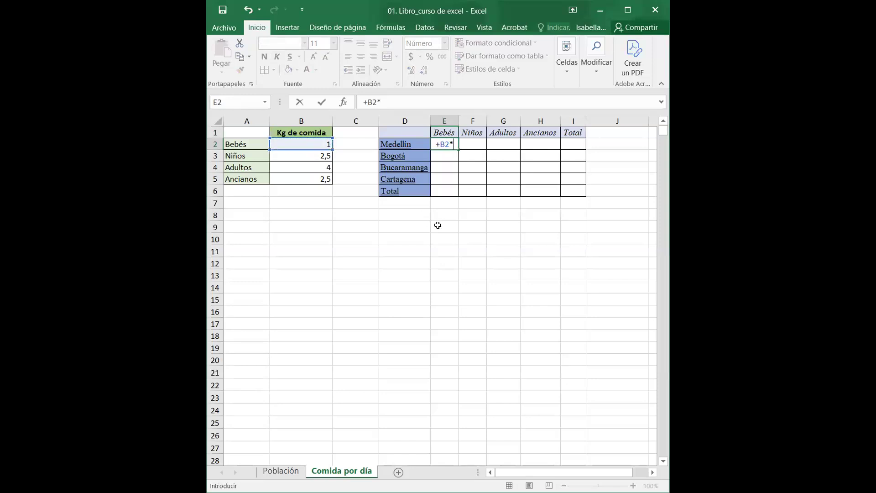